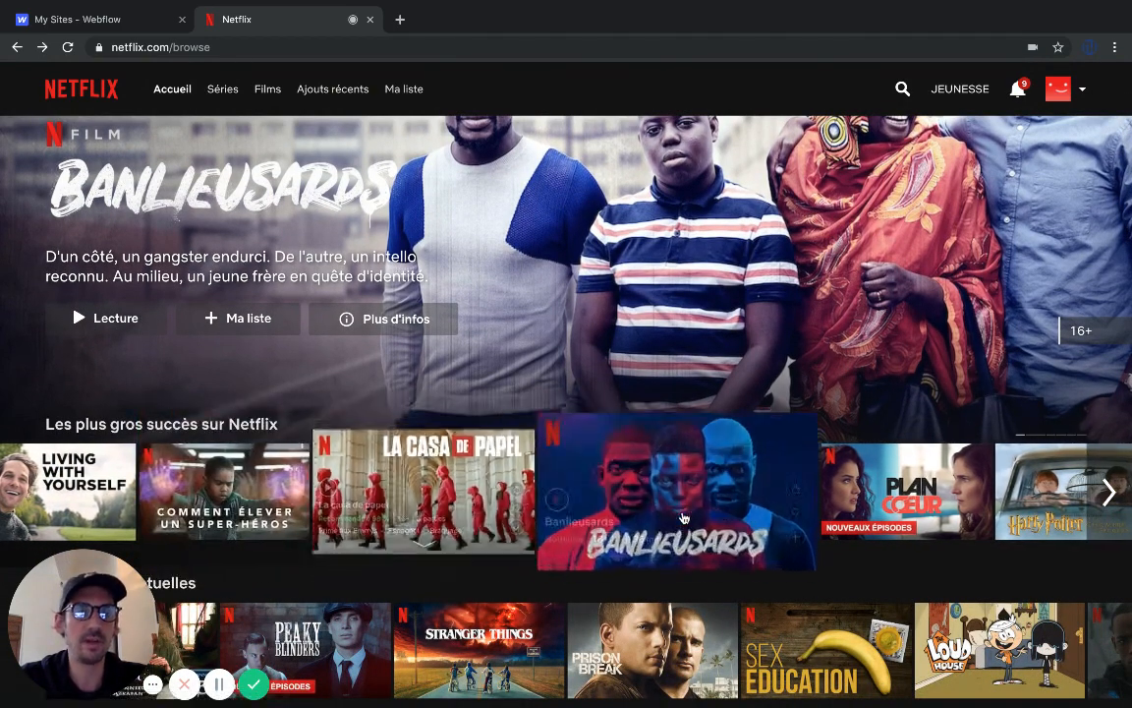
Examine the layout of the Netflix home page, including its main banner, title rows and featured series block
scroll(604, 595, down, 3)
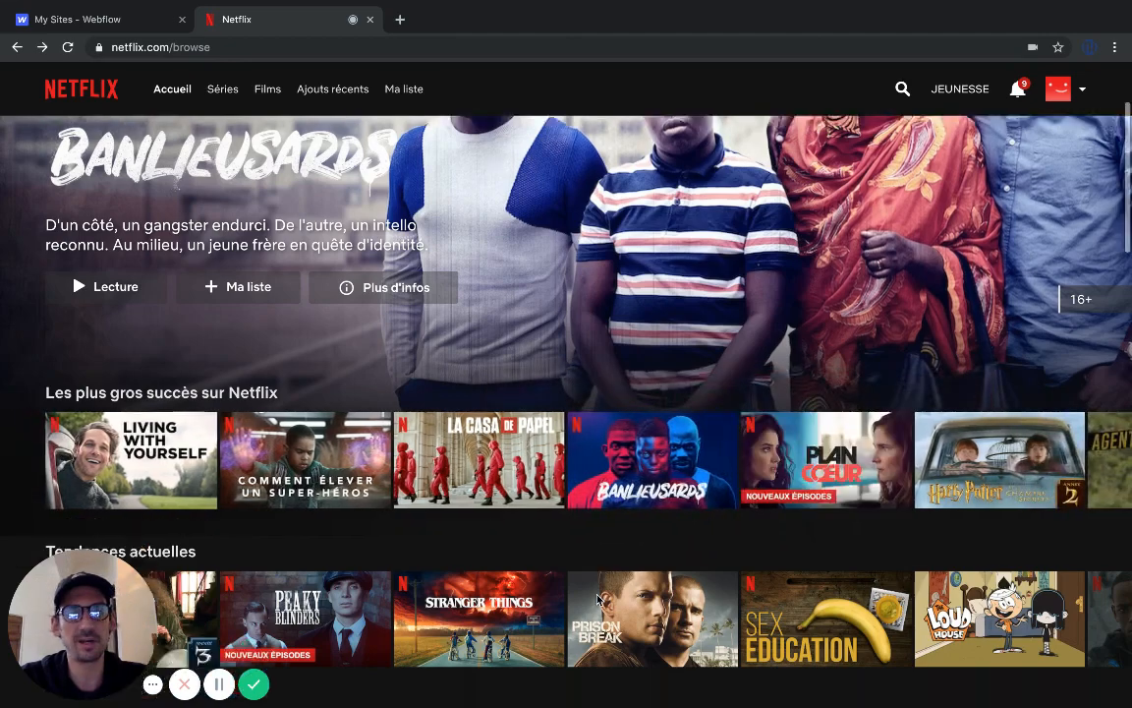
scroll(598, 599, down, 2)
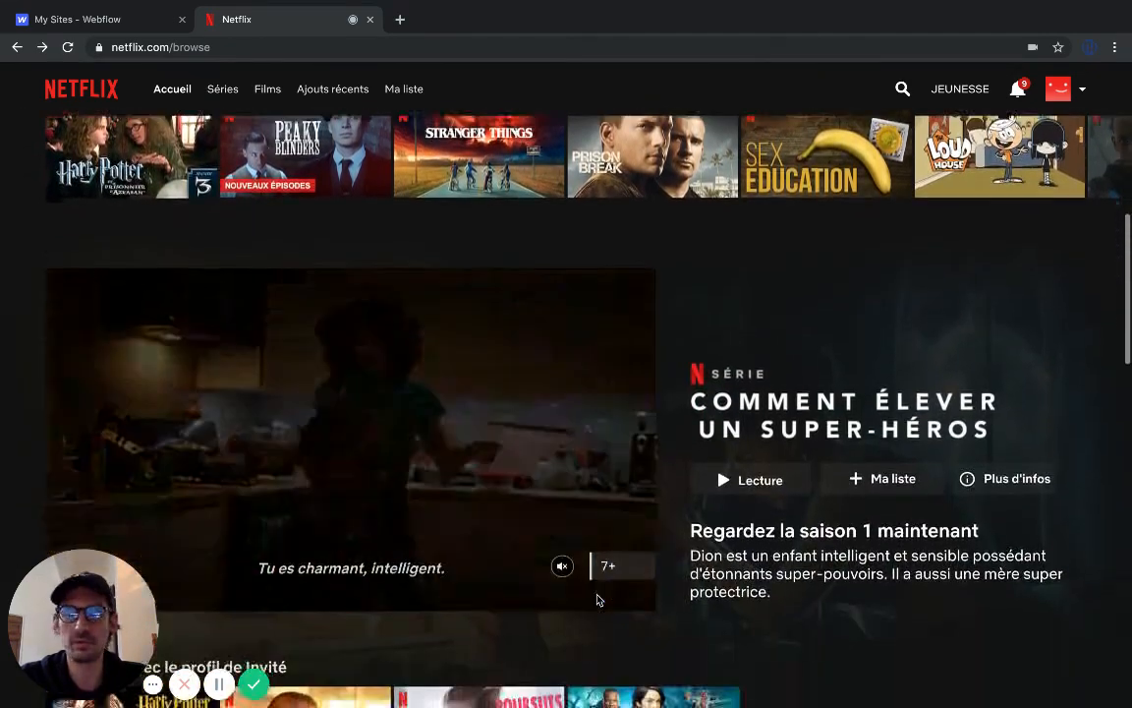
click(155, 685)
scroll(429, 548, up, 5)
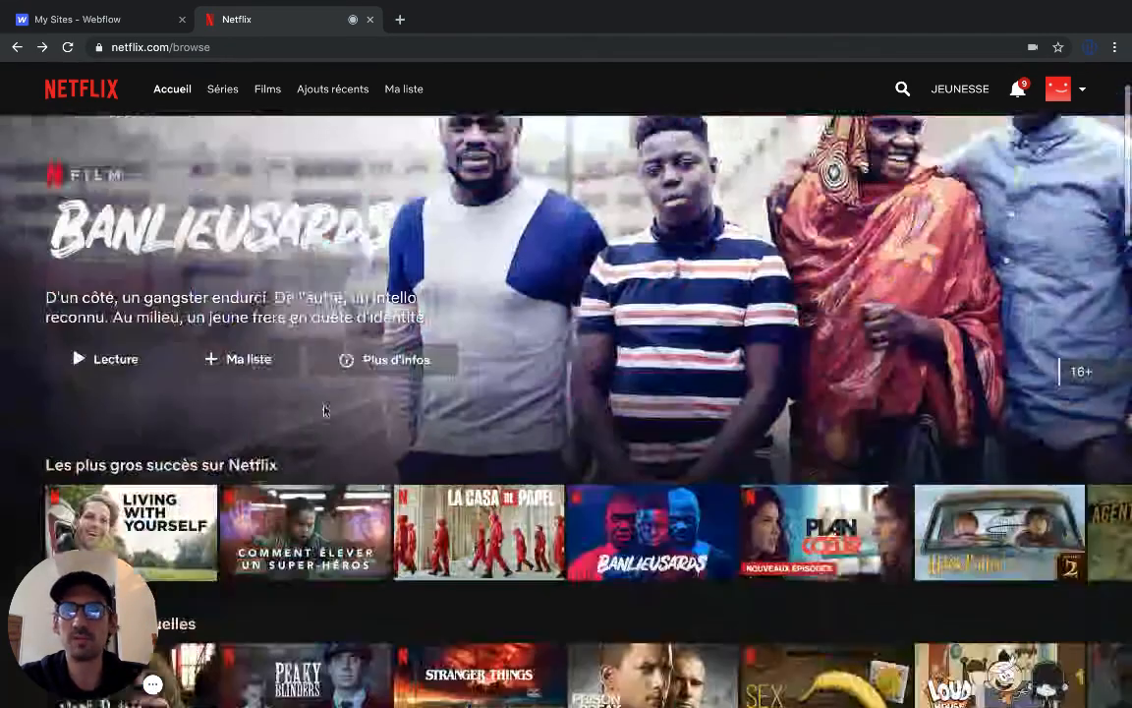
Switch to the Webflow dashboard and start a new project from the Blank Site preset
click(79, 25)
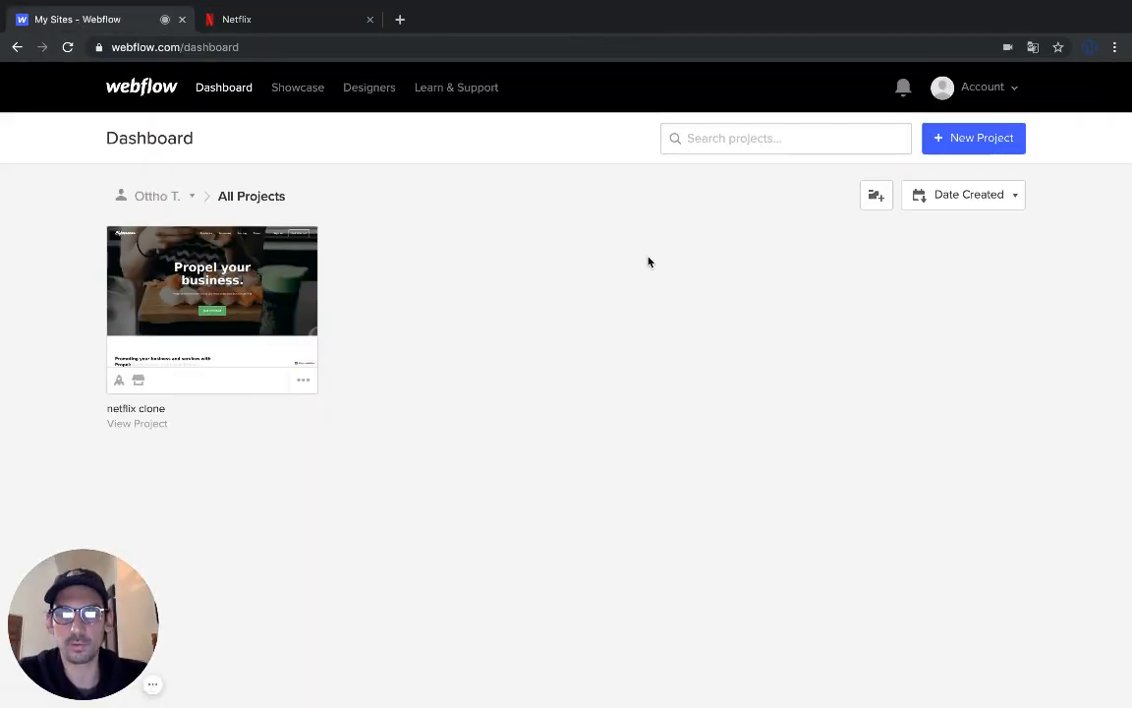
click(975, 139)
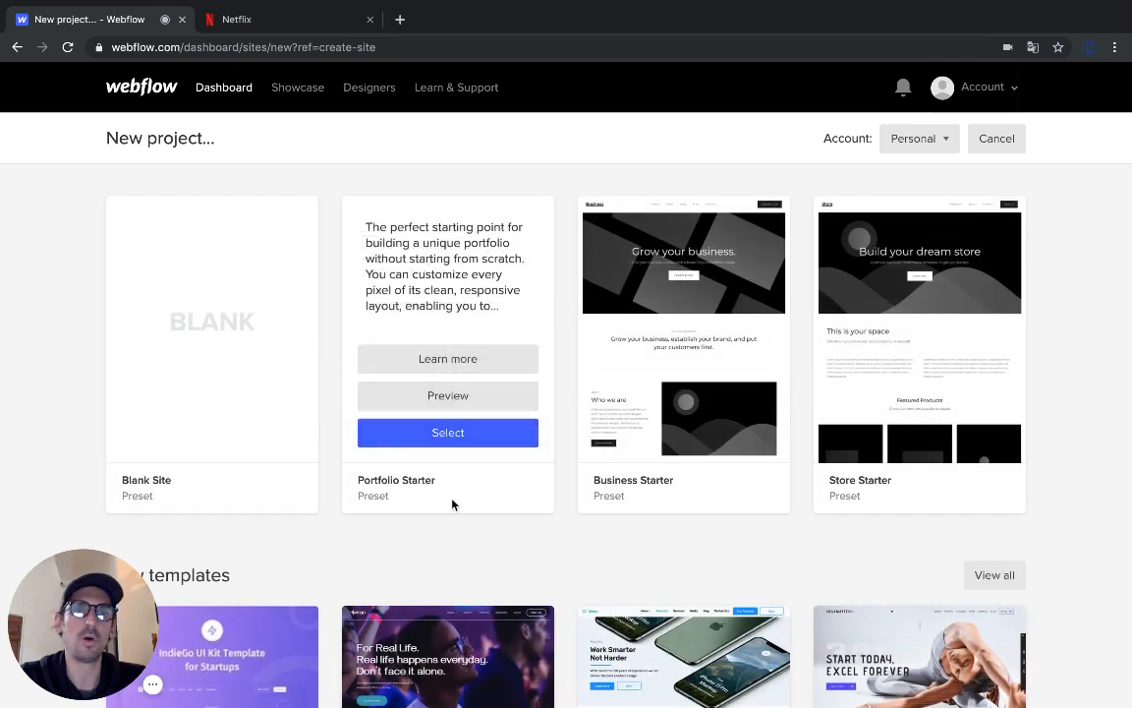
scroll(534, 590, down, 3)
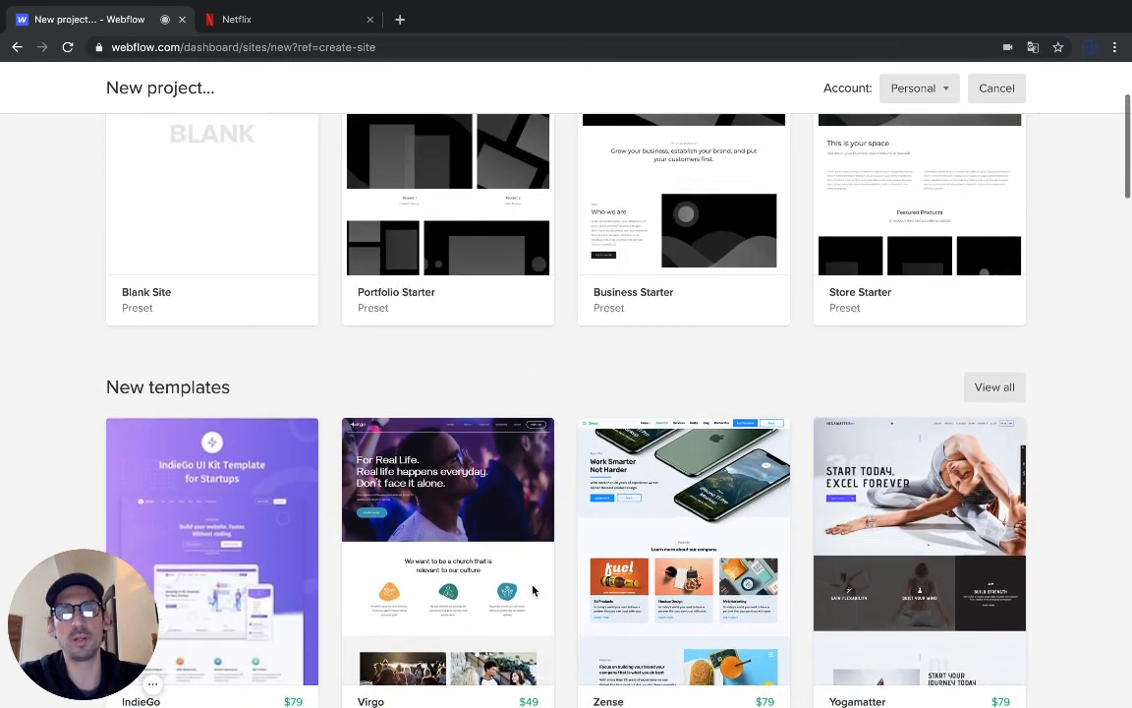
scroll(538, 588, up, 3)
mouse_move(212, 409)
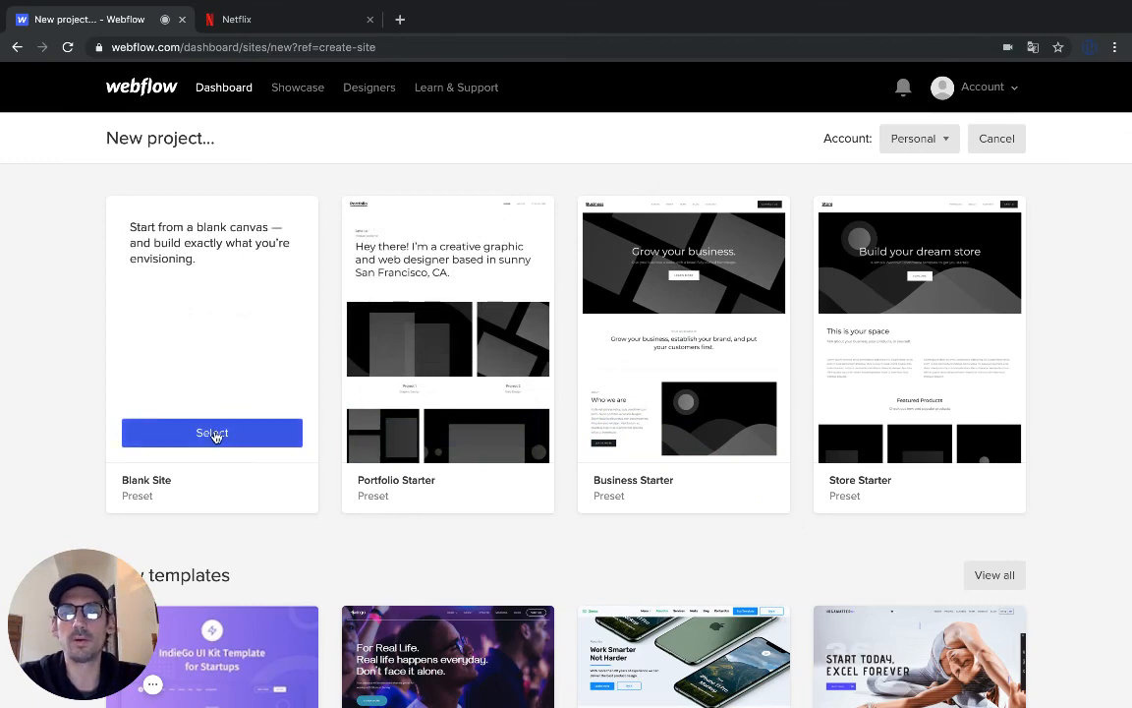
click(212, 433)
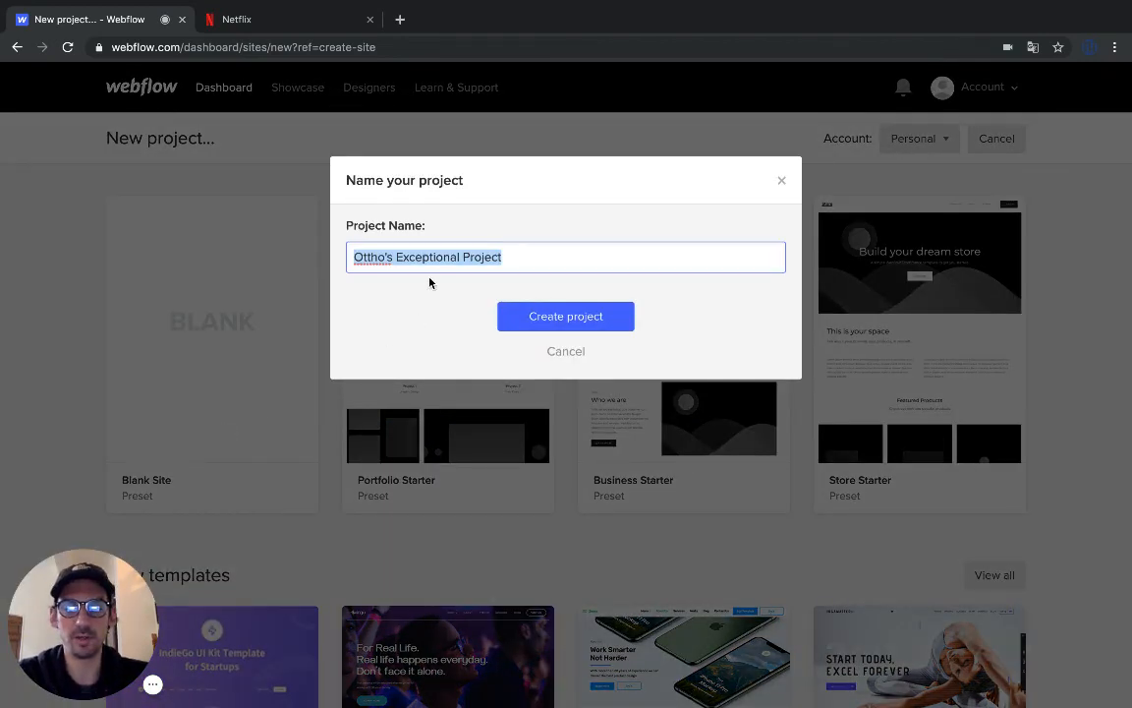
Name the project Clone Netflix and create it
text(Clone N)
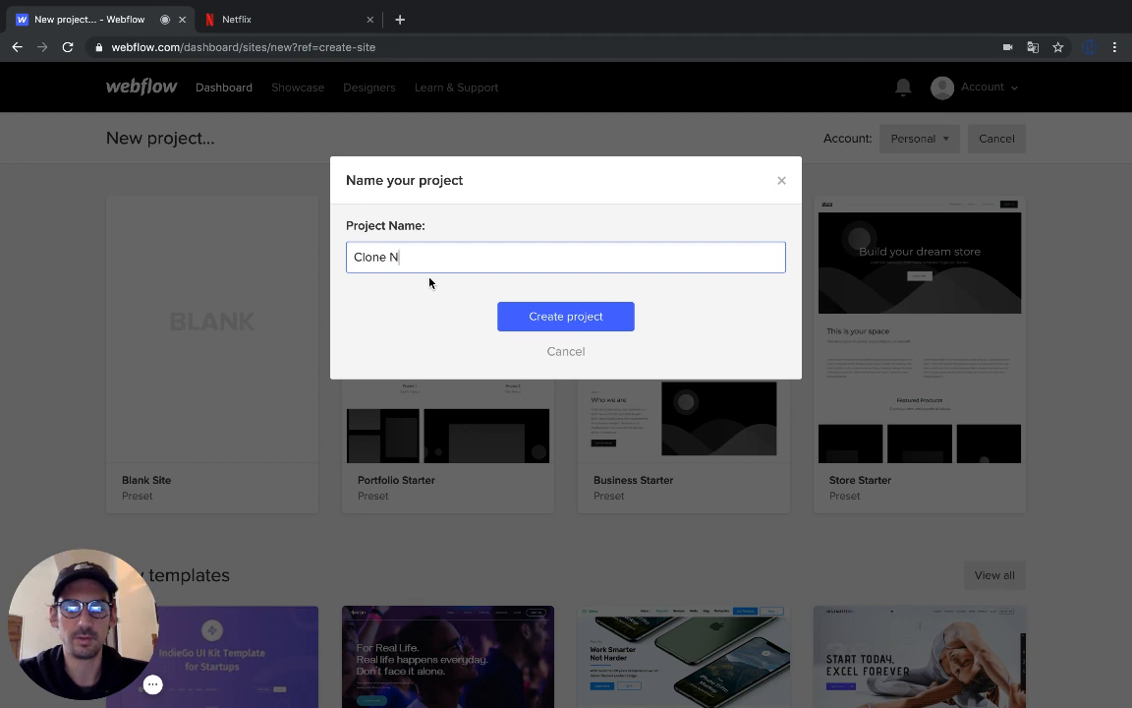
text(etflix)
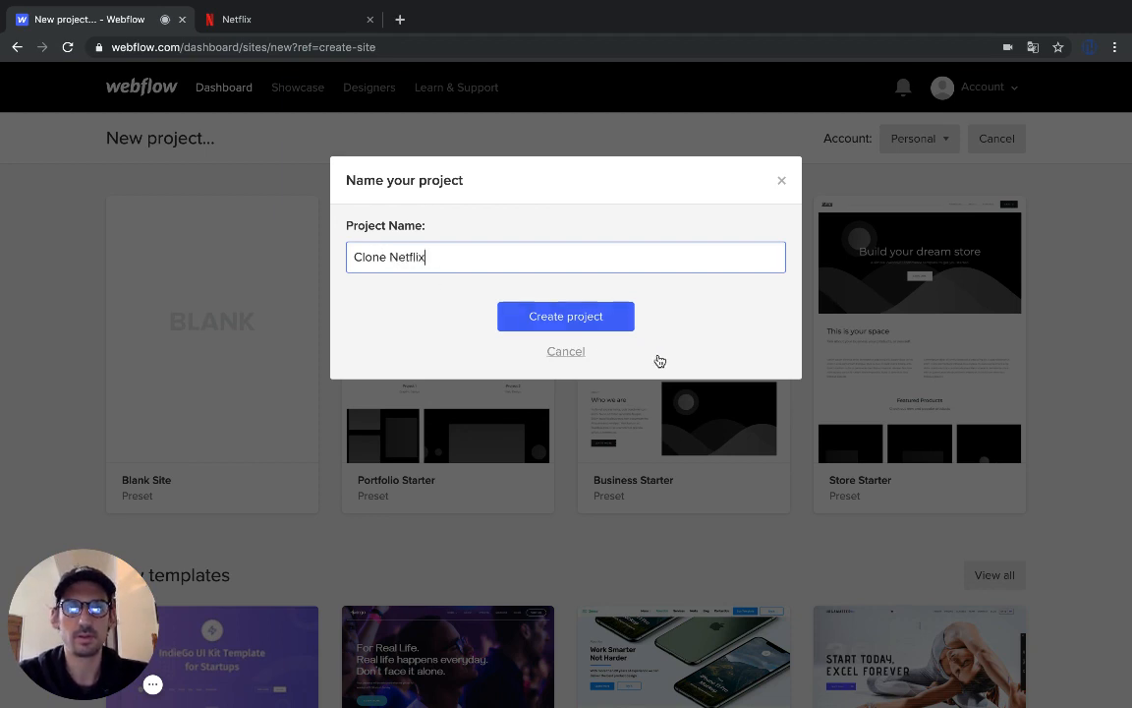
click(587, 325)
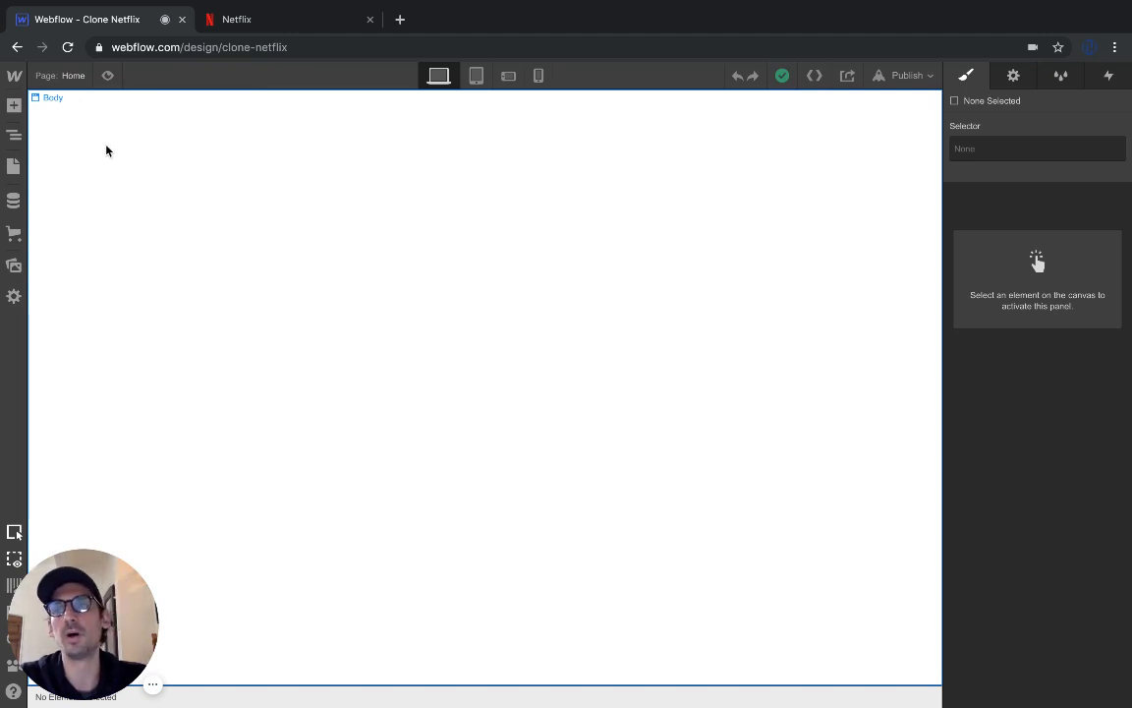
Review the available elements, the page structure, the page list, the CMS collections and the assets of the new project
click(13, 106)
scroll(90, 322, down, 10)
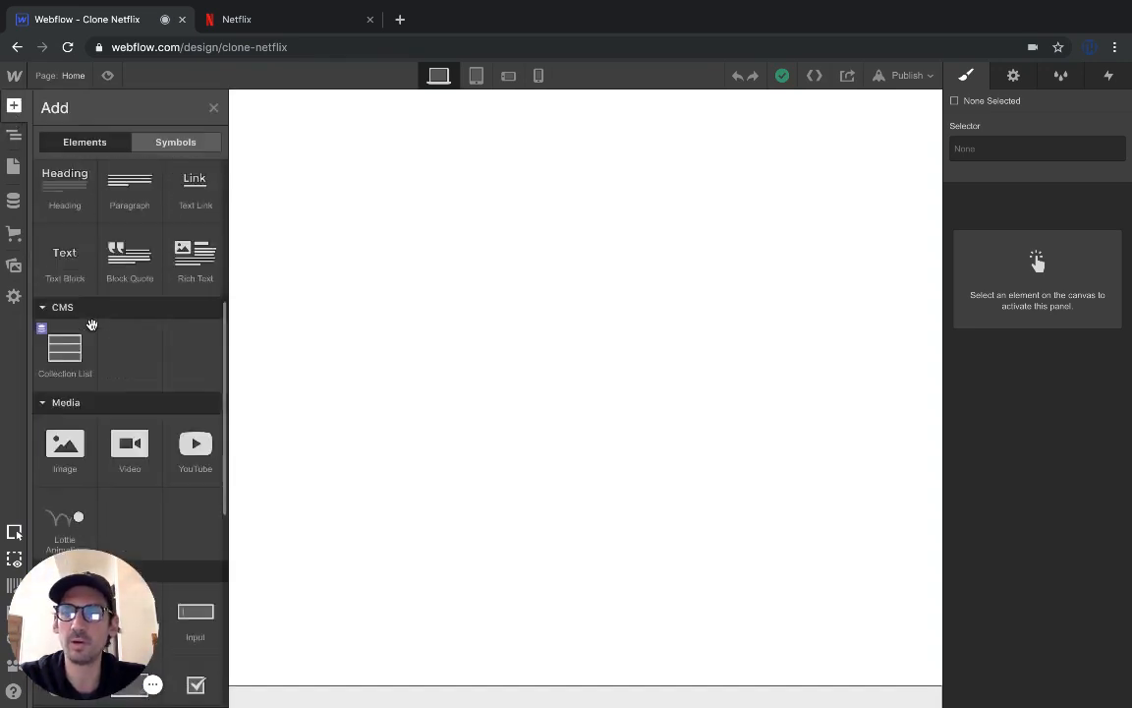
click(13, 135)
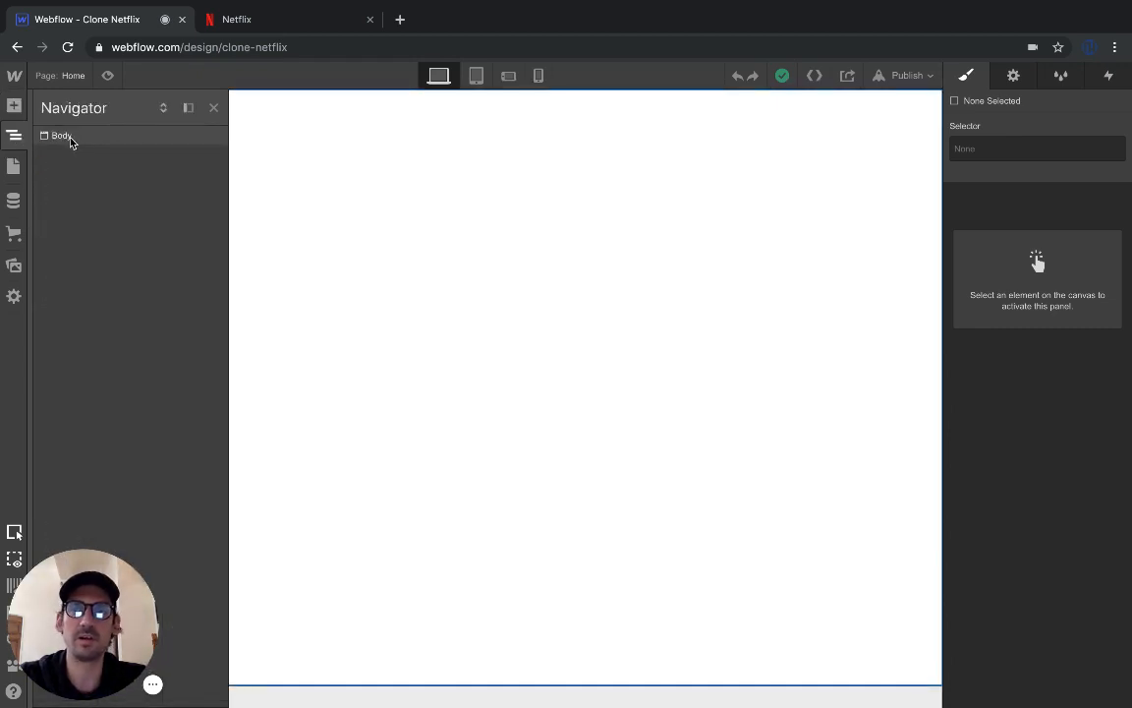
click(15, 169)
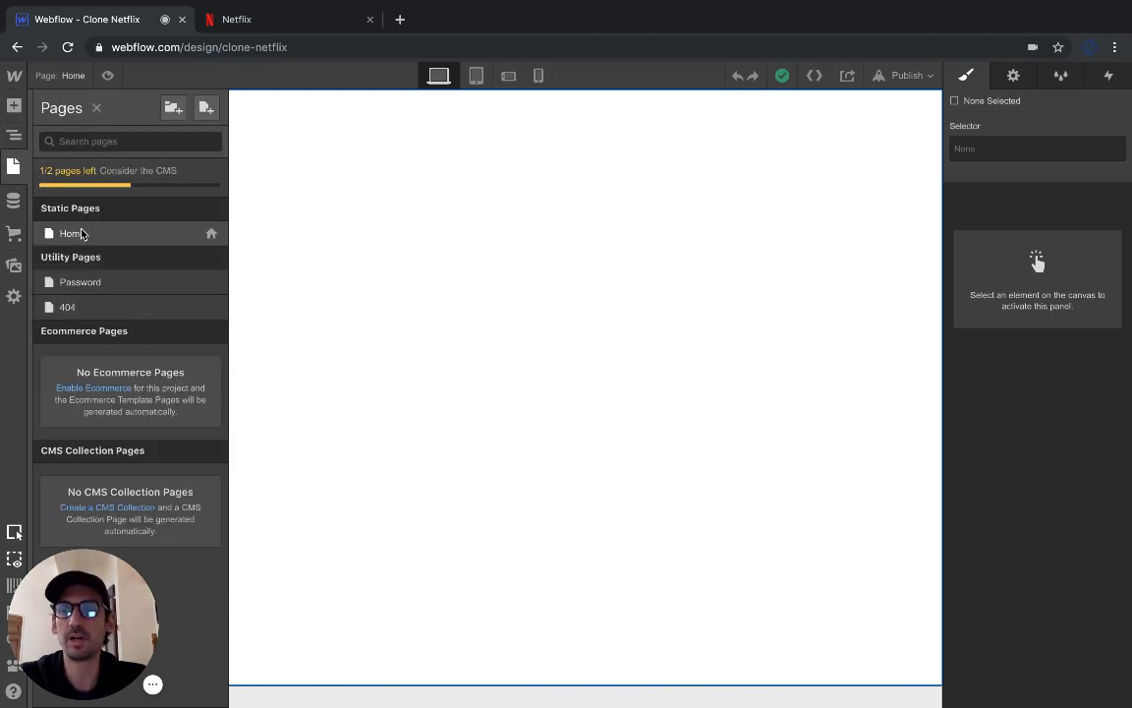
click(15, 201)
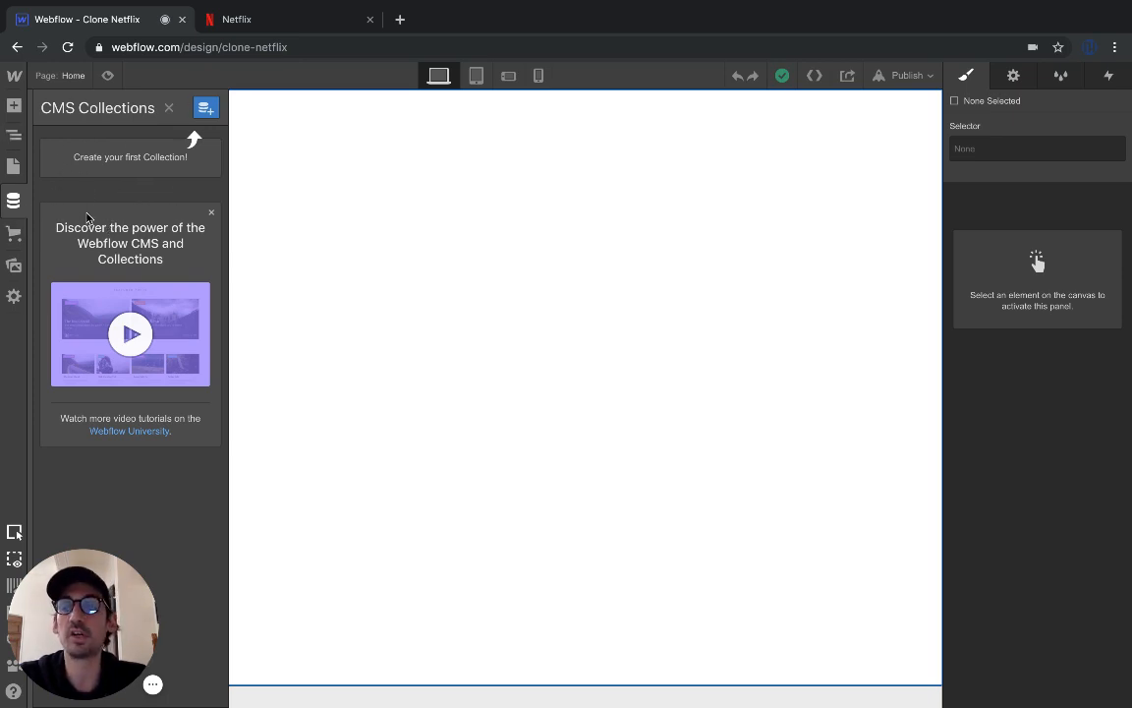
click(14, 269)
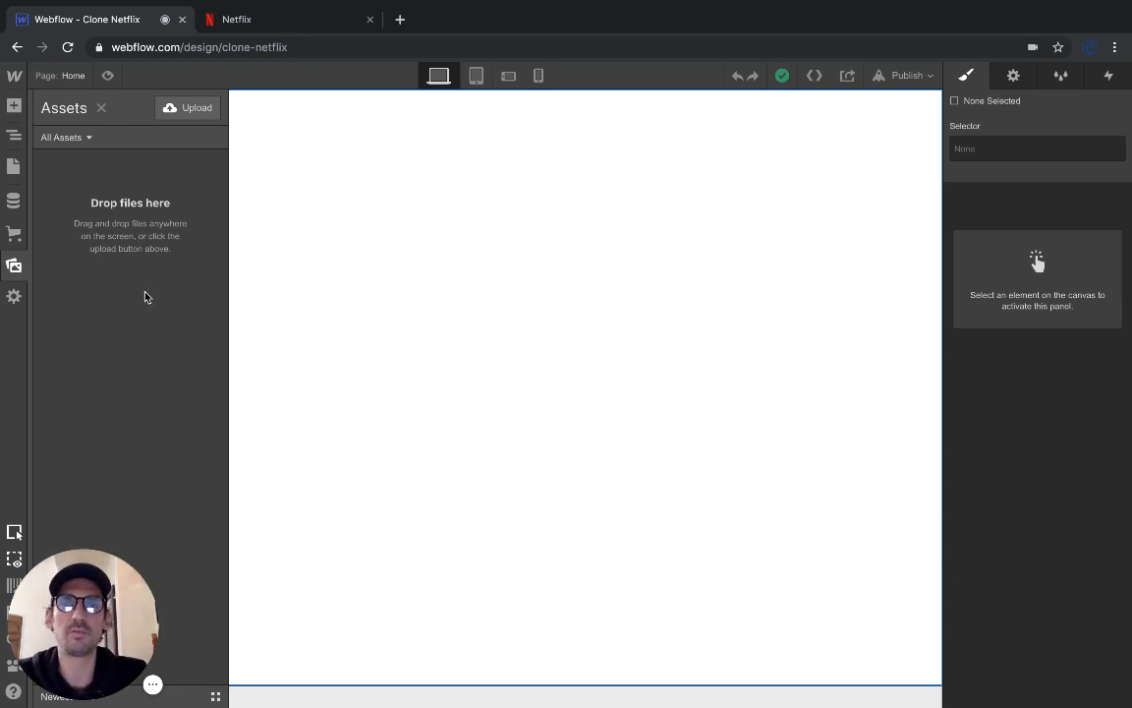
click(256, 200)
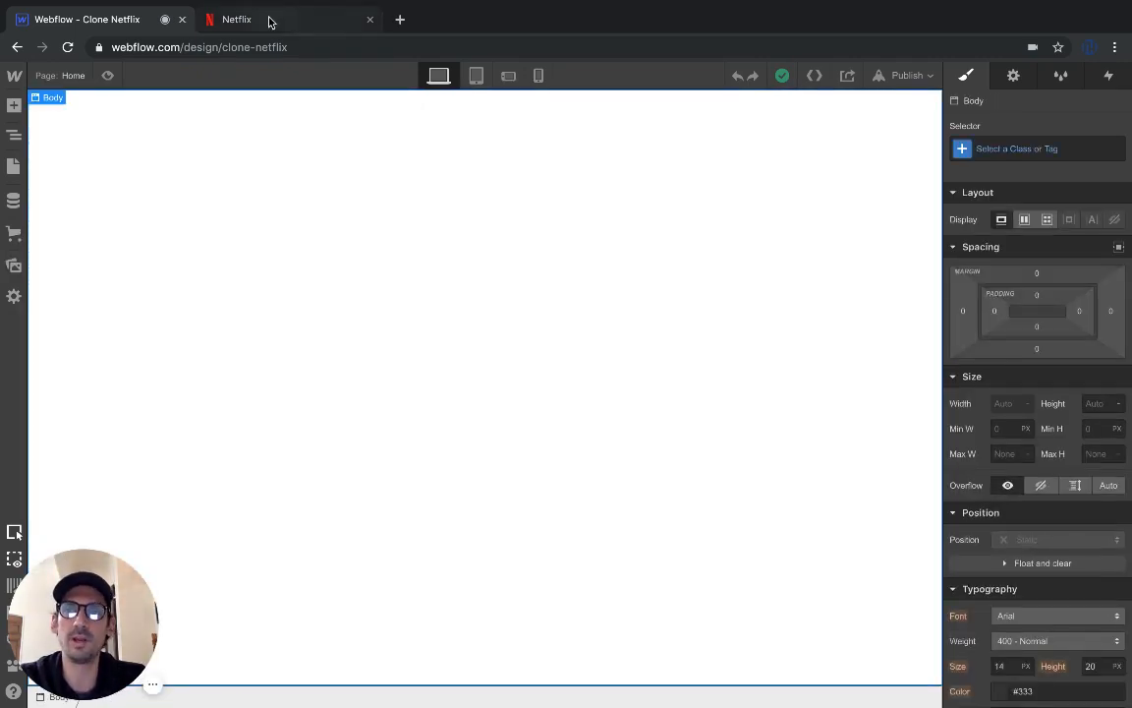
Check the Netflix home page for reference and add a Section element to the empty page body in Webflow
click(271, 22)
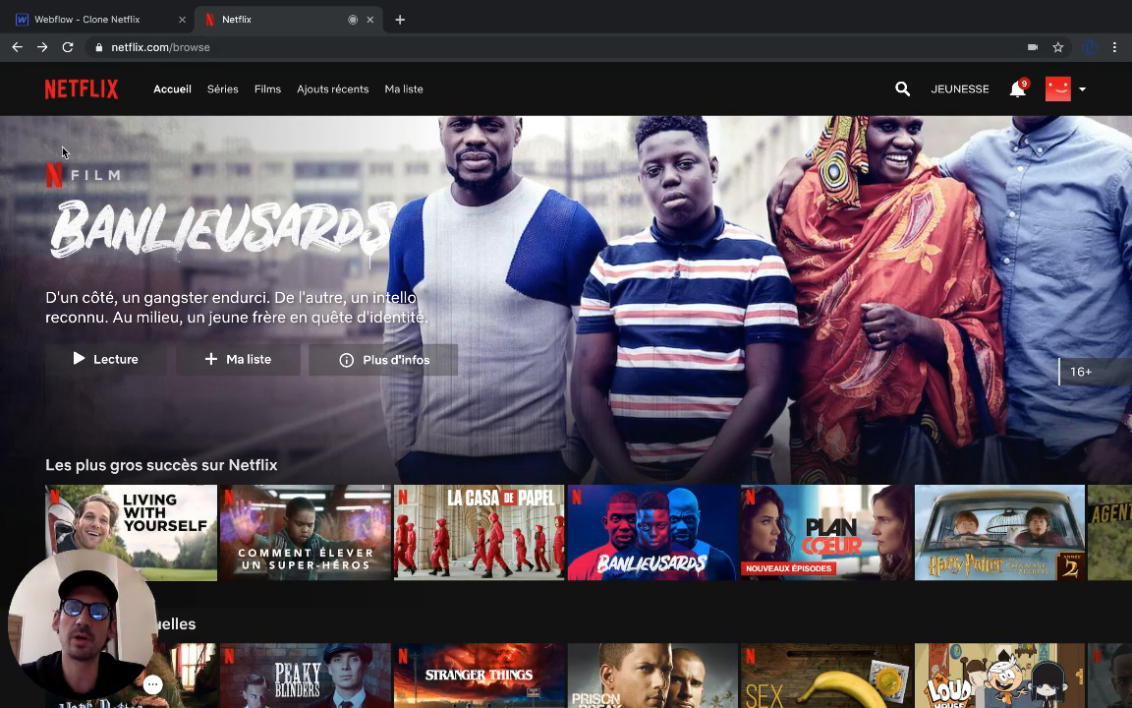
click(108, 22)
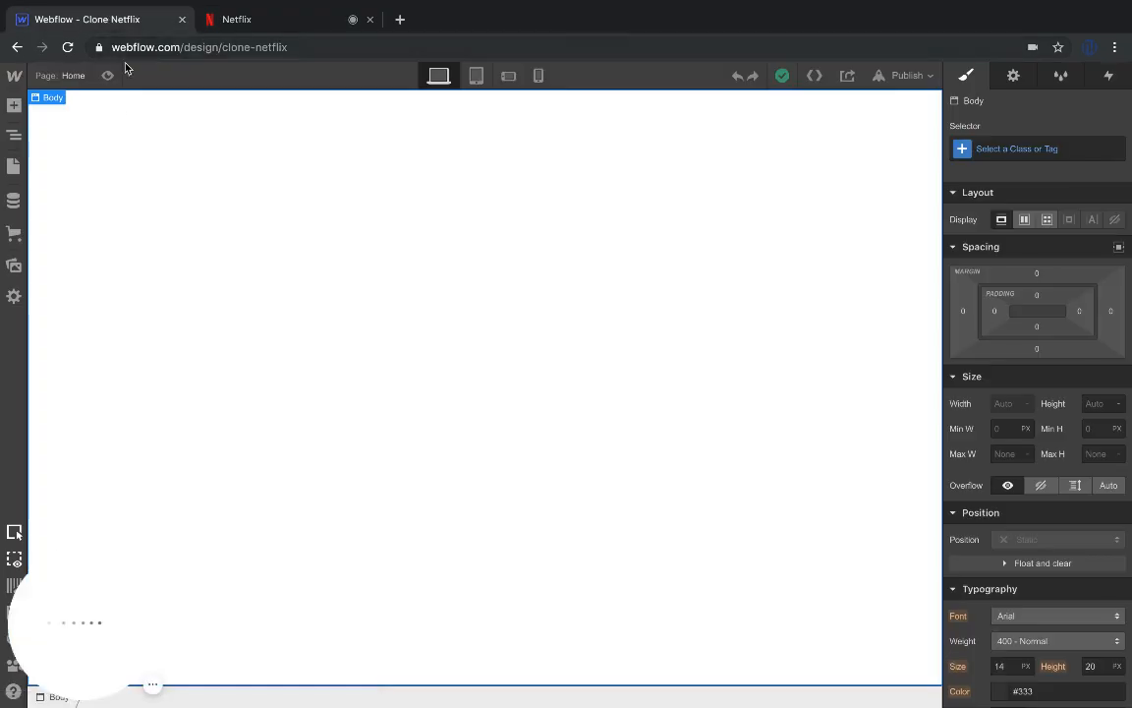
click(14, 104)
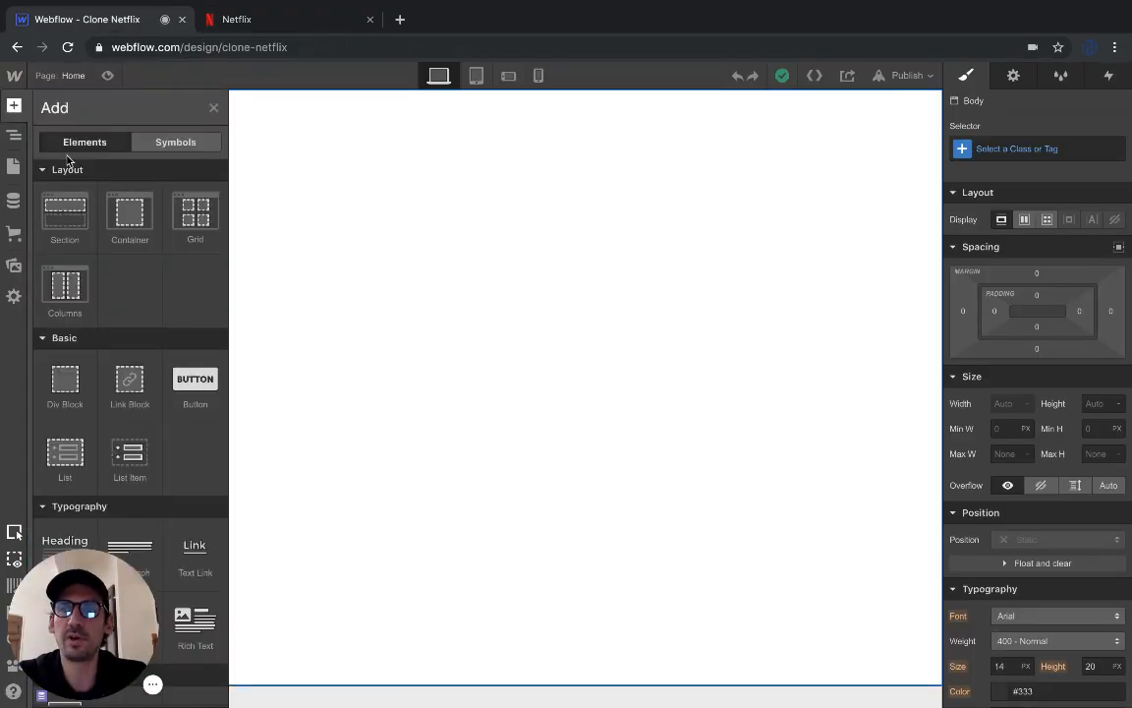
click(77, 217)
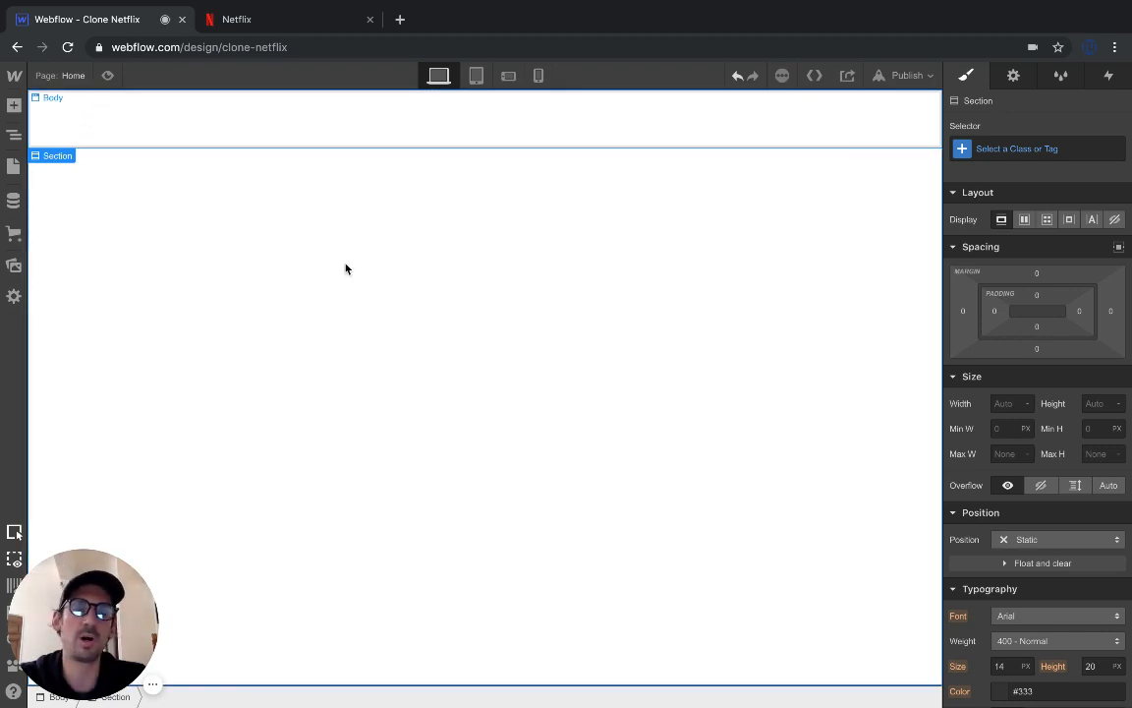
Set the section's height to 500 px
click(1091, 403)
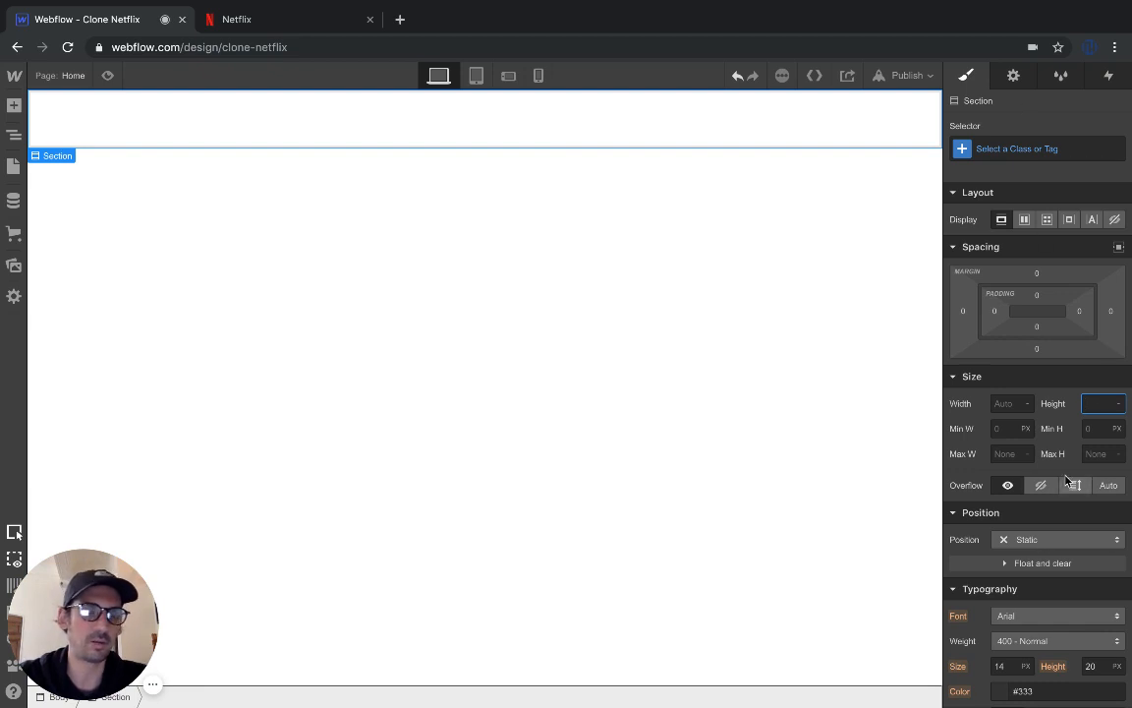
text(60)
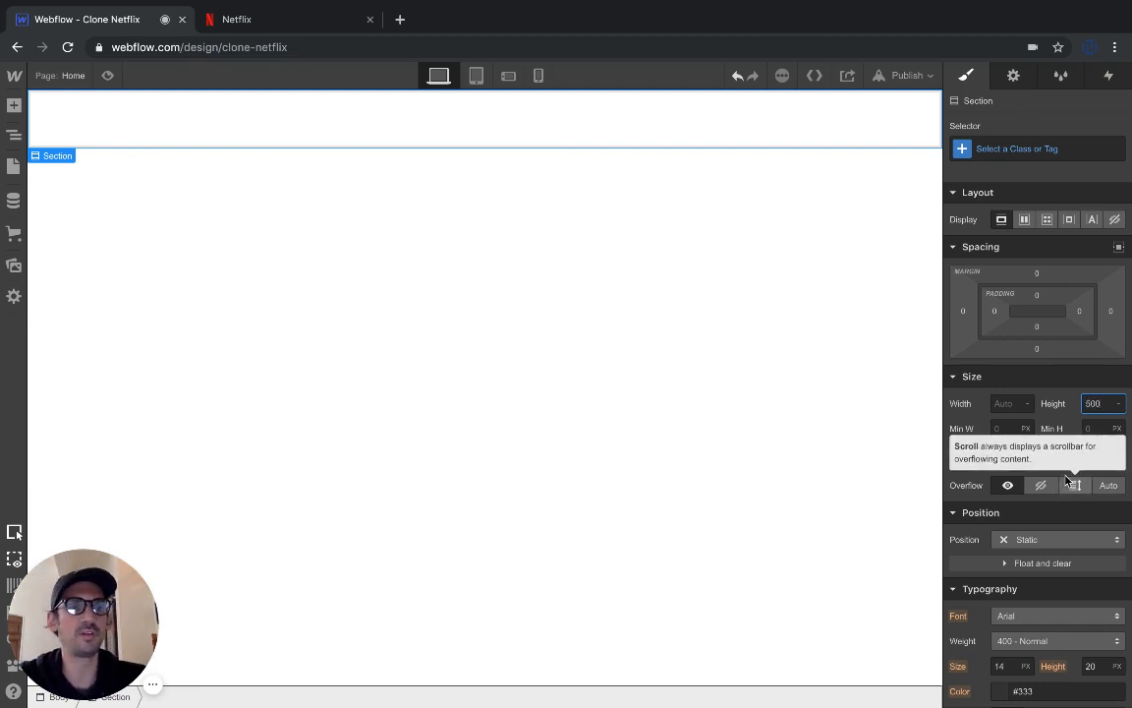
text(0)
key(Return)
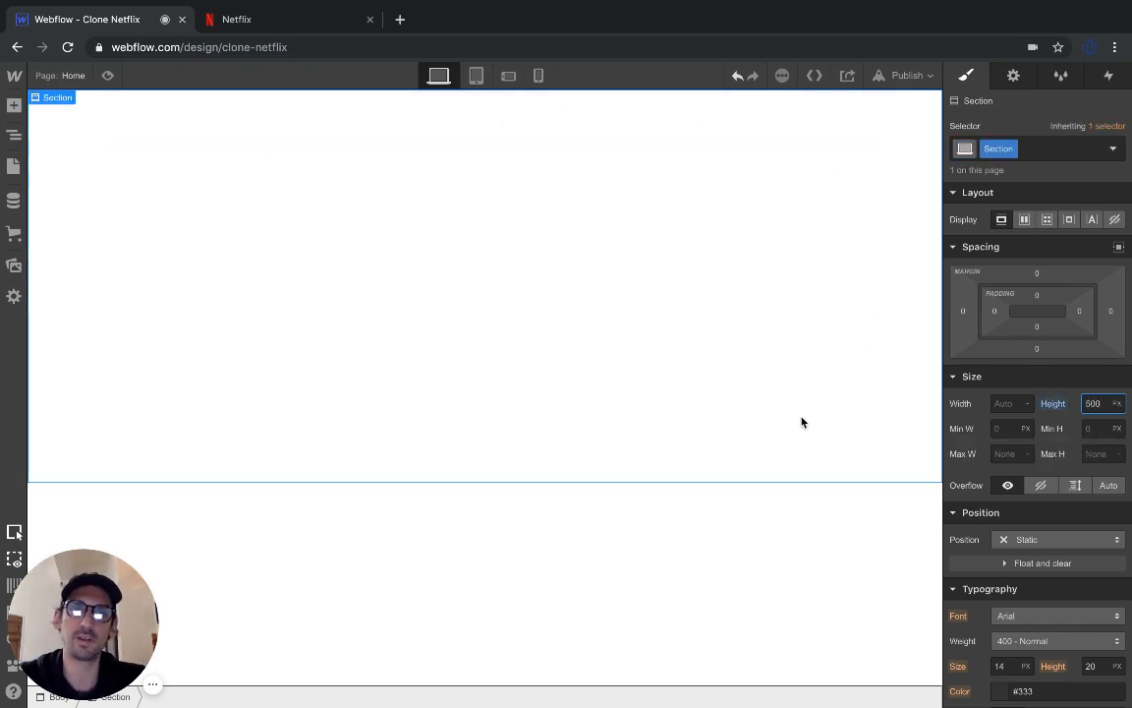
Add a Div Block inside the section and expand the section in the element hierarchy
click(14, 108)
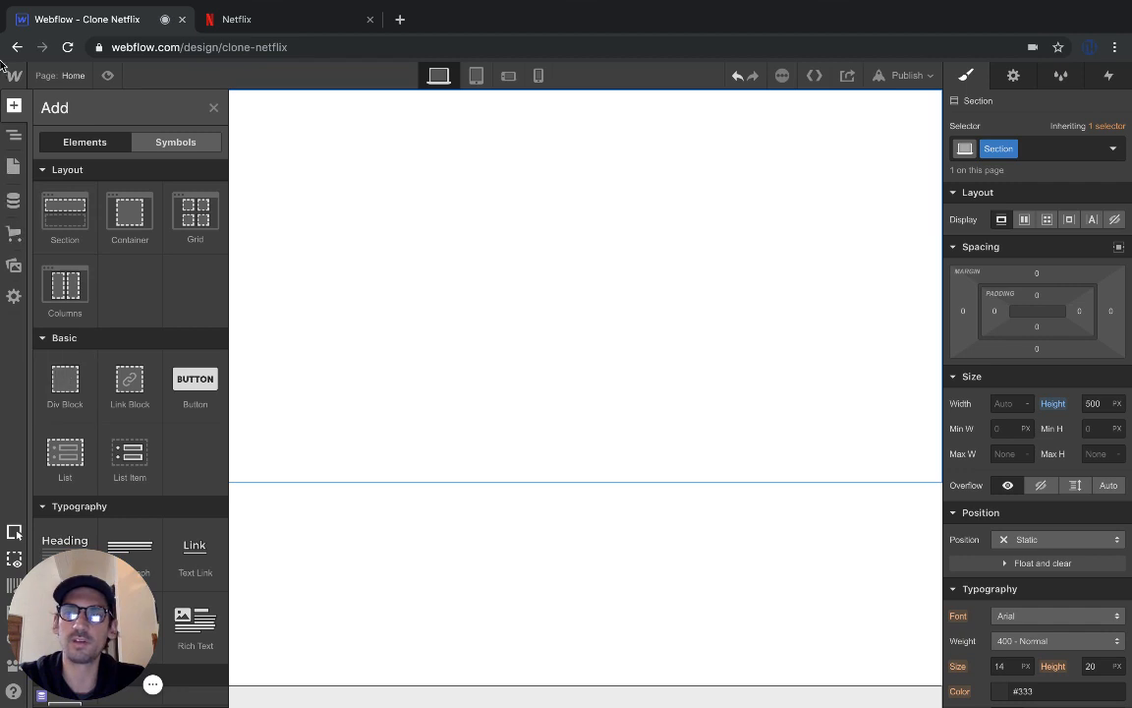
click(14, 137)
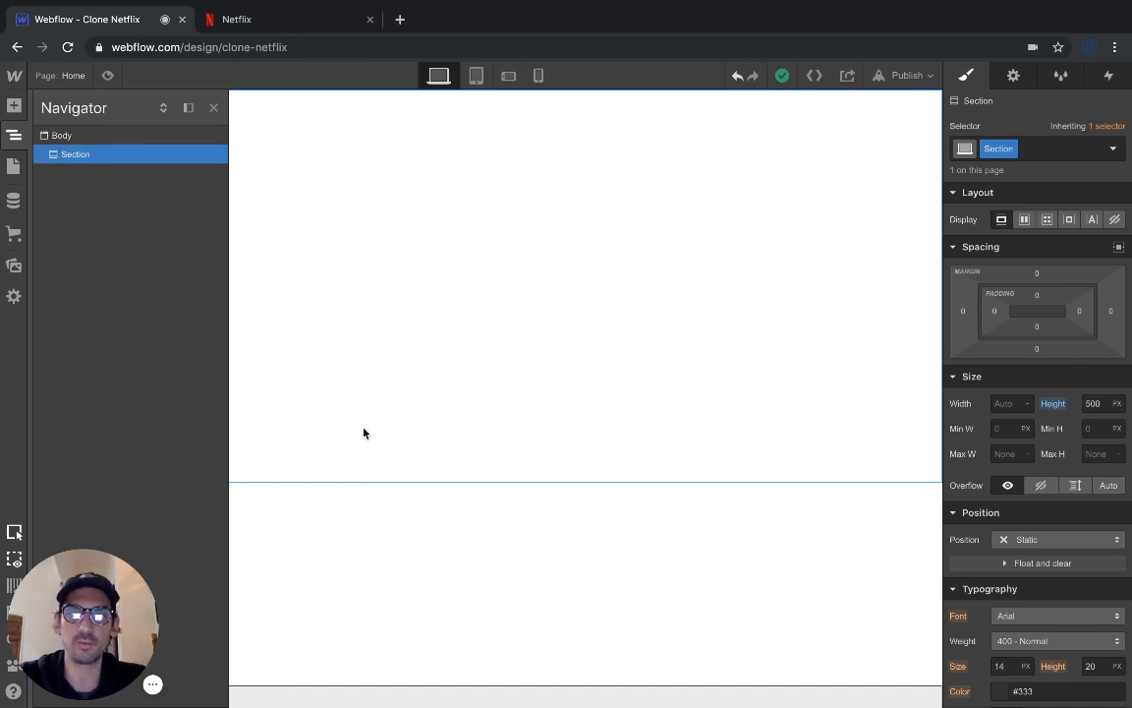
click(13, 104)
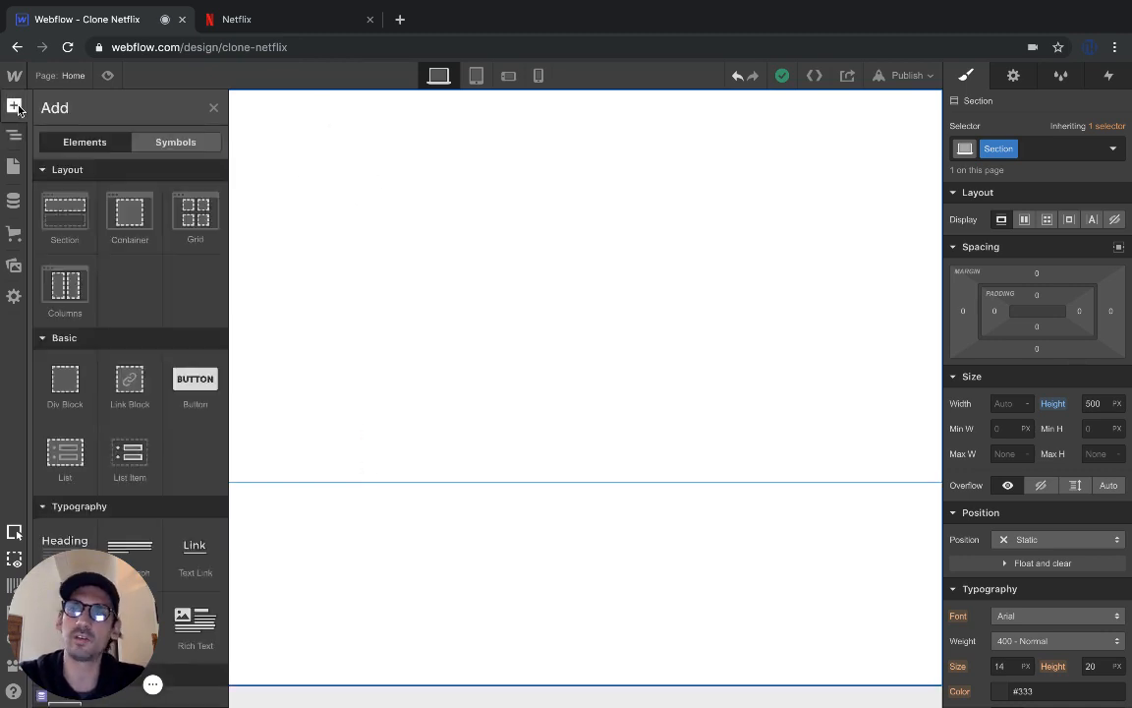
click(68, 387)
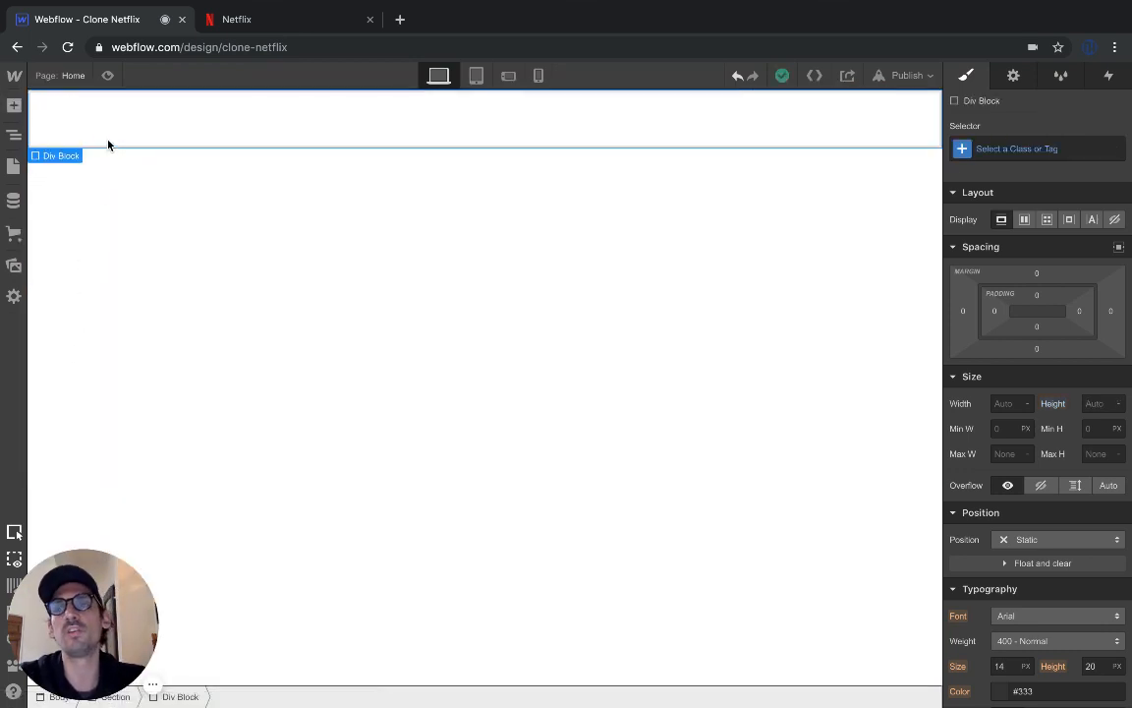
click(13, 137)
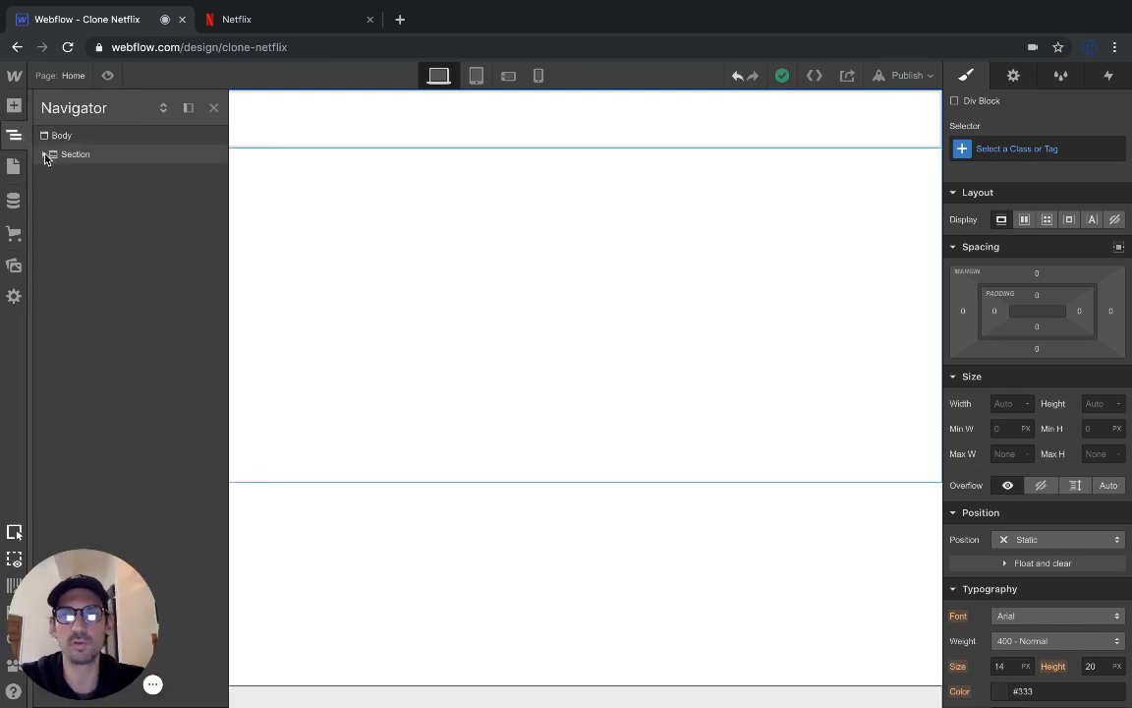
click(44, 155)
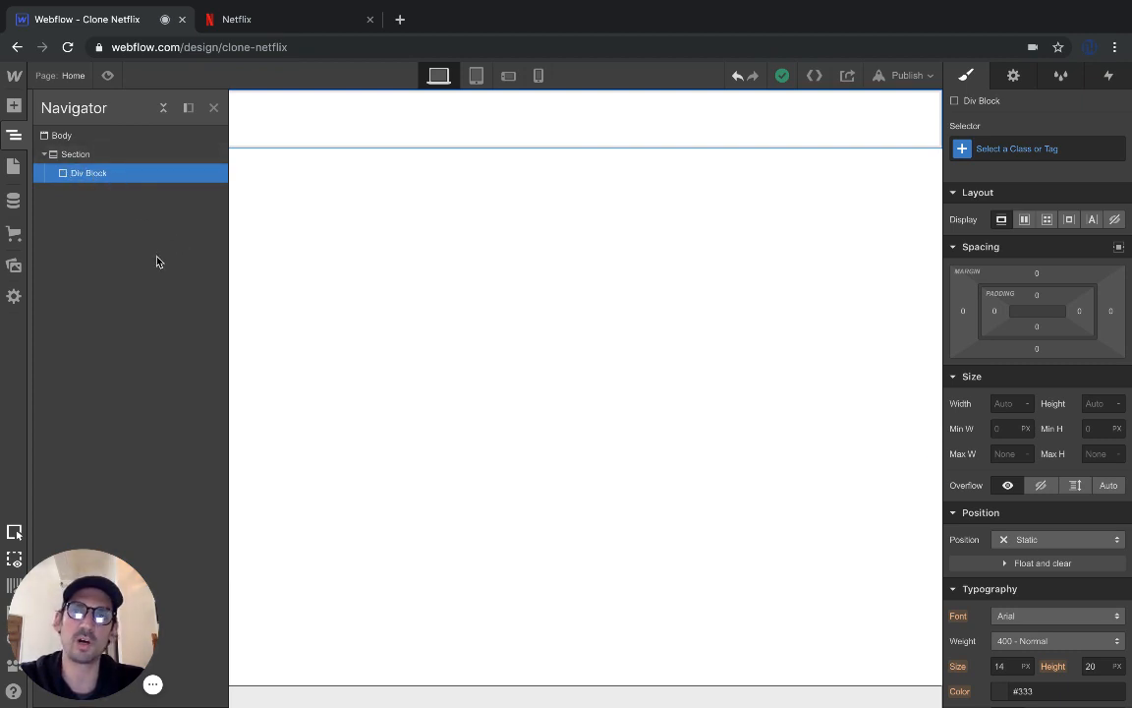
Examine the banner and title rows of the Netflix home page for reference and return to the Webflow project
click(237, 19)
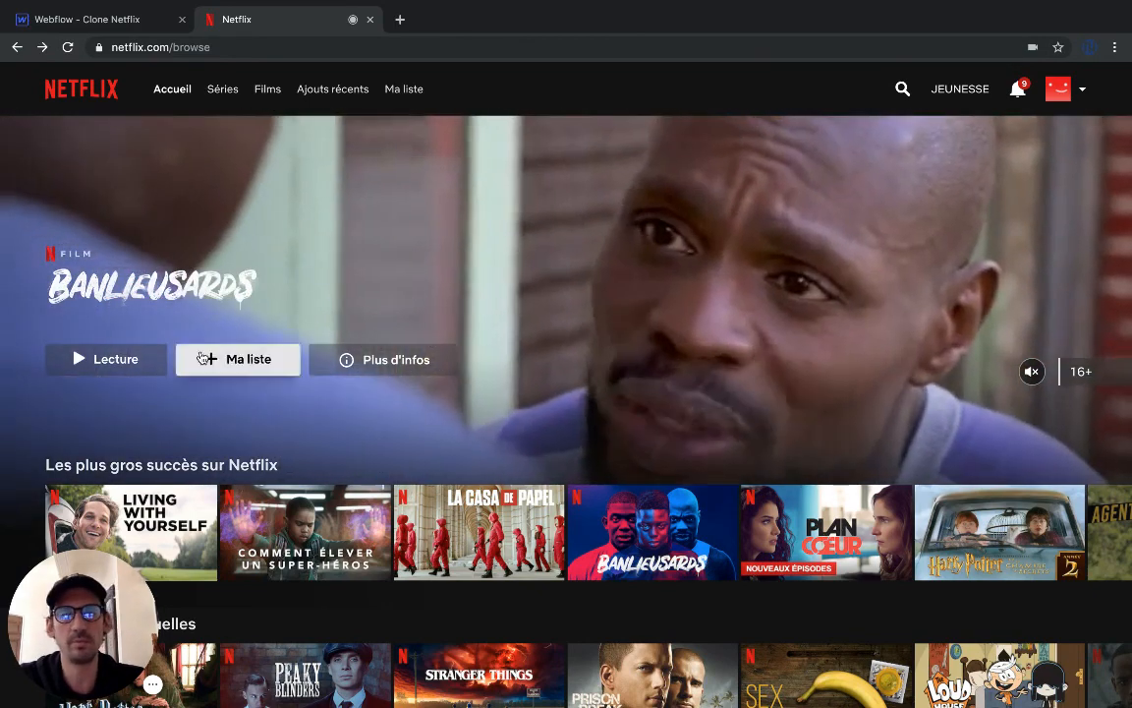
scroll(594, 276, down, 1)
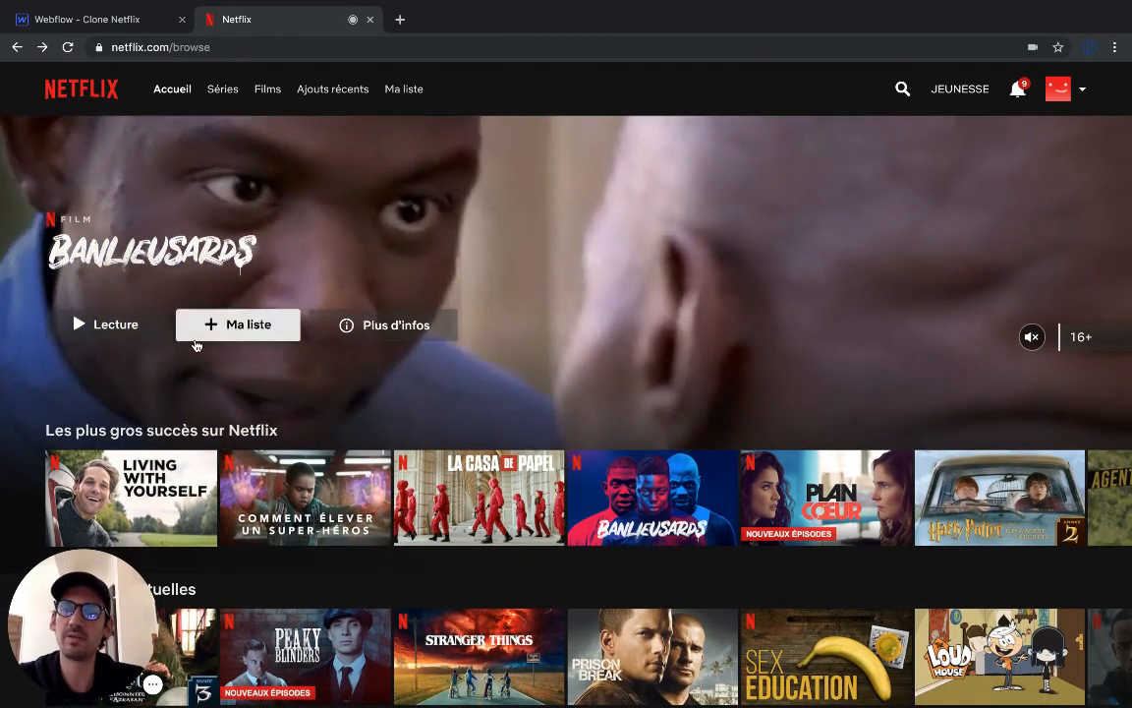
scroll(53, 400, down, 2)
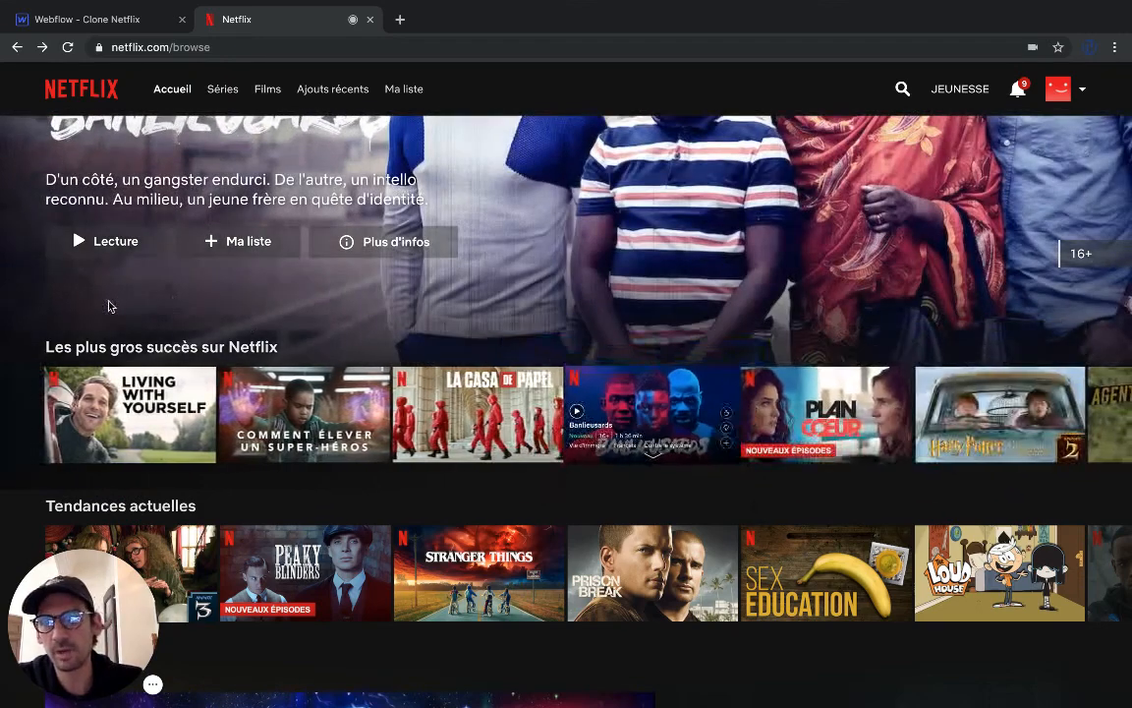
scroll(34, 535, down, 2)
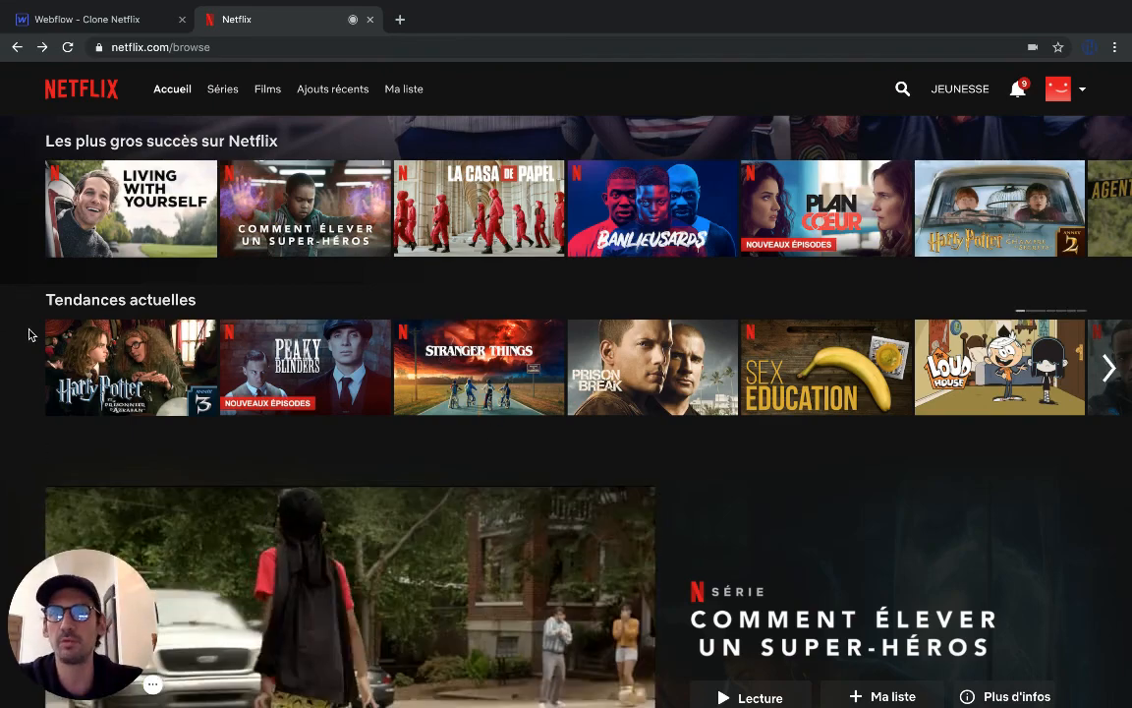
scroll(30, 328, up, 4)
click(80, 27)
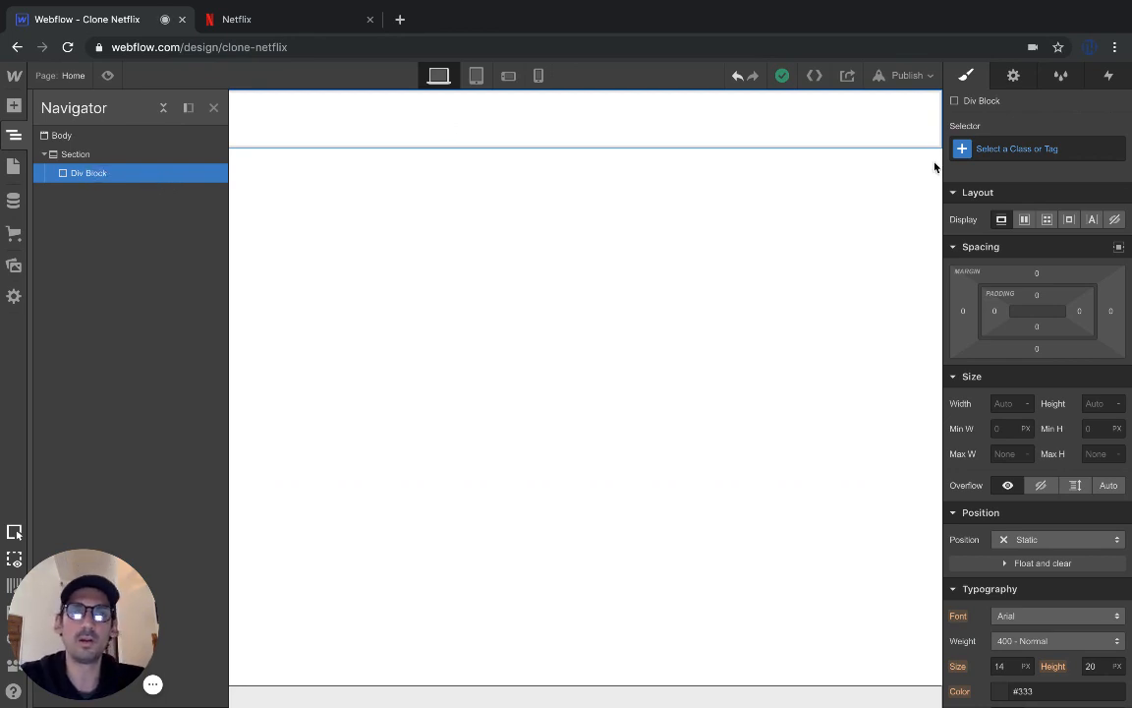
Assign a new class named "Bandeau header" to the Div Block inside the section
click(1017, 149)
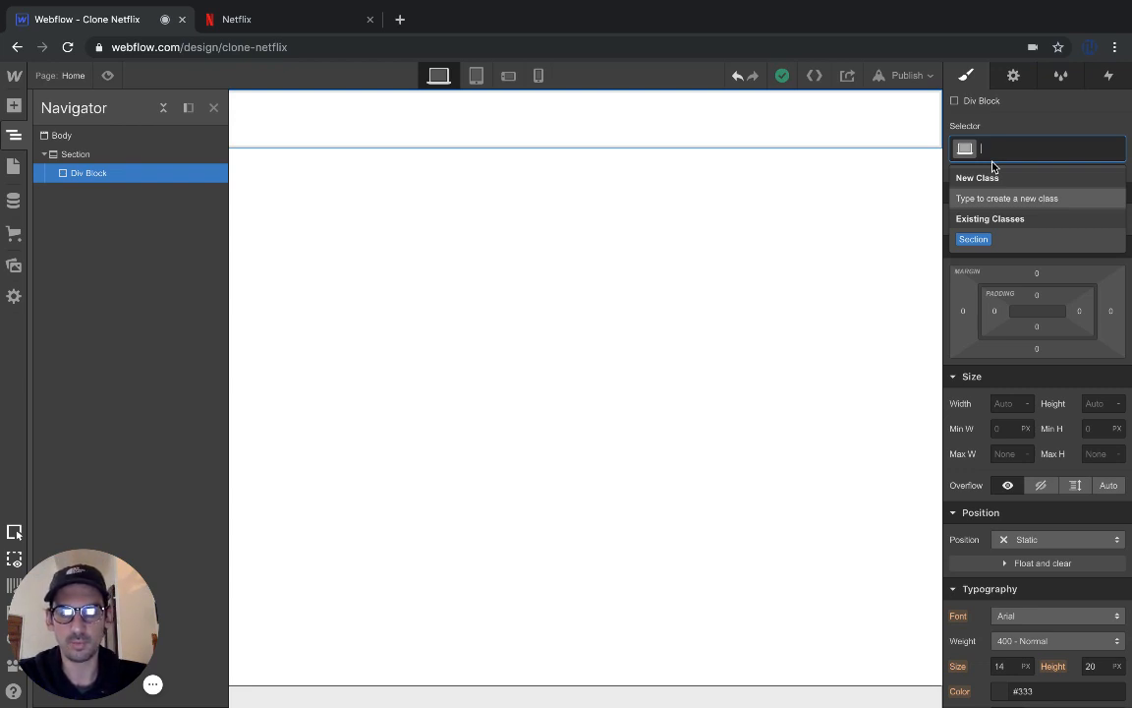
text(Bandeau)
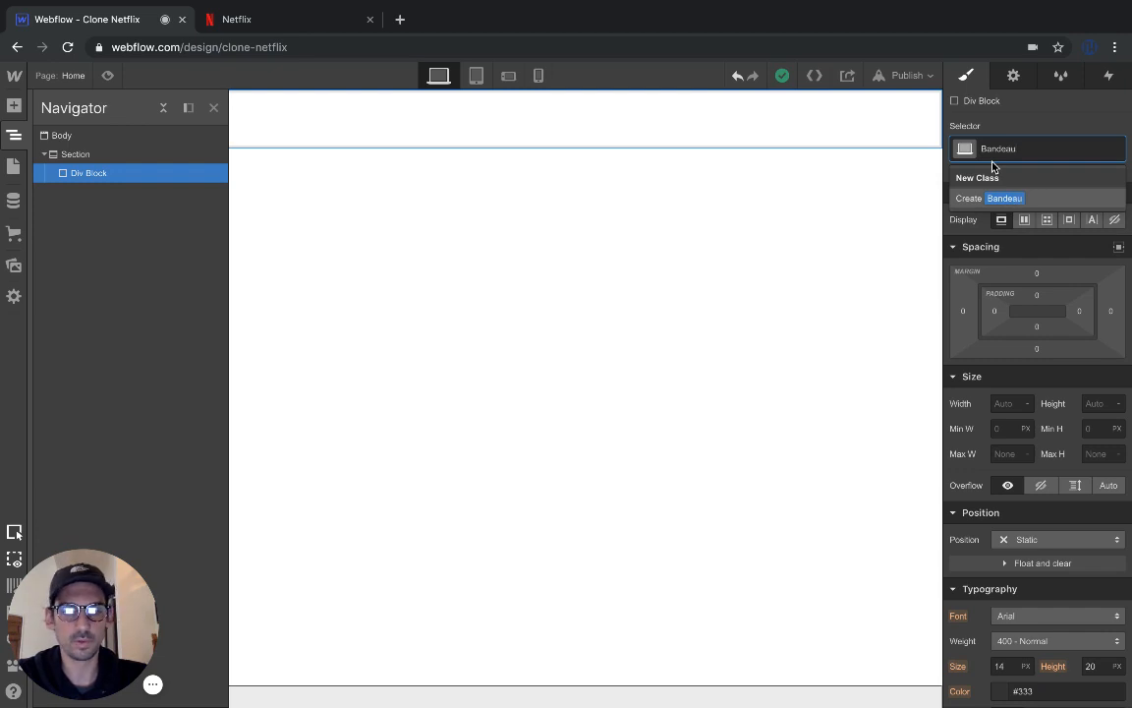
text(hea)
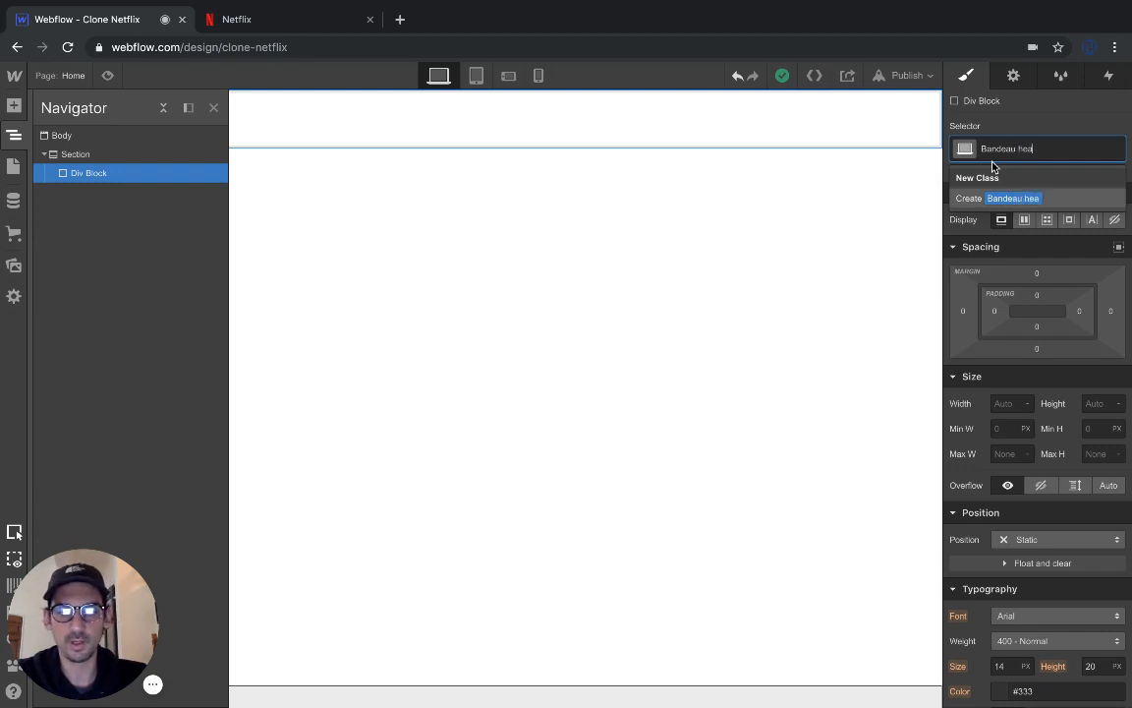
text(der)
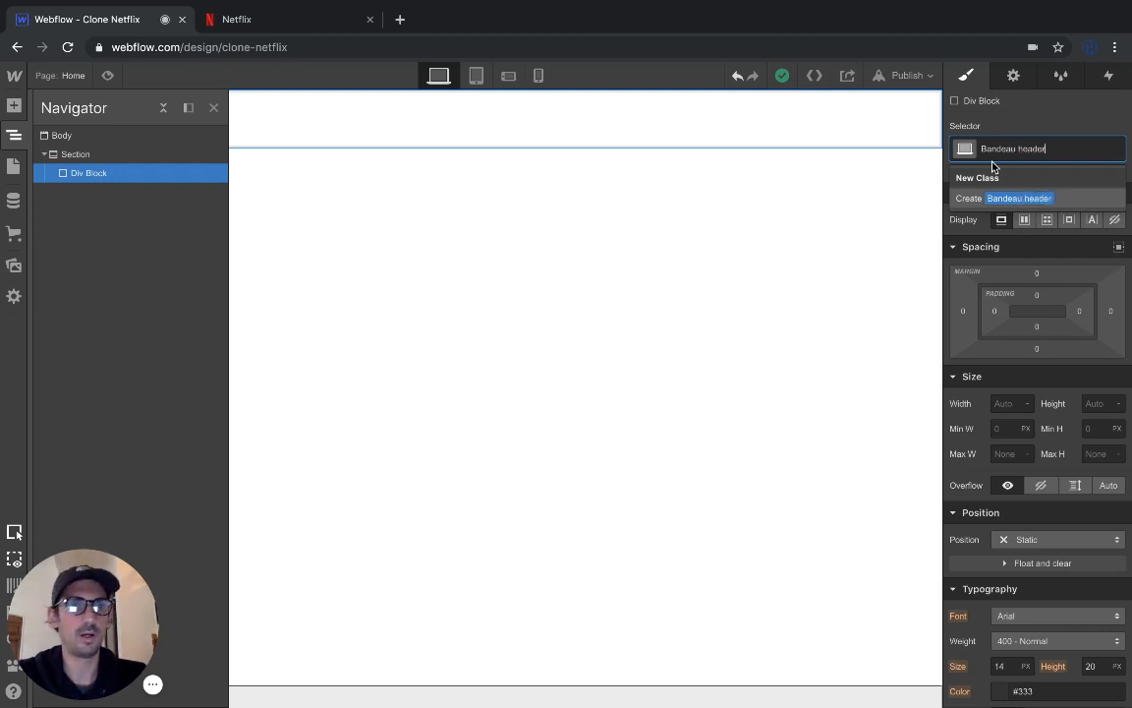
key(Return)
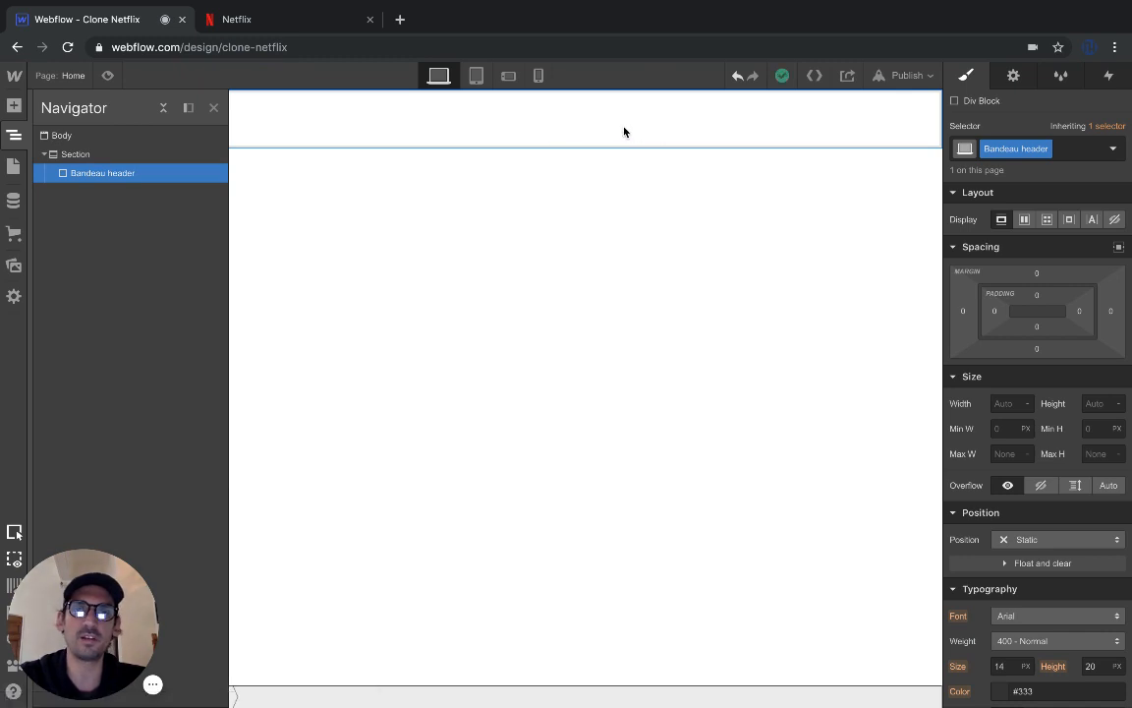
Check the banner and the title rows of the Netflix home page for reference and return to the Webflow project
click(281, 18)
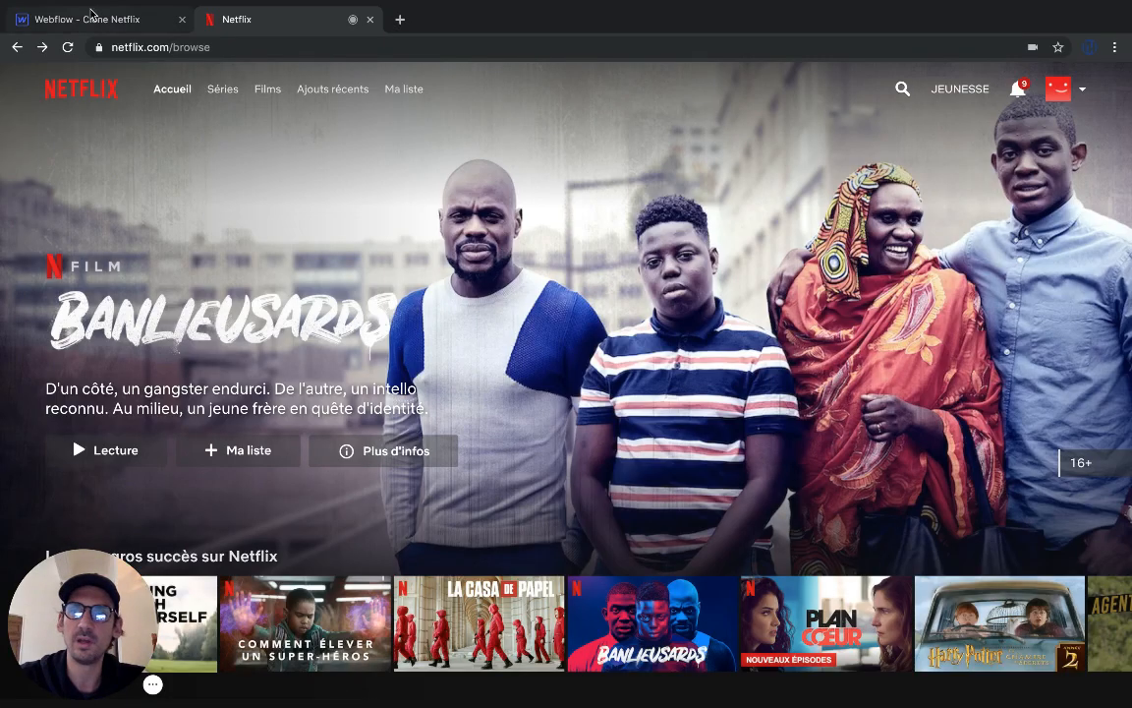
scroll(324, 344, down, 6)
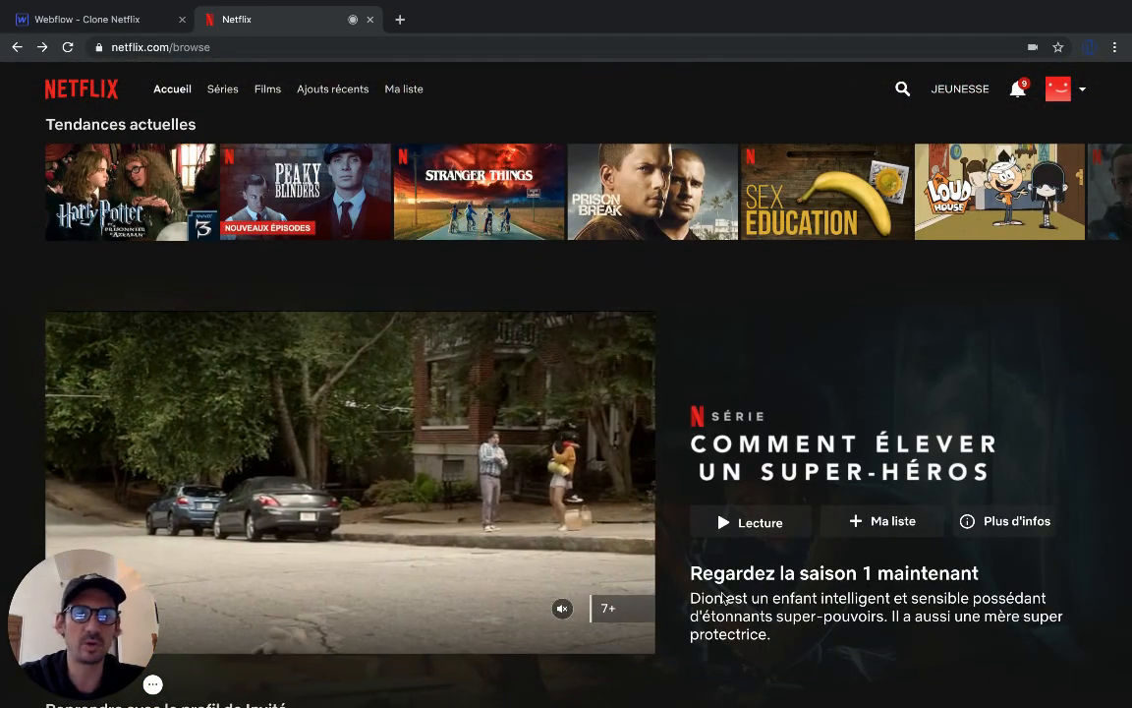
click(139, 22)
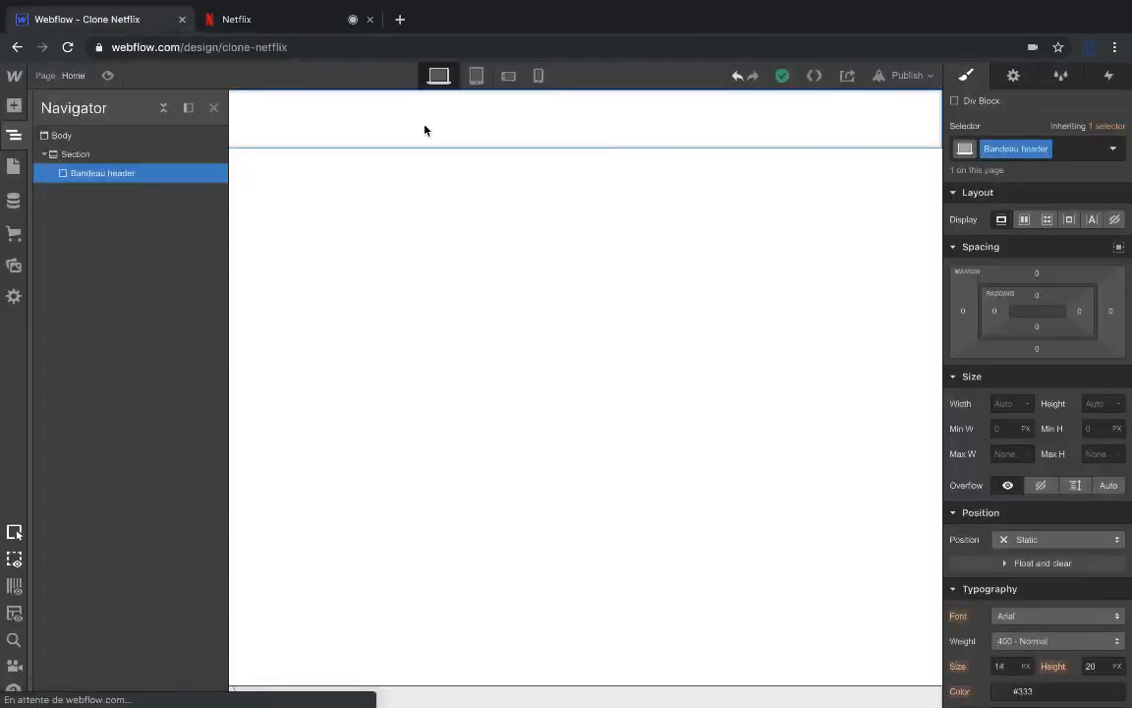
Set the Bandeau header div's height to 500 px and check its place in the element hierarchy
double_click(998, 148)
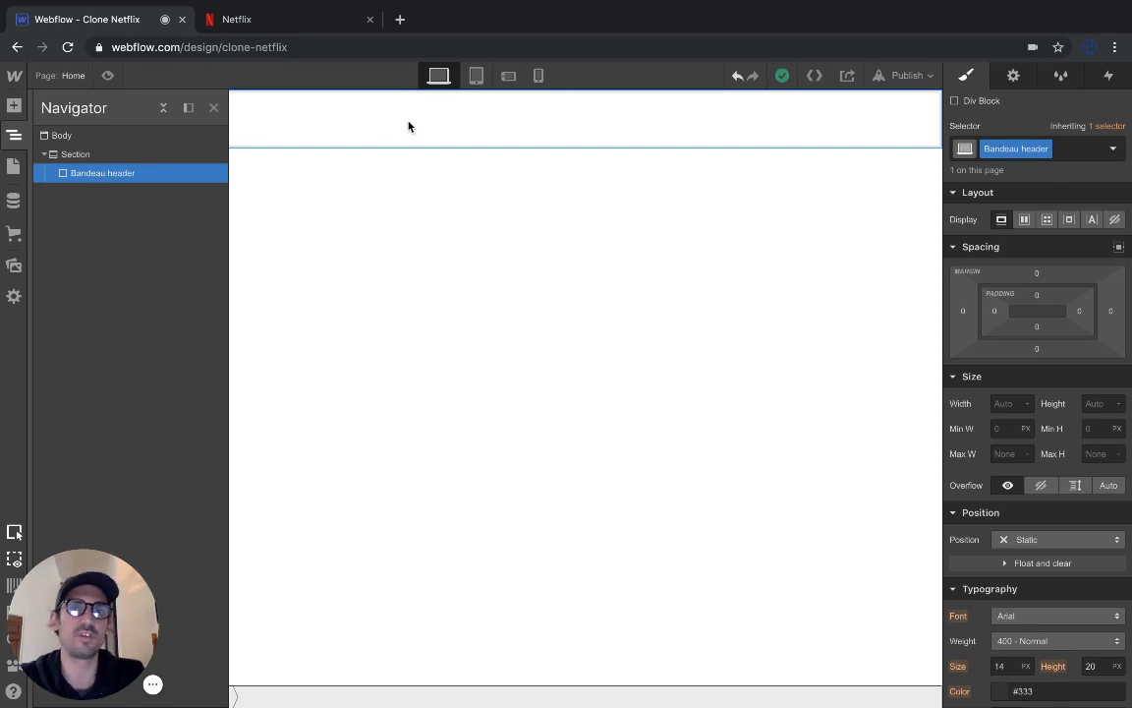
key(z)
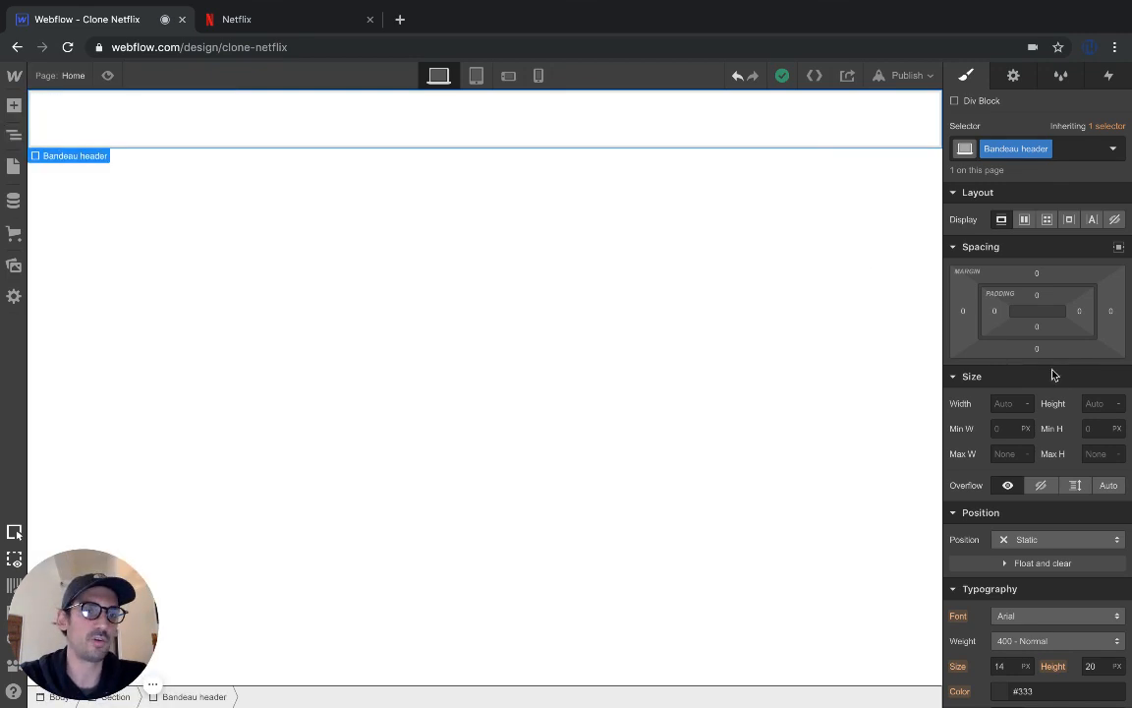
click(1097, 404)
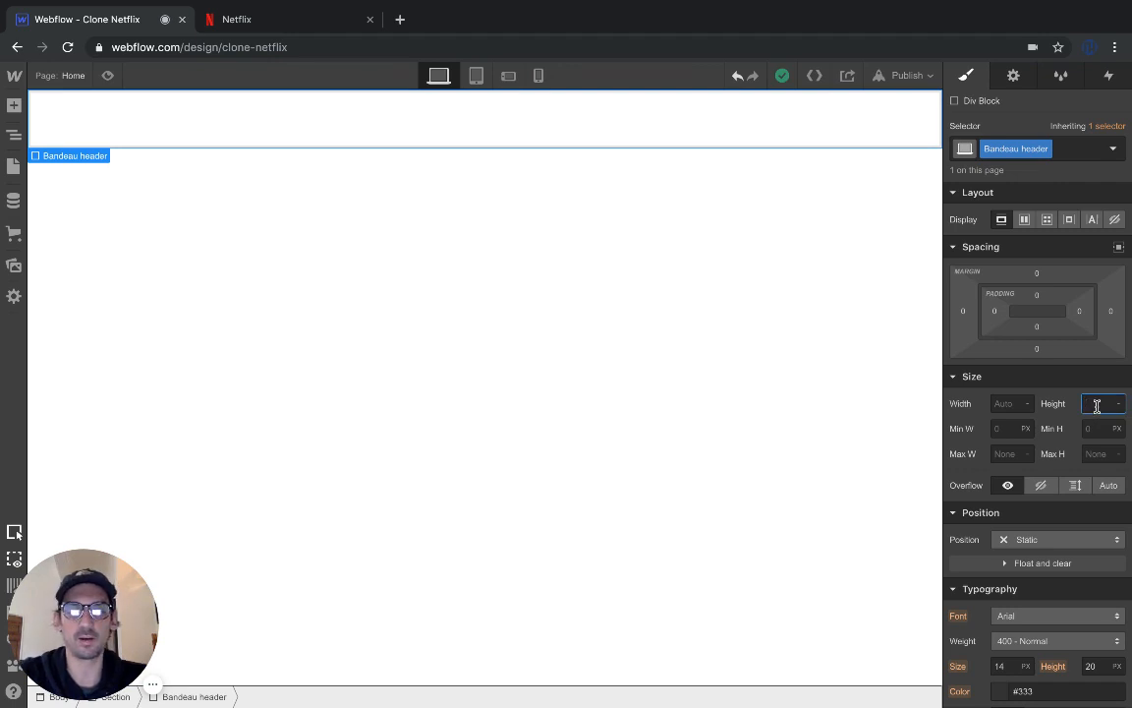
text(50)
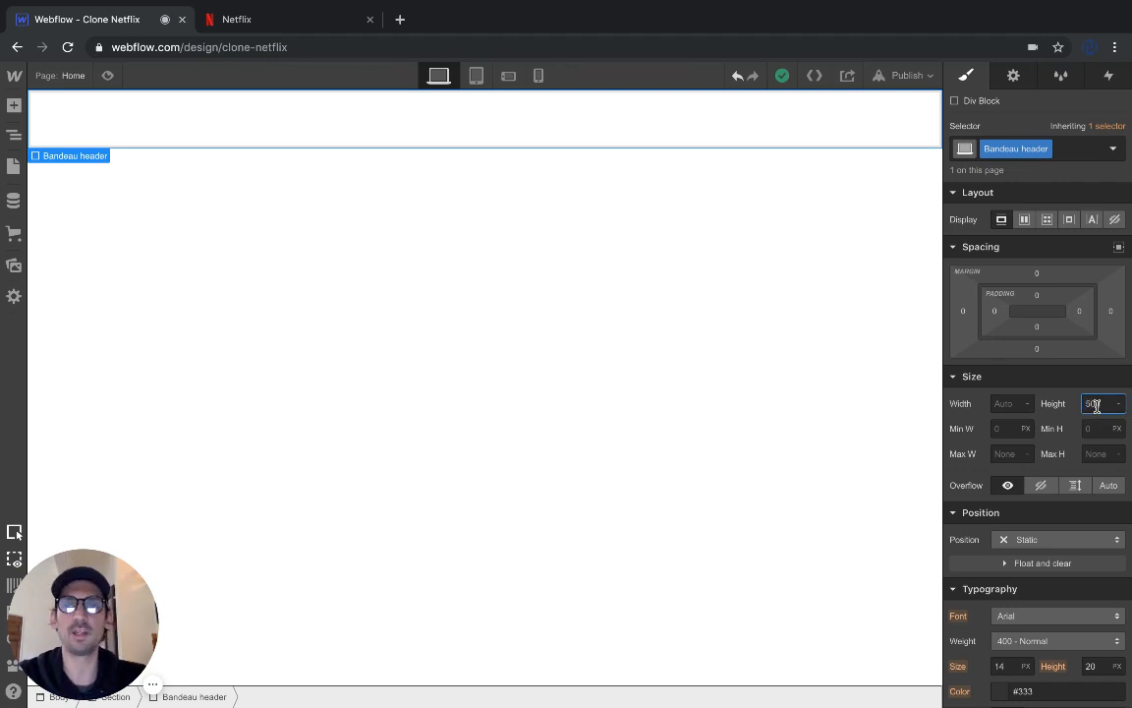
text(0)
key(Return)
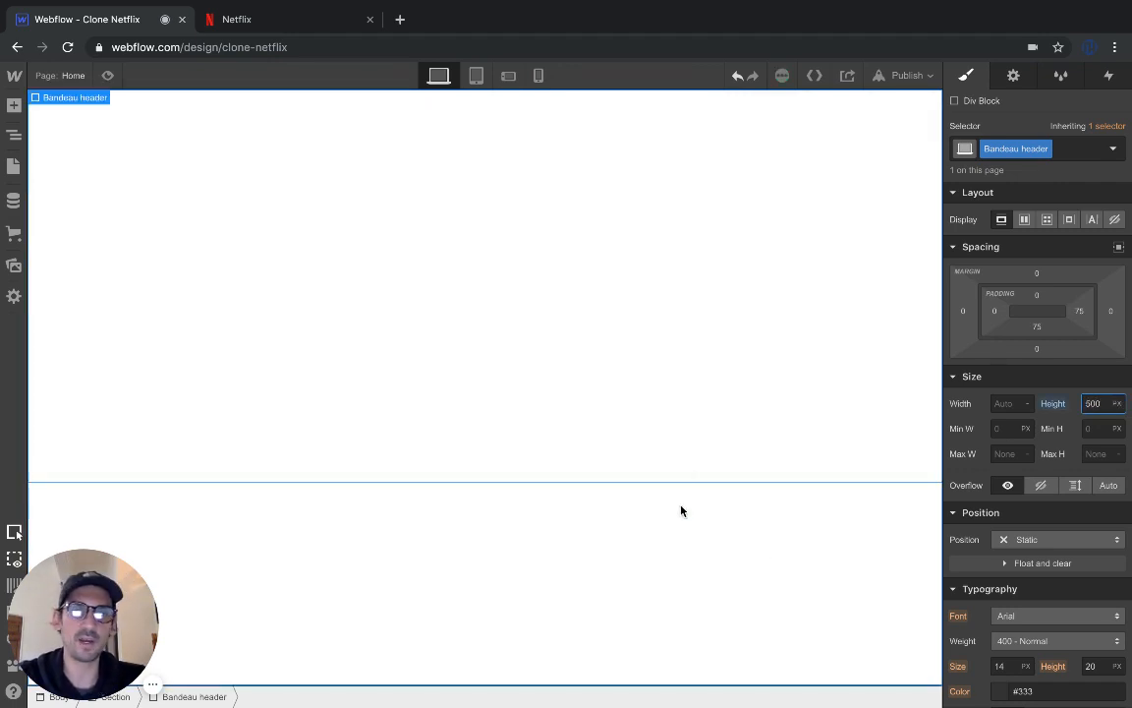
click(435, 338)
click(14, 135)
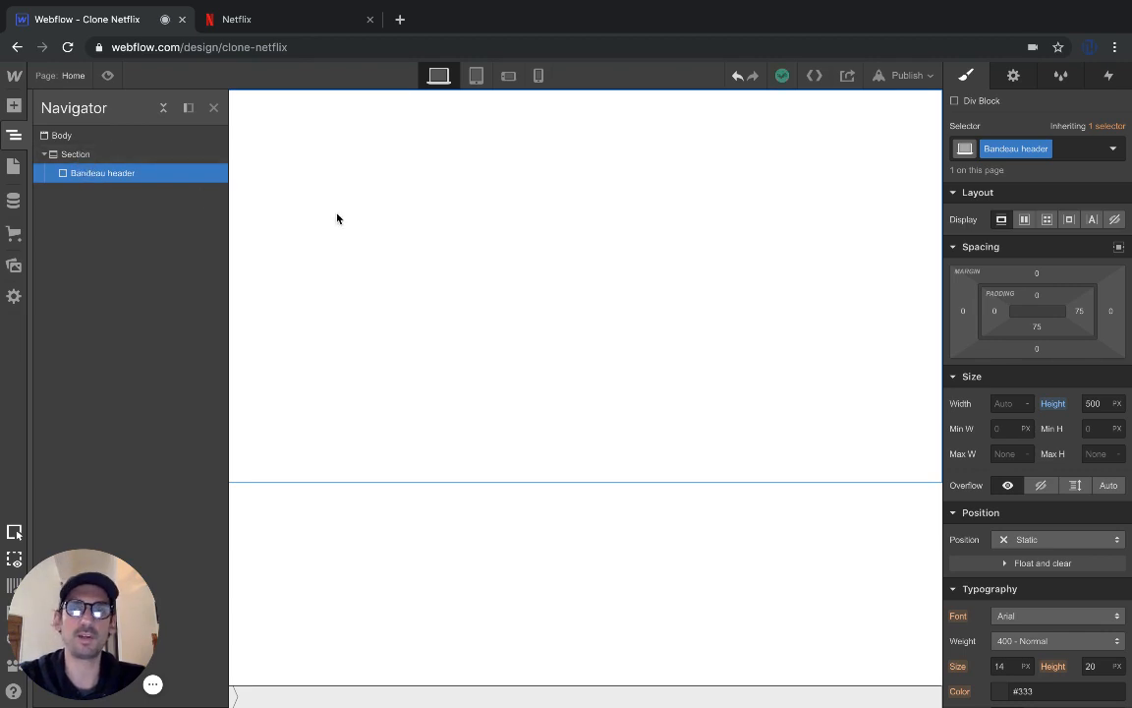
key(z)
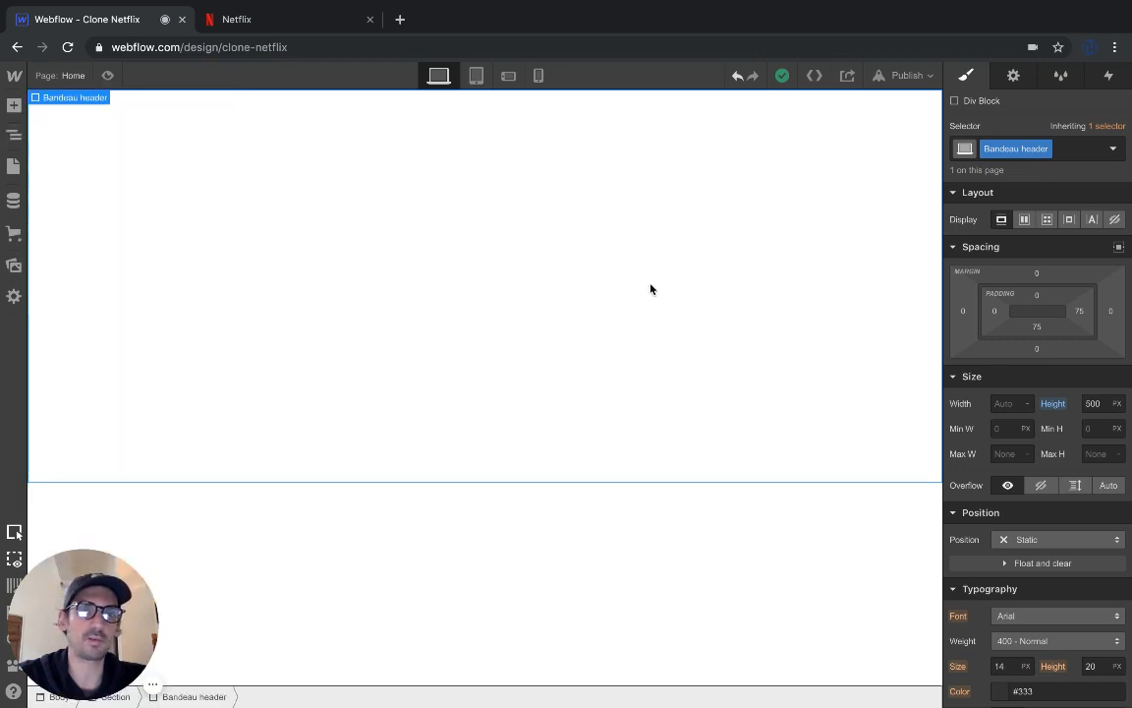
Upload "10 min (2).png" from the Bureau folder and apply it as the Bandeau header's background image
scroll(1027, 447, down, 5)
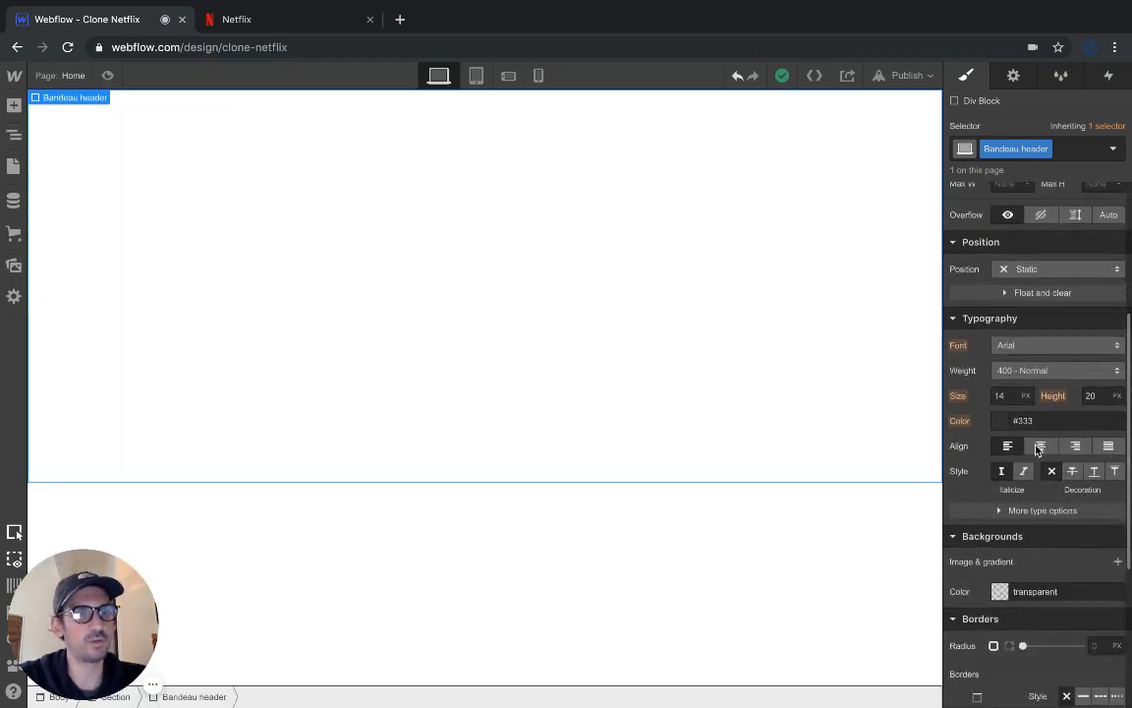
scroll(1036, 449, down, 1)
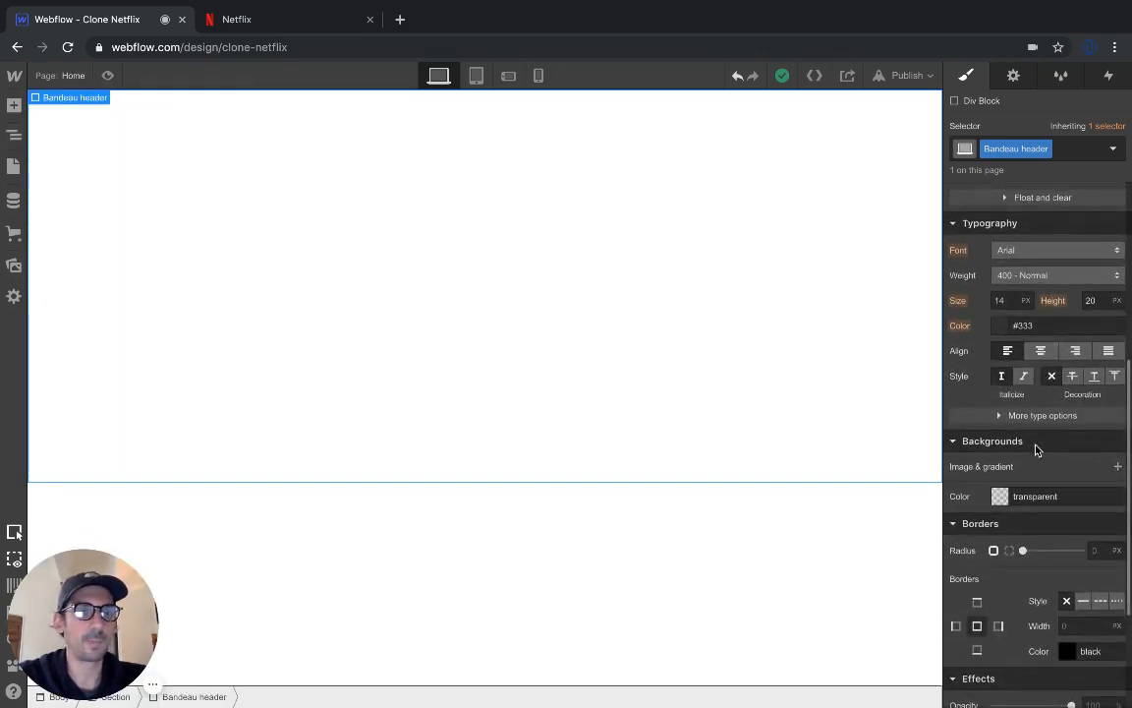
click(1117, 467)
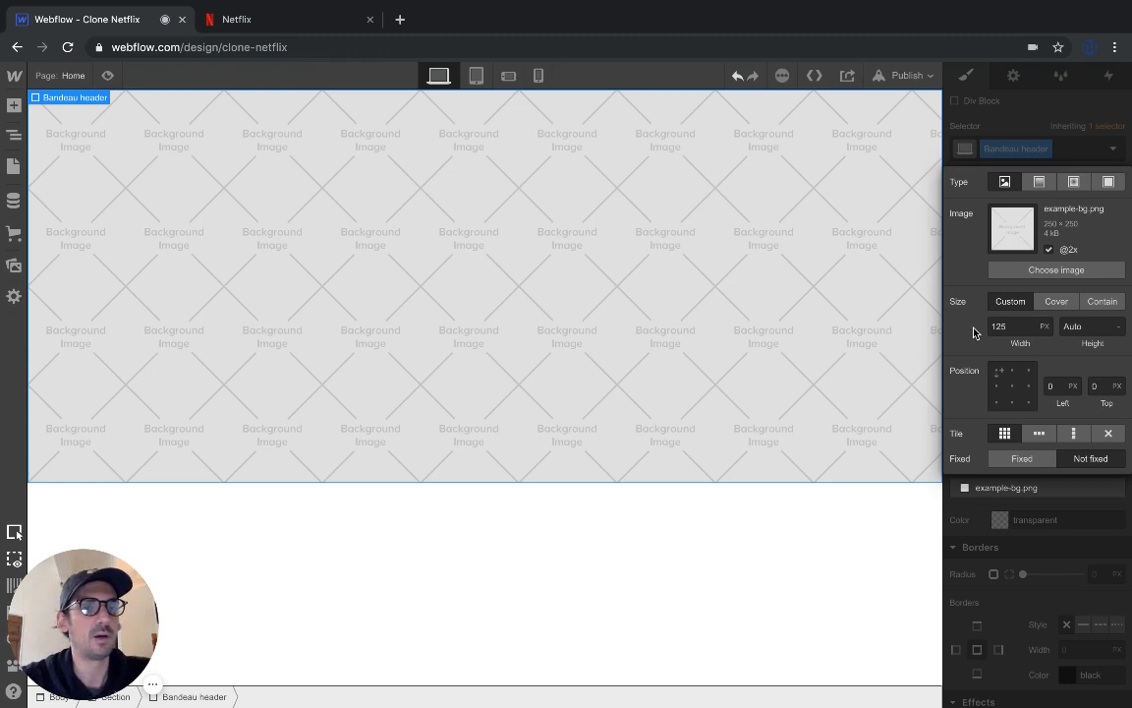
click(1037, 270)
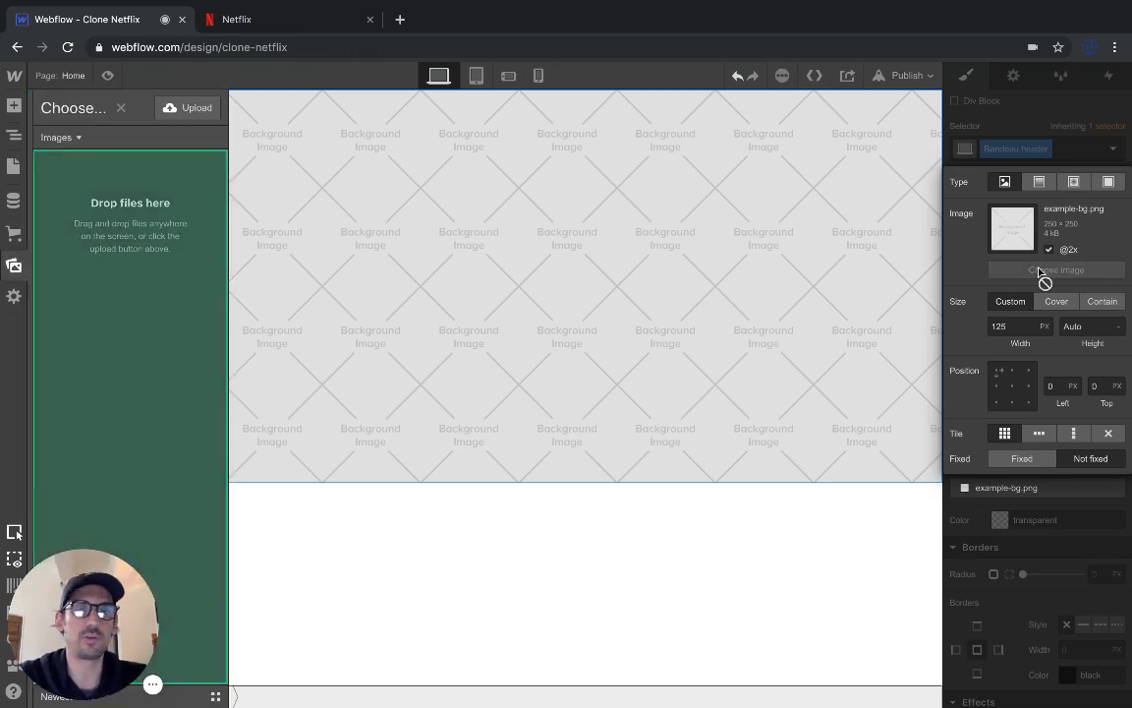
click(190, 110)
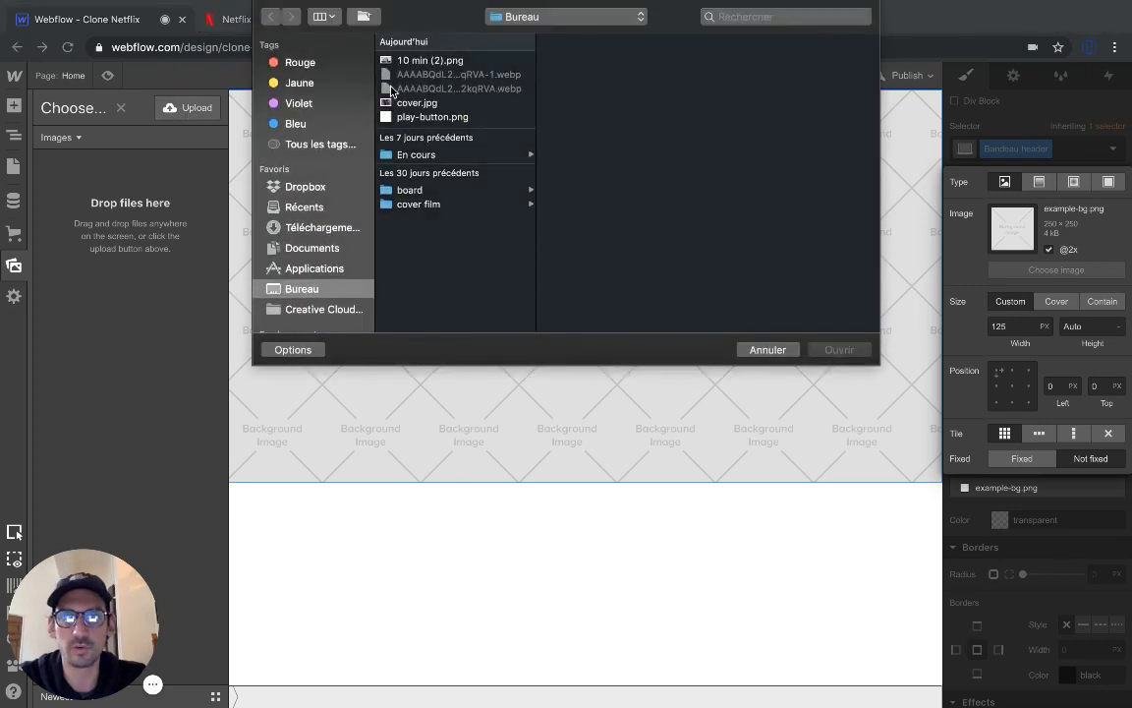
click(414, 62)
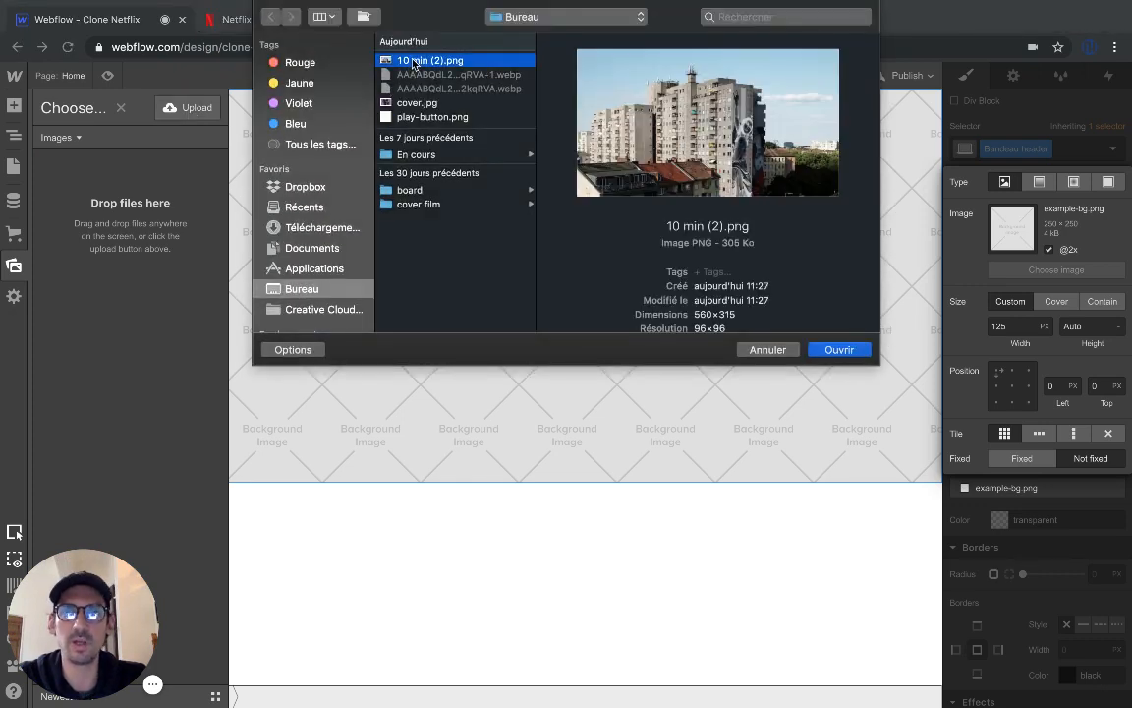
click(840, 350)
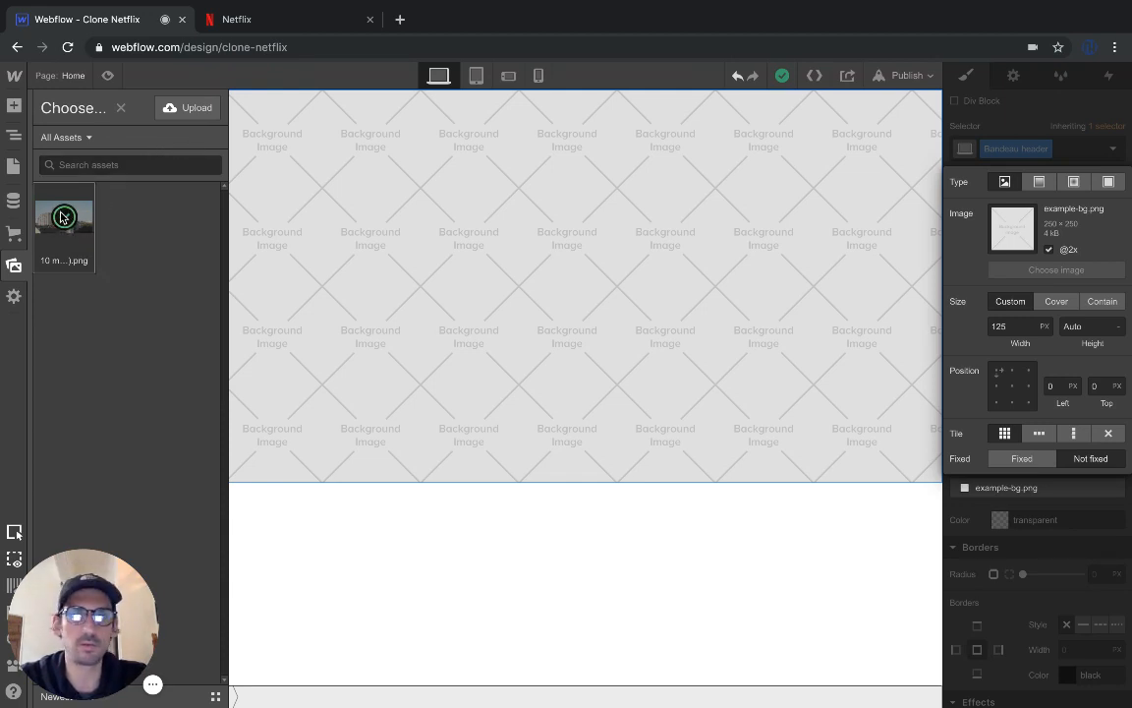
click(61, 216)
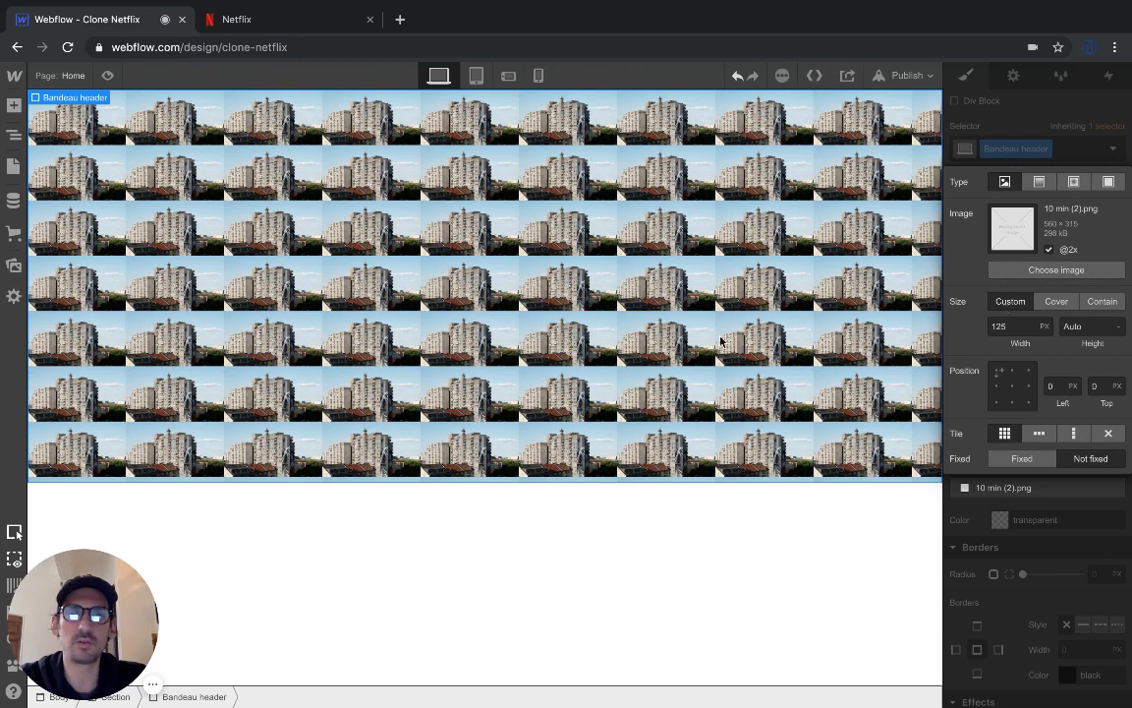
Compare the Cover and Contain sizes for the background image and keep it set to Cover
click(1055, 304)
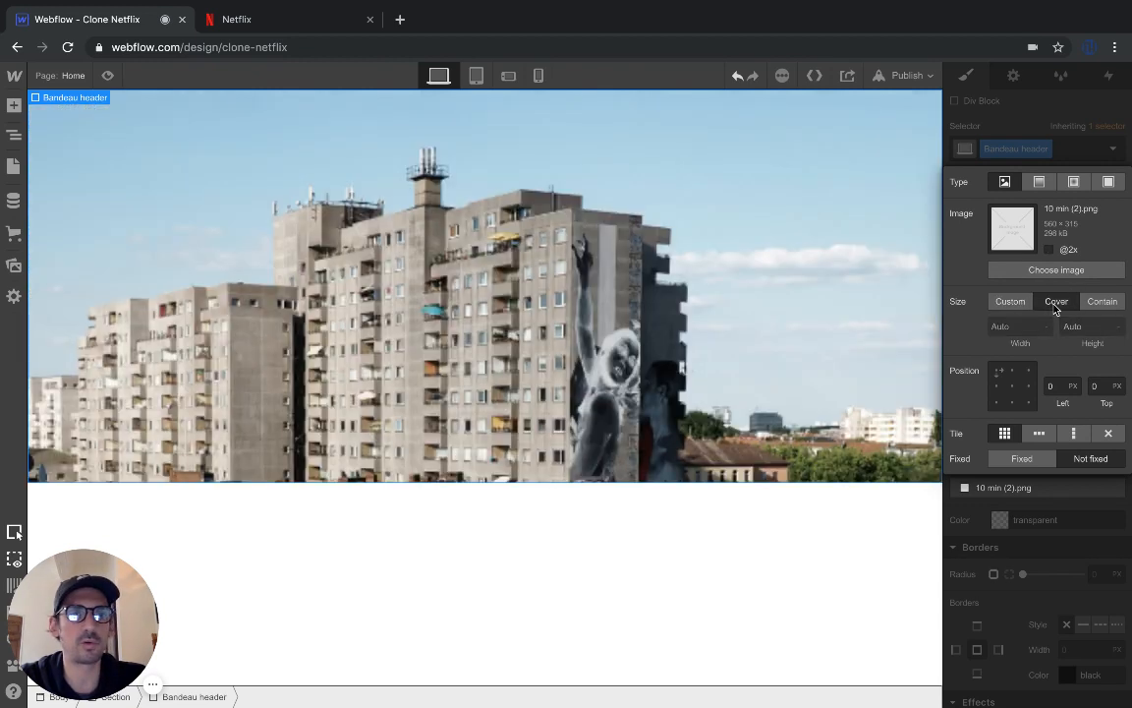
click(1105, 304)
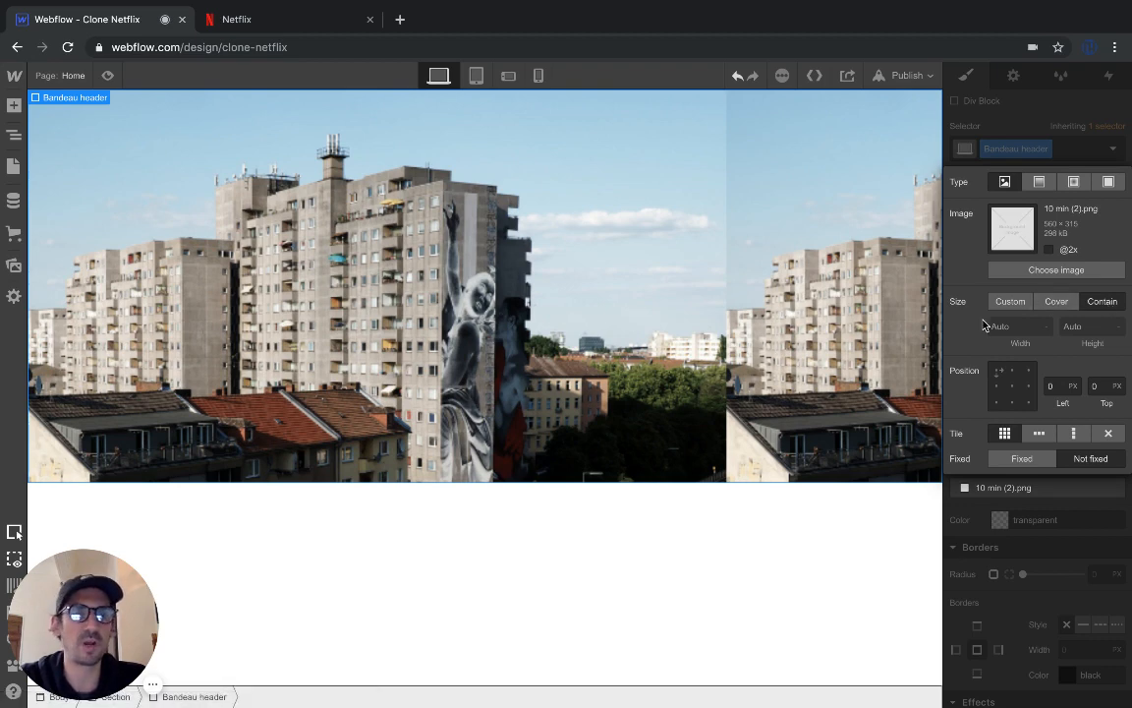
click(1057, 303)
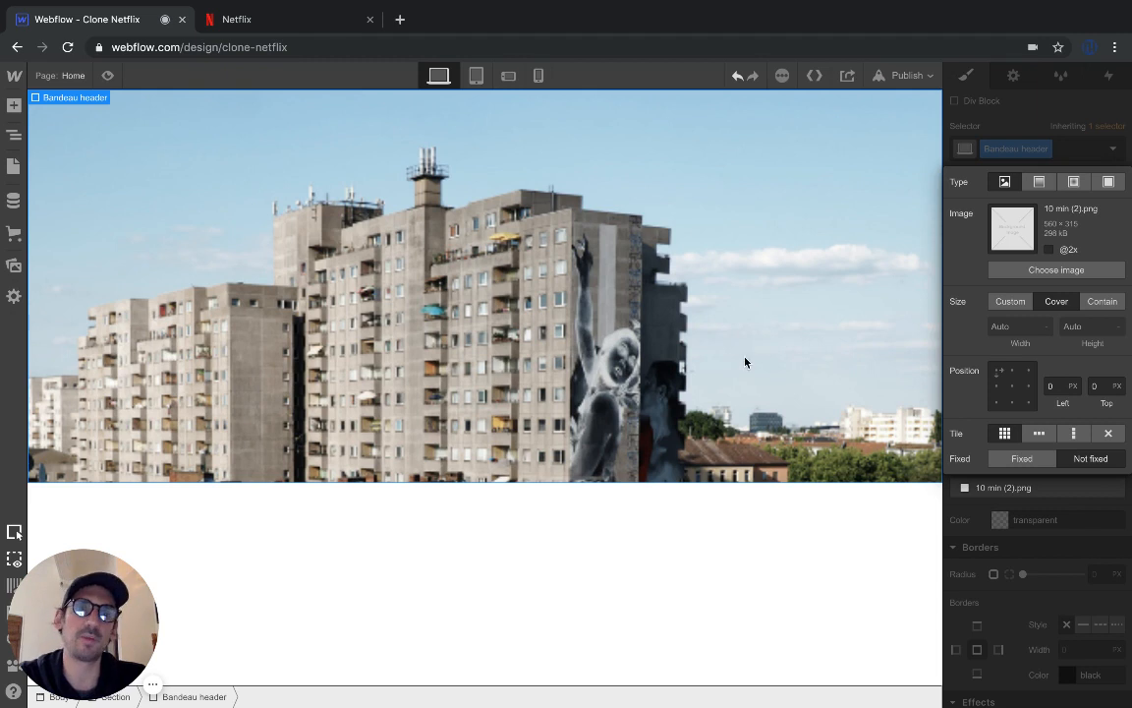
click(955, 516)
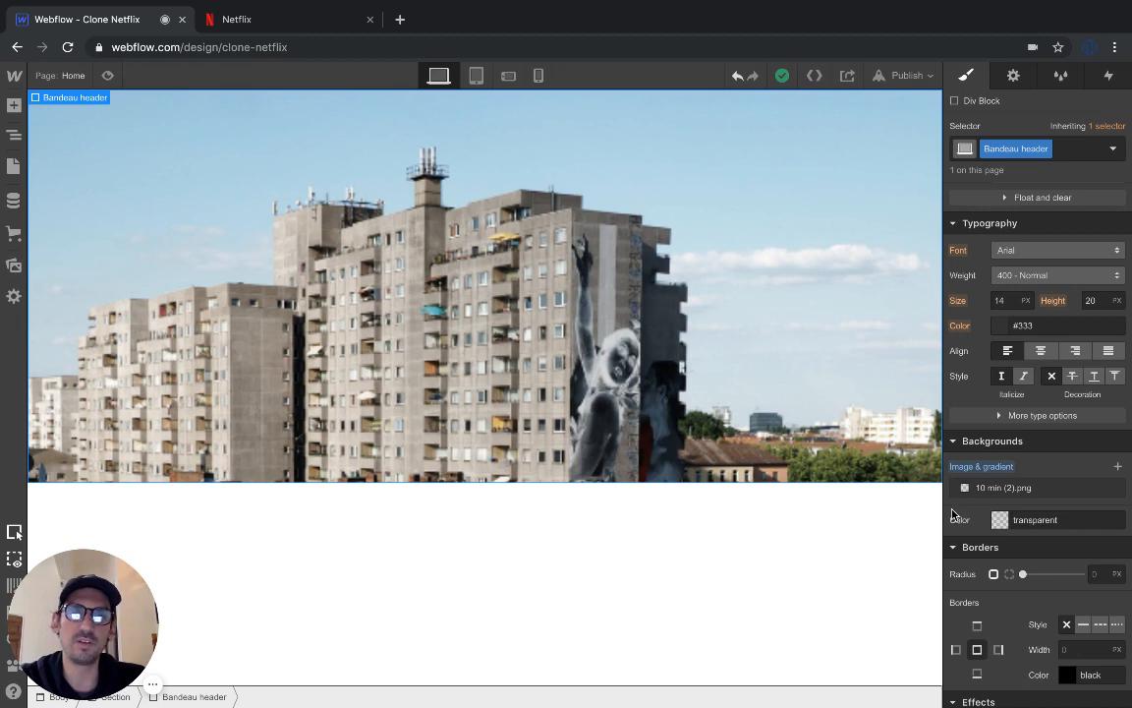
Look at the Netflix home page's top banner for comparison and return to the Webflow project
click(226, 20)
scroll(417, 274, up, 5)
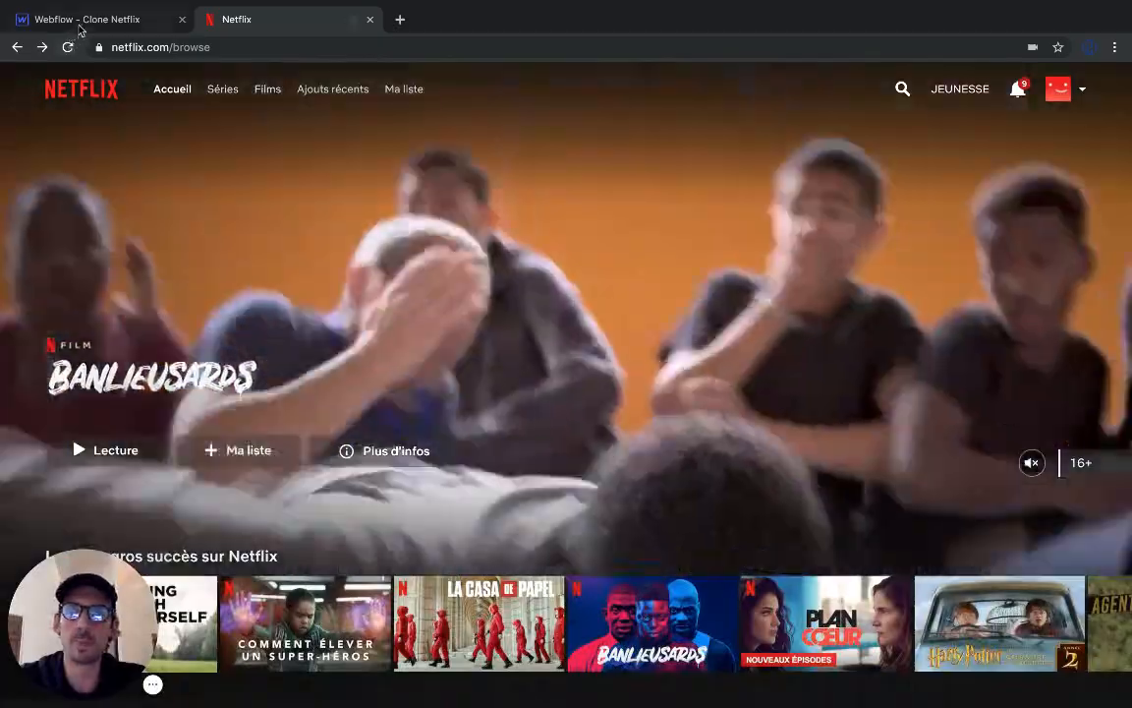
click(84, 20)
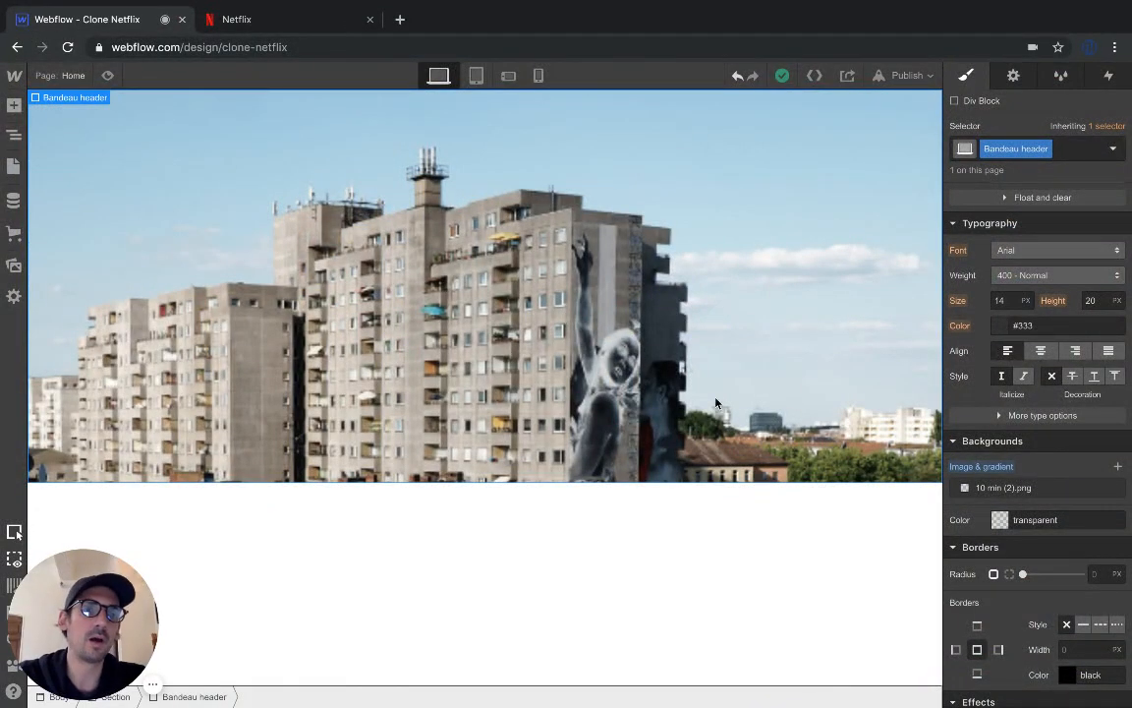
Add a solid rgba(0, 0, 0, 0.5) color overlay above the header's background image and compare it with the Netflix banner
click(1119, 469)
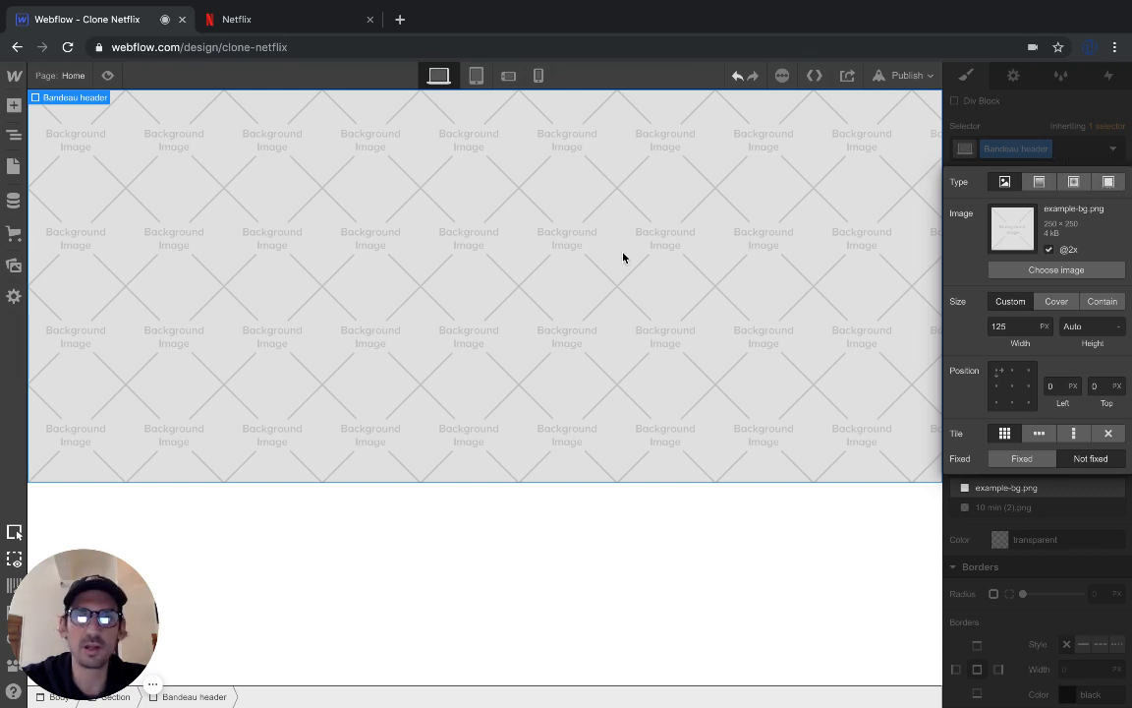
click(1108, 183)
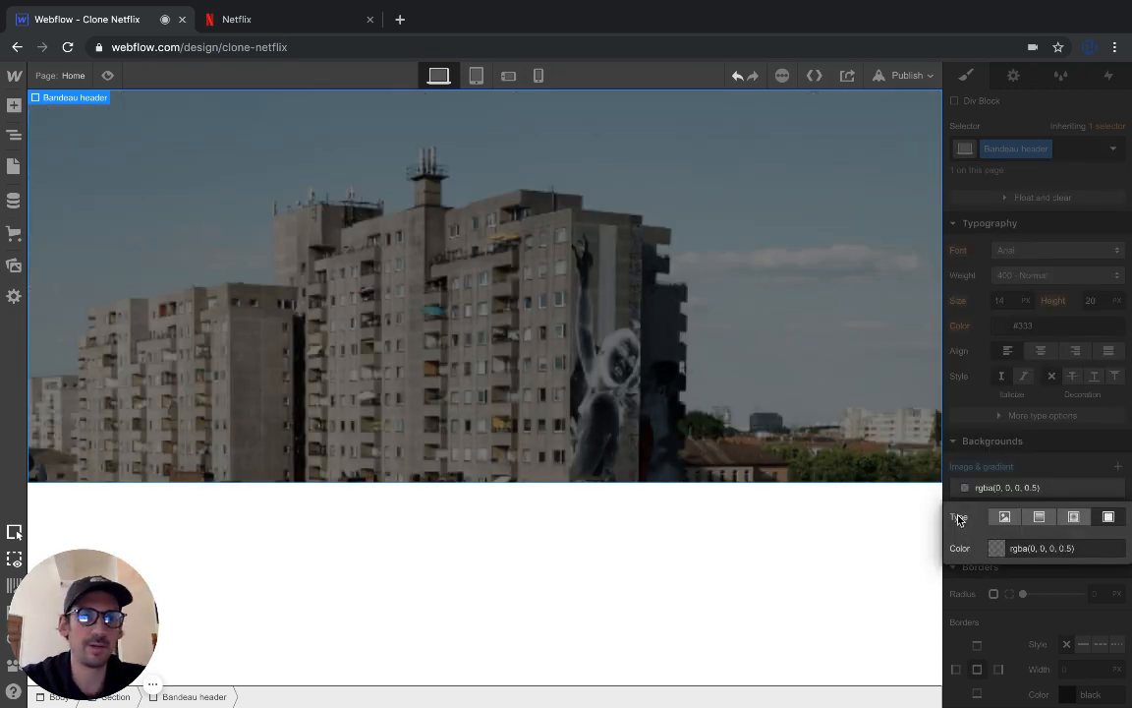
click(964, 584)
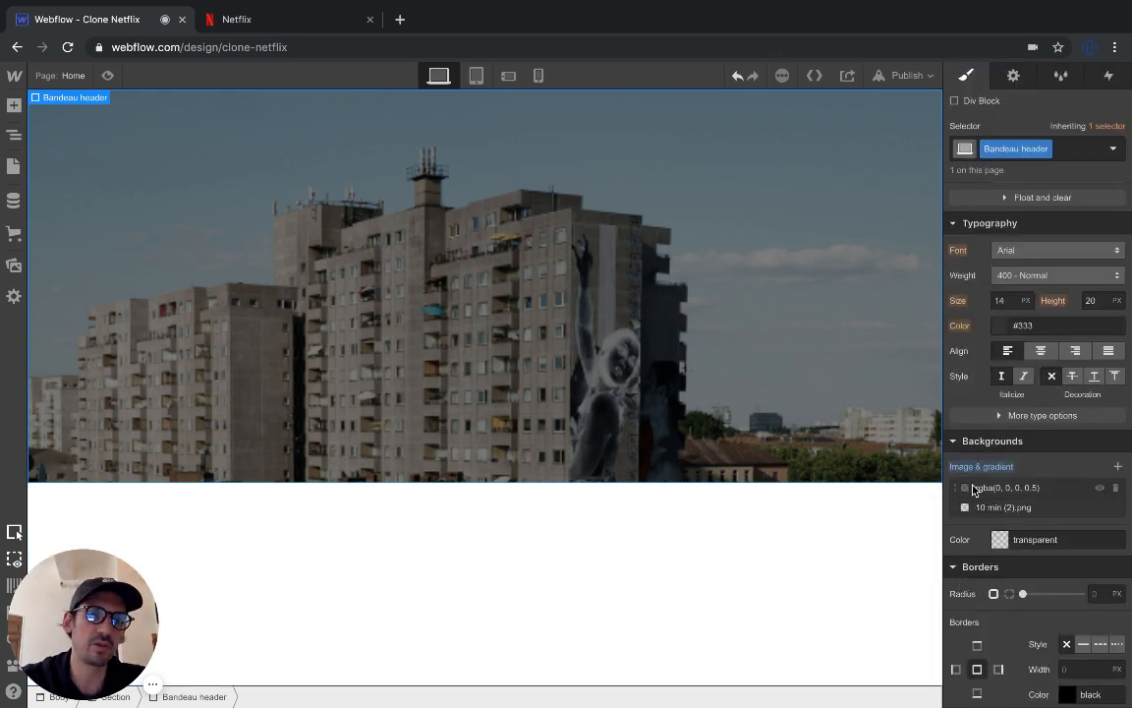
mouse_move(973, 490)
mouse_down()
mouse_move(960, 515)
mouse_move(963, 488)
mouse_up()
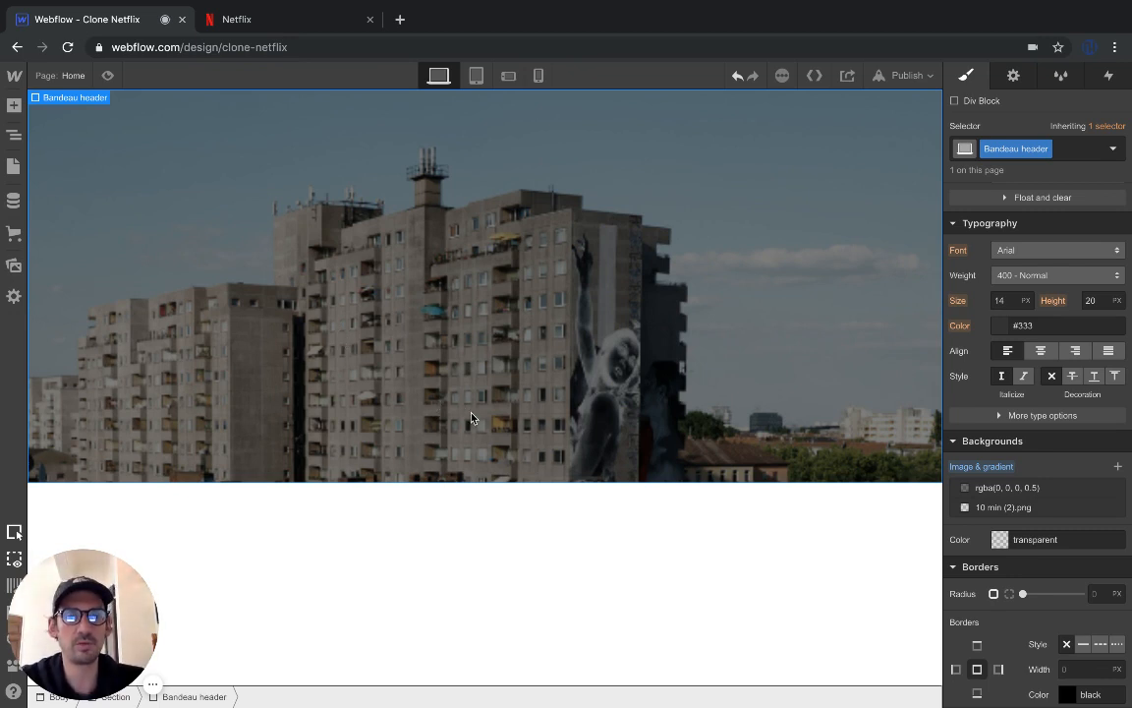
click(295, 26)
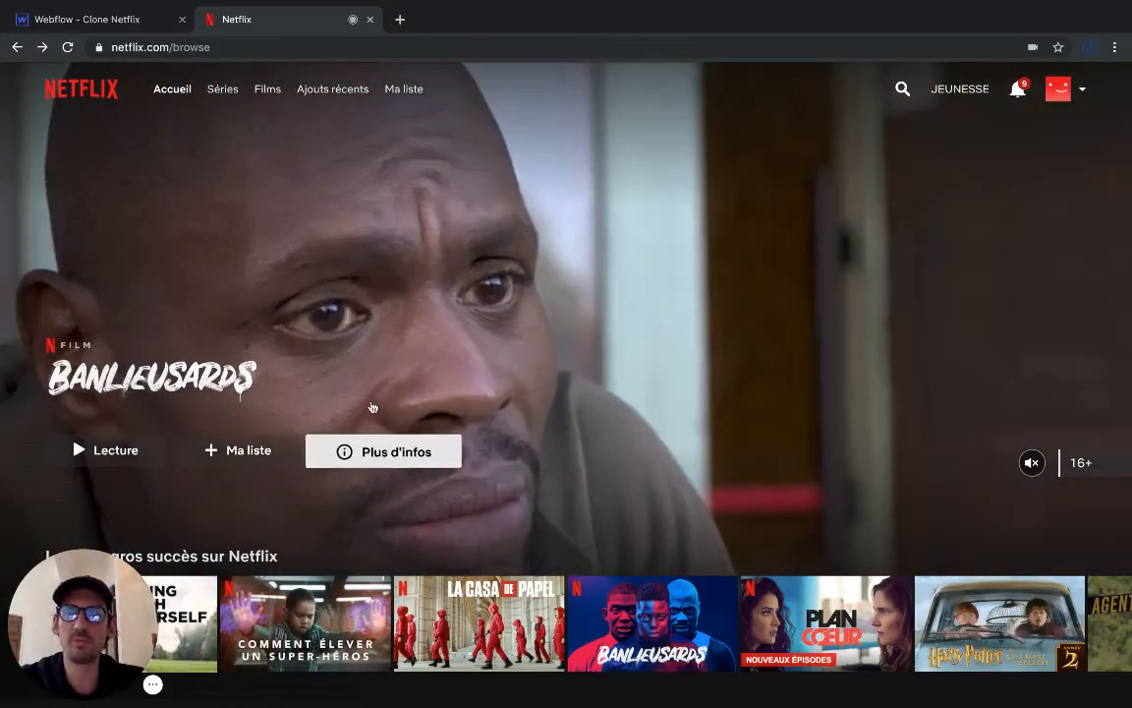
click(132, 20)
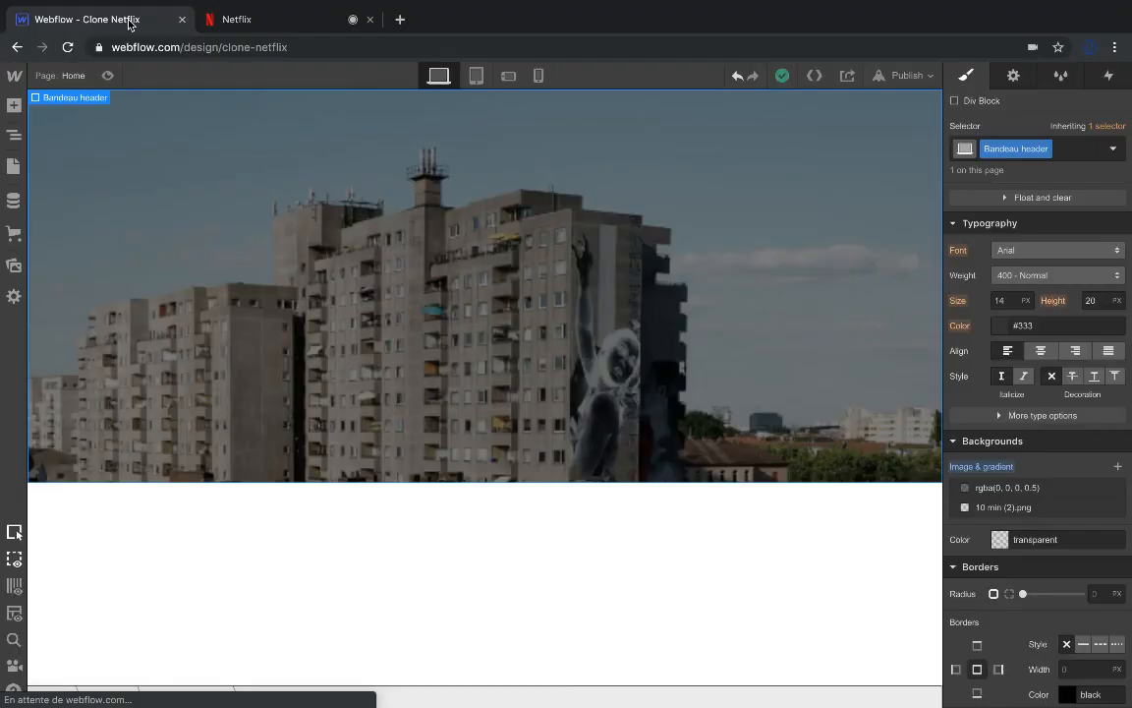
Add a div block inside the Bandeau header and check its place in the element hierarchy
click(14, 135)
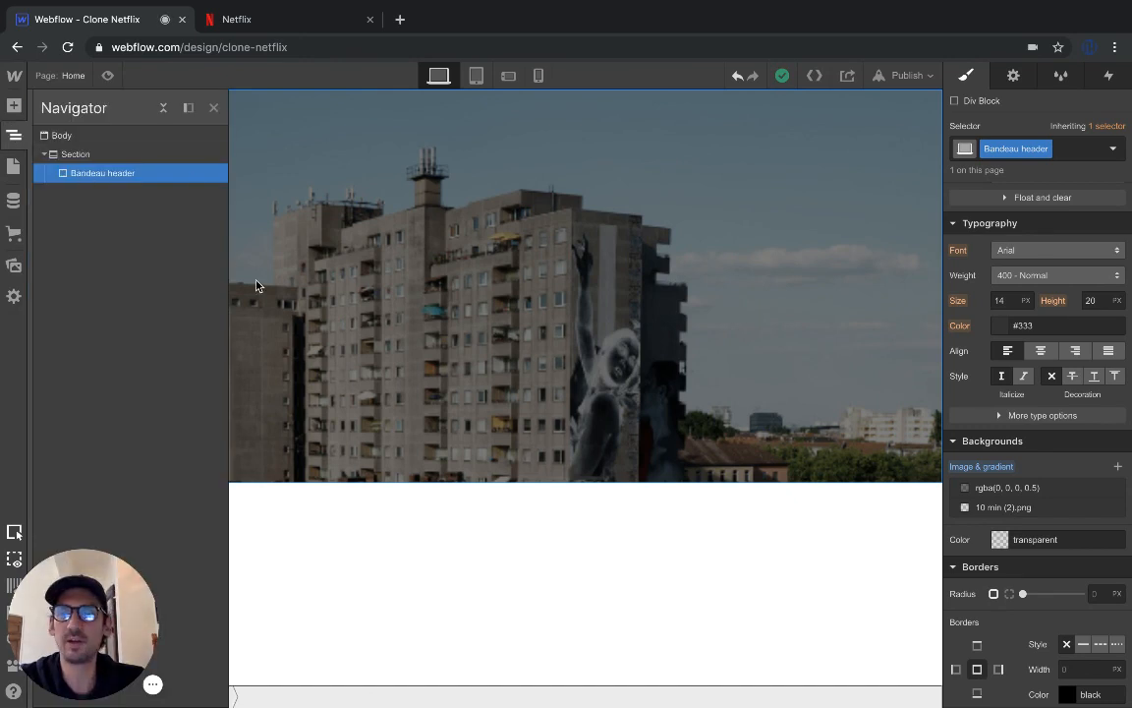
click(13, 105)
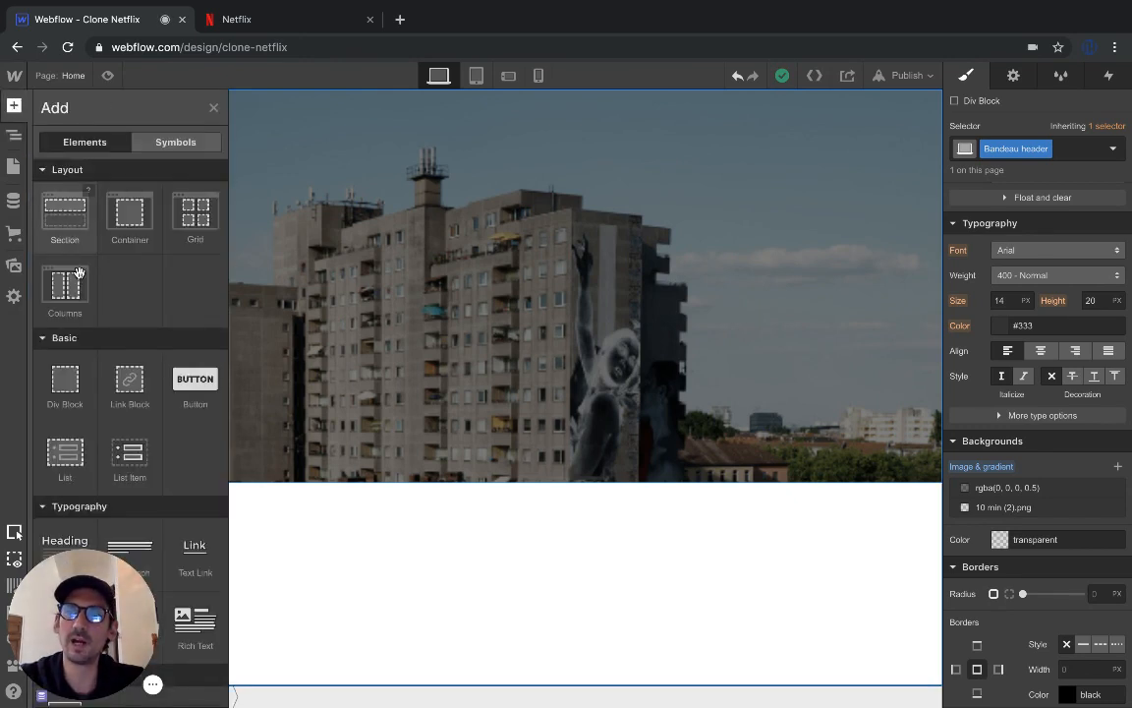
click(64, 382)
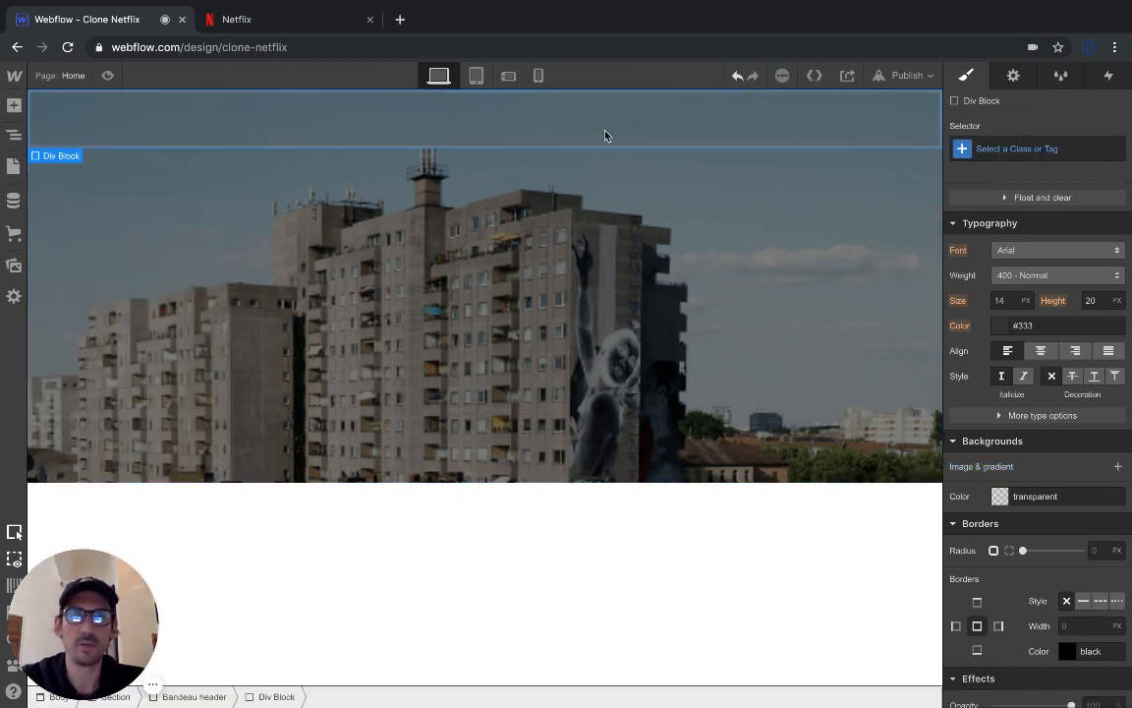
click(13, 133)
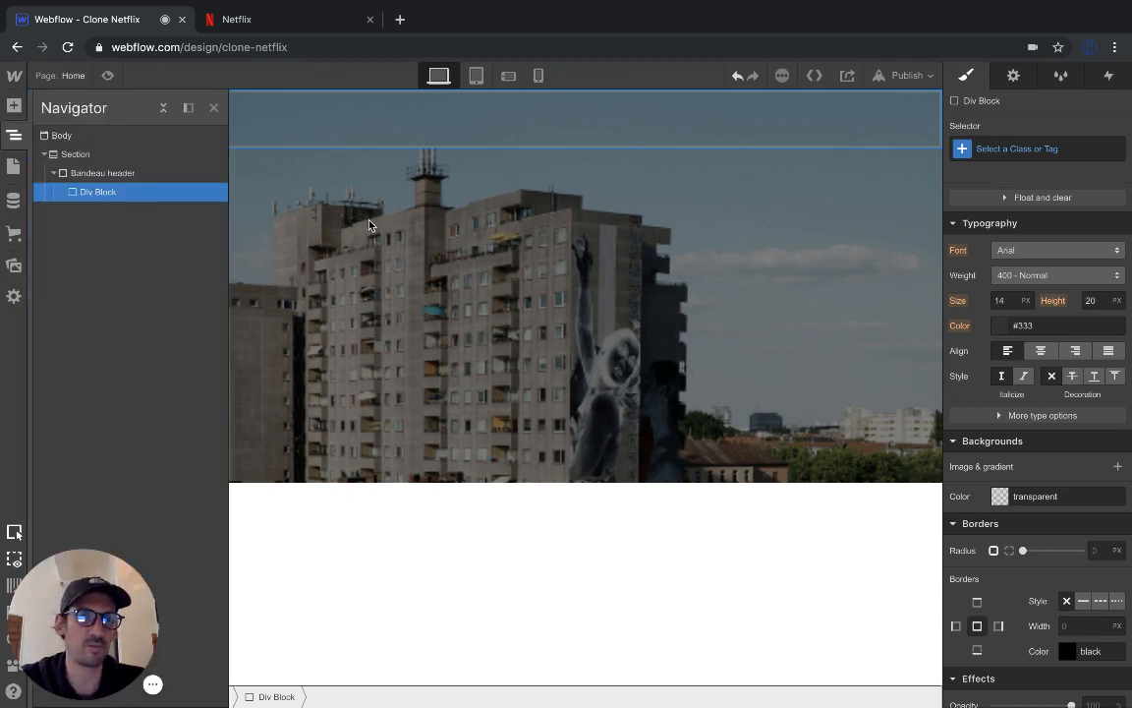
Try a flex display on the new div block and return it to block display
scroll(976, 295, up, 4)
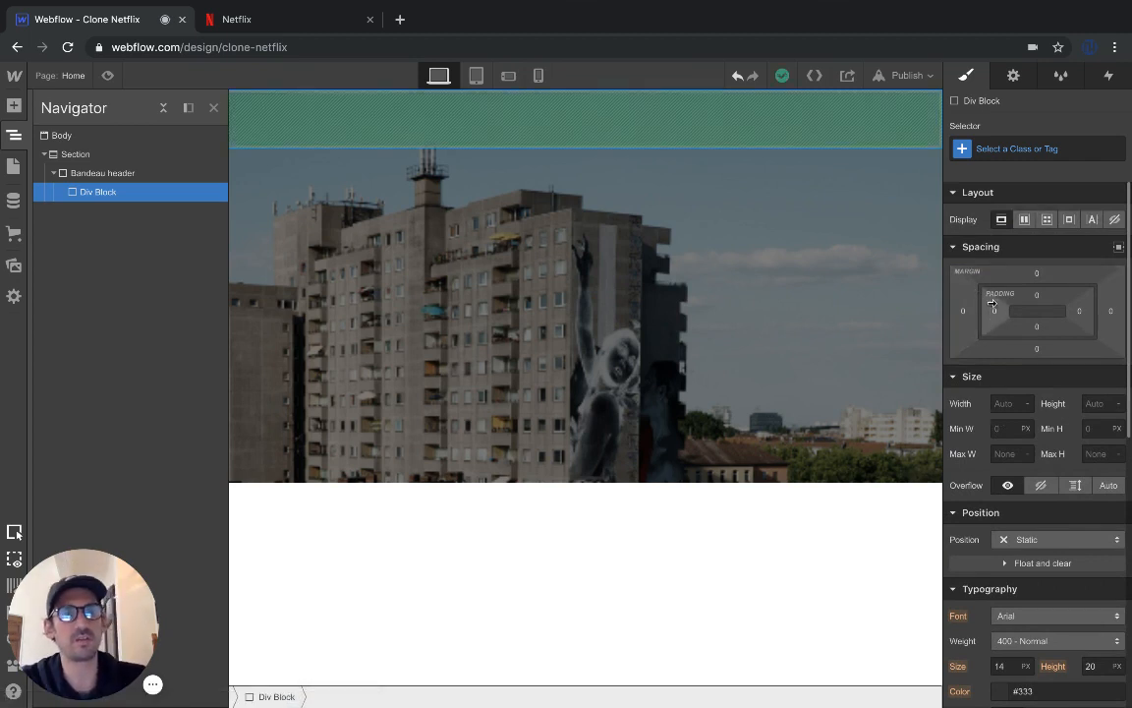
click(1024, 224)
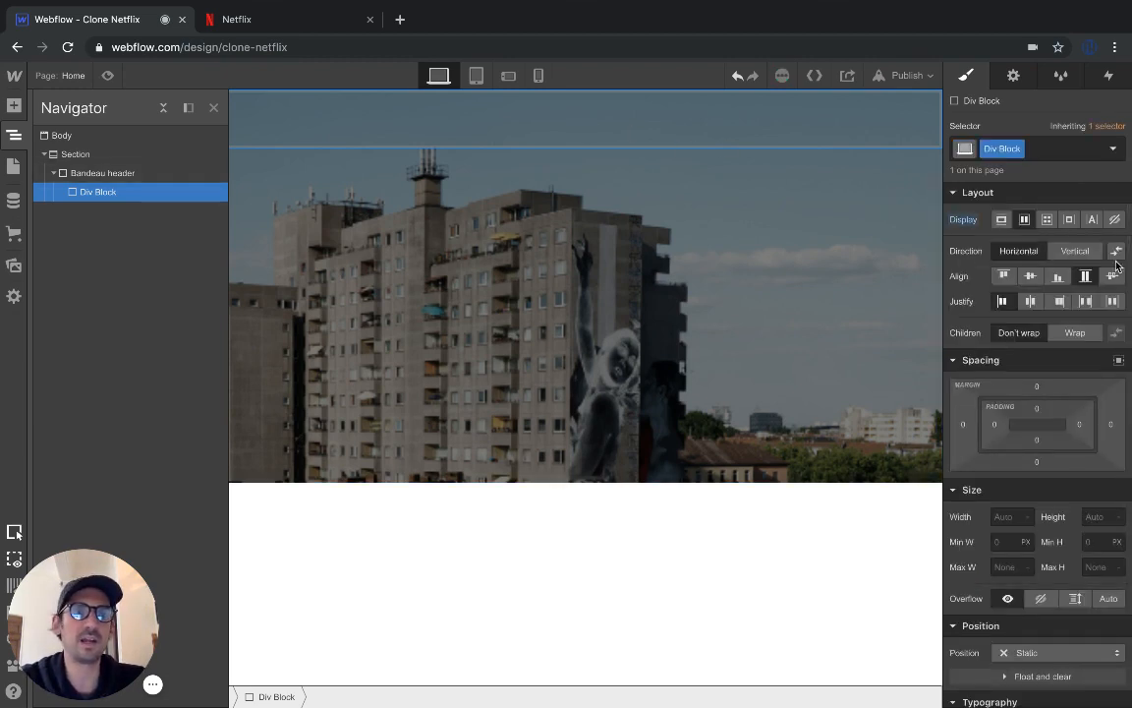
click(1002, 223)
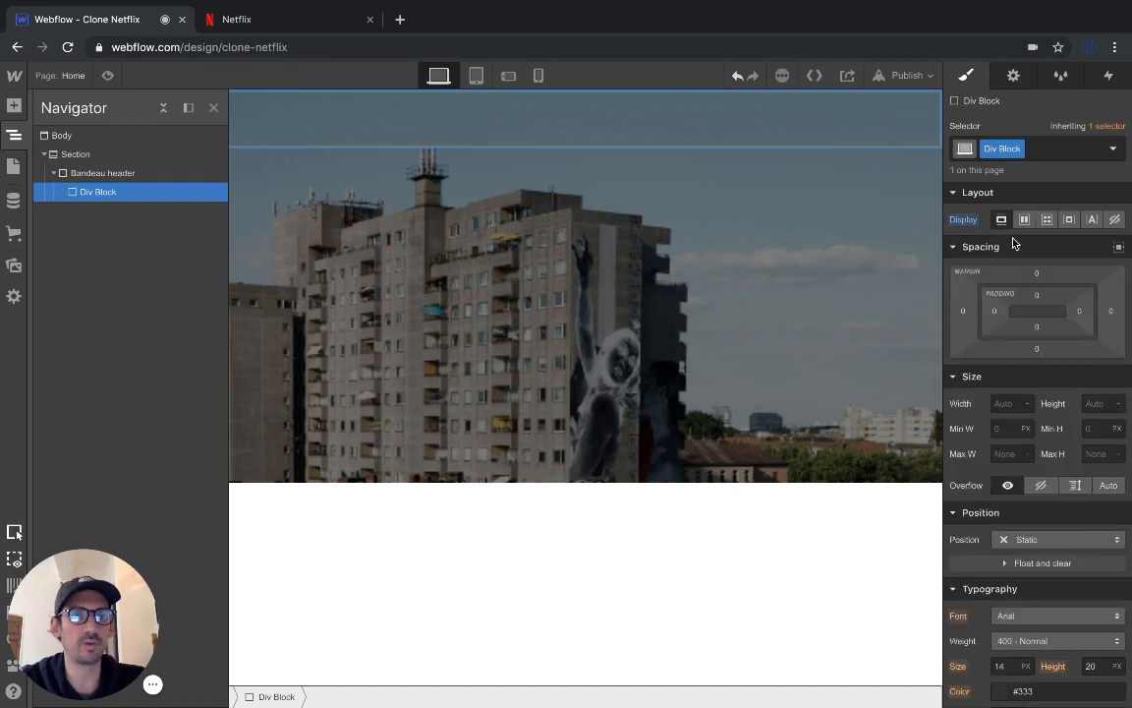
Try a 10 px top margin on the block-display div block and reset it to 0
click(1039, 273)
text(10)
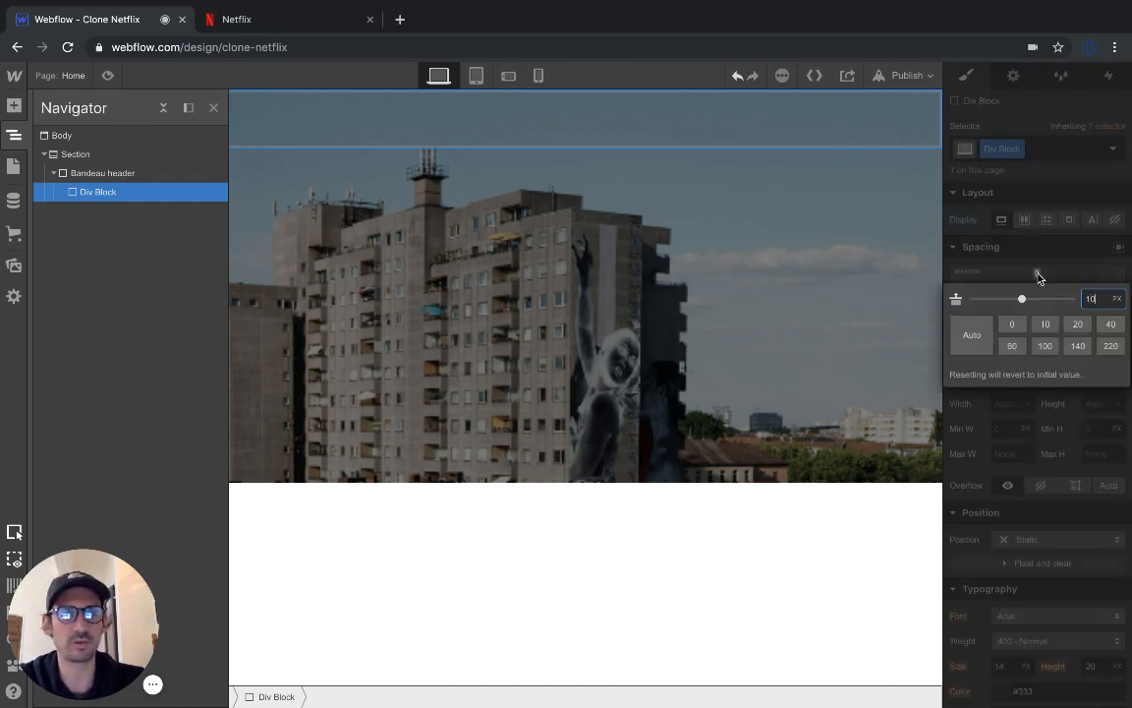
key(Return)
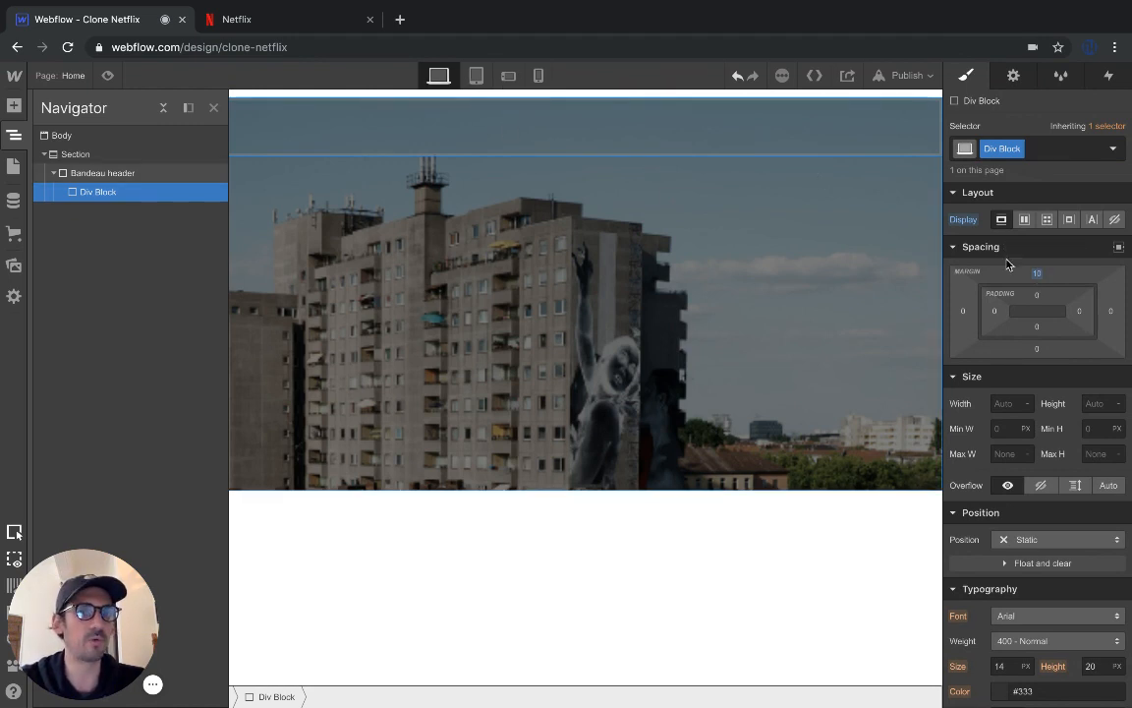
click(1037, 273)
key(Return)
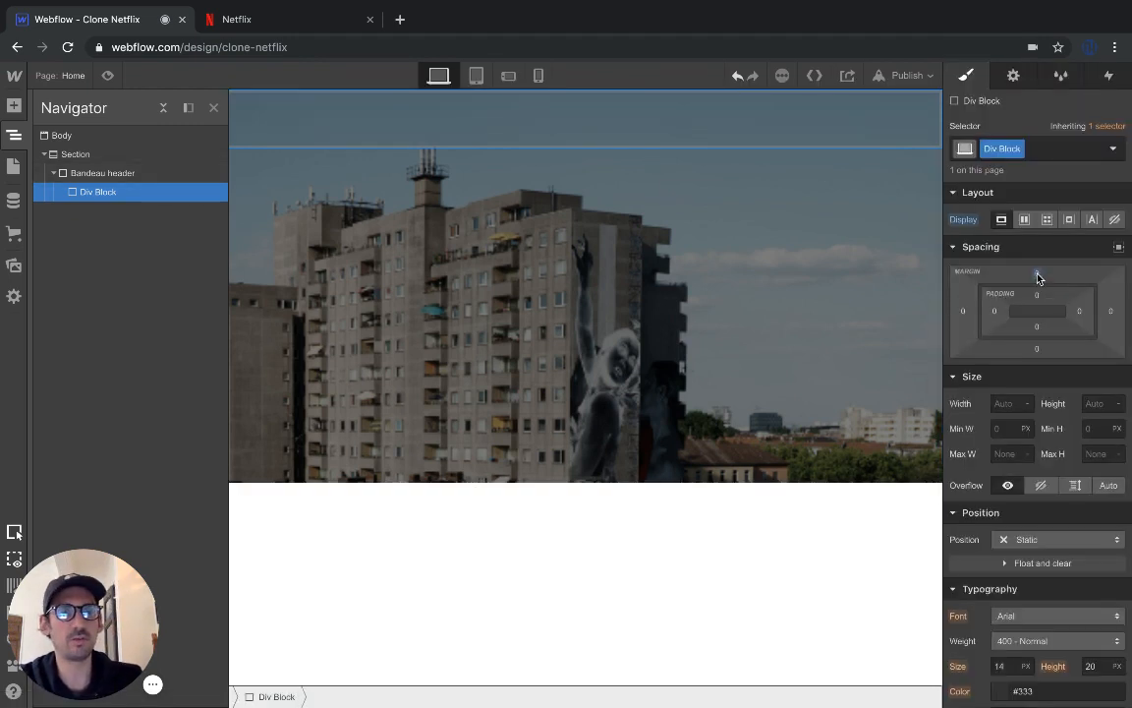
Set the div block's display to flex in the horizontal direction, with its children aligned to the start
click(1023, 220)
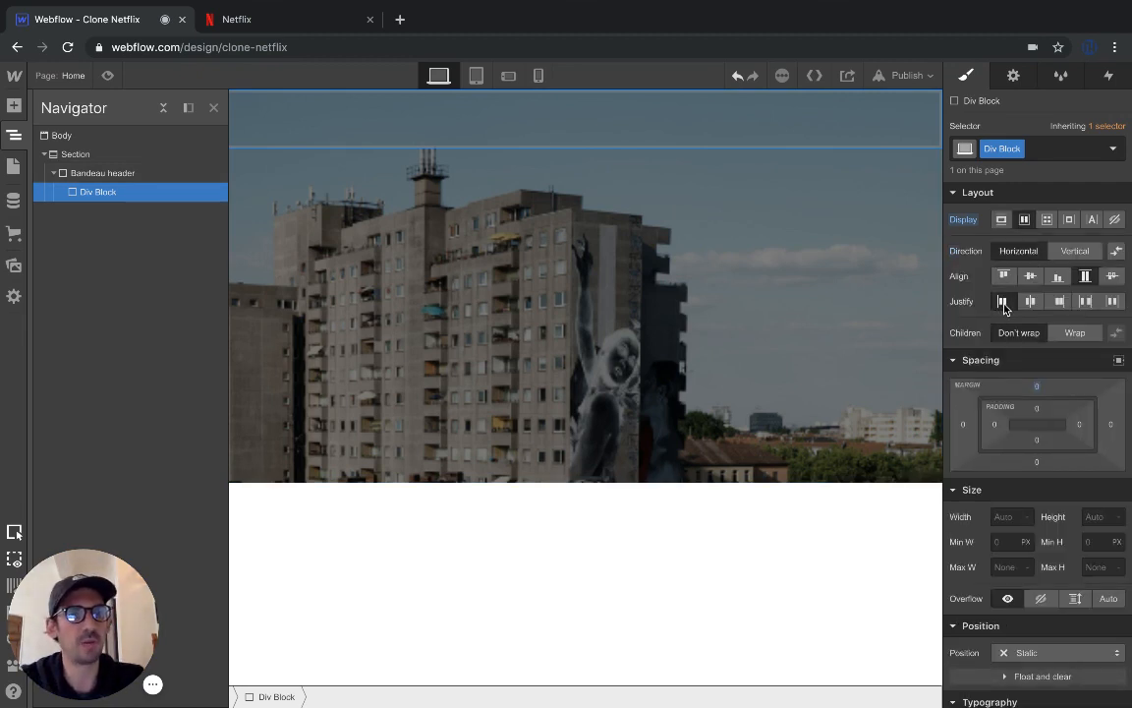
click(1004, 278)
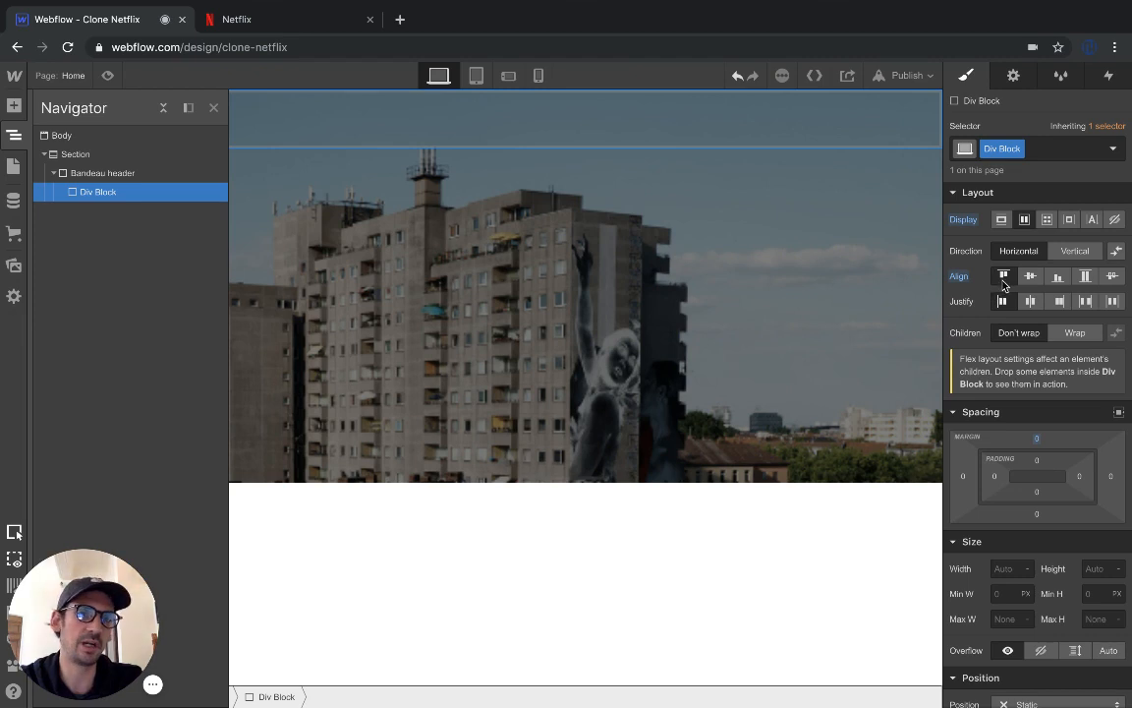
scroll(1003, 284, down, 3)
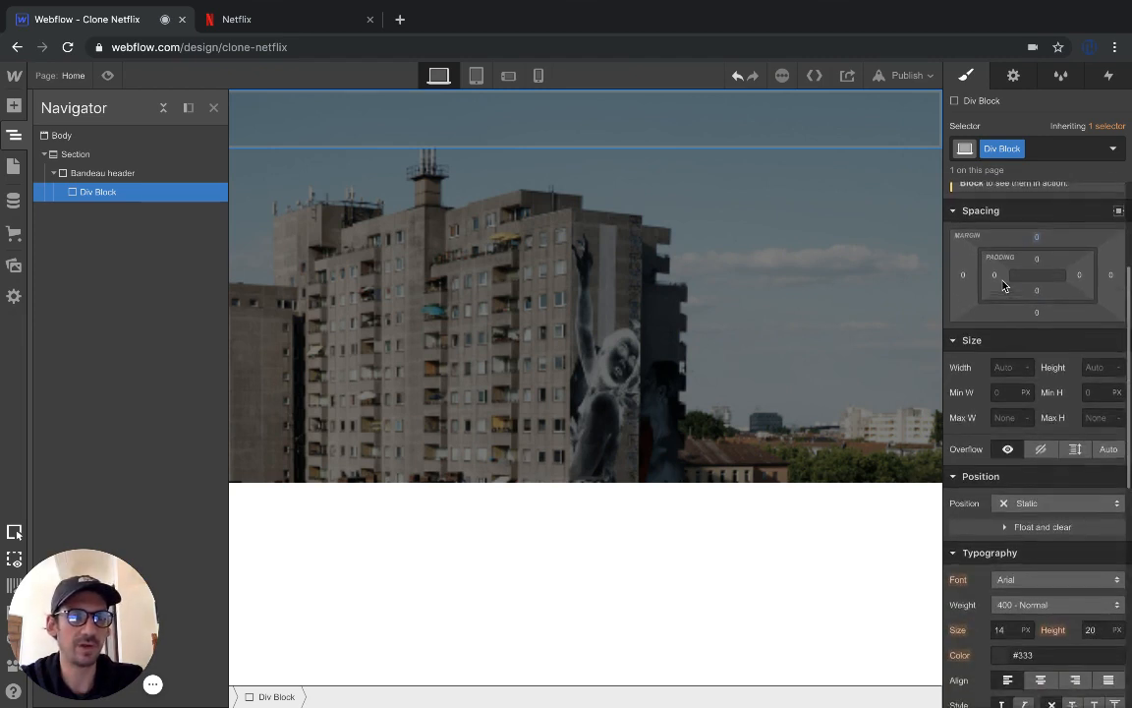
scroll(1004, 285, up, 1)
scroll(1037, 251, up, 3)
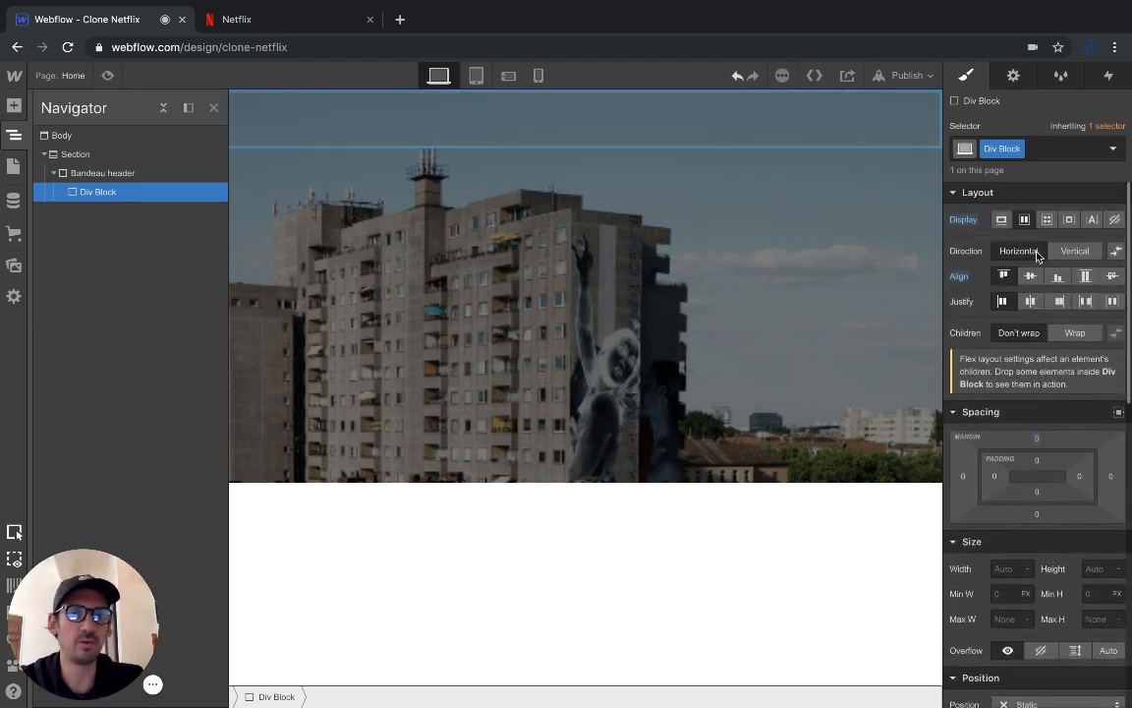
Try a 10 px top margin on the div block with the flex layout and reset the margin
click(1038, 442)
text(12)
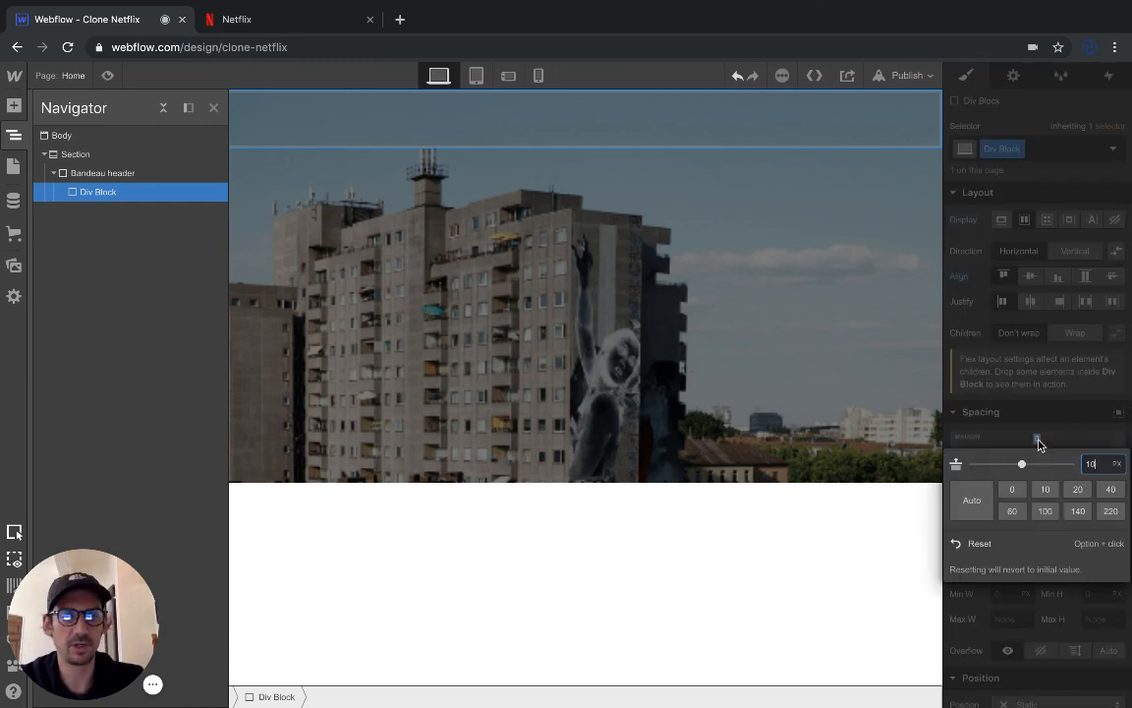
key(Return)
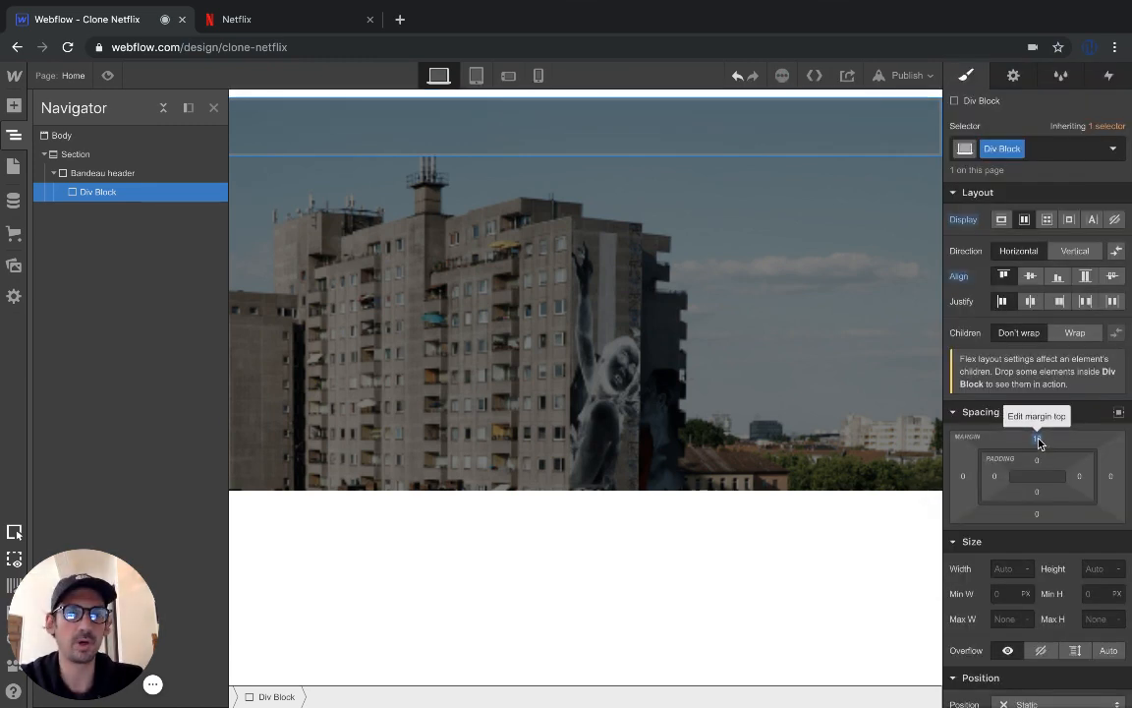
click(1039, 442)
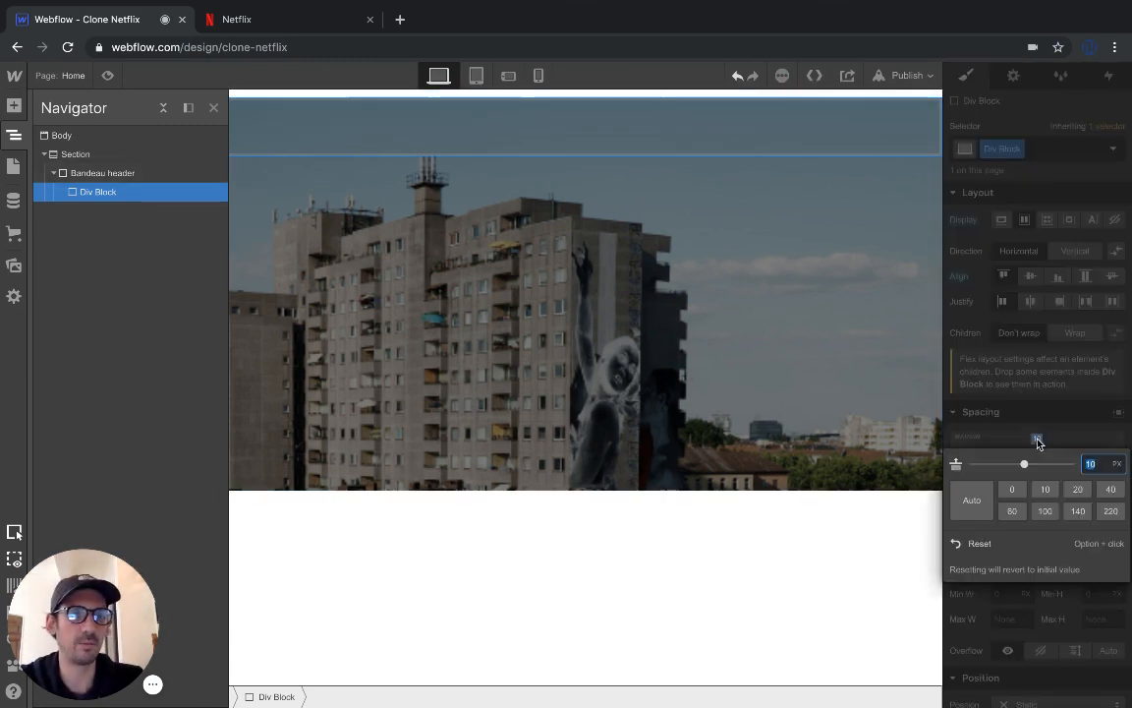
click(1038, 442)
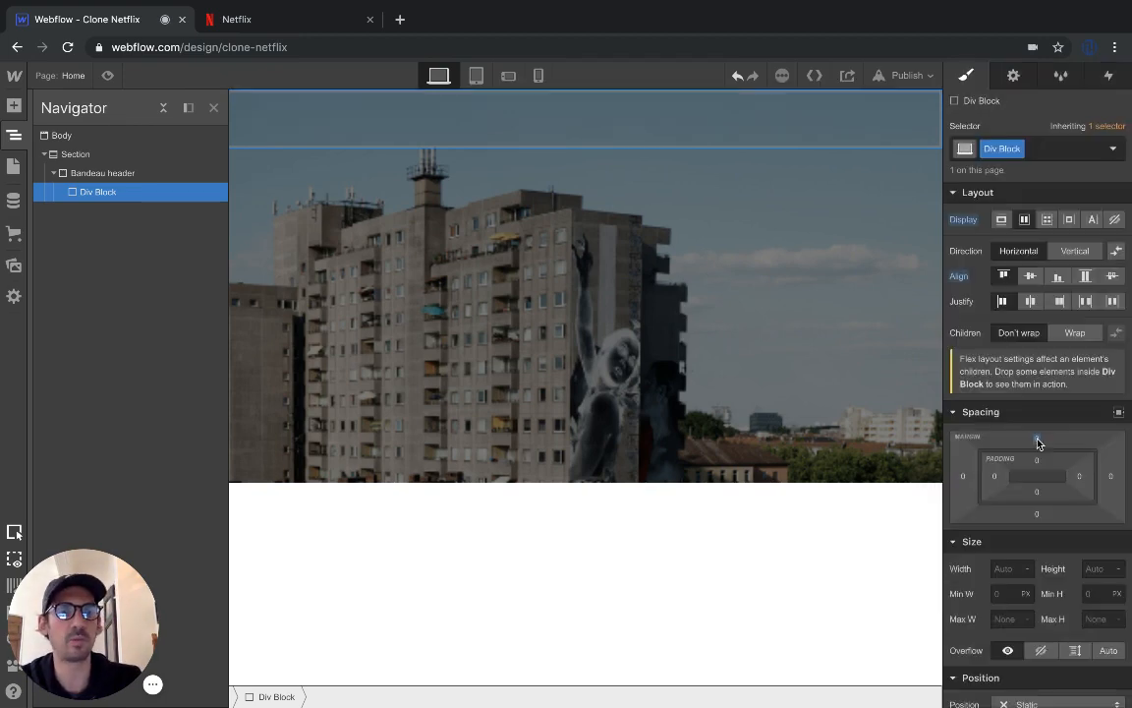
Try the Absolute position for the div block, view it on the full canvas and return it to Static
scroll(1038, 462, down, 5)
scroll(1039, 480, down, 1)
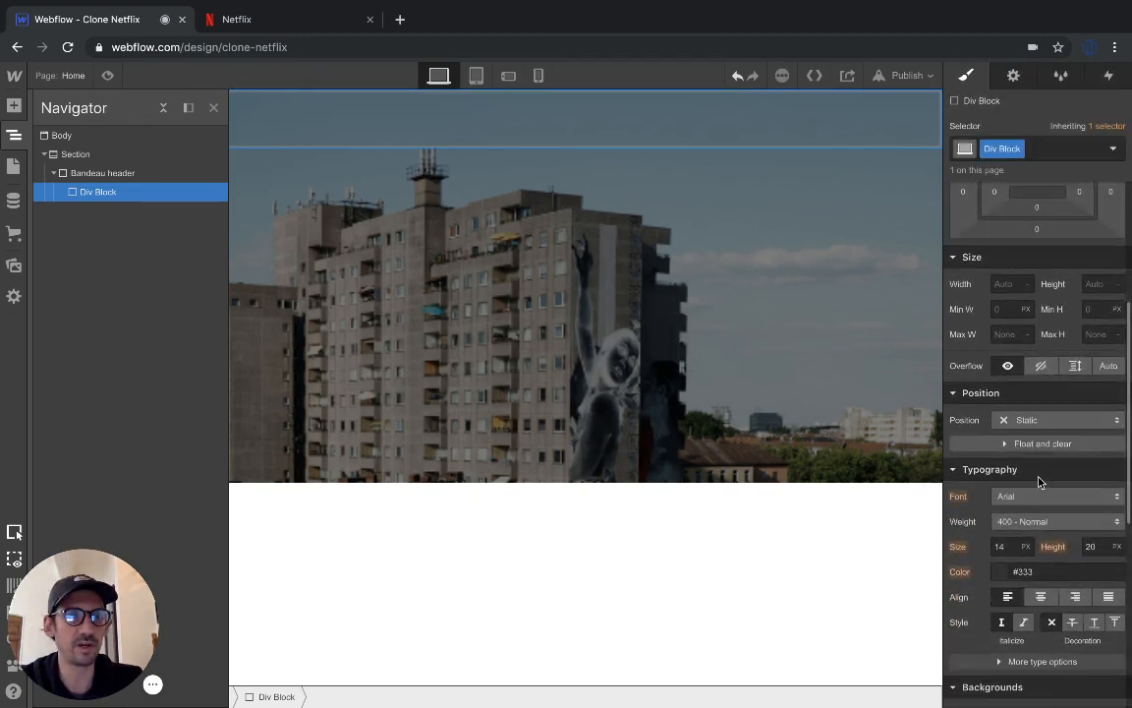
click(1037, 425)
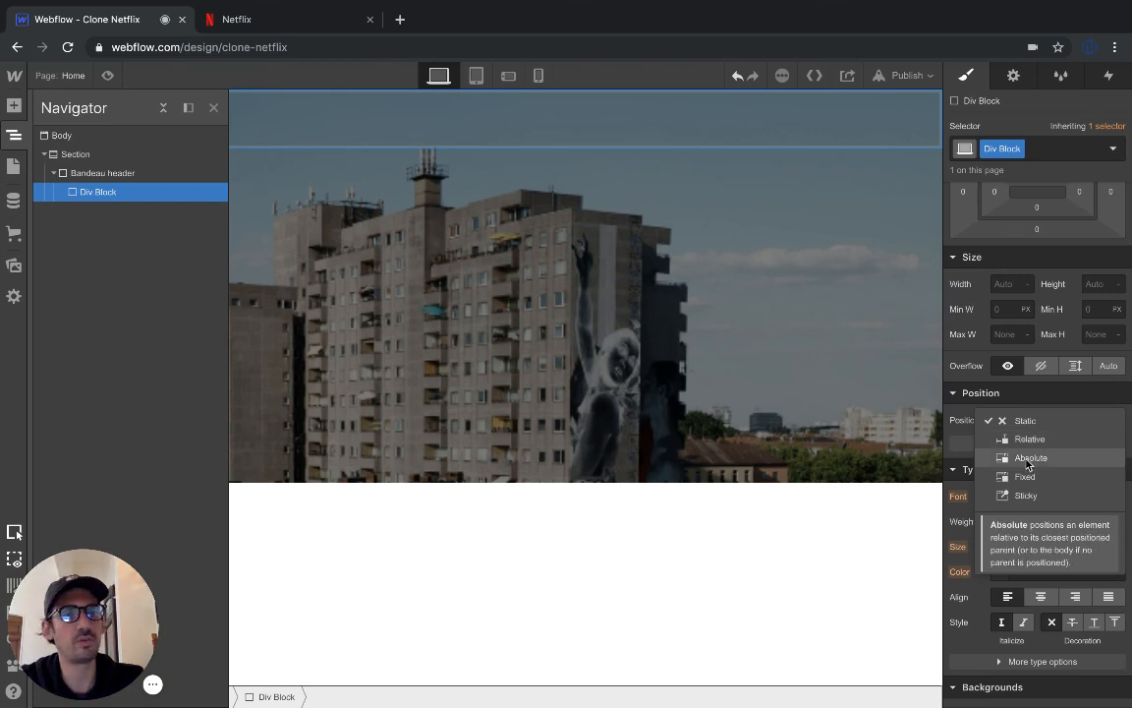
click(1029, 458)
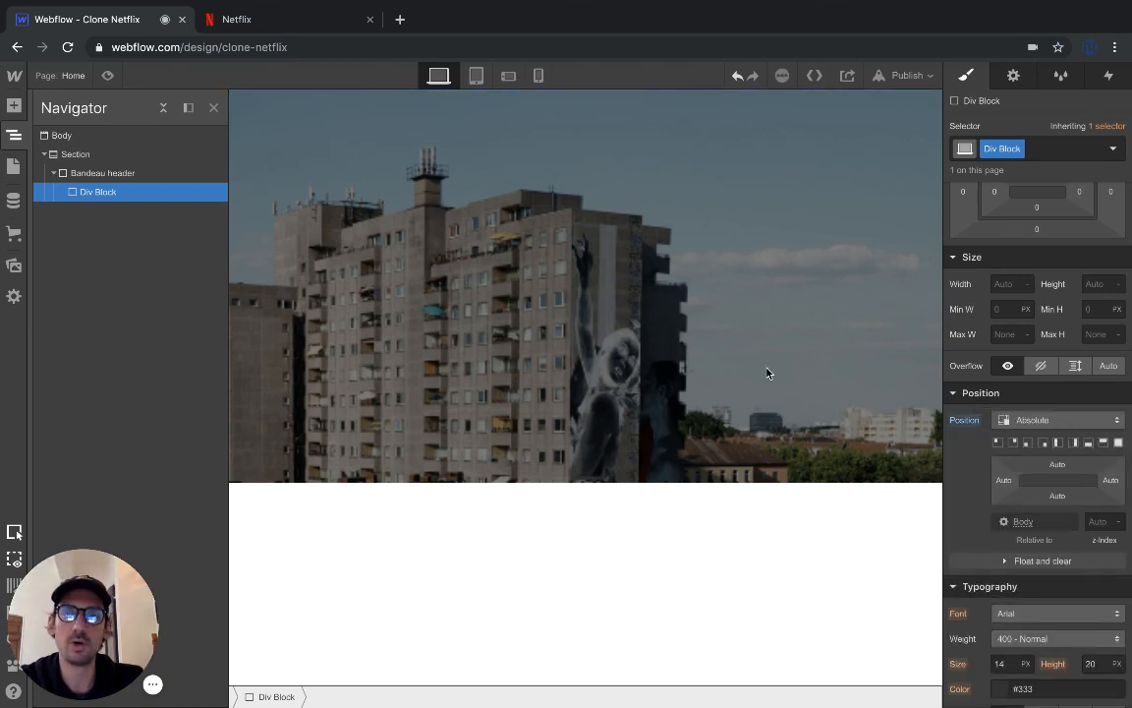
click(214, 107)
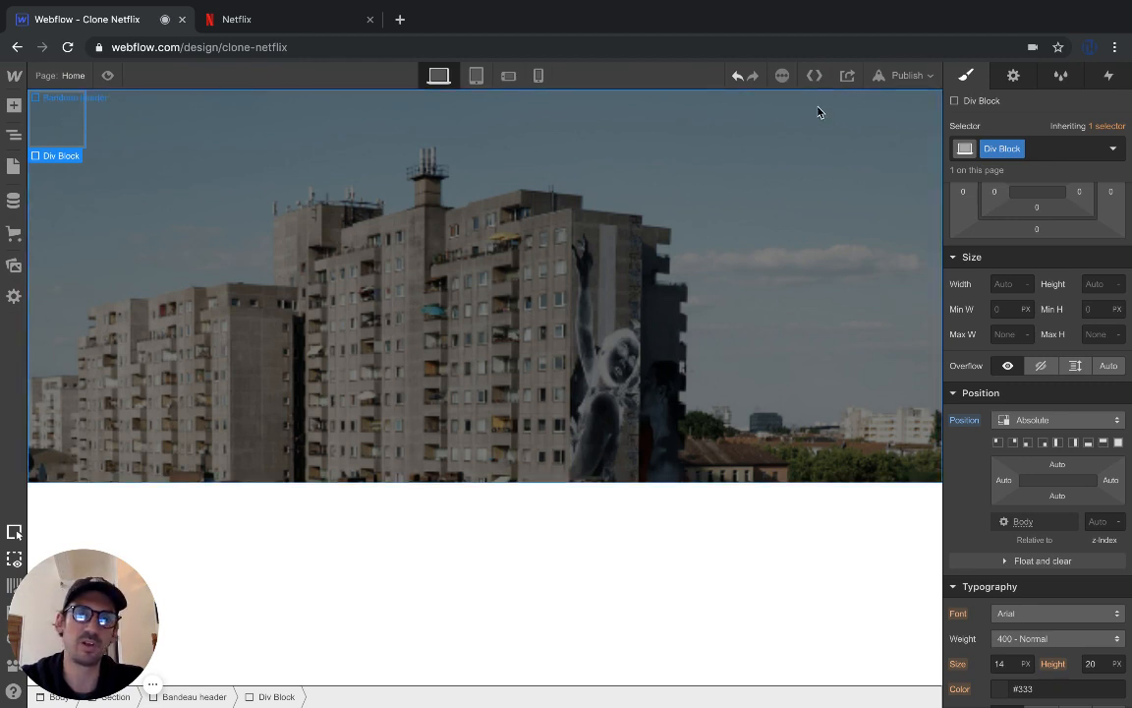
click(1022, 420)
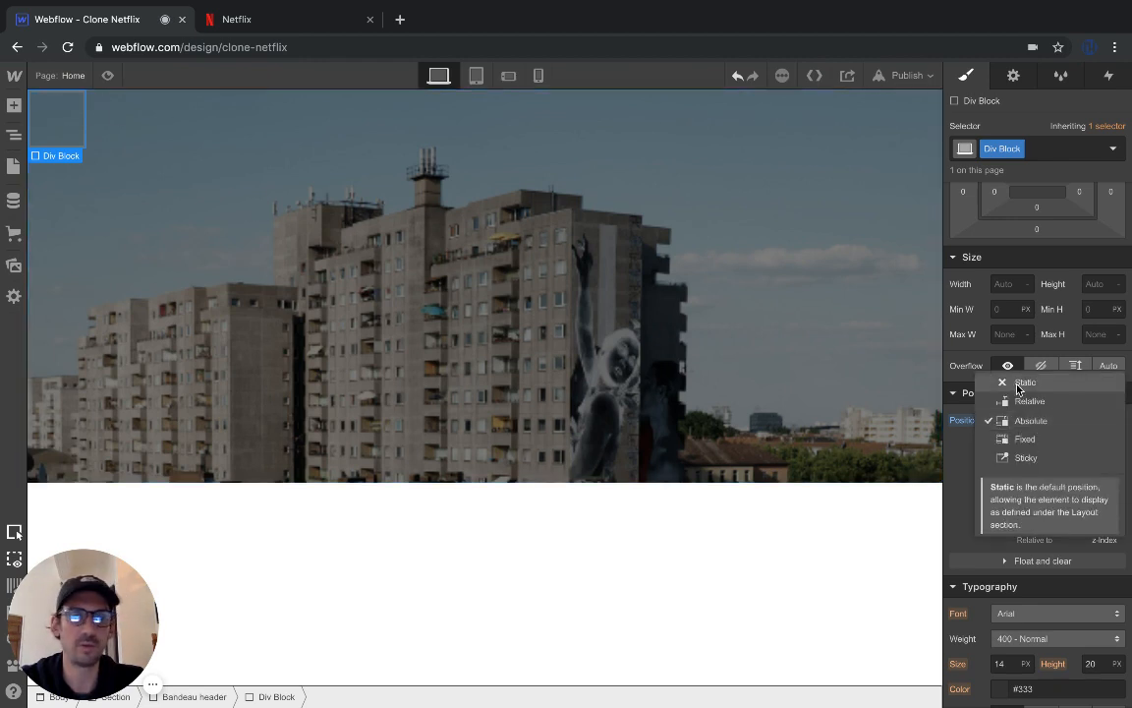
click(1017, 381)
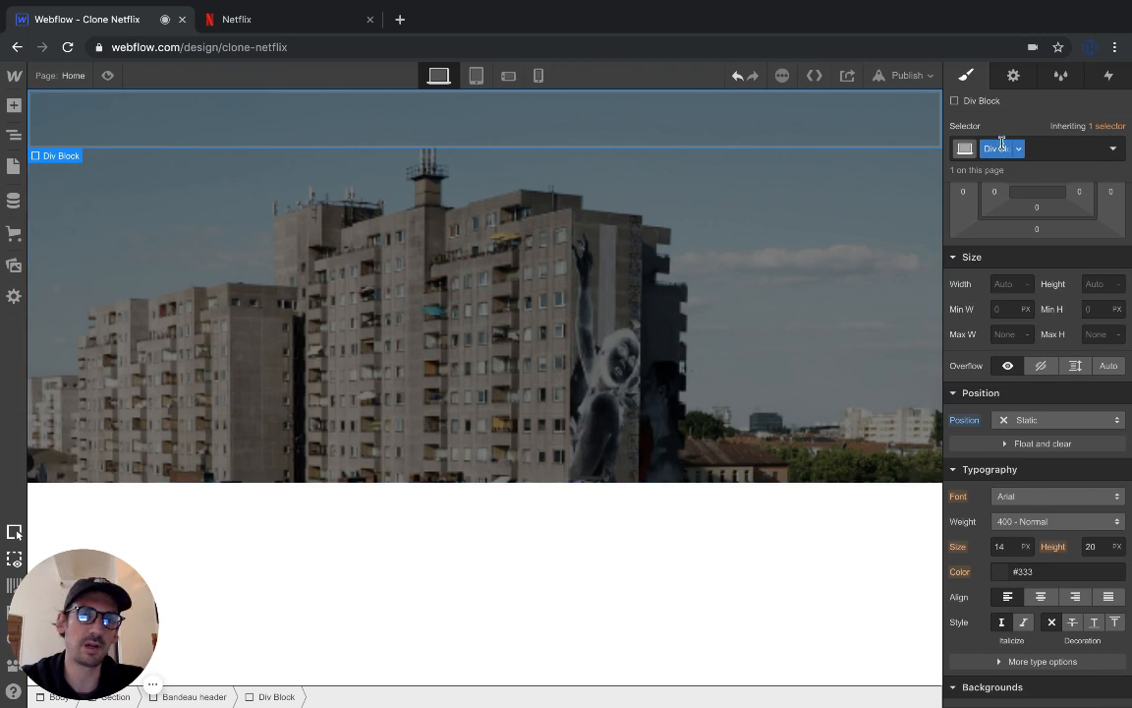
Try the Relative position for the div block and show its float and clear options
click(1037, 421)
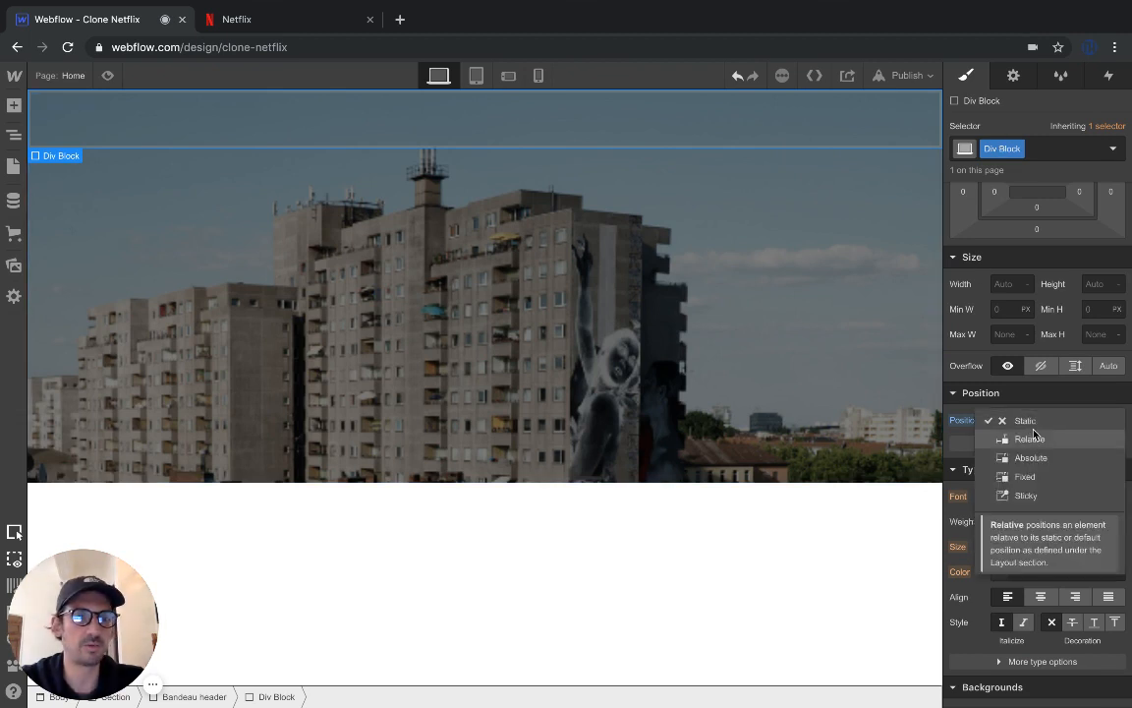
click(1030, 439)
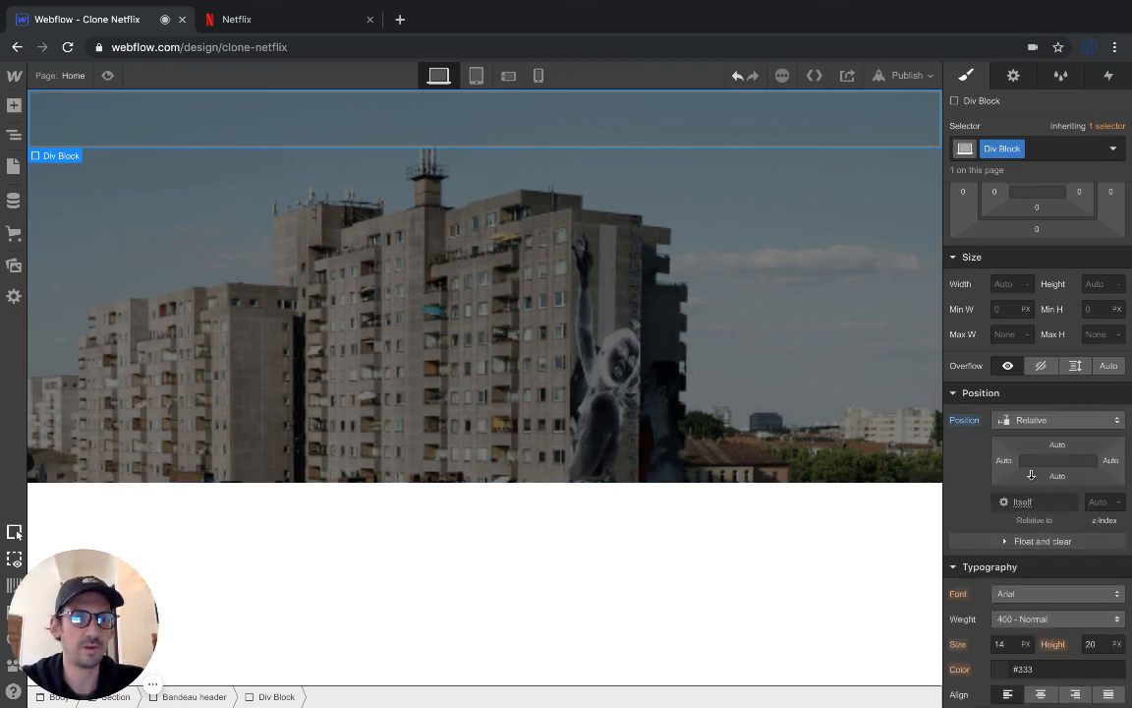
click(1006, 541)
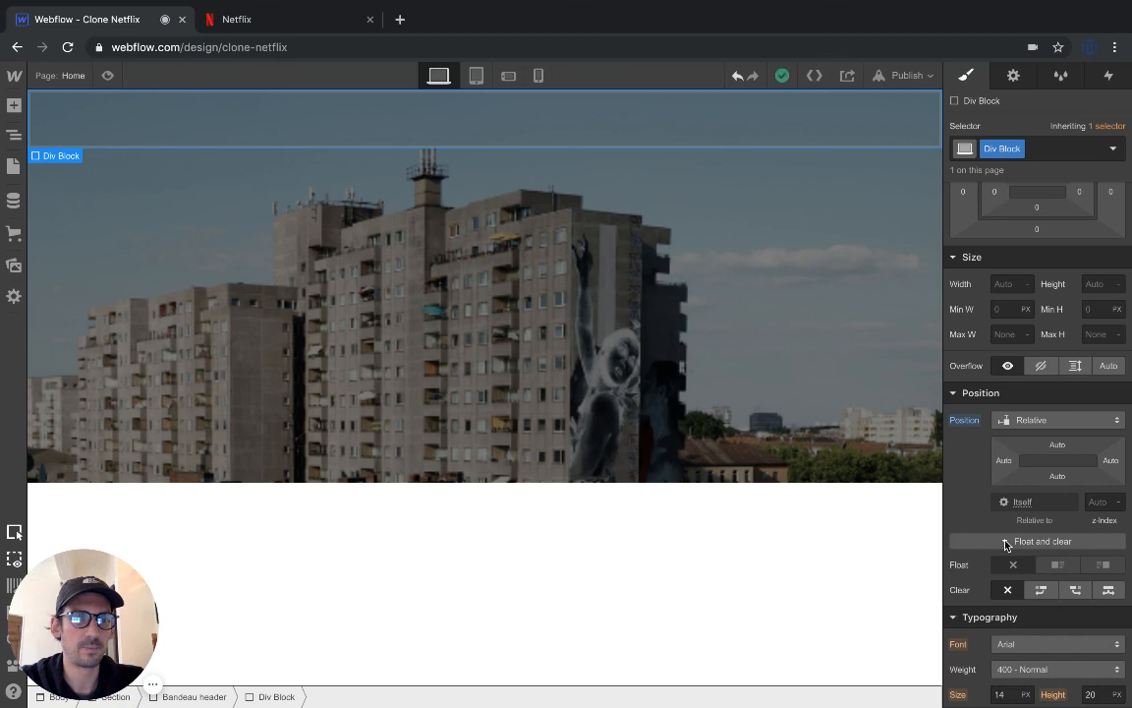
Position the div block as Absolute, compare the right, top-right and top-left presets, and switch it to Relative with the top-left offsets
click(1044, 420)
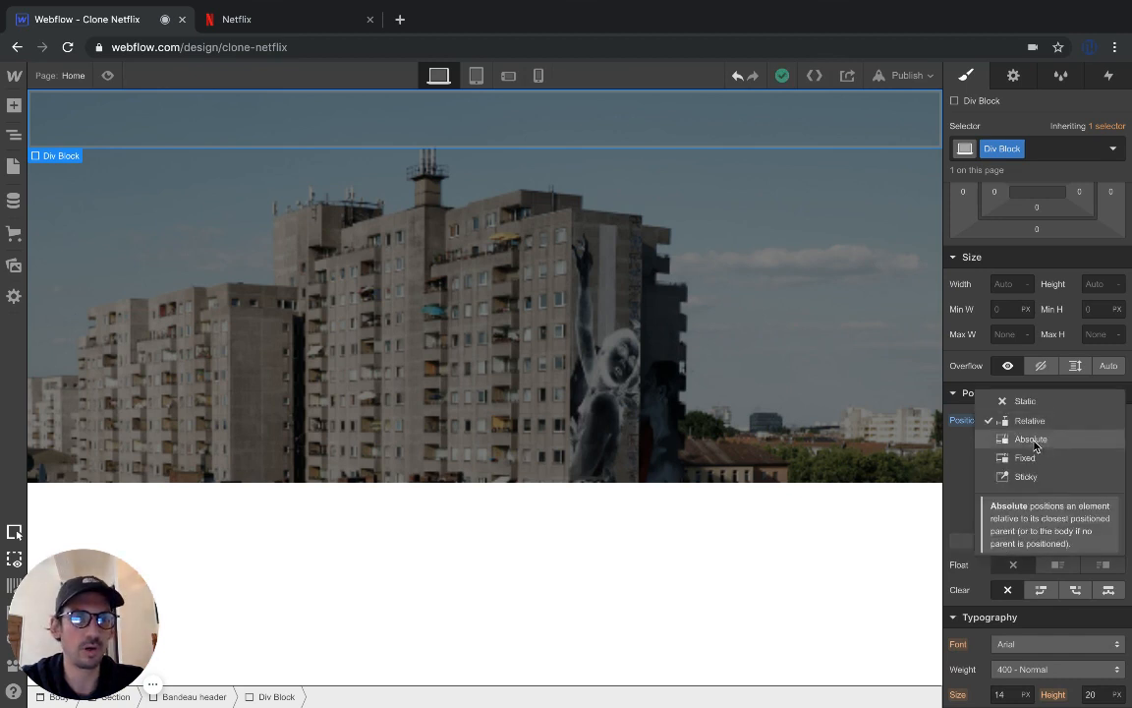
click(1032, 440)
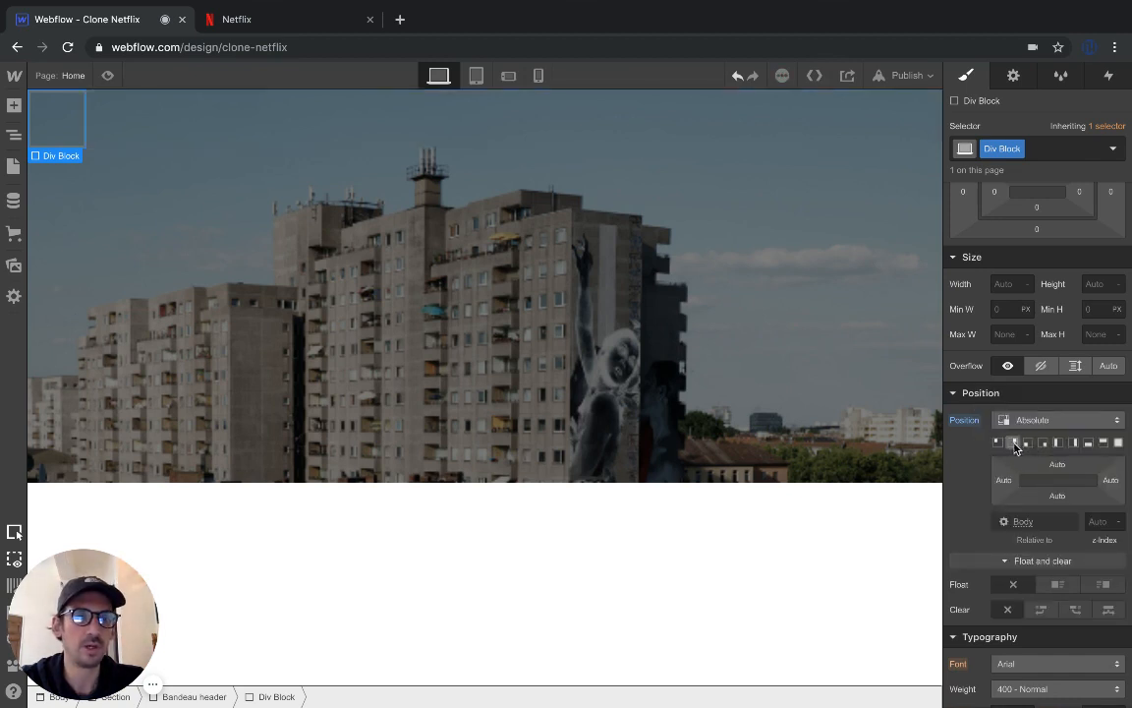
click(1073, 443)
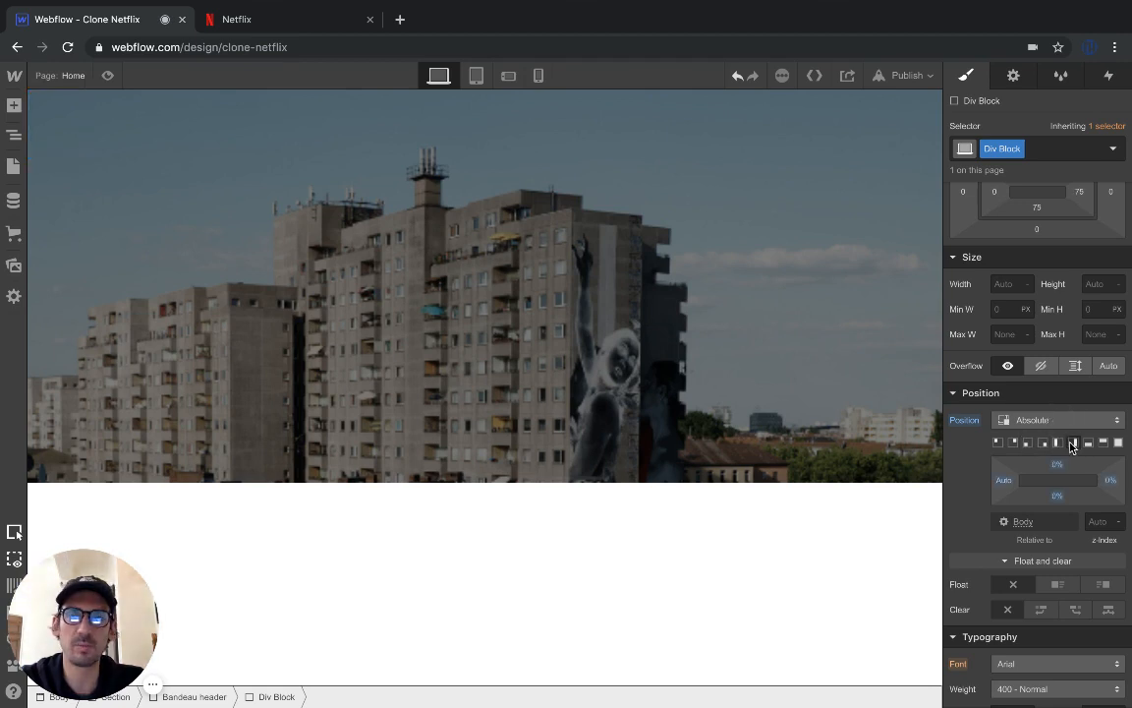
click(1014, 444)
click(1001, 443)
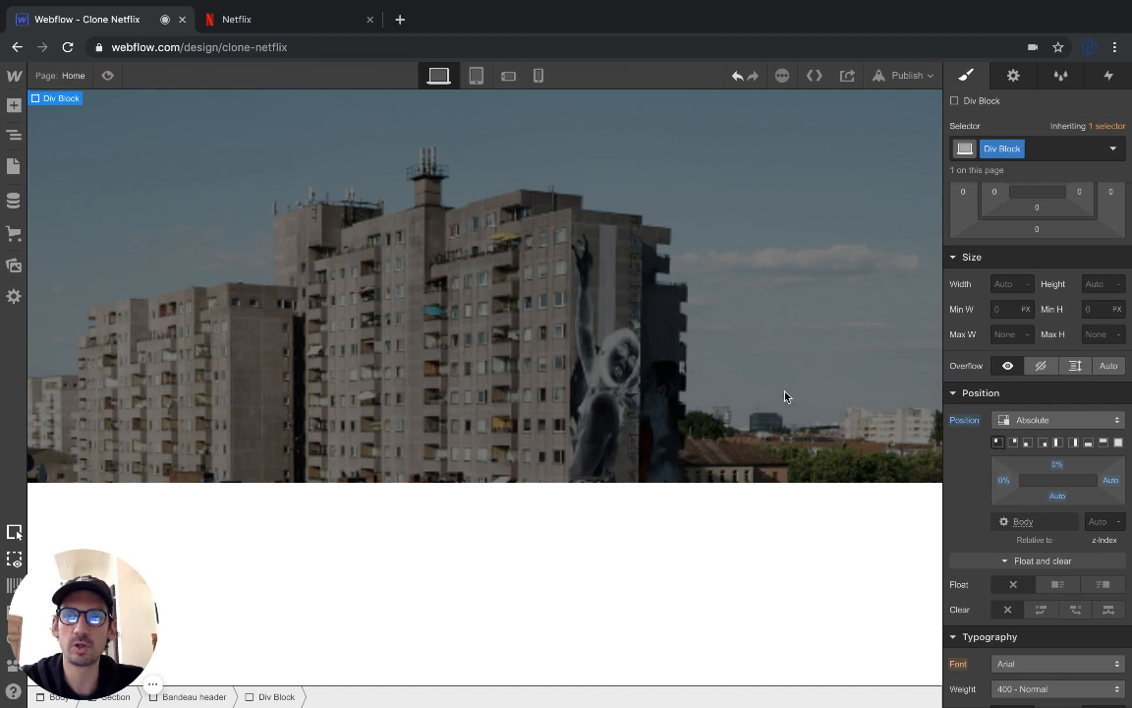
click(1027, 419)
click(1029, 409)
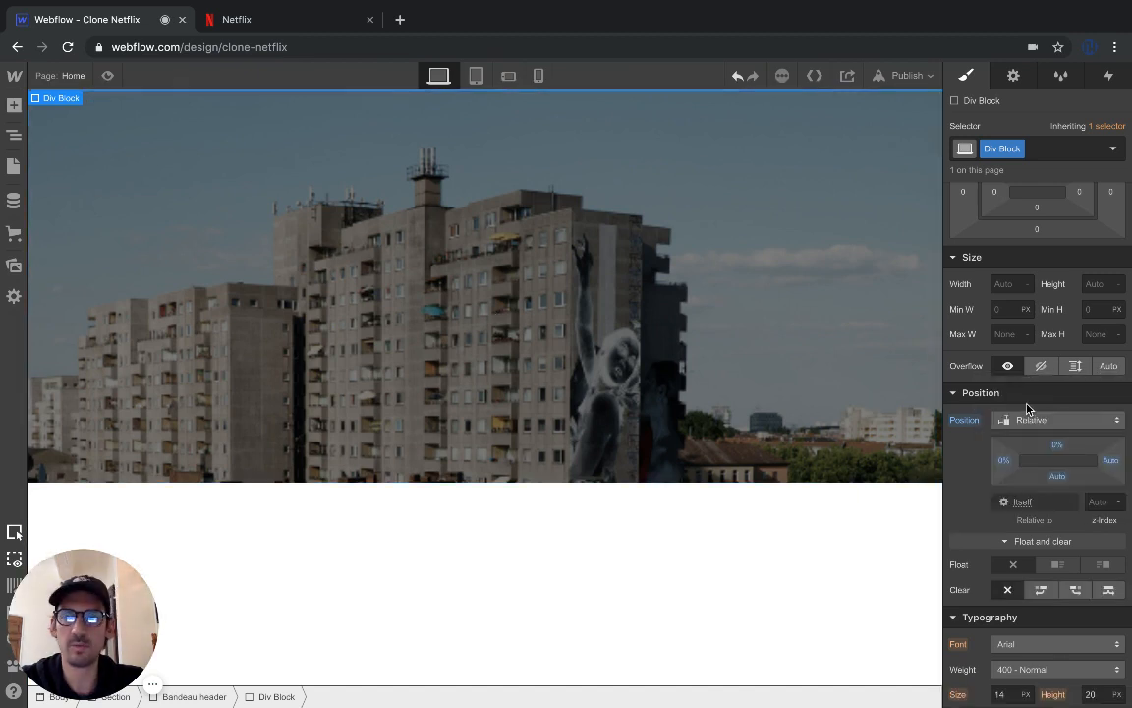
Try the Static position for the div block, check the element hierarchy and undo the position change
click(1028, 411)
click(1027, 403)
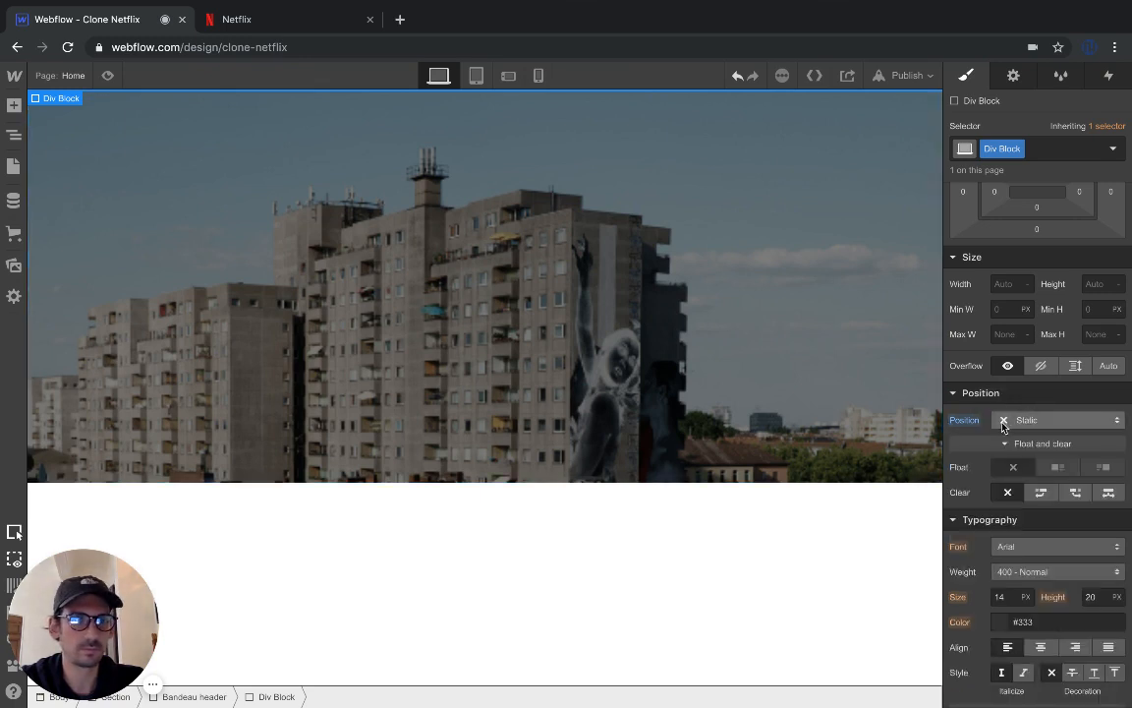
scroll(1003, 422, up, 3)
click(15, 132)
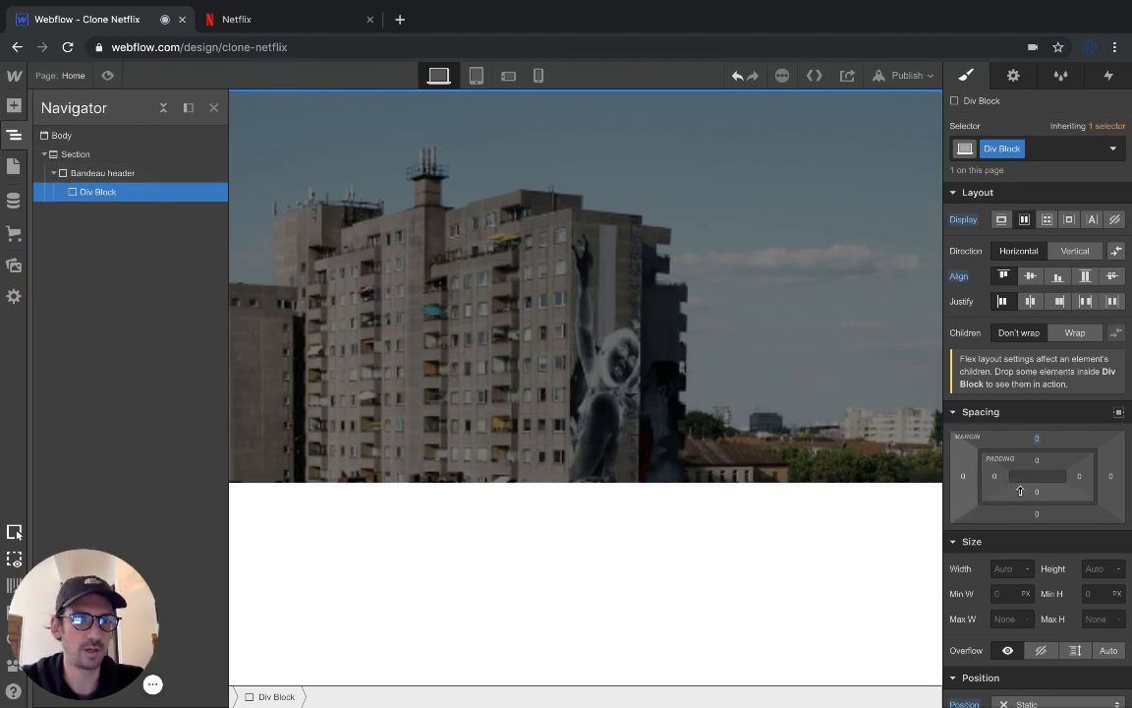
key(super+z)
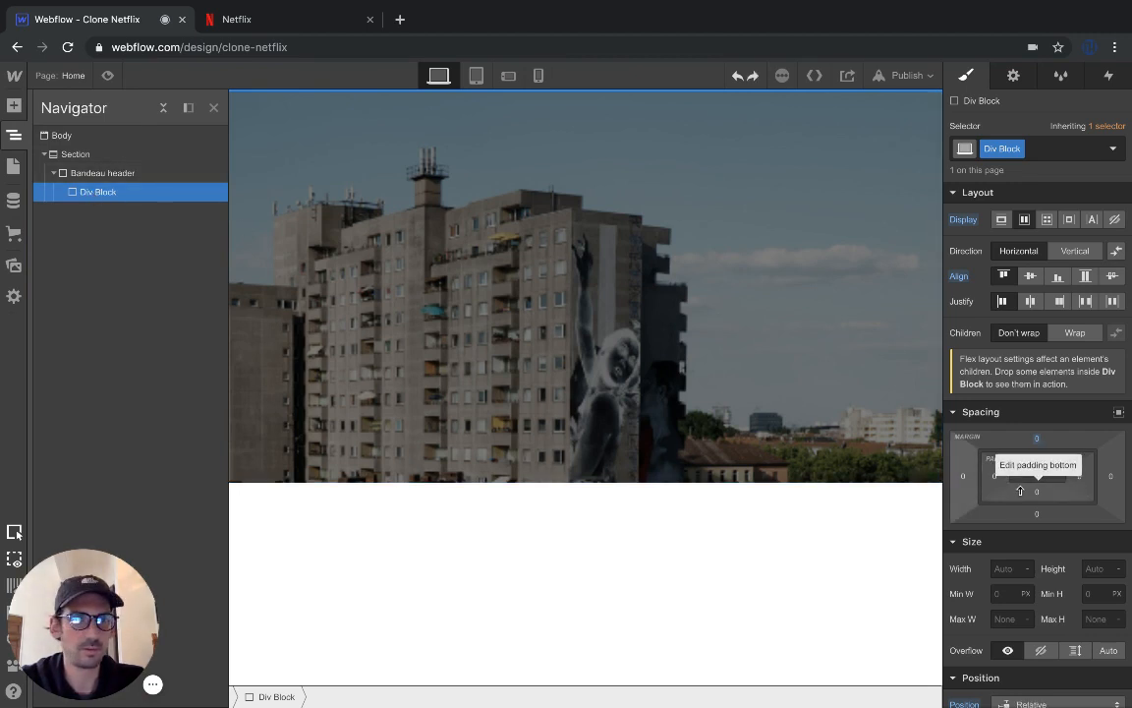
Reselect the div block inside Bandeau header and try the Static and Relative positions on it
click(750, 372)
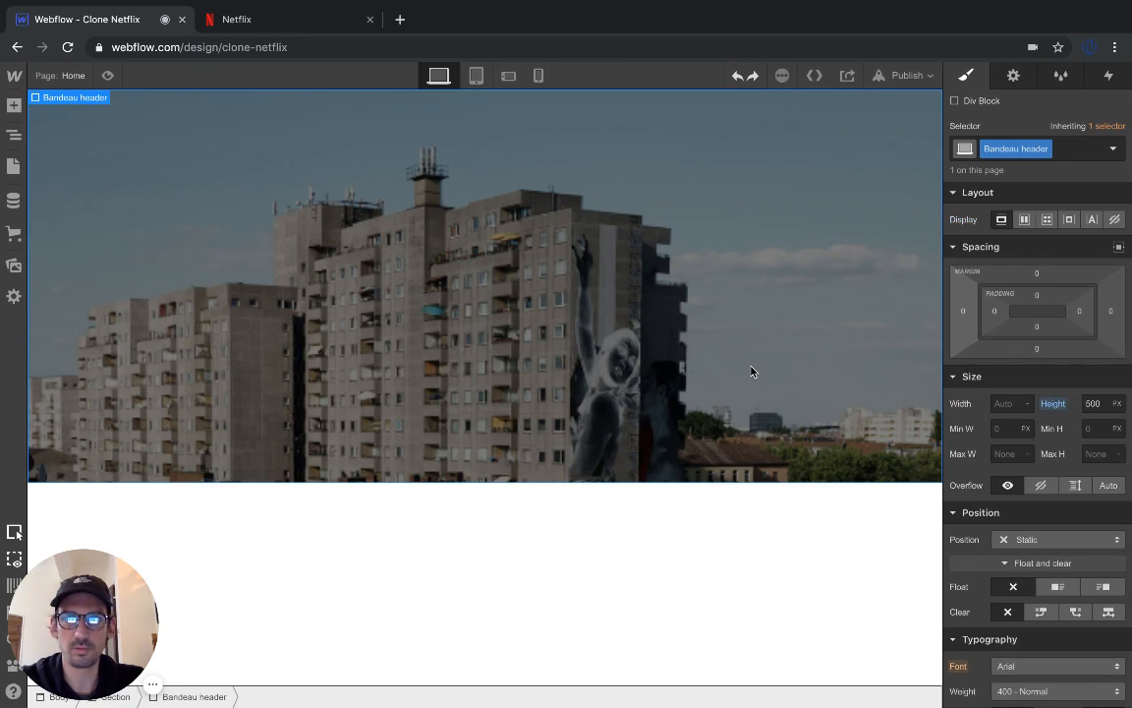
click(13, 137)
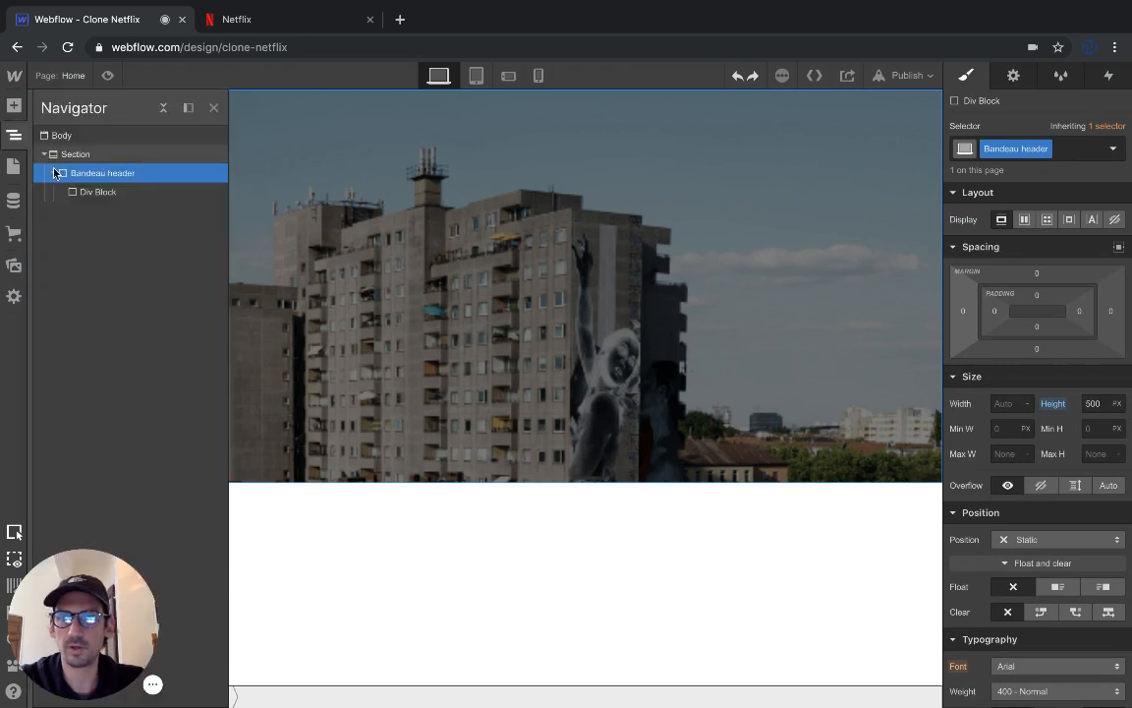
click(98, 192)
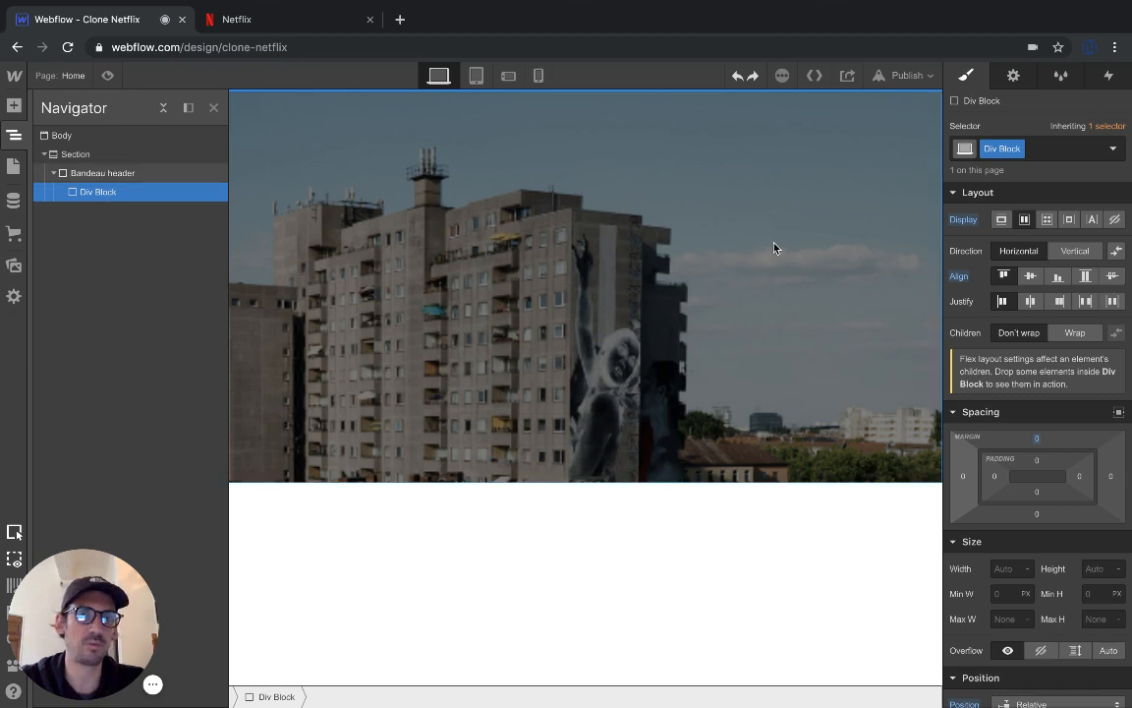
scroll(1060, 443, down, 5)
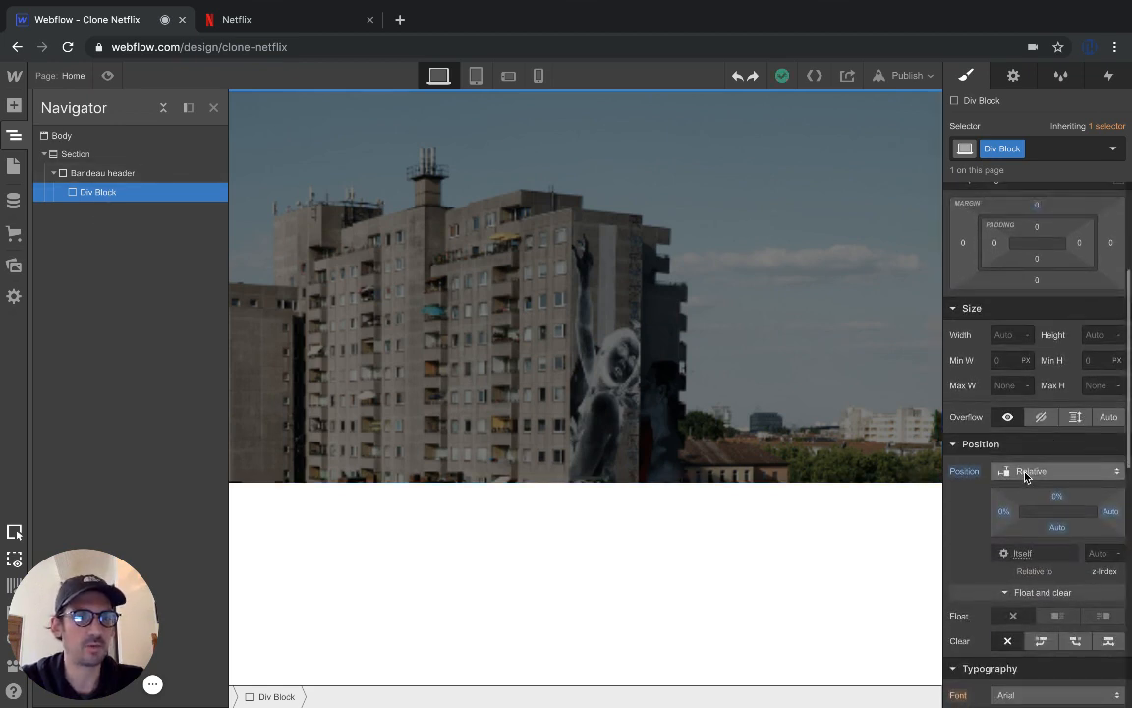
click(1027, 471)
click(1020, 455)
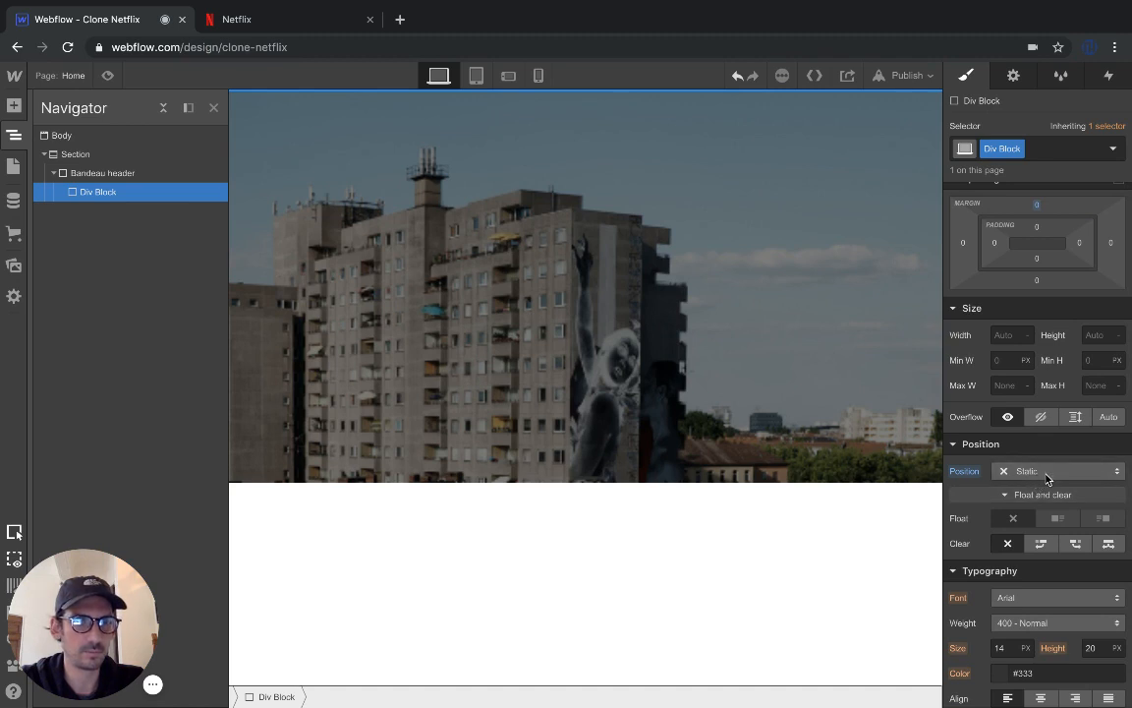
click(1048, 472)
click(1030, 487)
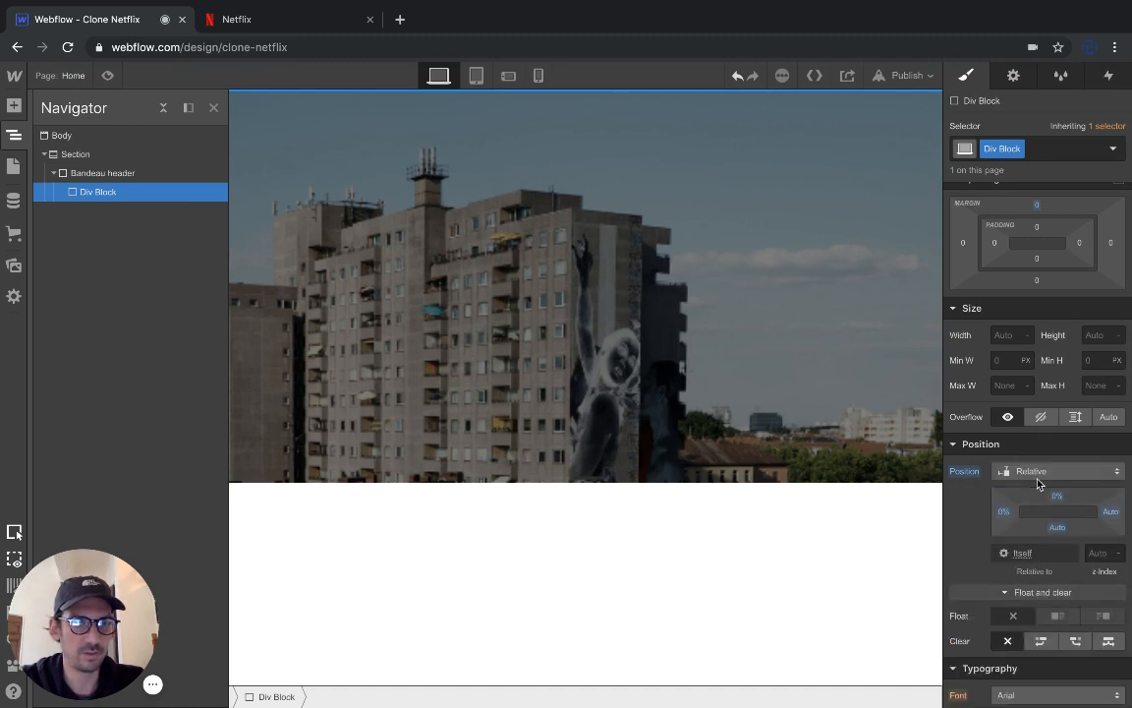
Position the div block as Absolute and set its top offset to 16% on the full canvas
click(1034, 473)
click(1031, 490)
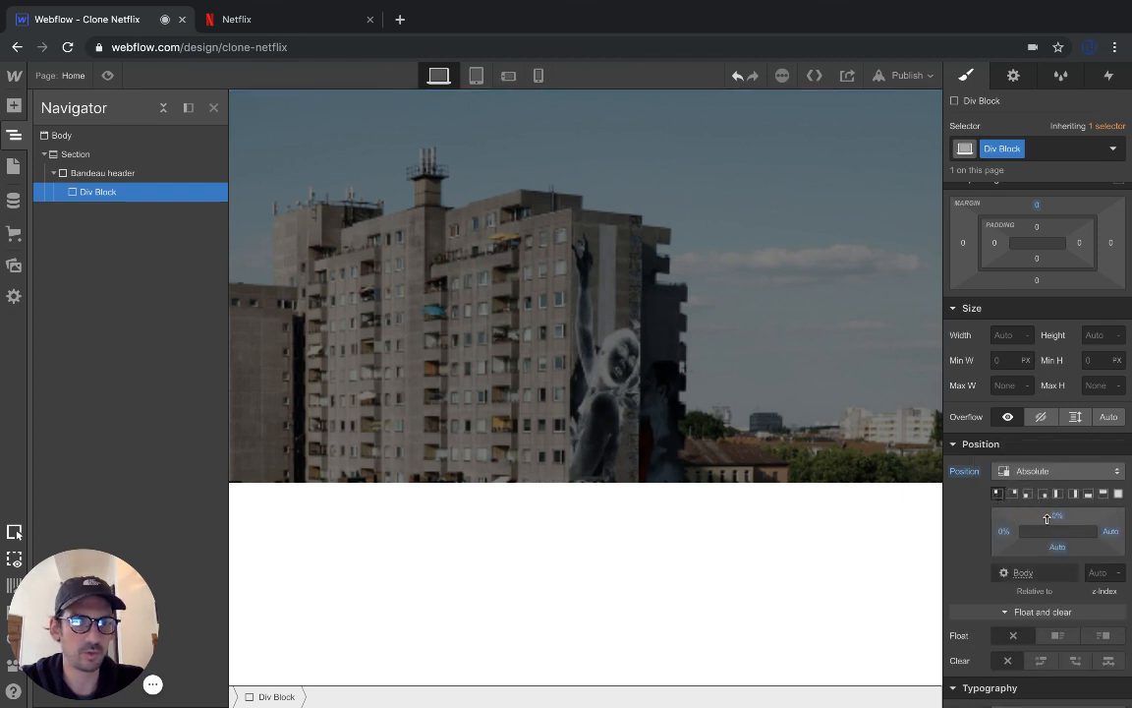
drag(1058, 522, 1058, 595)
click(213, 107)
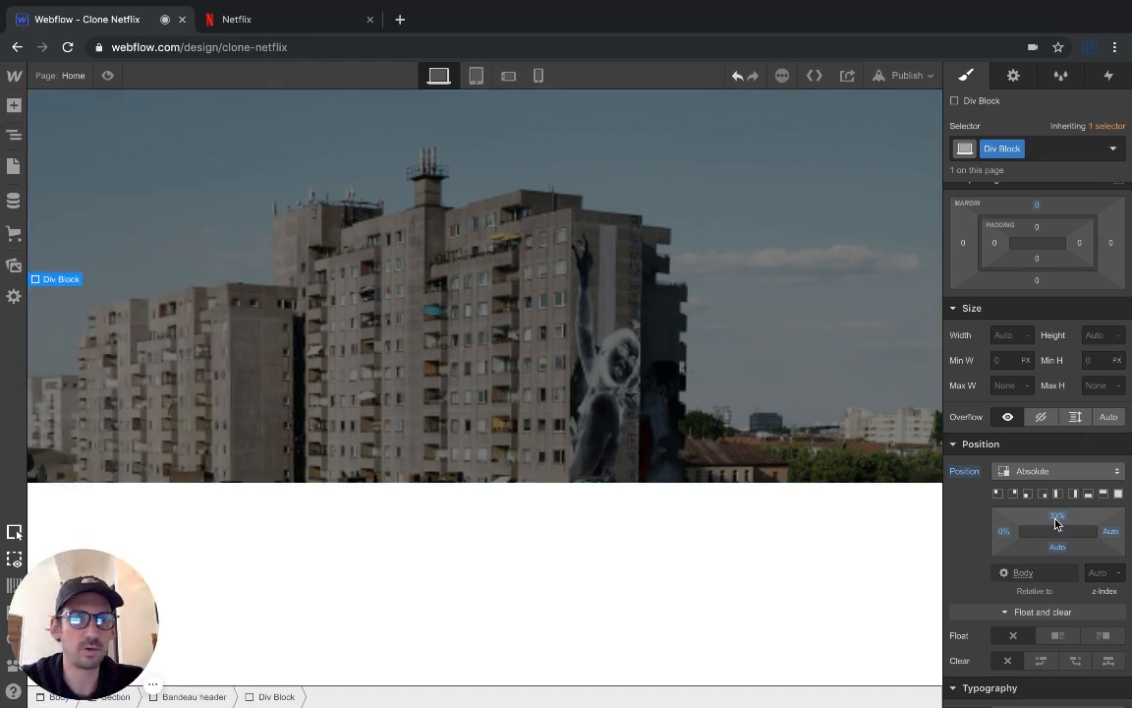
drag(1057, 518, 1059, 476)
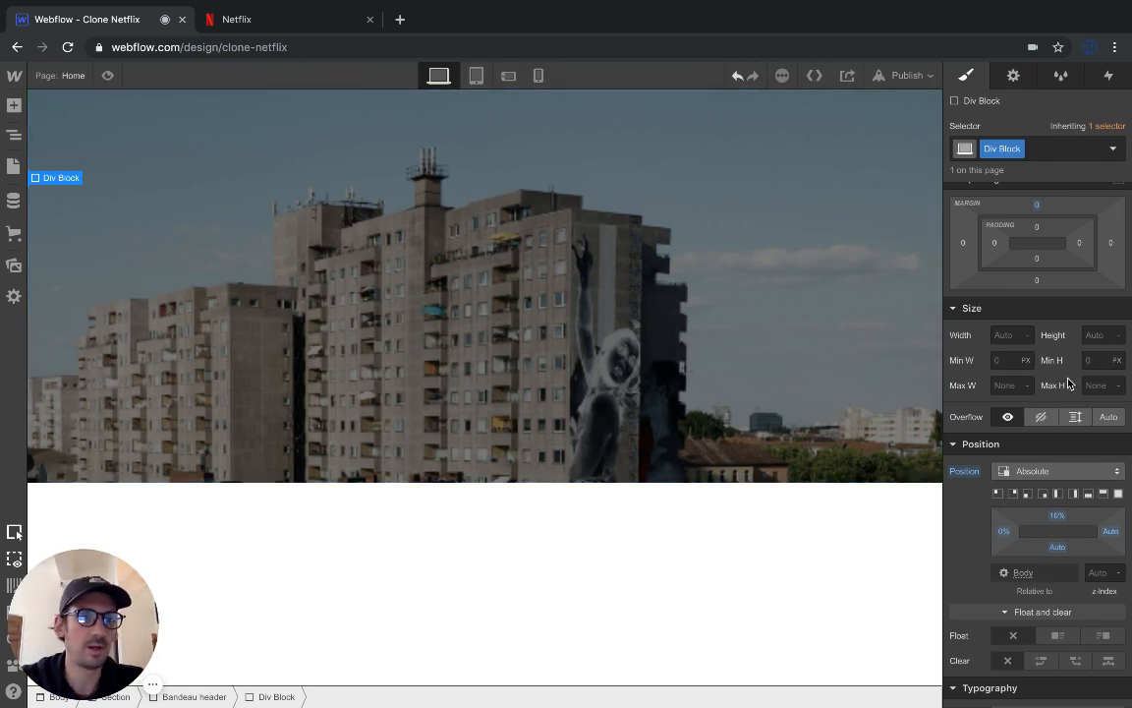
Set the div block's width to 150 px and its height to 30 px
click(1004, 334)
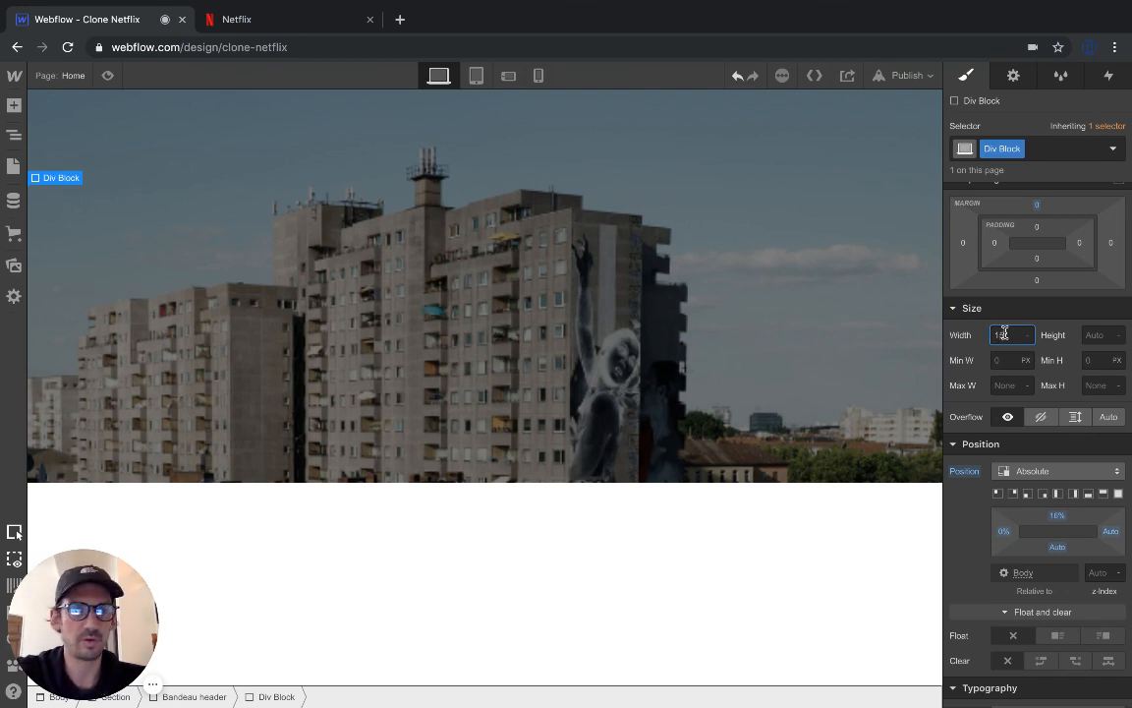
text(150)
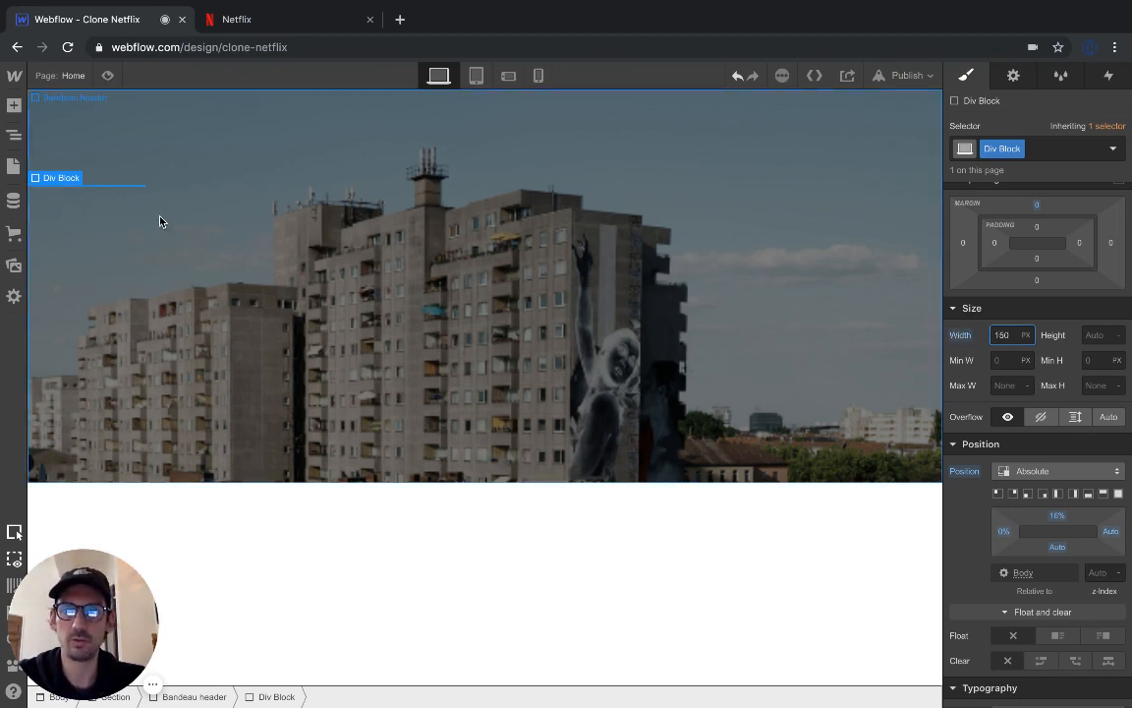
click(1091, 335)
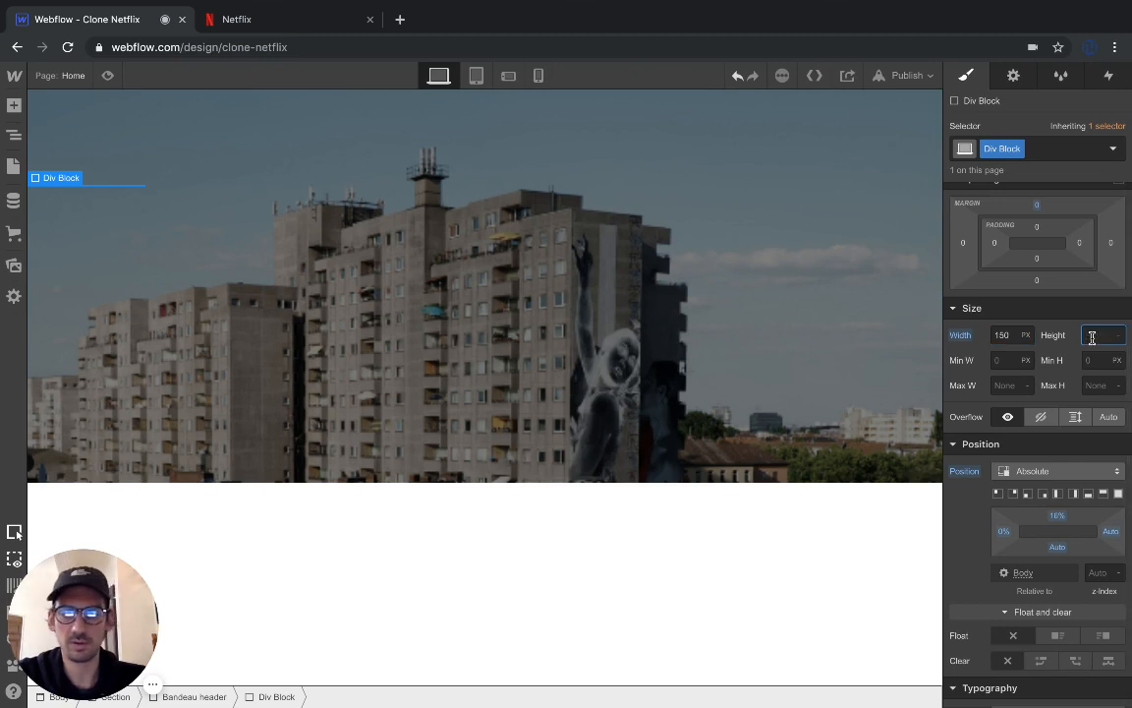
text(30)
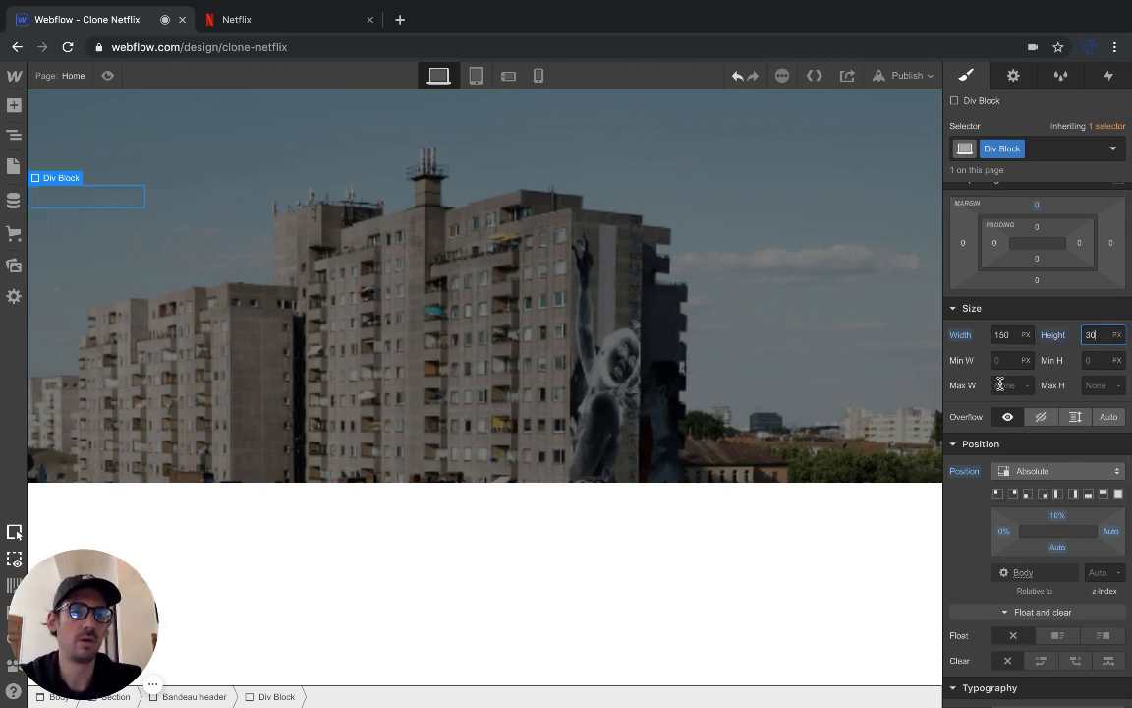
Give the div block a bright red background colour, #fd0000
scroll(1027, 420, down, 5)
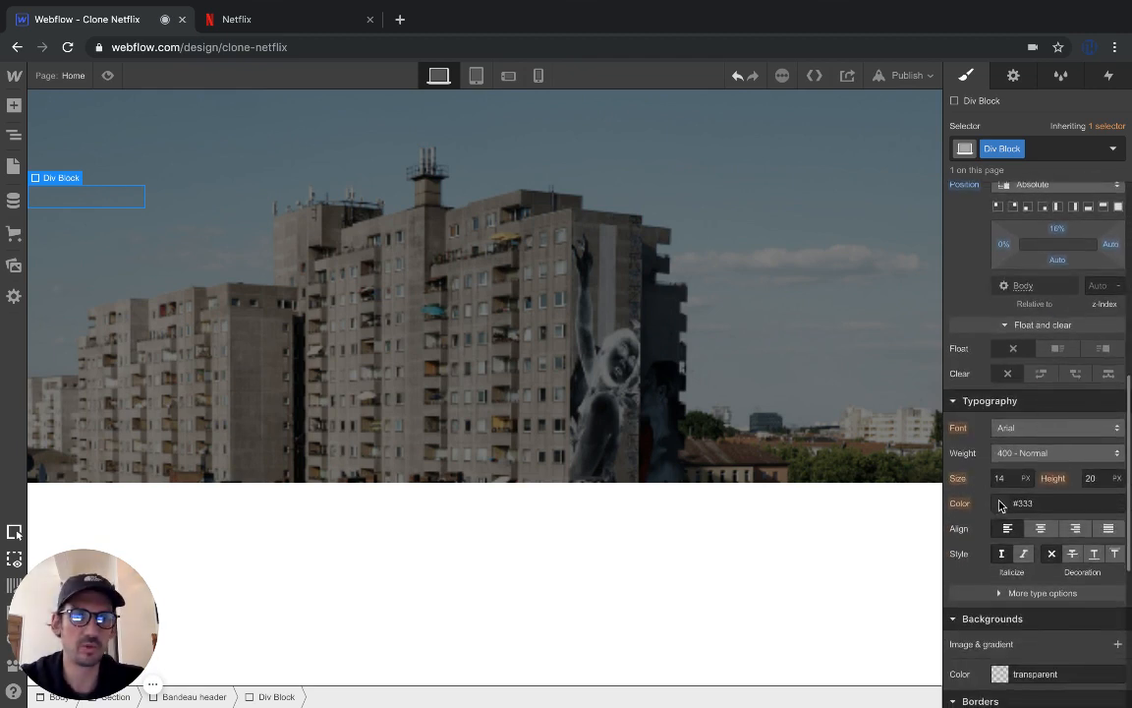
scroll(998, 482, down, 3)
click(999, 413)
click(1119, 455)
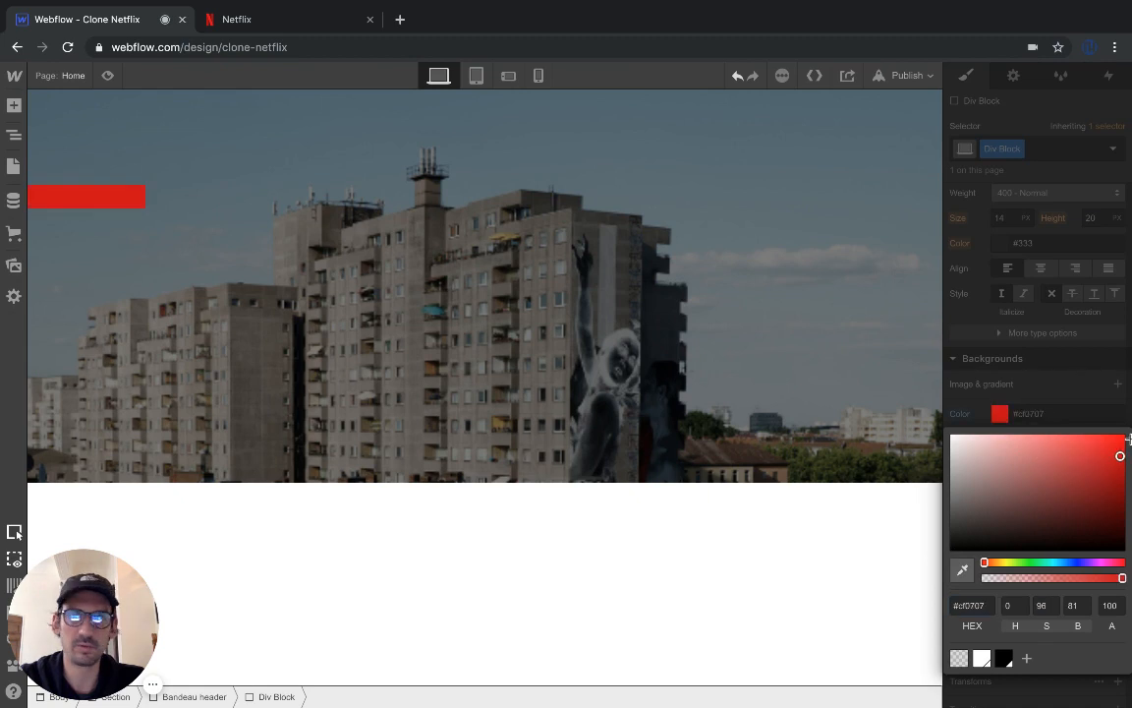
drag(1128, 440, 1127, 435)
click(977, 393)
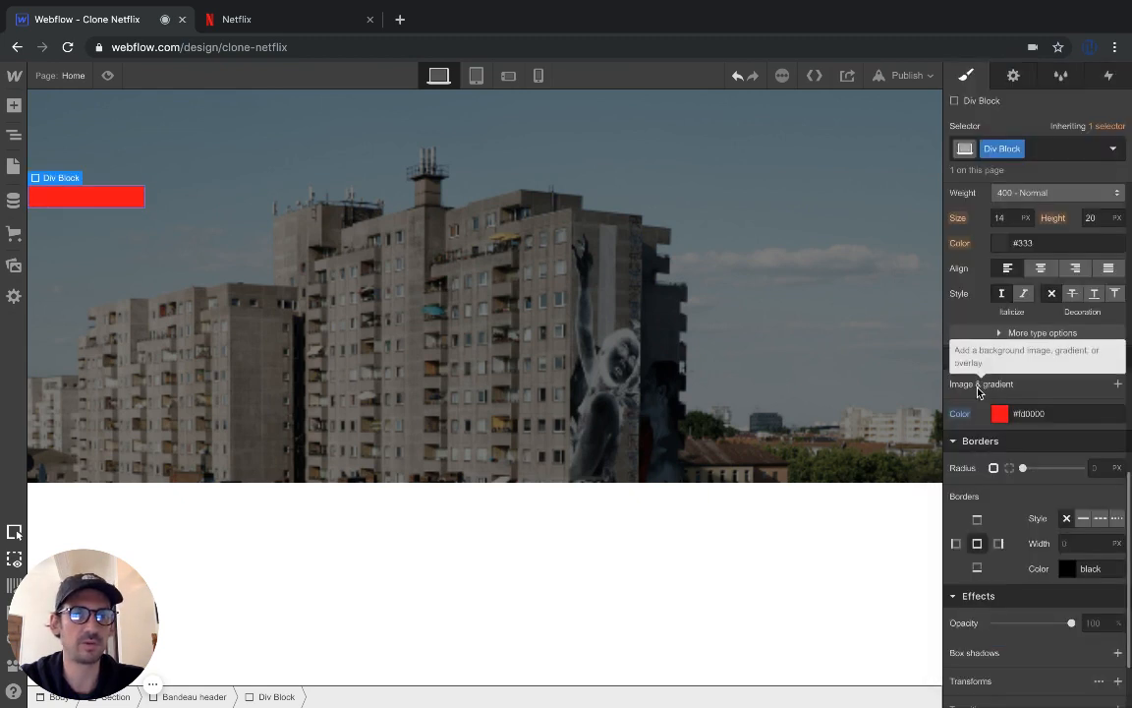
Compare the top-left, top-right, bottom-right, right and top presets for the div block's absolute position
scroll(978, 392, up, 3)
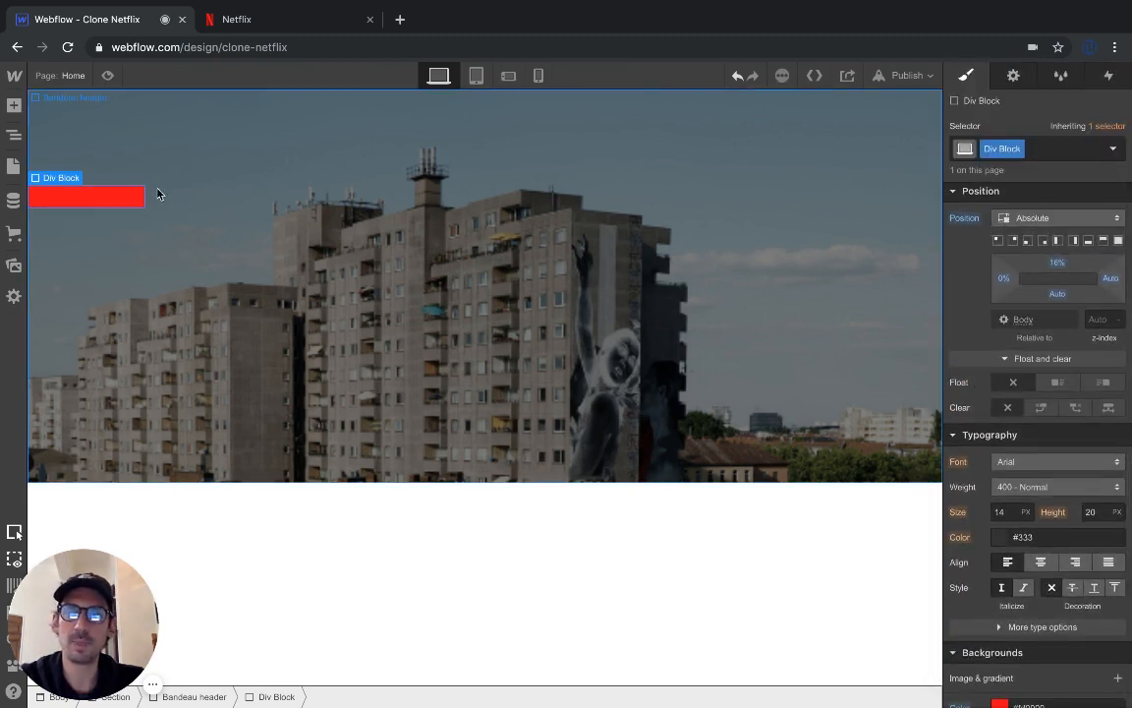
click(998, 240)
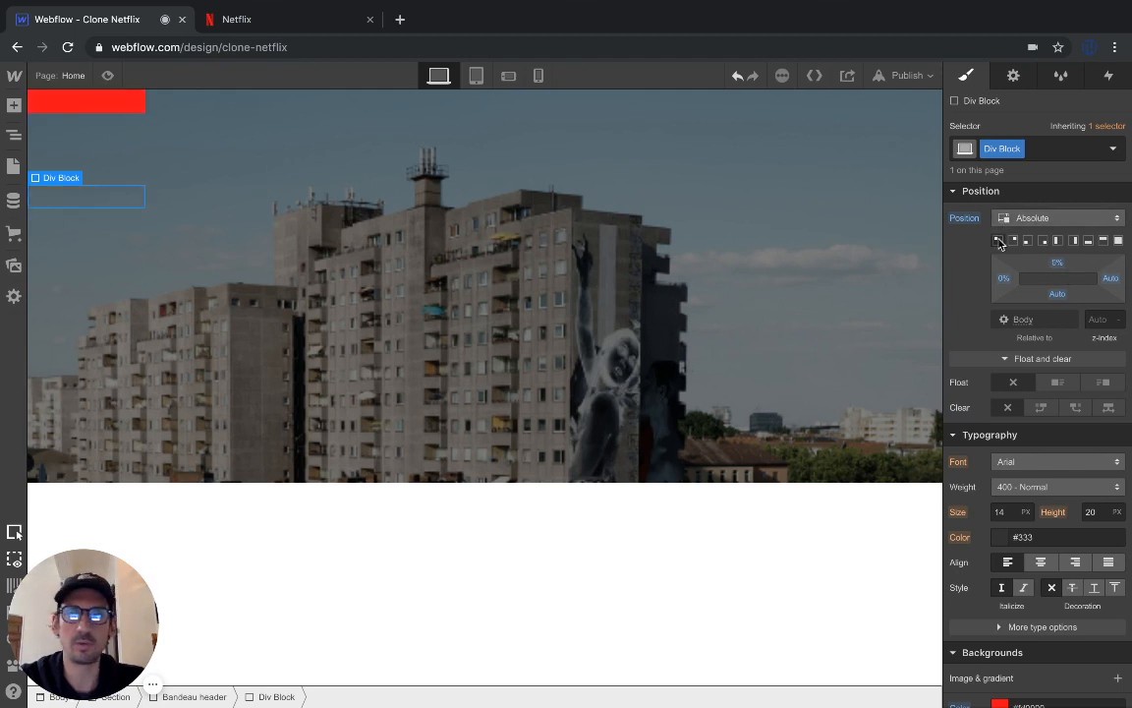
click(1014, 242)
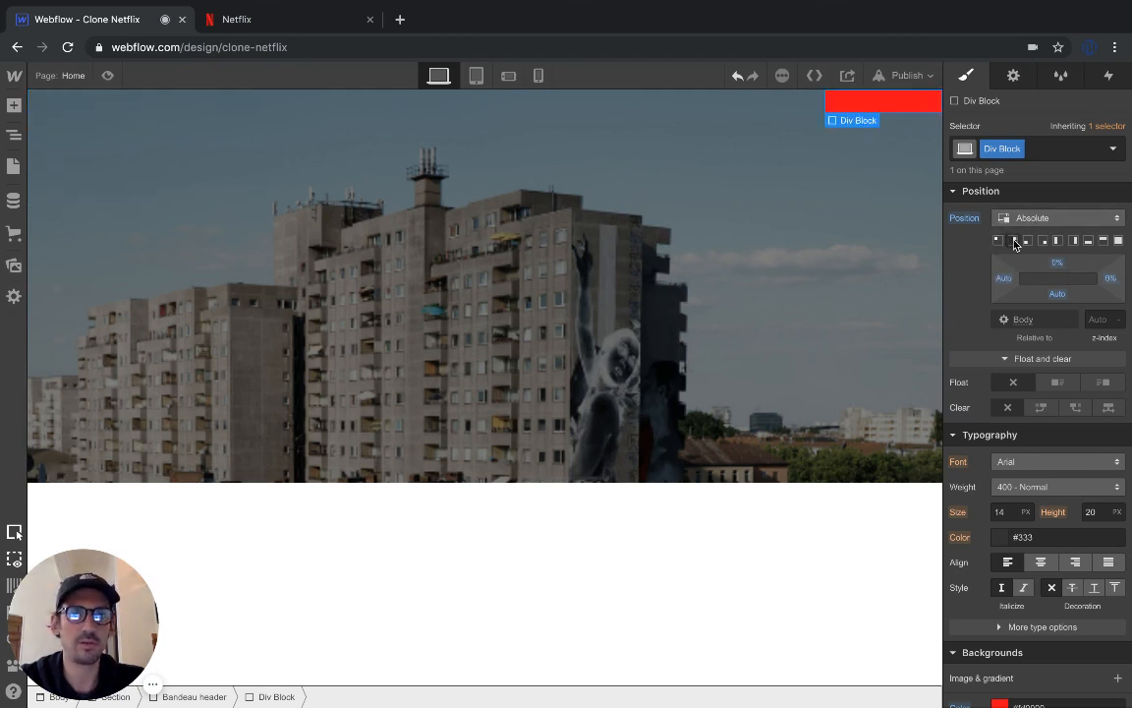
click(1045, 242)
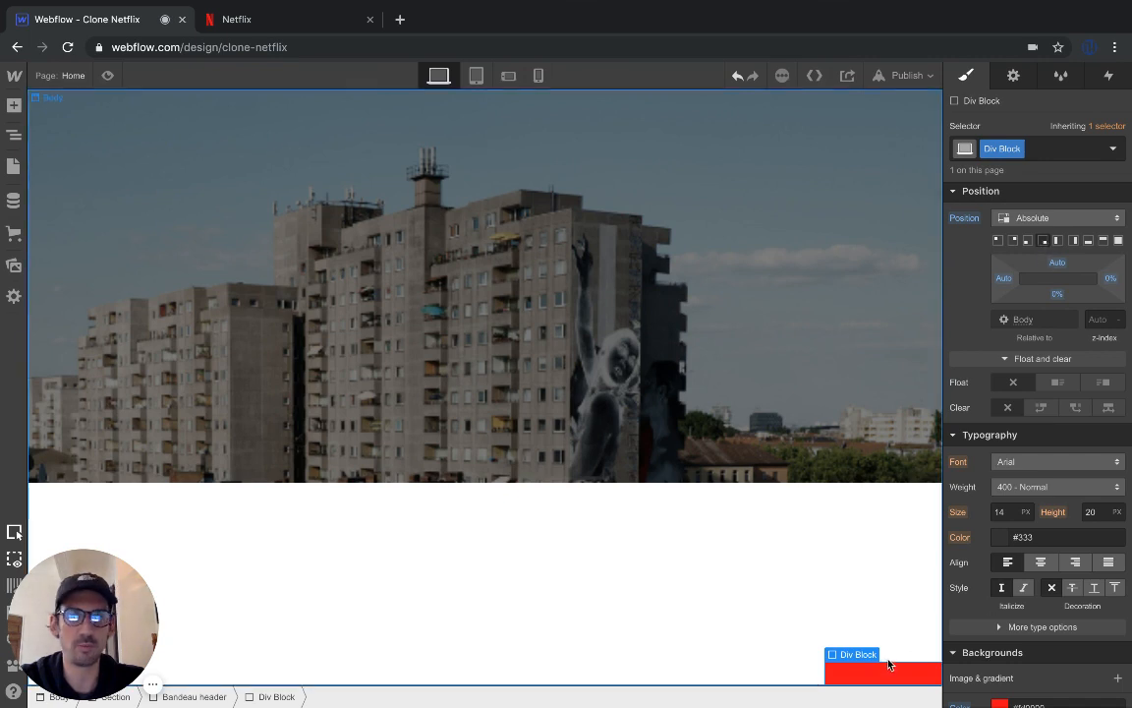
click(997, 240)
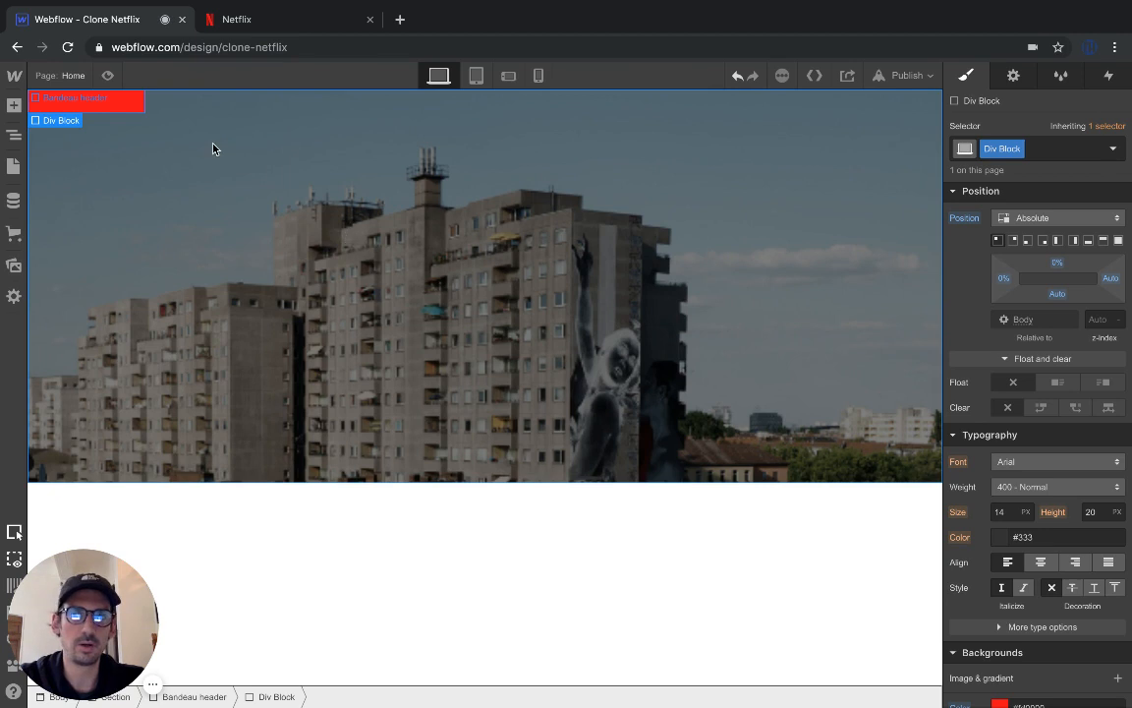
click(1075, 241)
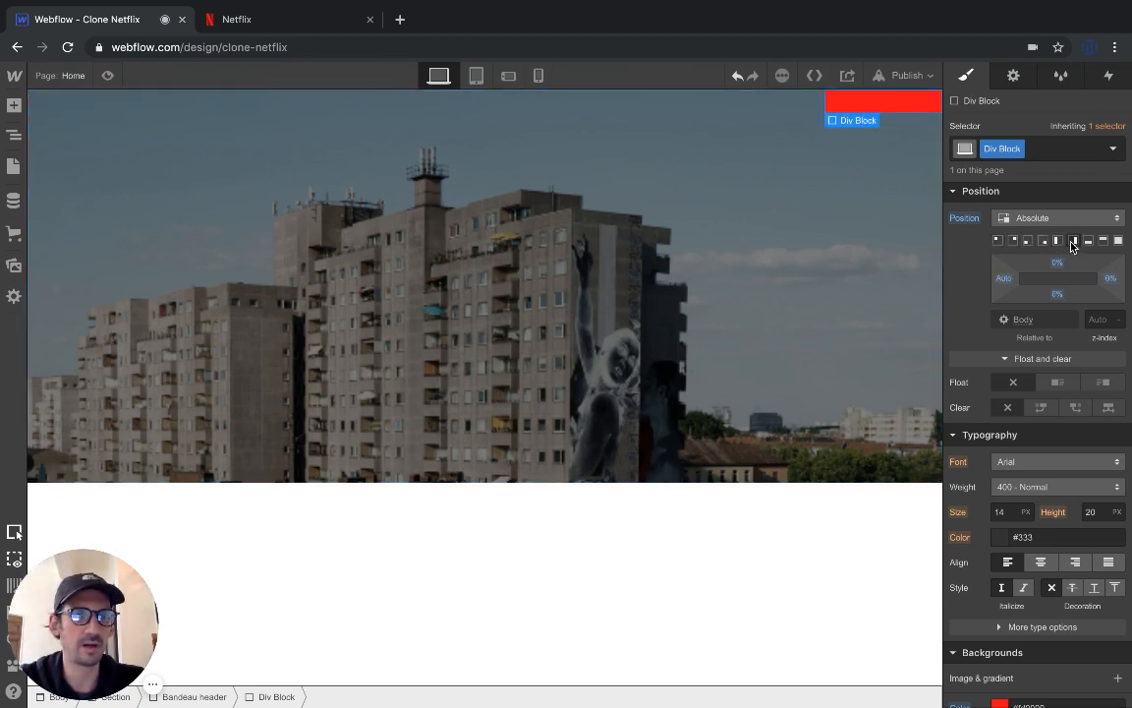
click(999, 241)
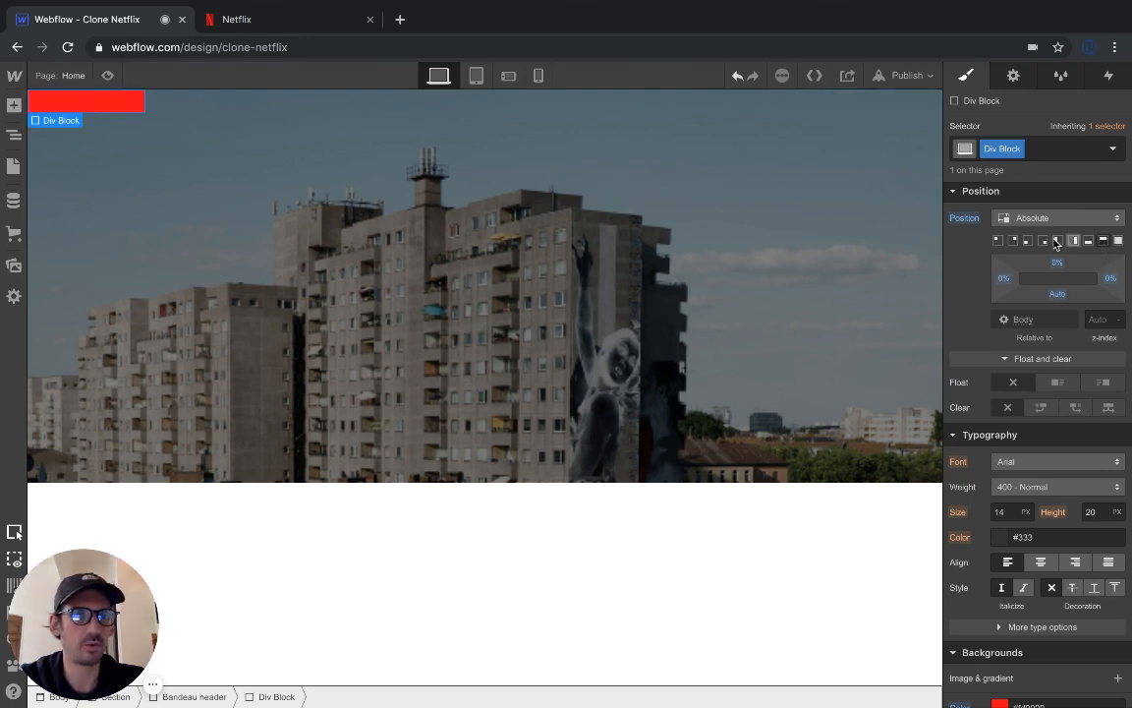
Anchor the div block with the top-left preset, offset 20% from the top and 5% from the left
click(999, 241)
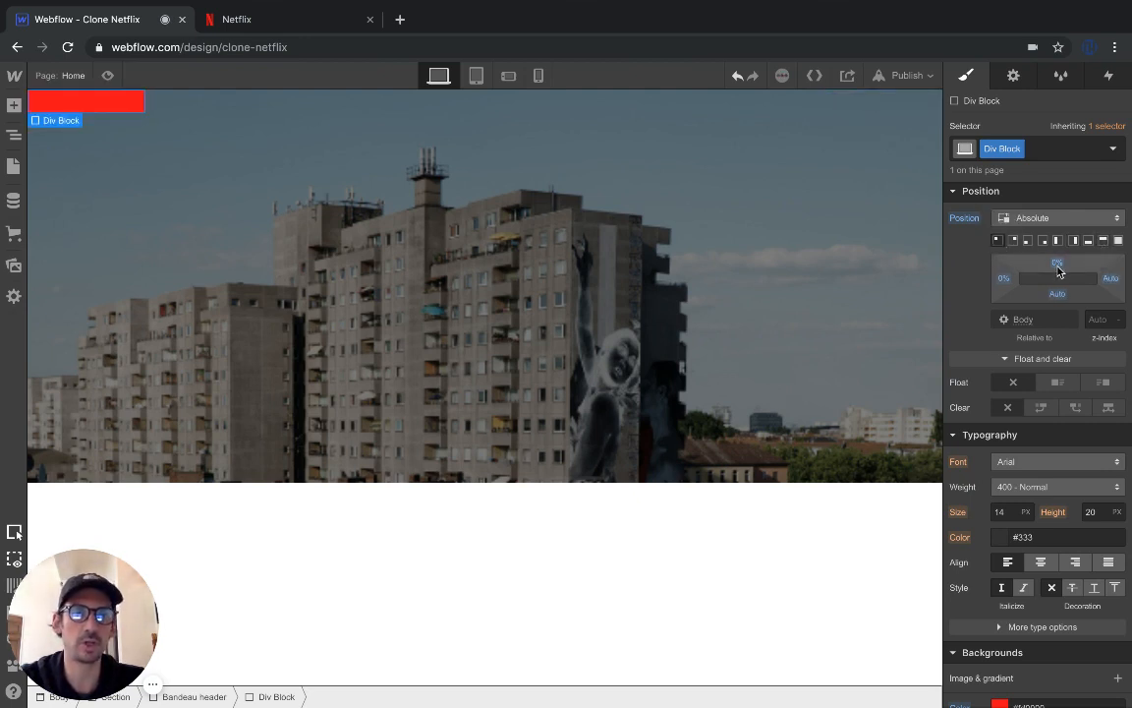
drag(1057, 263, 1059, 315)
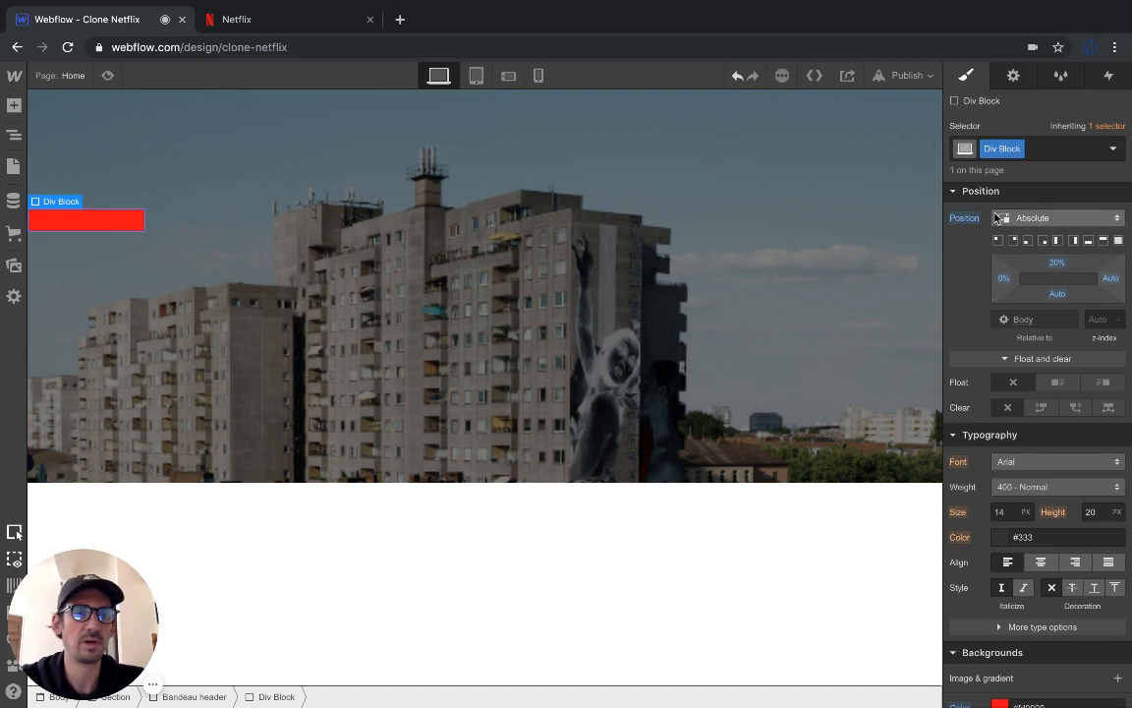
mouse_move(1003, 284)
mouse_down()
mouse_move(1026, 284)
mouse_move(1014, 282)
mouse_up()
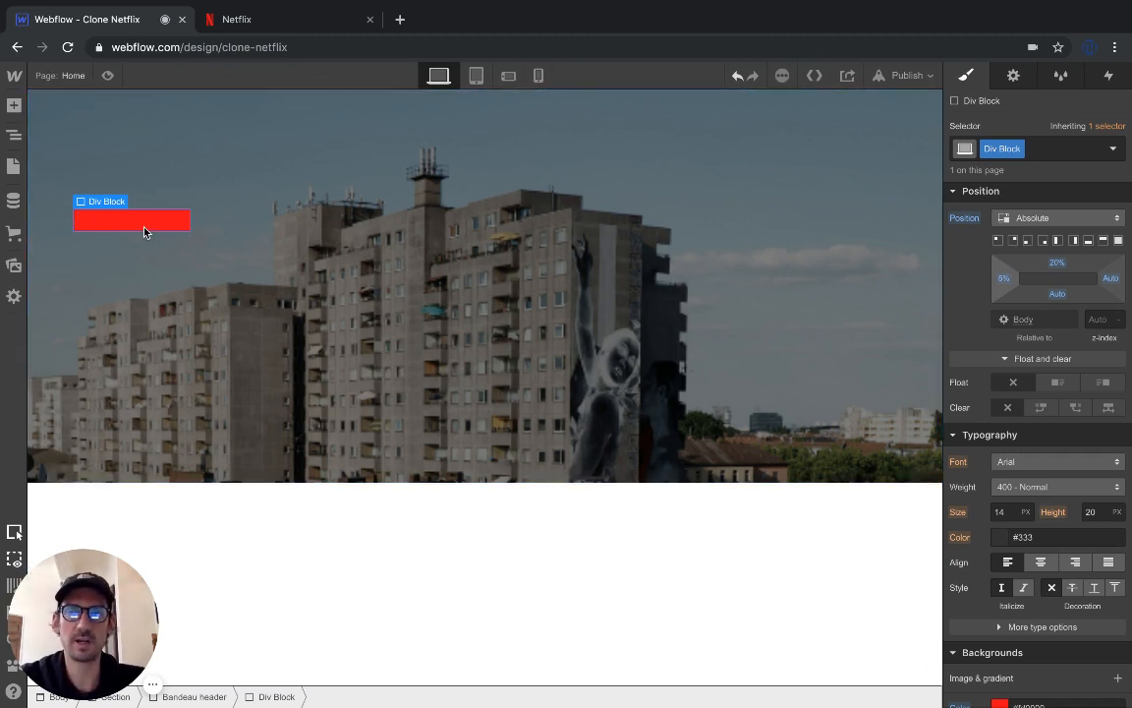
Add a Text Block element inside the red div block
click(20, 138)
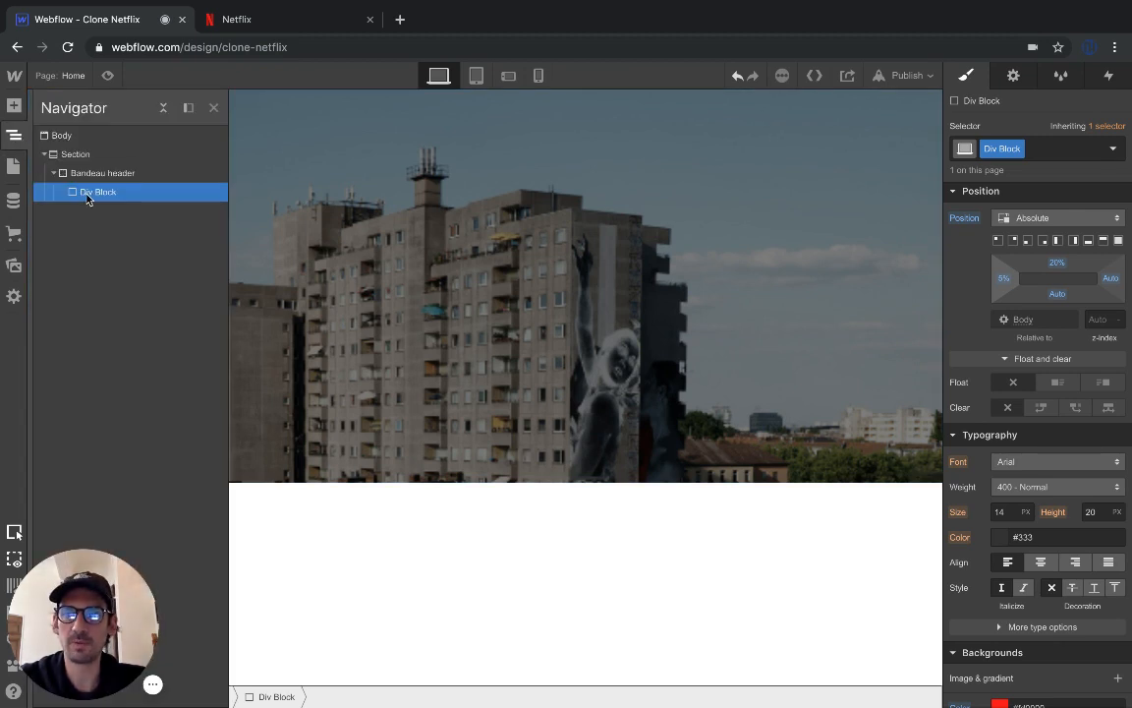
click(14, 104)
scroll(89, 393, down, 3)
scroll(98, 430, down, 2)
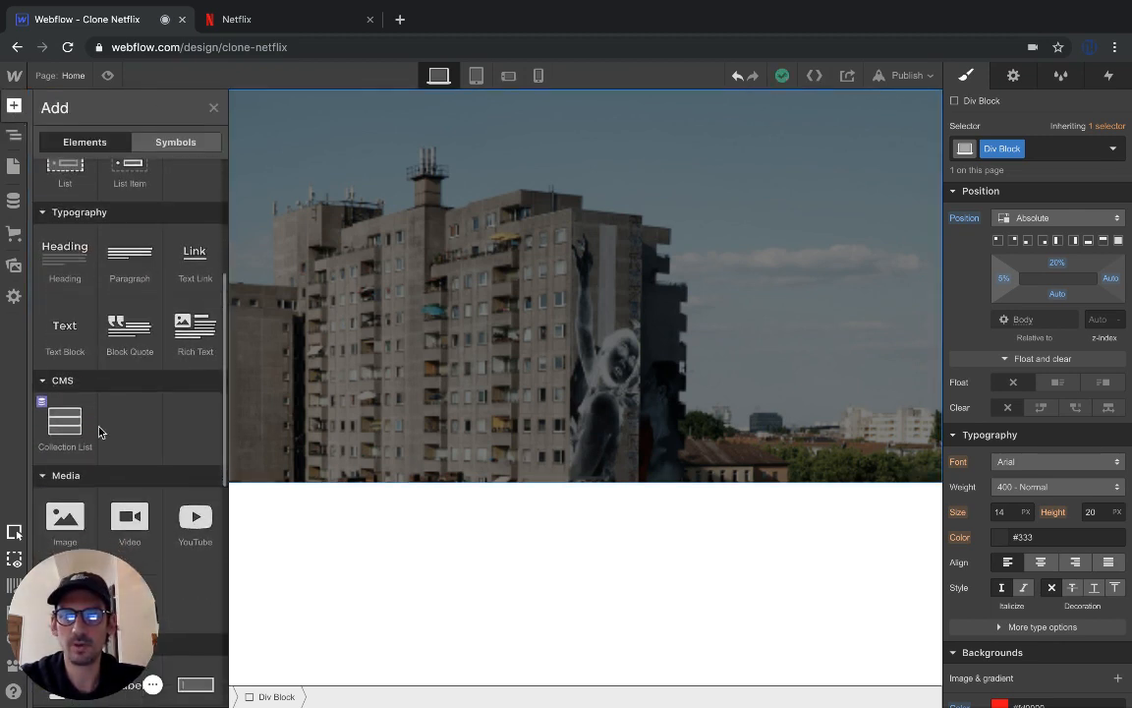
click(63, 321)
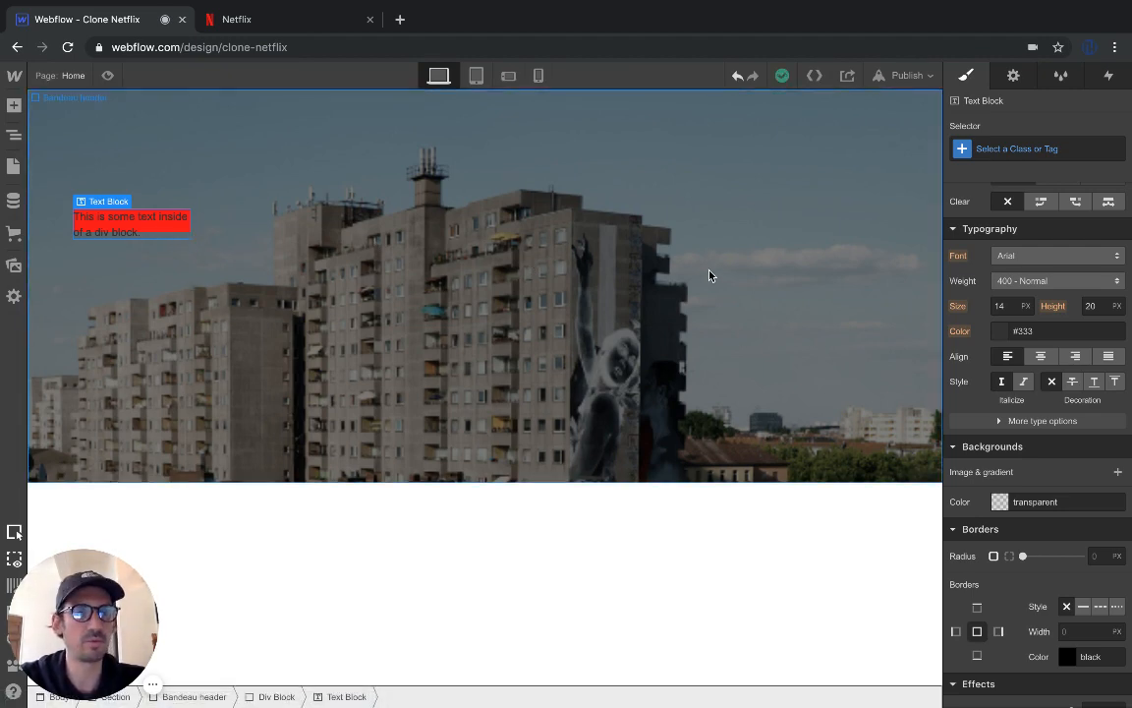
Replace the text block's placeholder text with "Banlieusard"
scroll(1061, 354, up, 5)
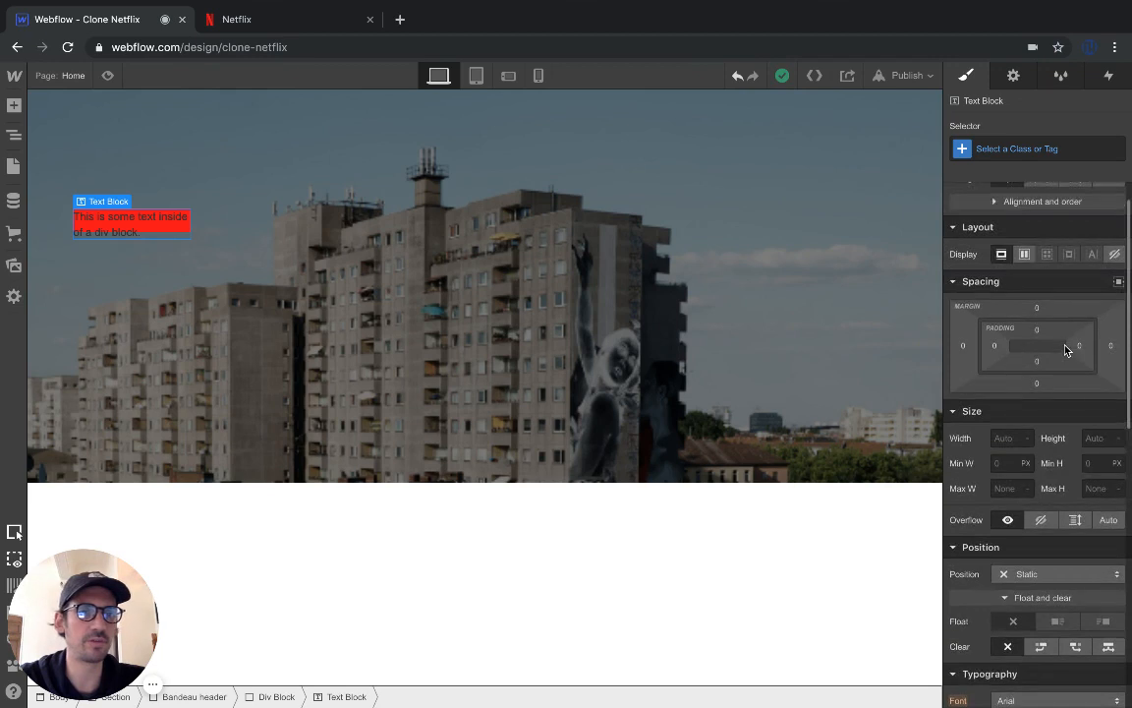
double_click(134, 222)
key(BackSpace)
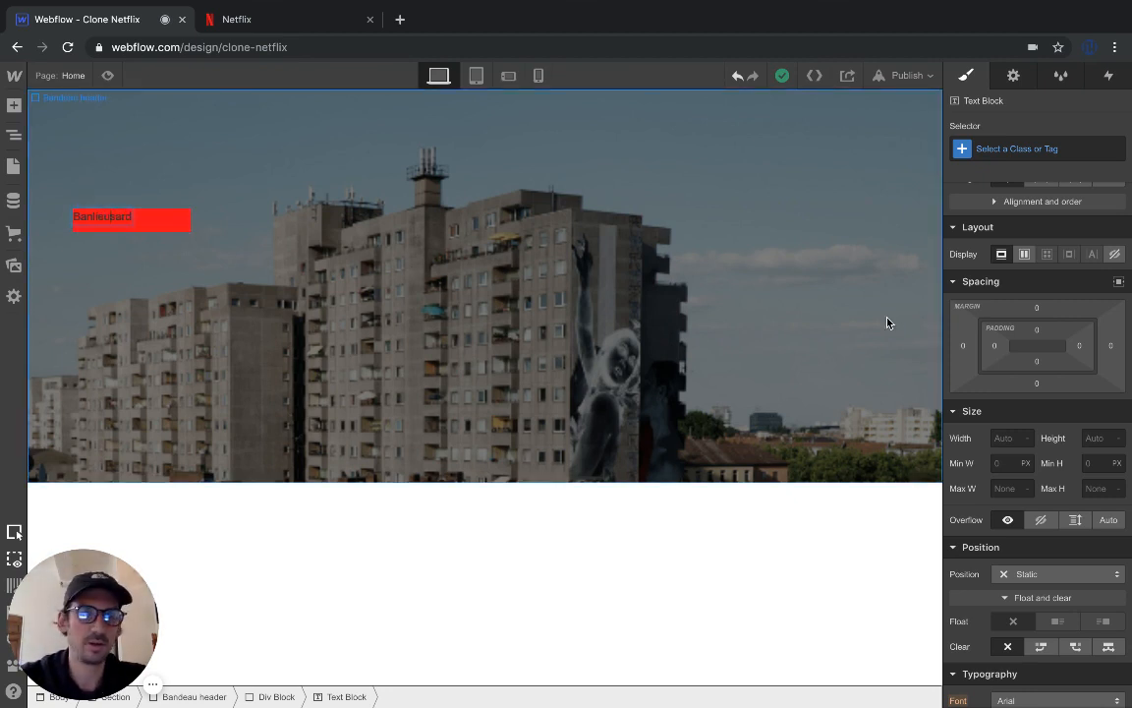
click(126, 237)
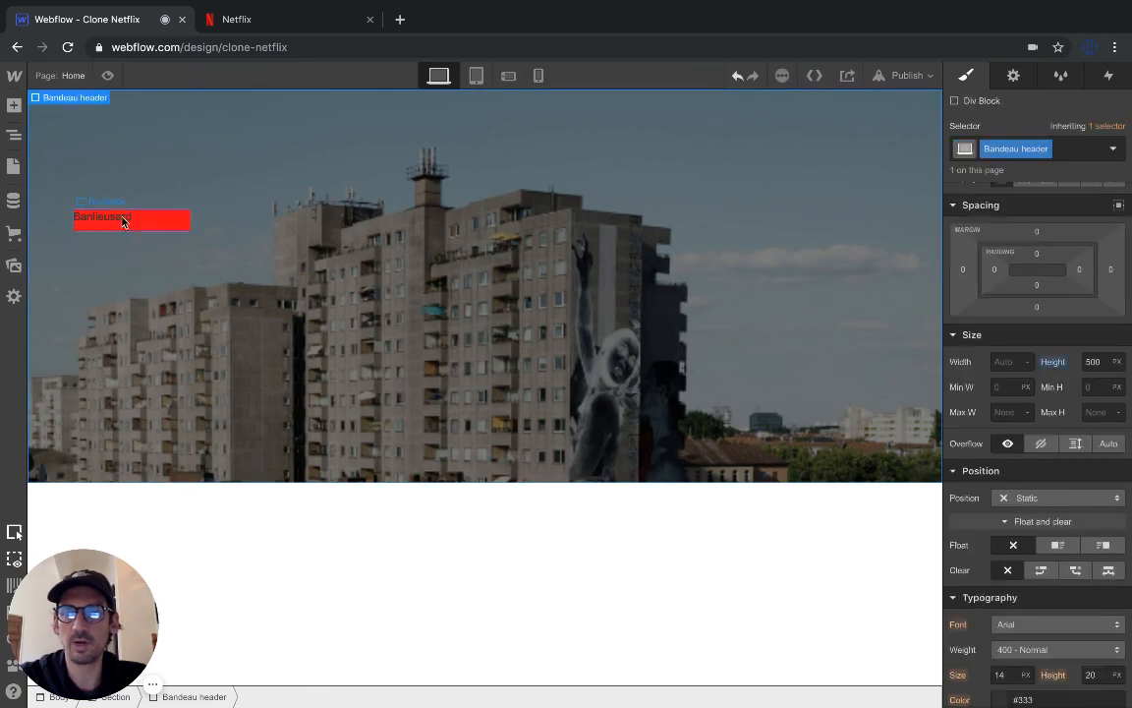
Set the "Banlieusard" text block's font to Montserrat with weight 900 - Black
click(122, 220)
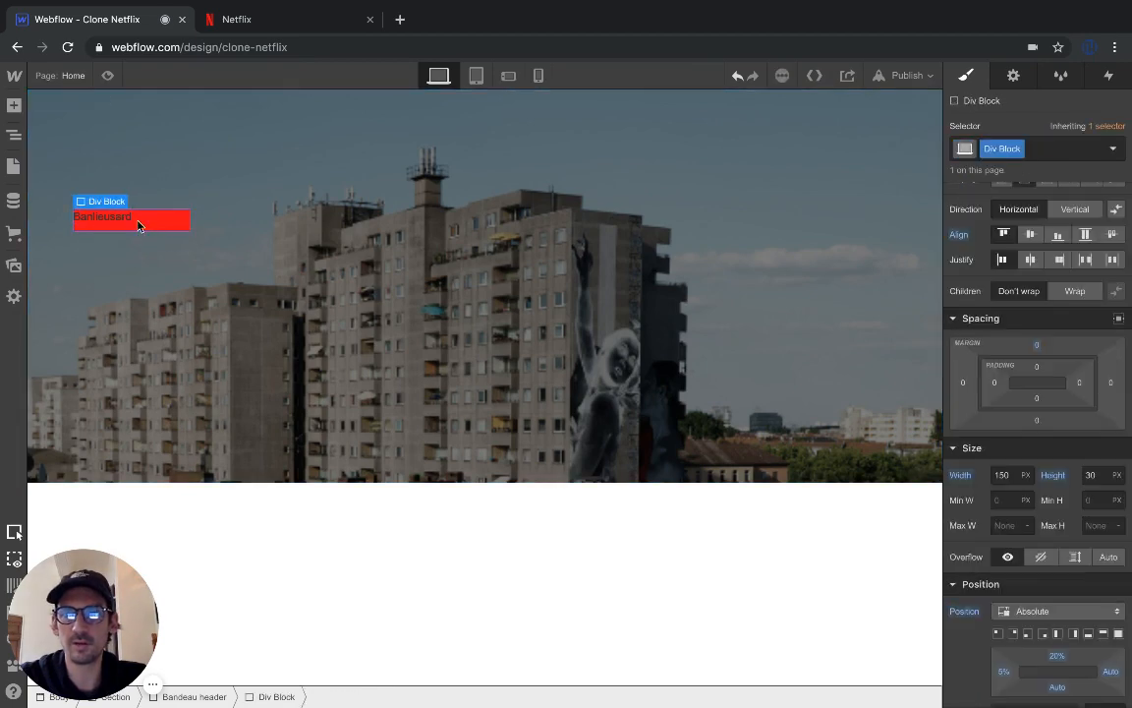
click(120, 218)
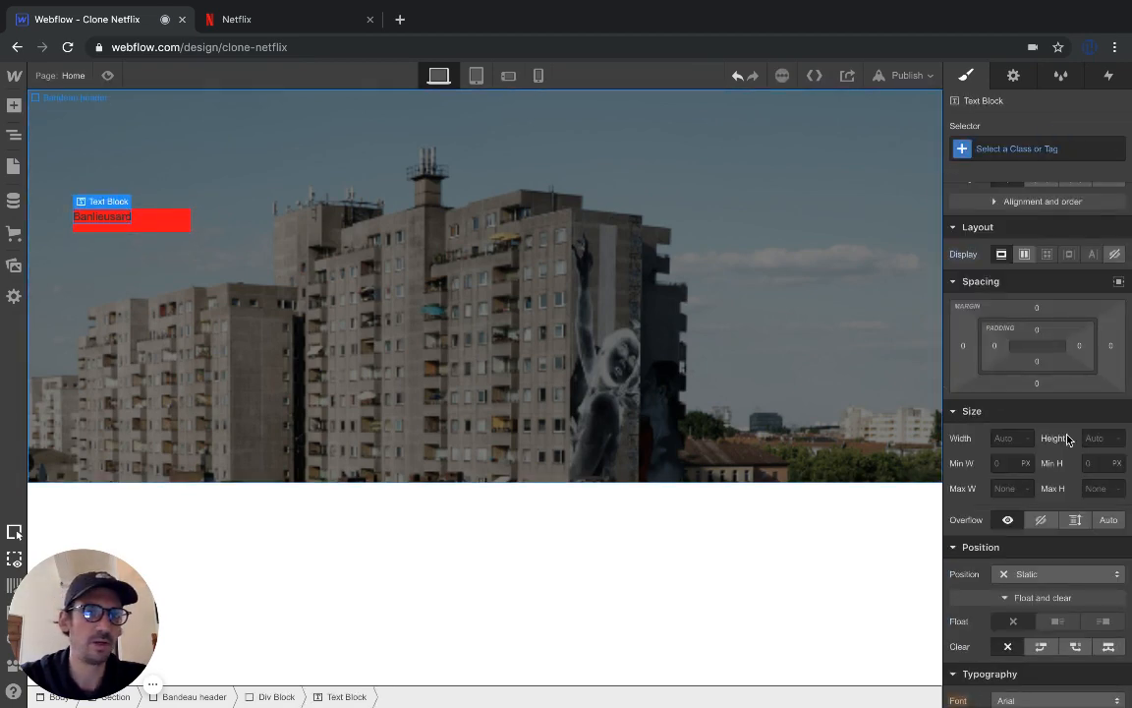
scroll(1040, 429, down, 2)
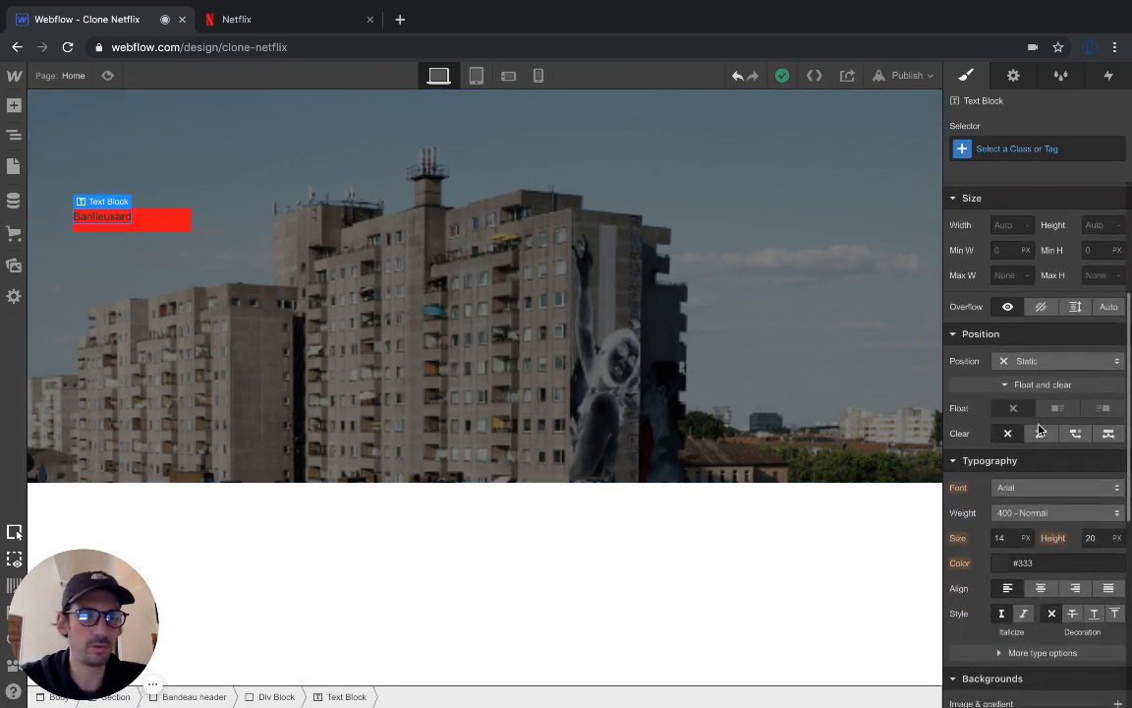
scroll(1040, 429, down, 2)
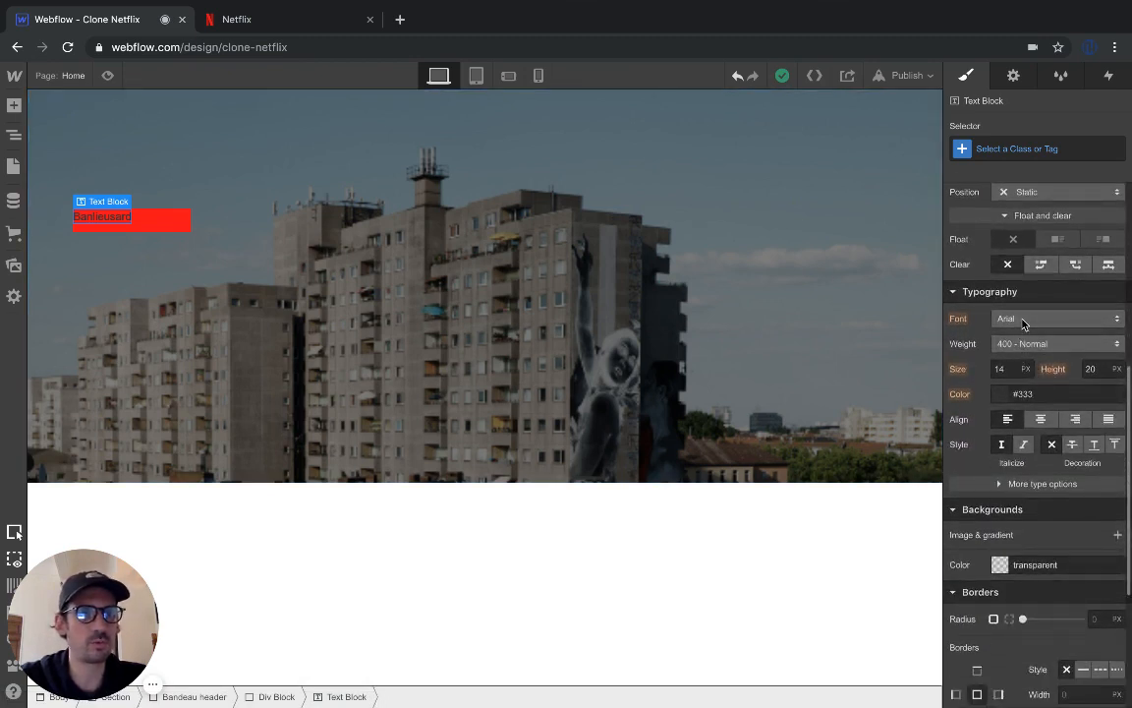
click(1022, 323)
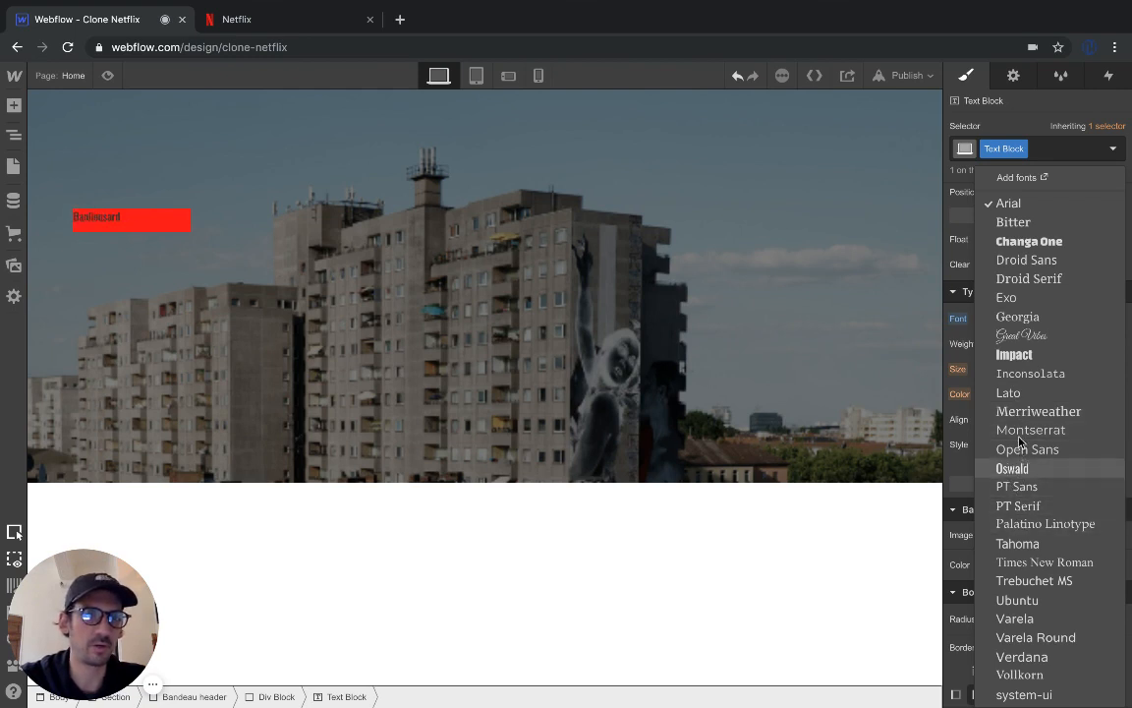
click(1022, 430)
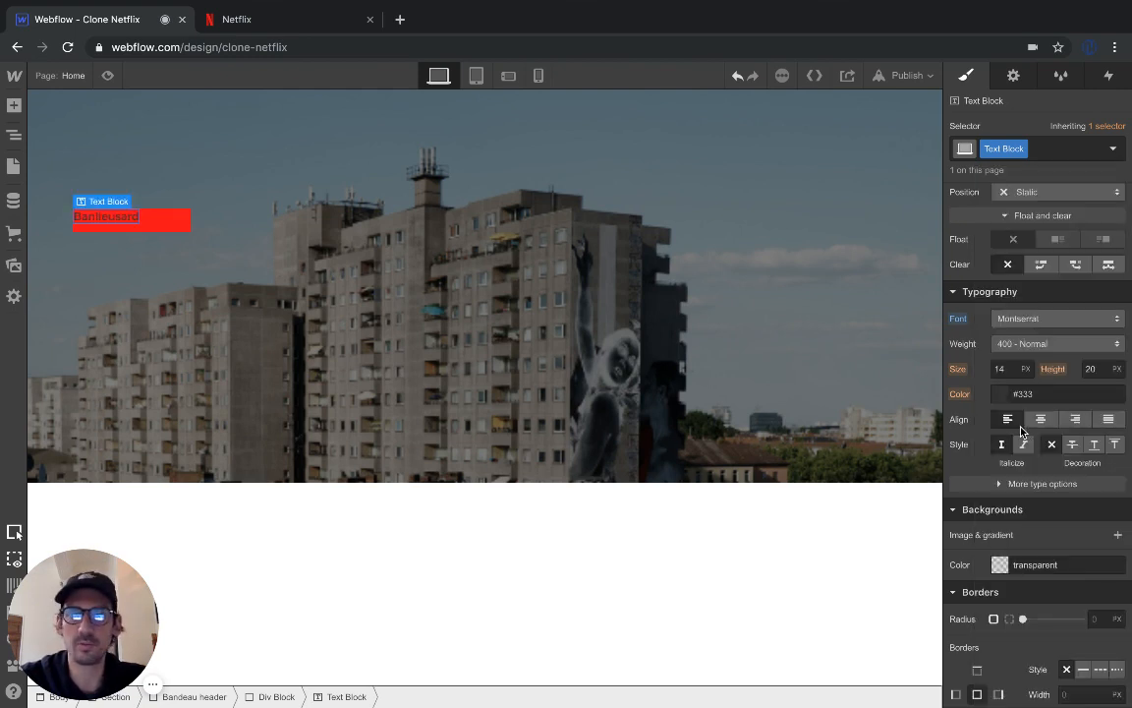
click(1022, 343)
click(1022, 439)
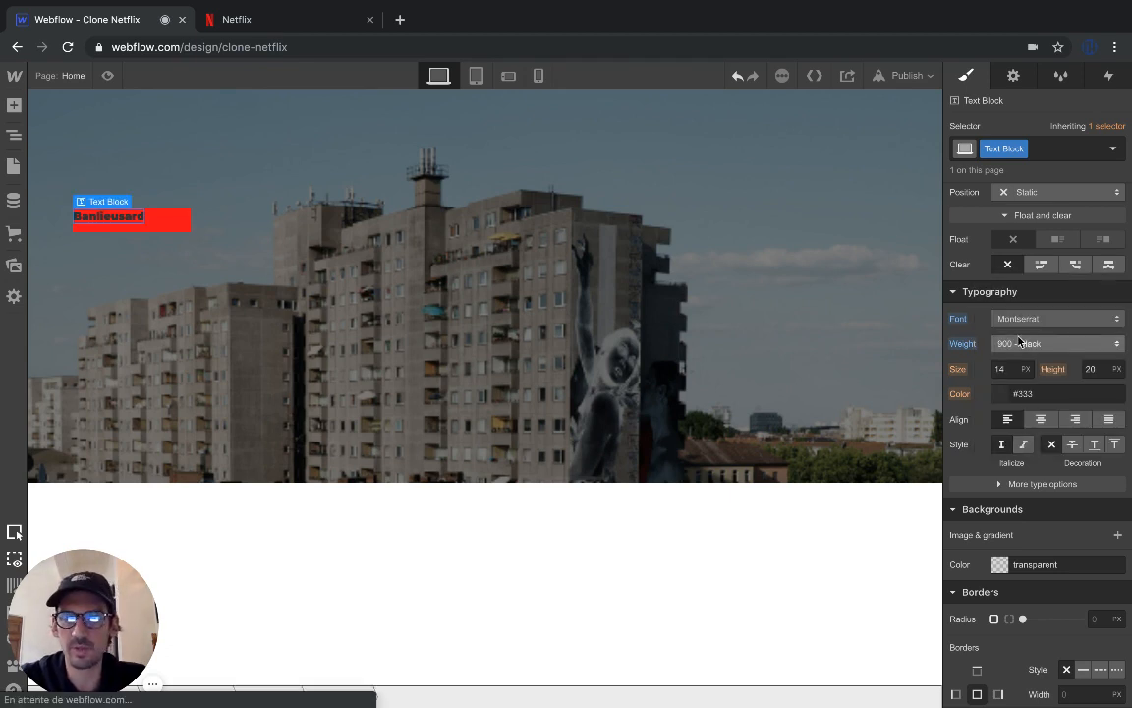
Try font sizes of 26 px and 30 px on the "Banlieusard" text block
click(1013, 370)
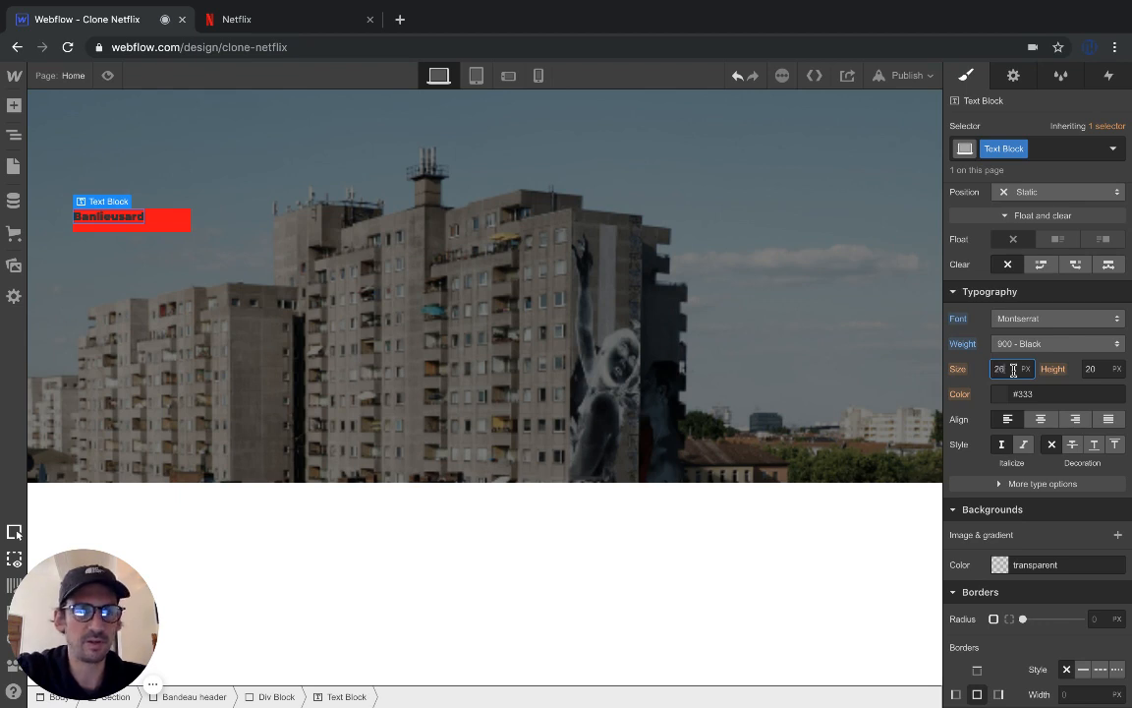
key(Return)
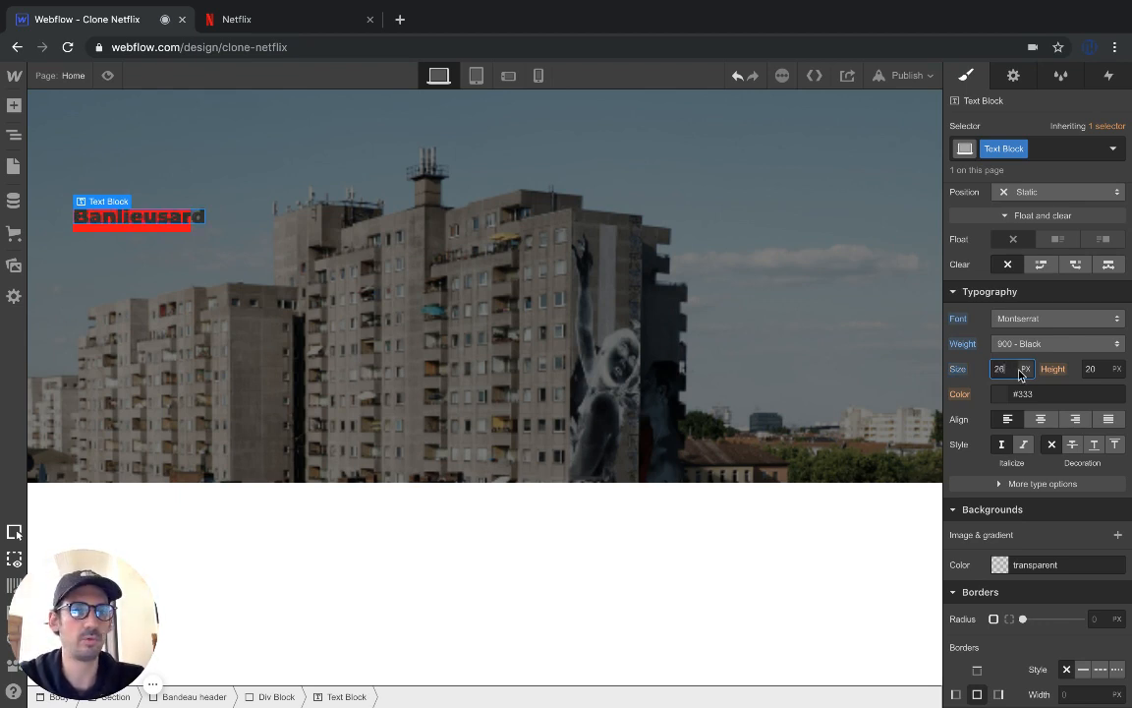
click(1010, 369)
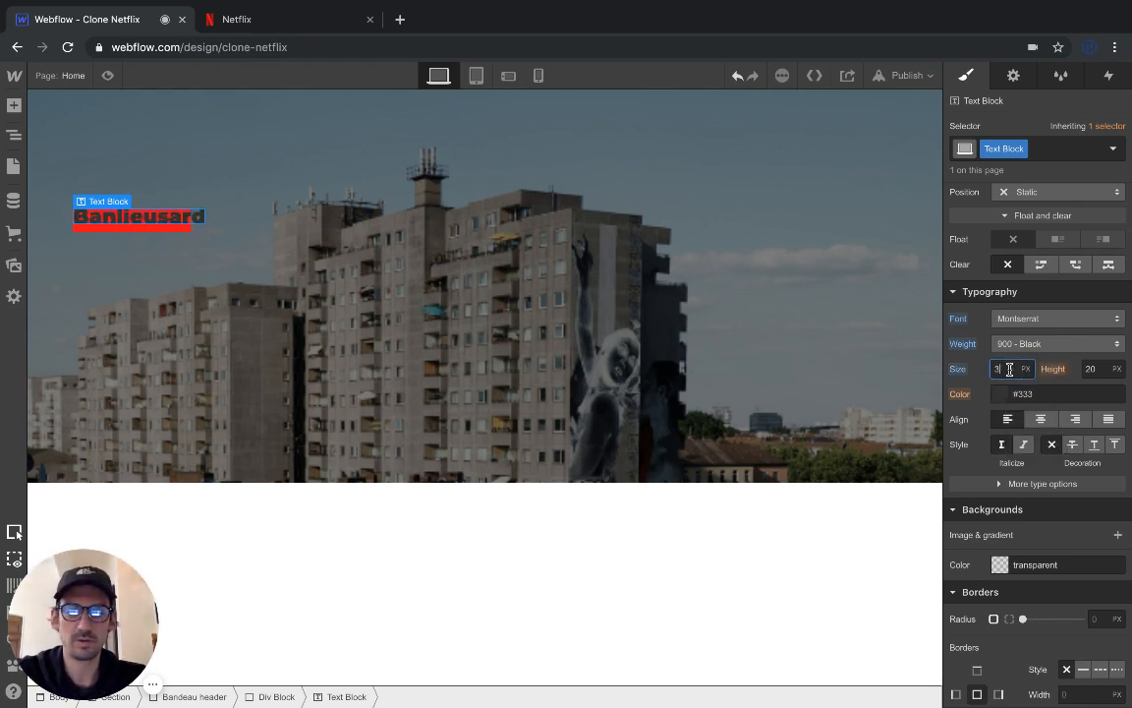
text(30)
key(Return)
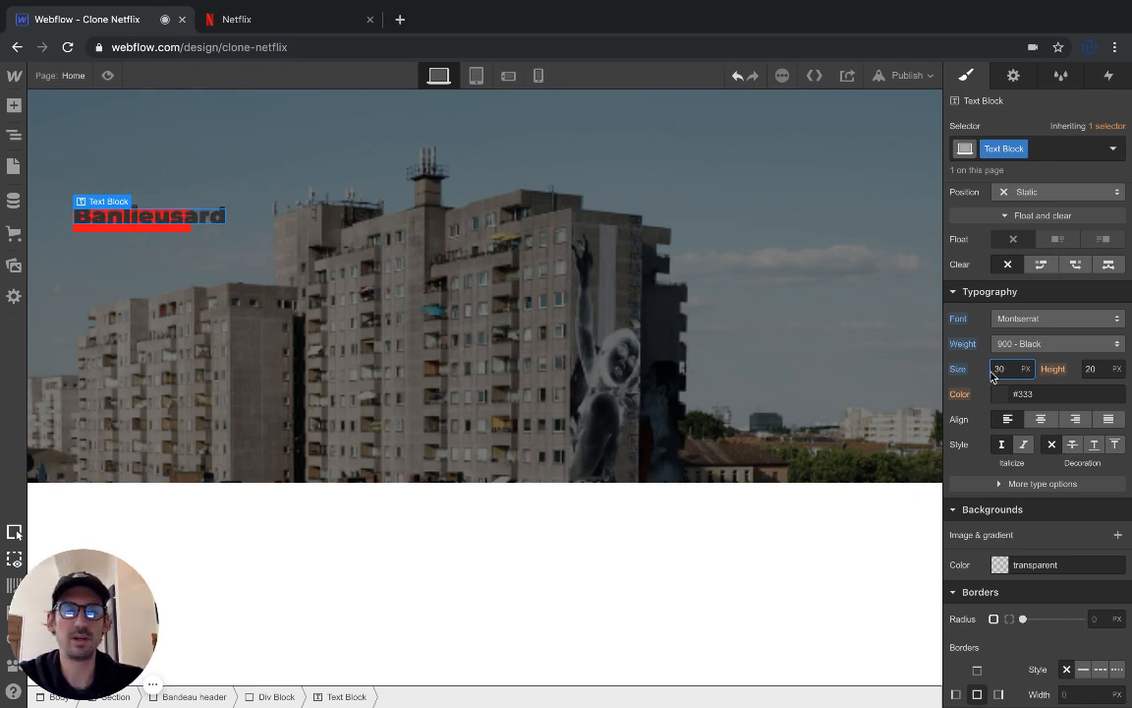
Set the title text's line height to 30 px and its font size to 50 px
click(1095, 368)
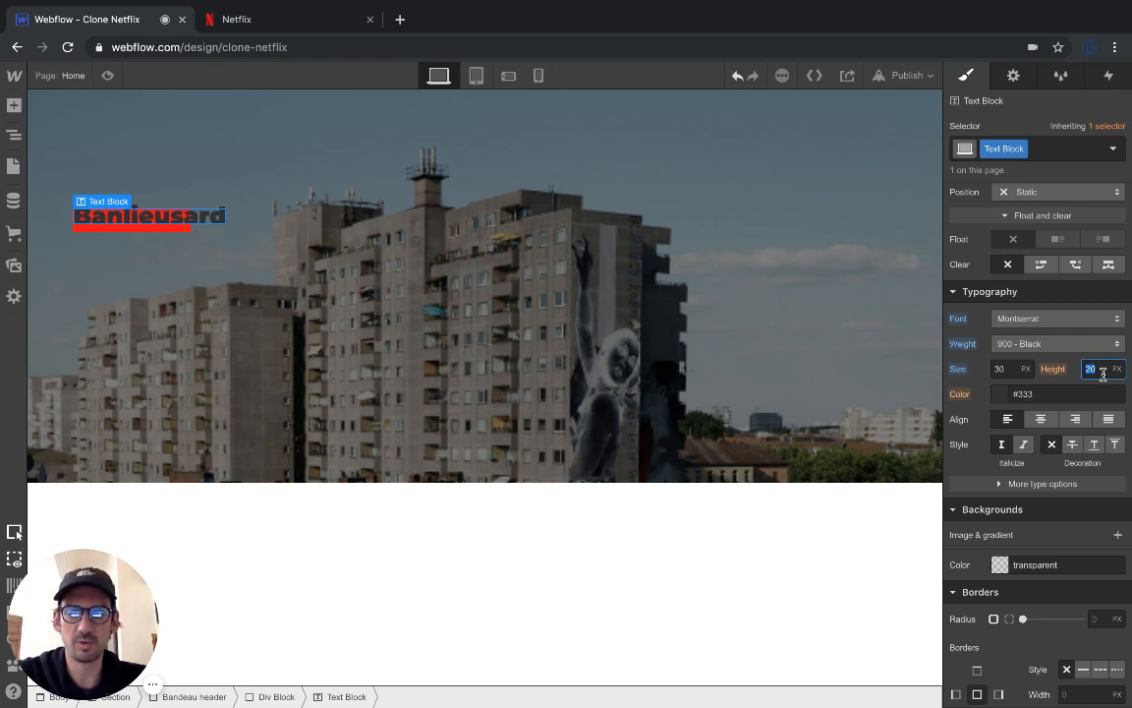
key(Return)
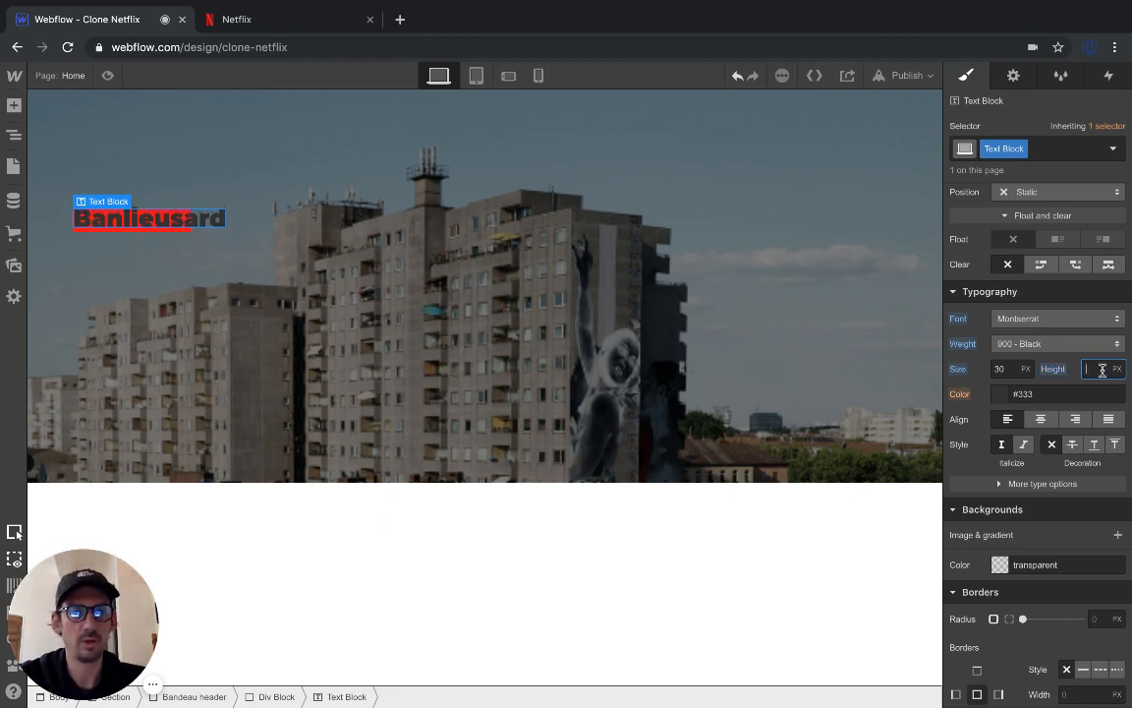
key(Return)
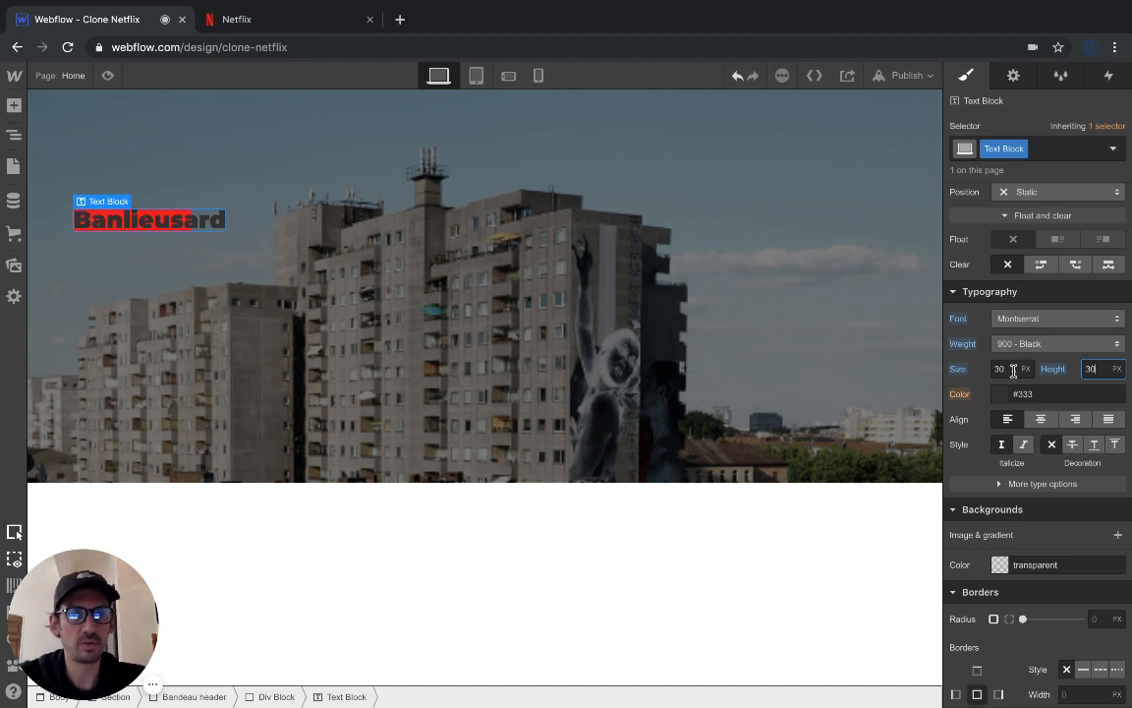
click(1010, 370)
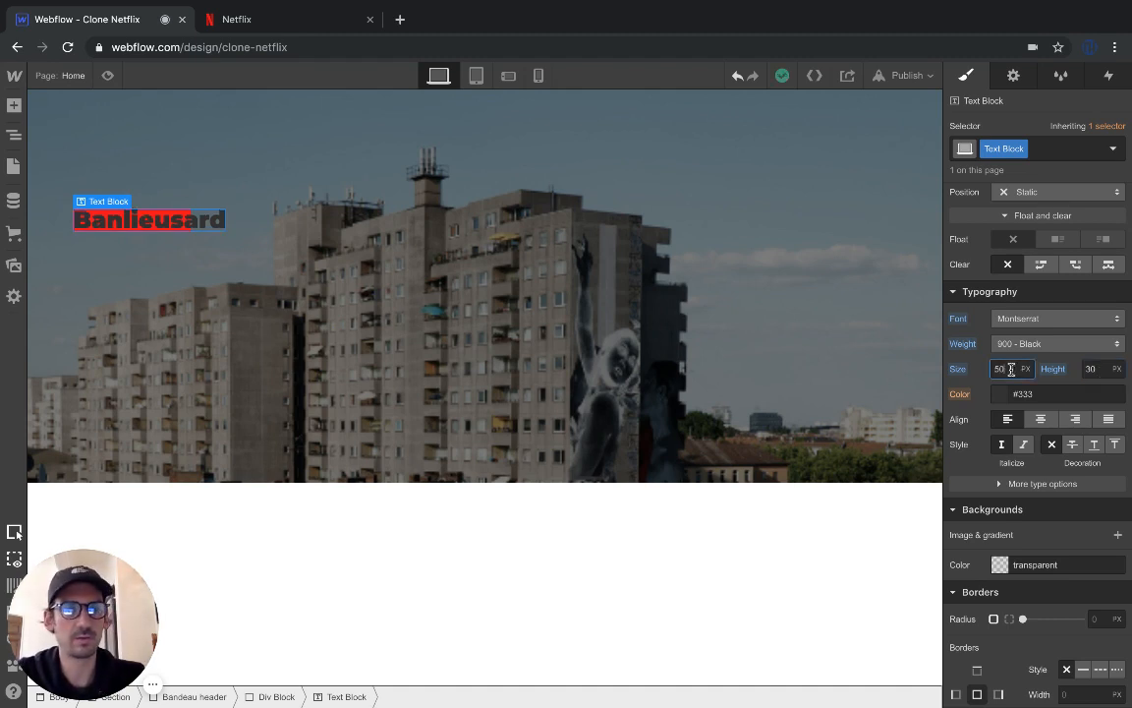
text(50)
key(Return)
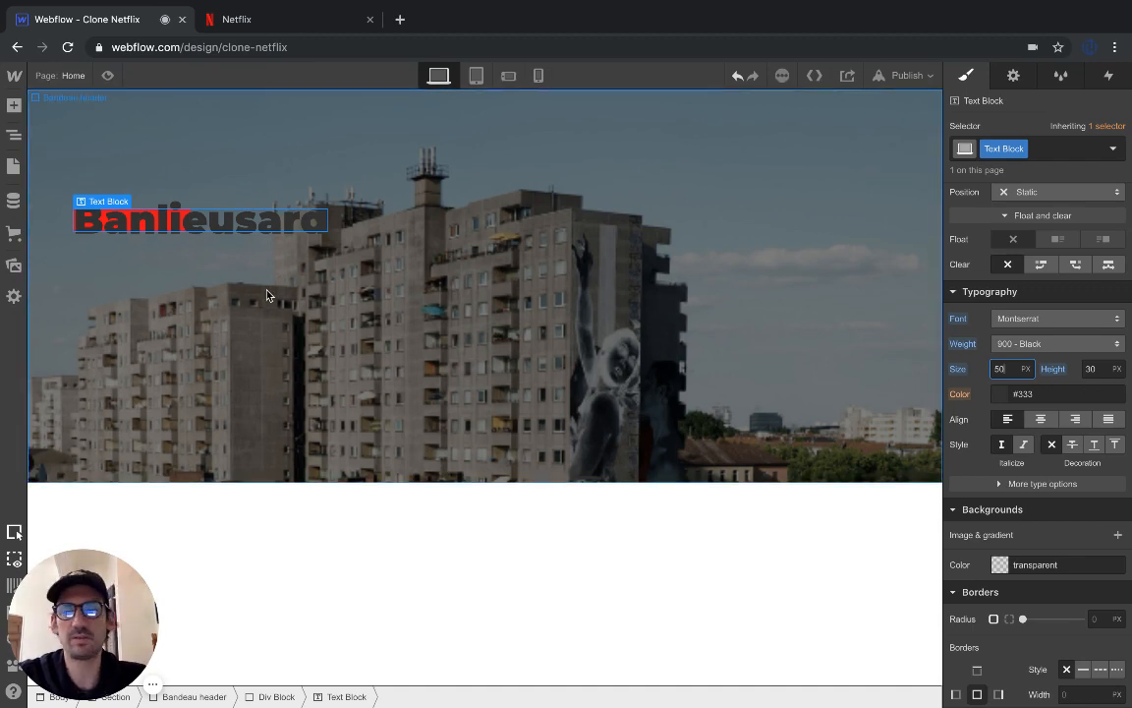
Resize the red div block containing the title to 400 px wide and 50 px high
click(240, 261)
click(115, 212)
mouse_move(113, 209)
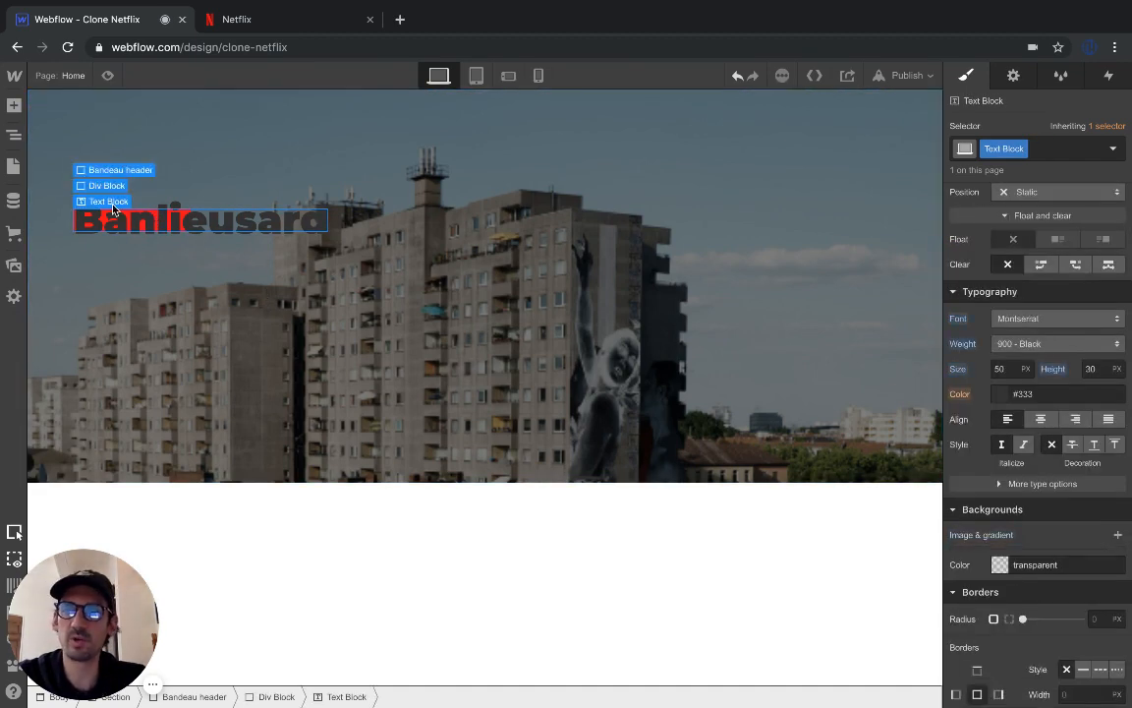
click(111, 187)
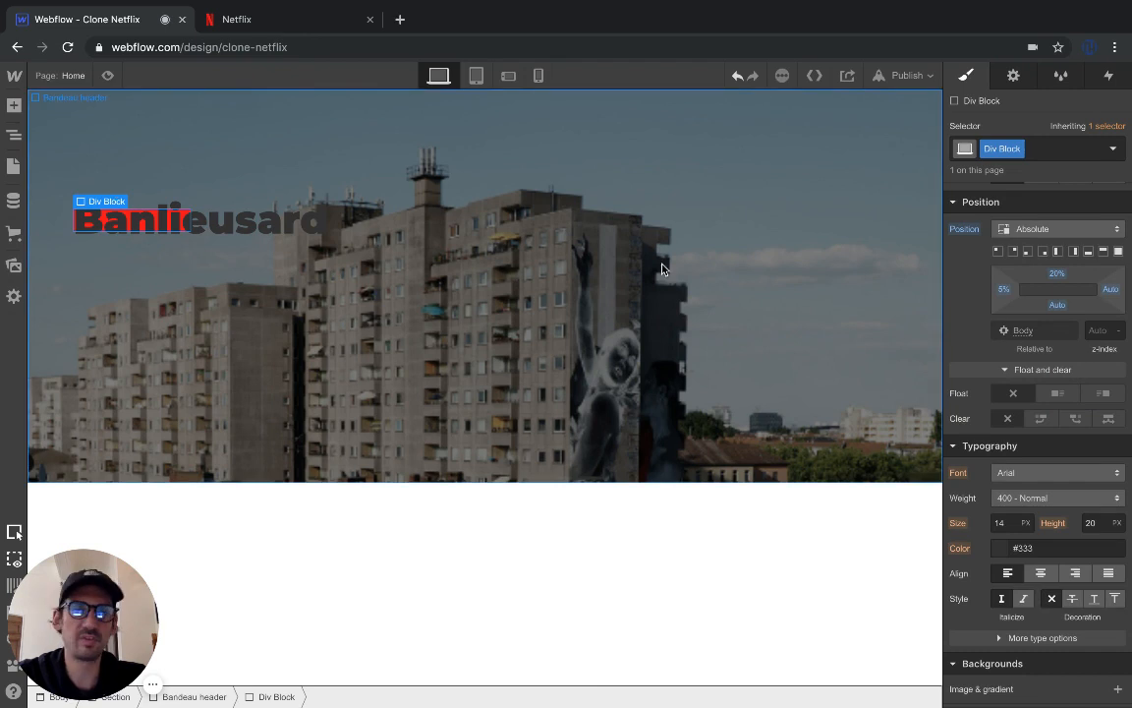
scroll(1049, 367, up, 5)
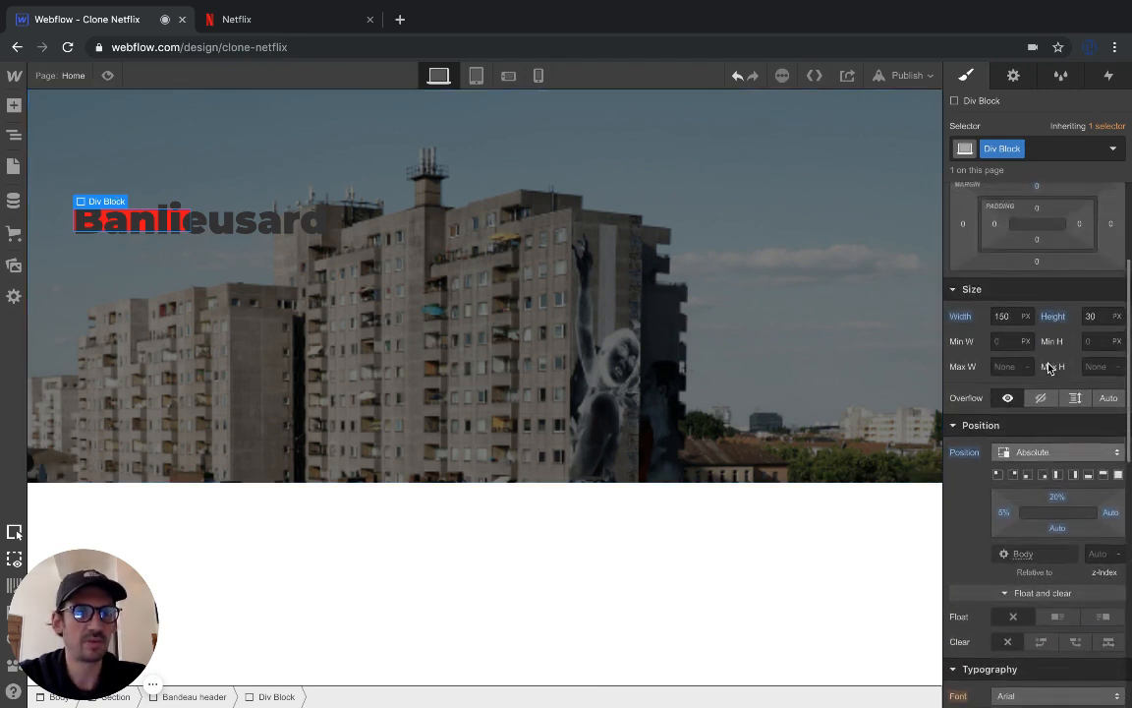
scroll(1049, 367, up, 1)
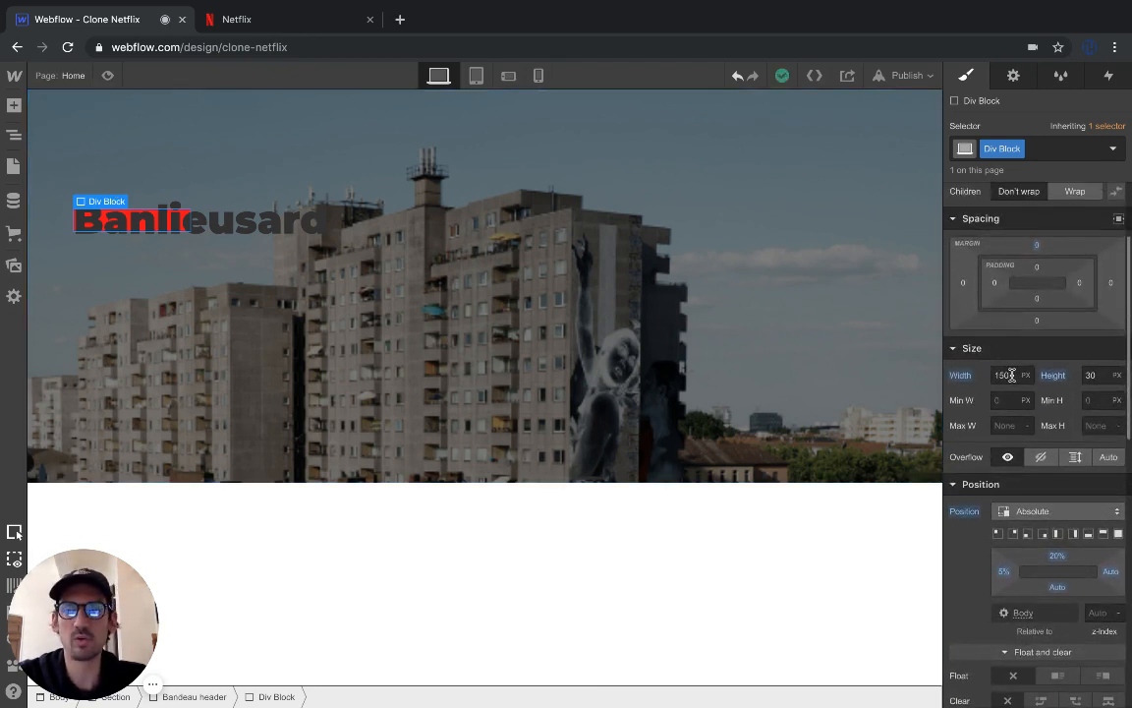
click(1011, 375)
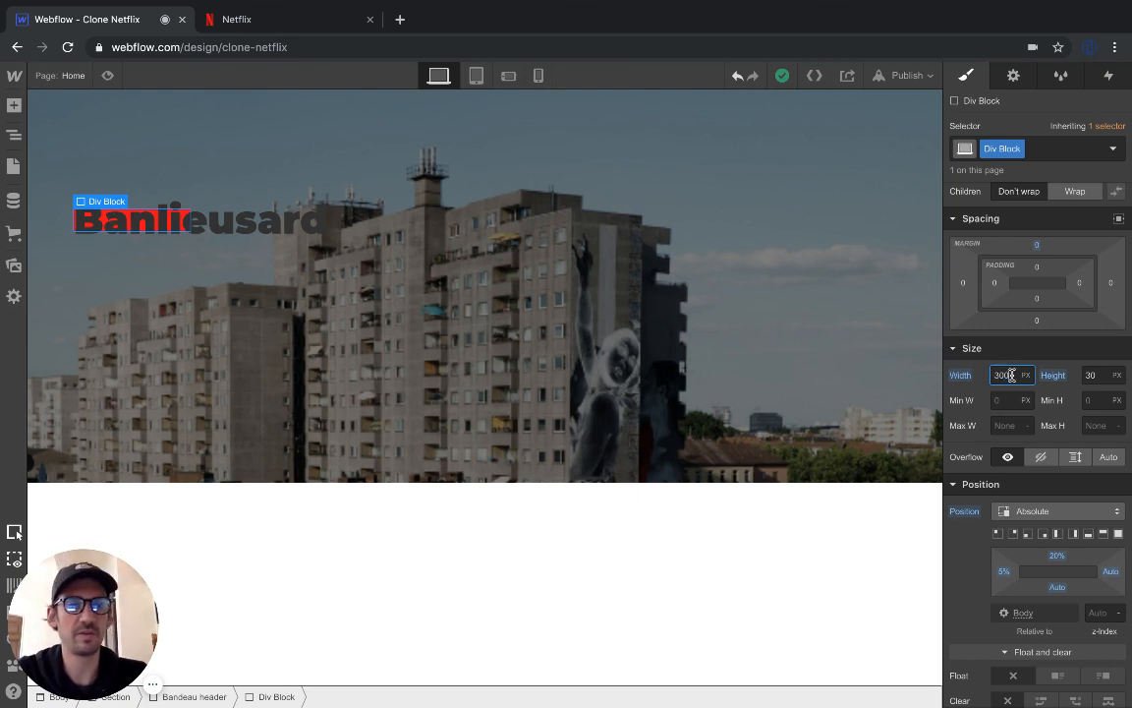
key(Return)
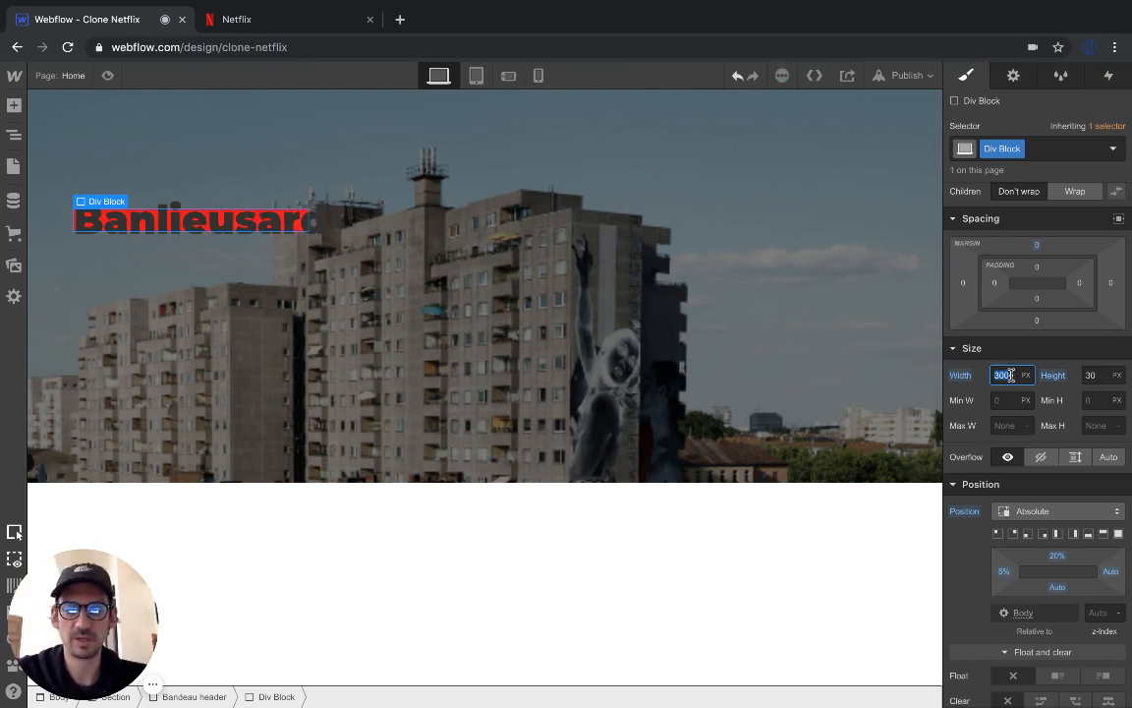
key(Return)
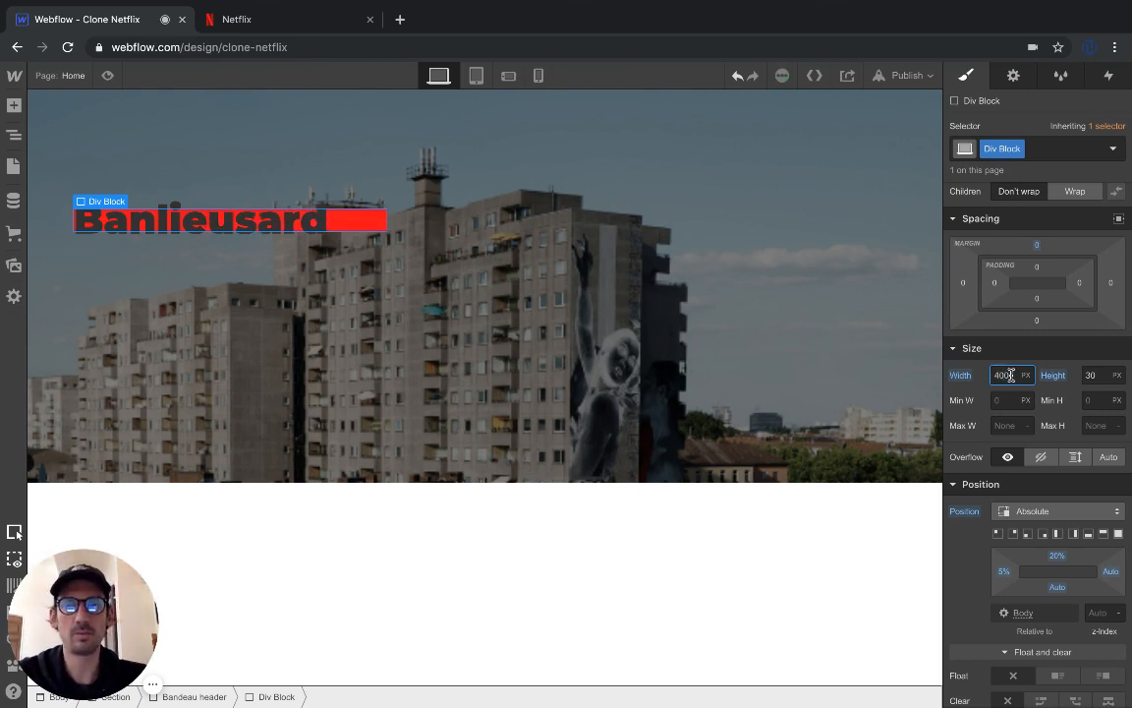
click(1093, 376)
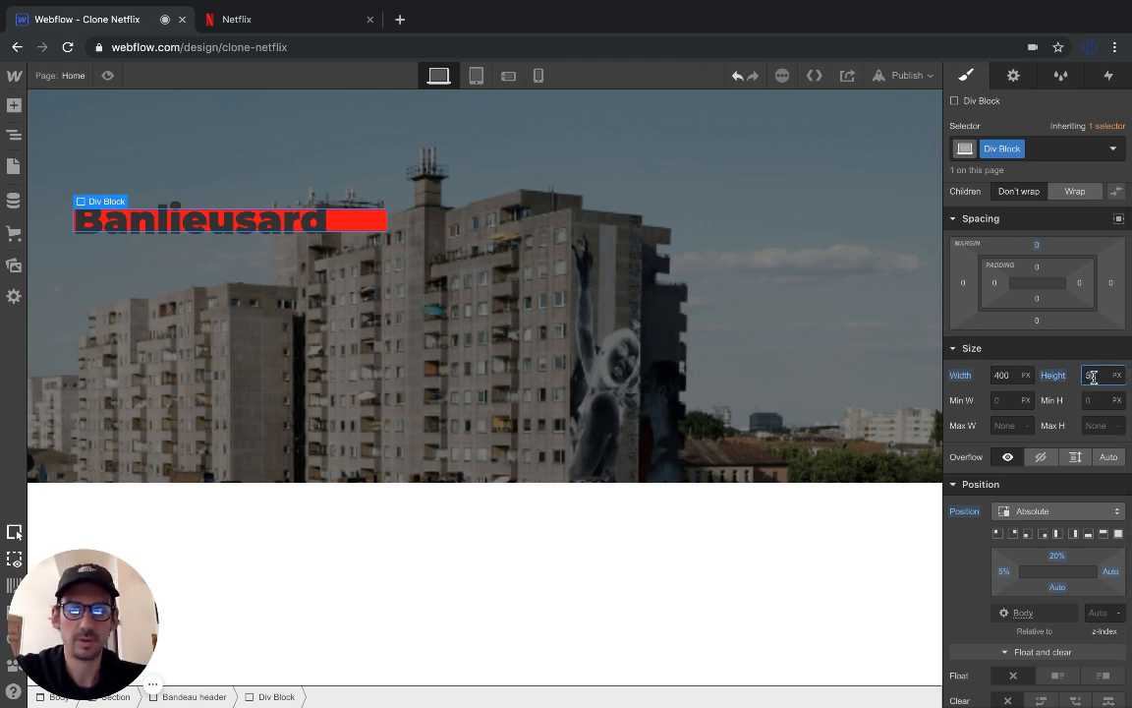
key(Return)
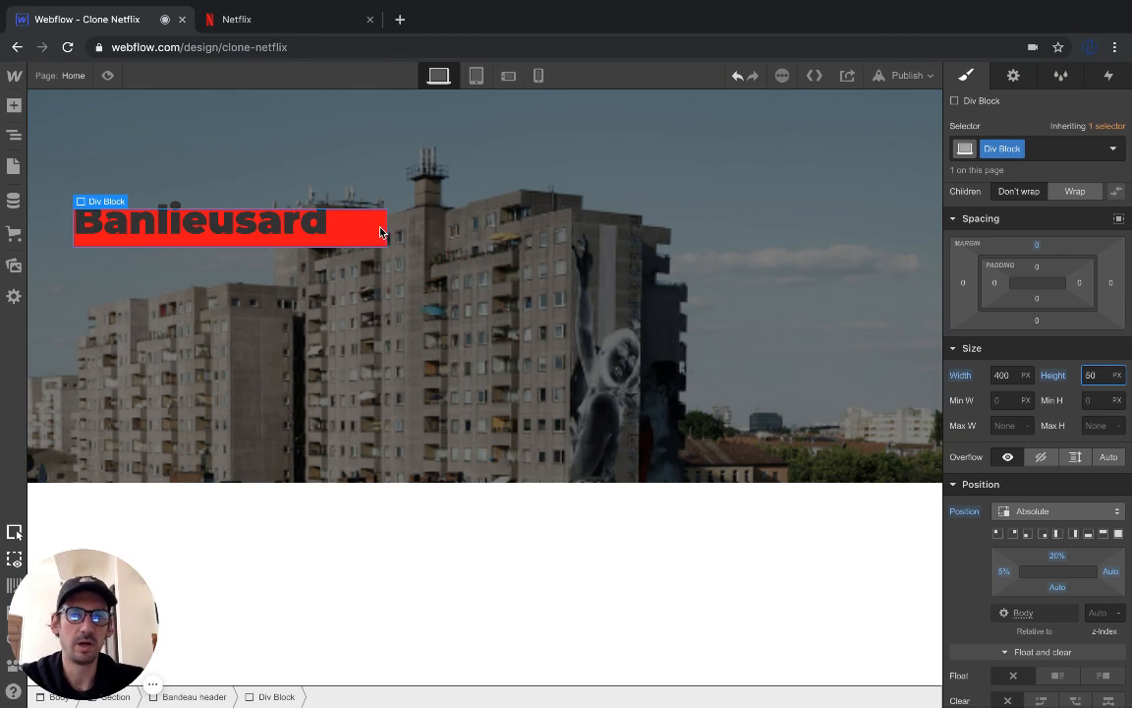
Change the div block's background color from red to transparent
scroll(1022, 585, down, 5)
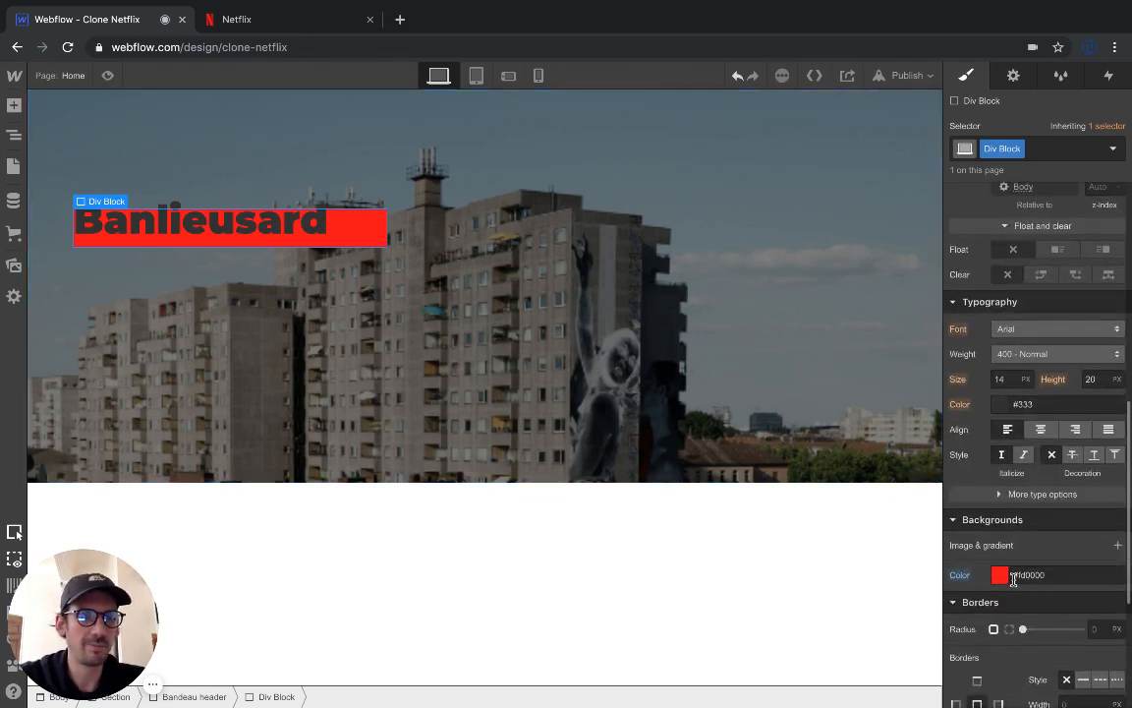
click(997, 573)
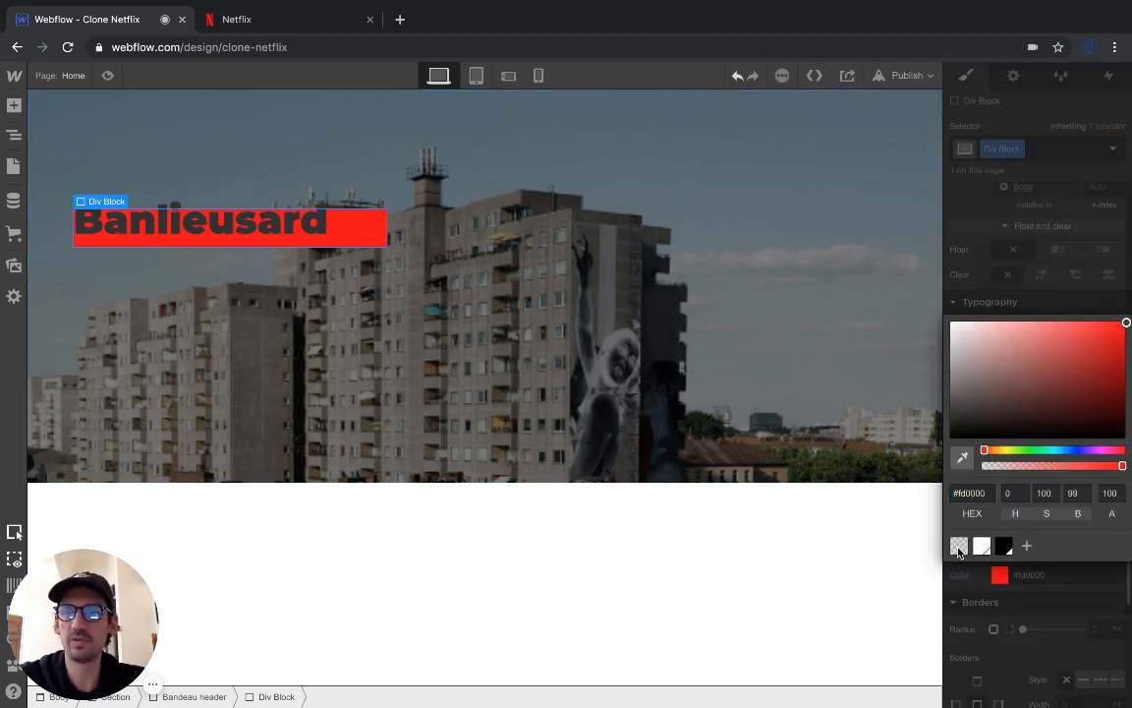
click(958, 549)
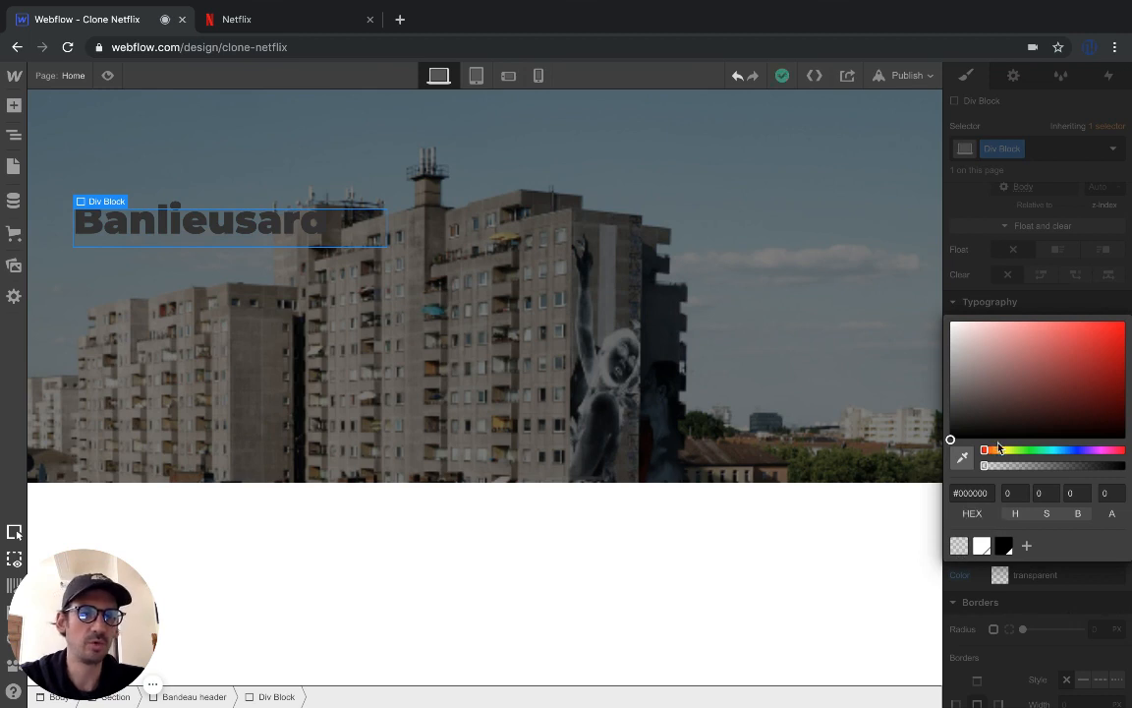
Try a light gray #cfcfcf background at 20% opacity on the div block, and reset it to transparent
drag(982, 433, 939, 343)
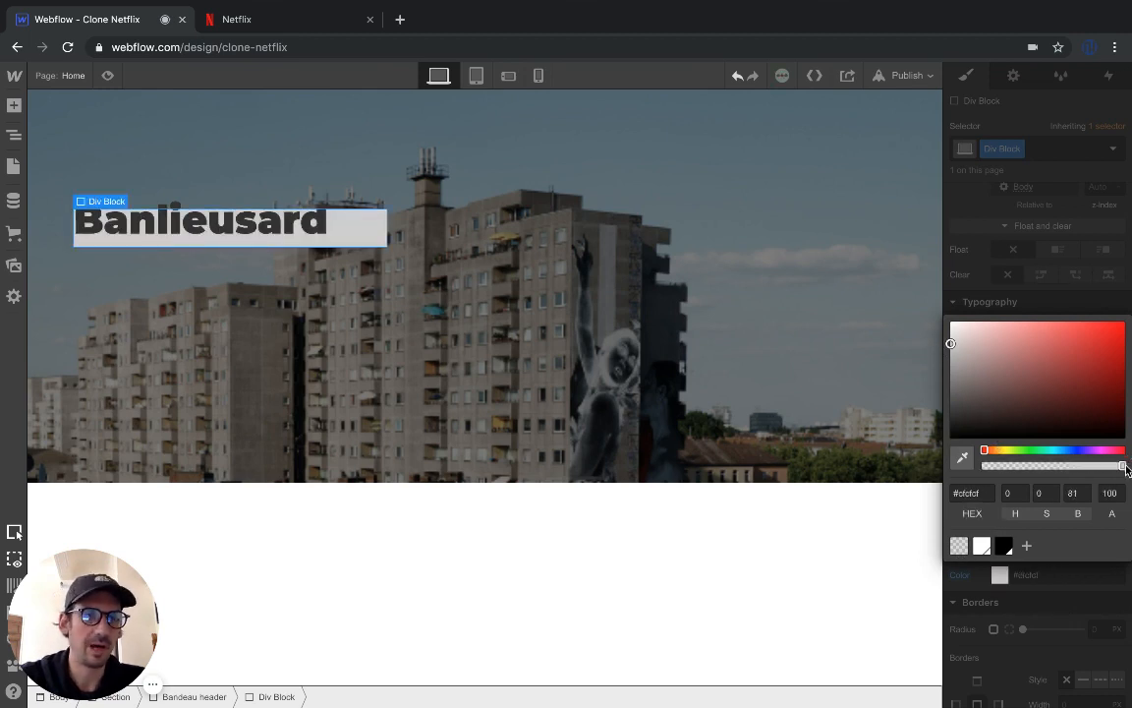
drag(1122, 466, 1019, 467)
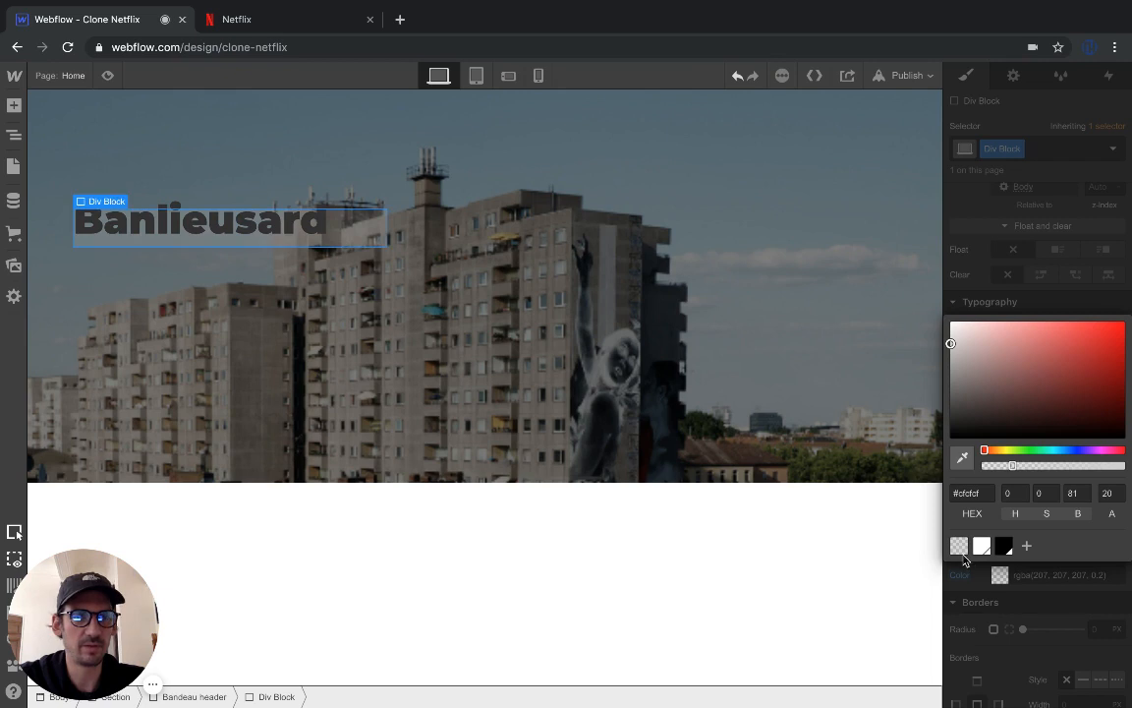
click(959, 546)
click(453, 367)
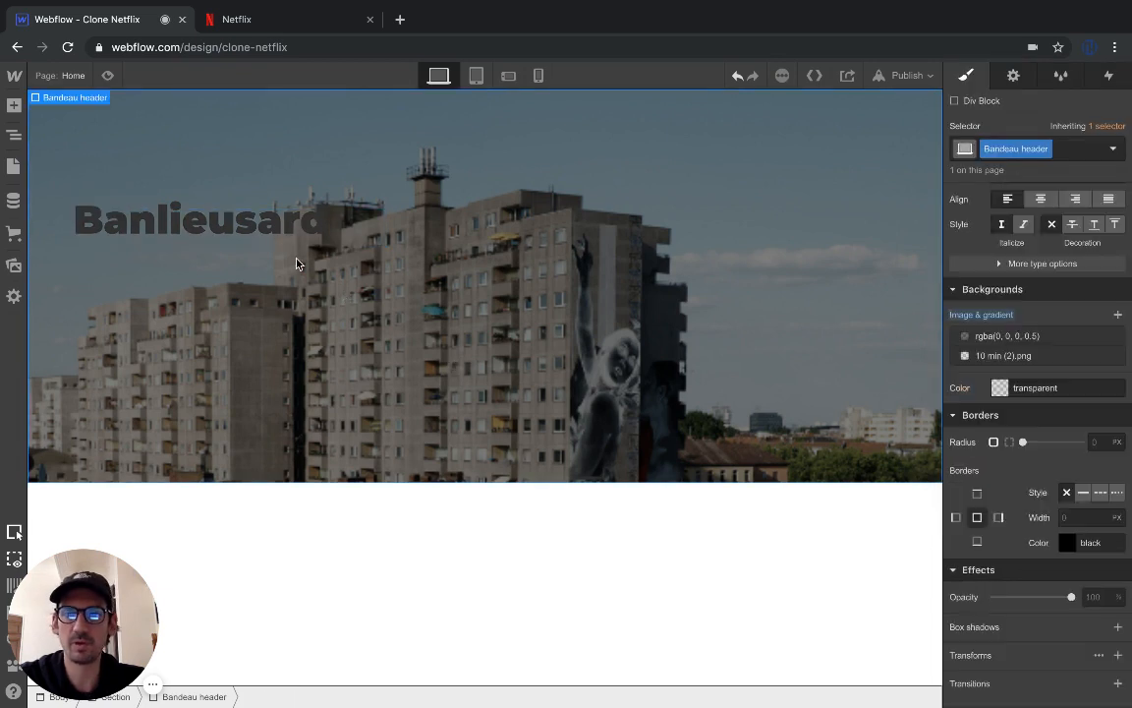
Italicize the "Banlieusard" title and set its text color to white
double_click(273, 225)
double_click(273, 225)
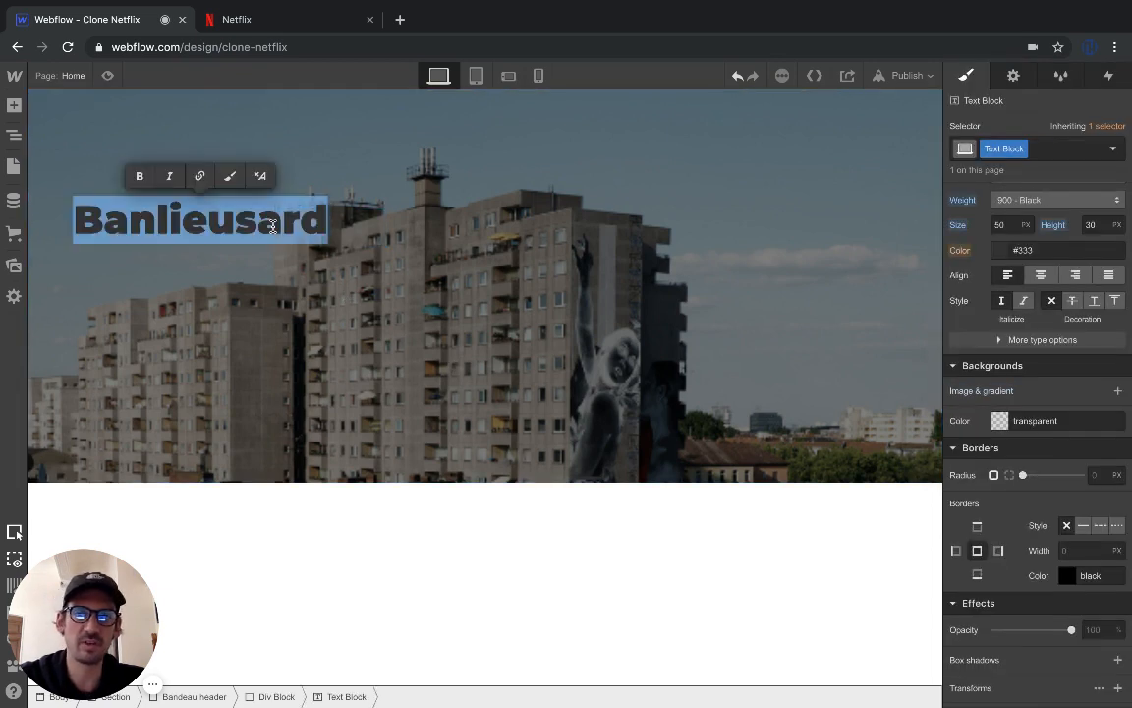
click(1024, 302)
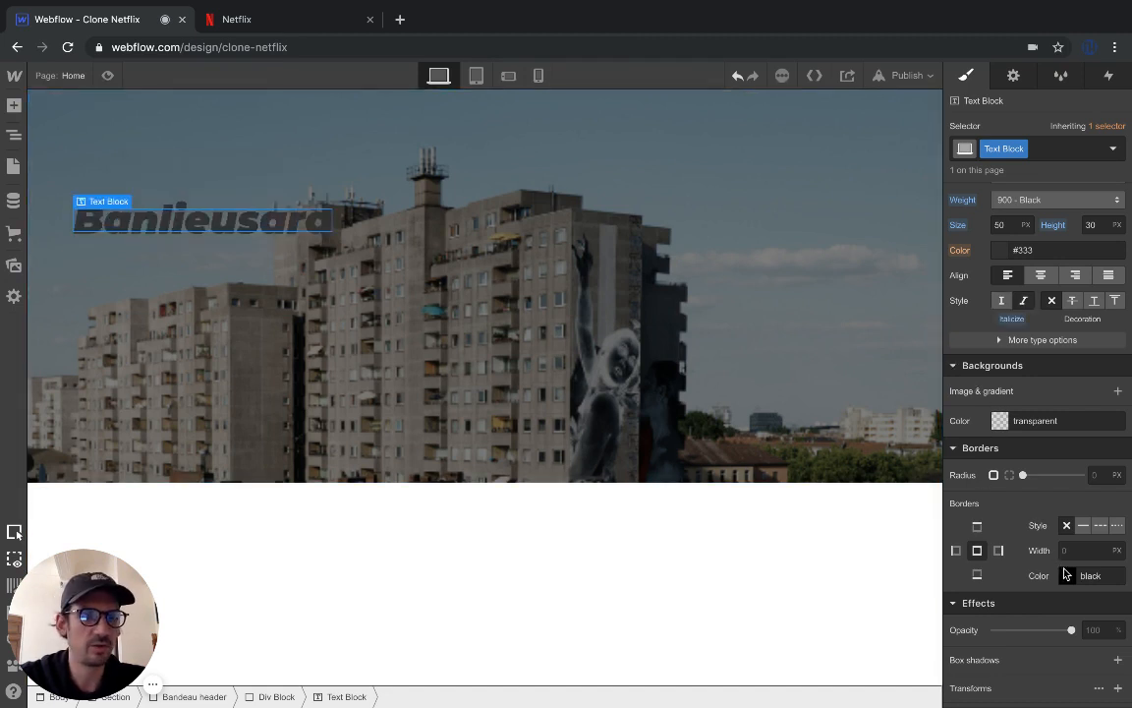
scroll(1032, 412, up, 2)
click(1003, 410)
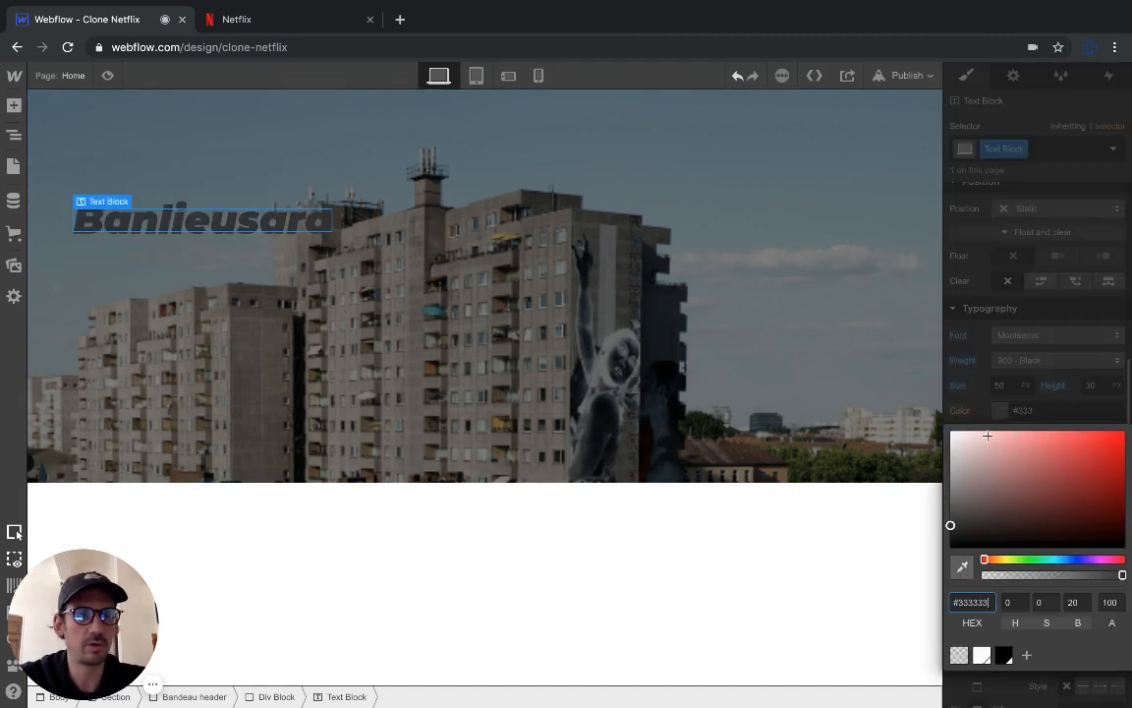
click(951, 432)
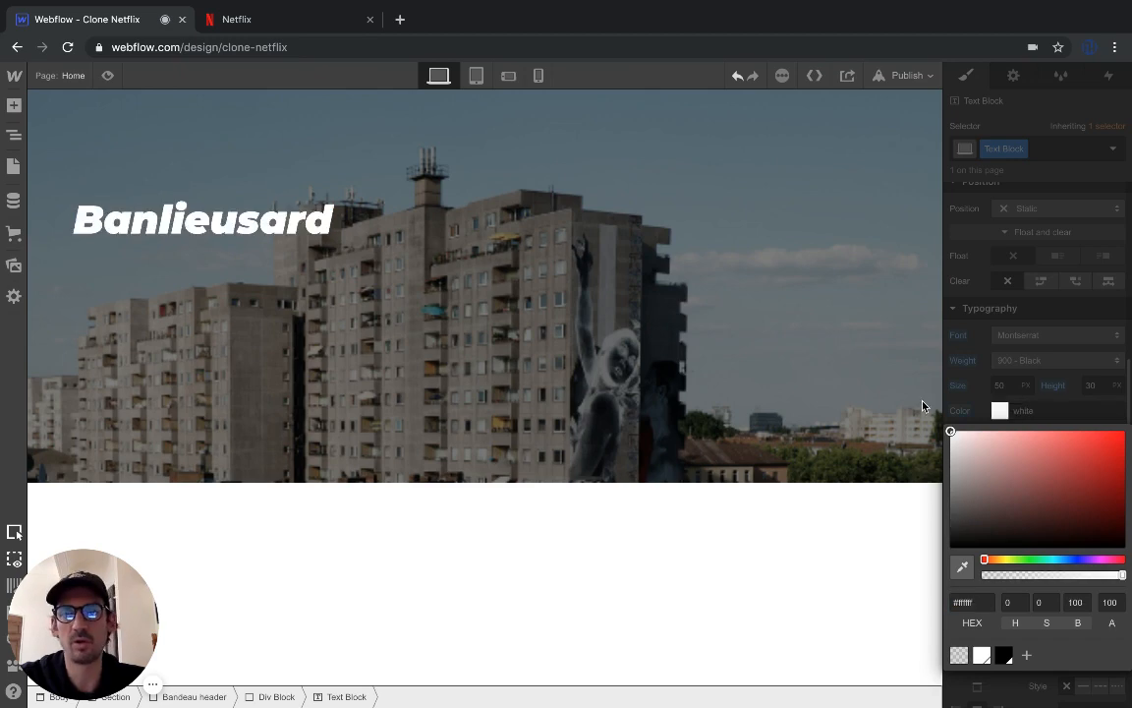
Offset the absolutely positioned div block holding the title by 25% from the top and 7% from the left
click(373, 313)
click(113, 214)
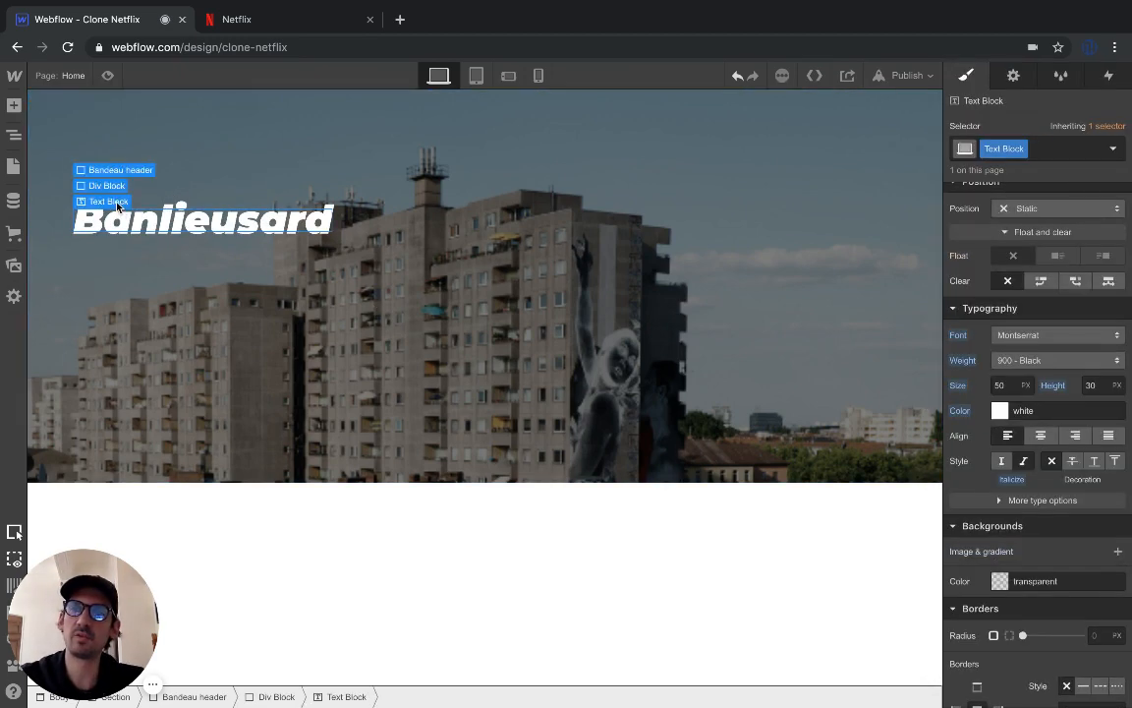
click(106, 186)
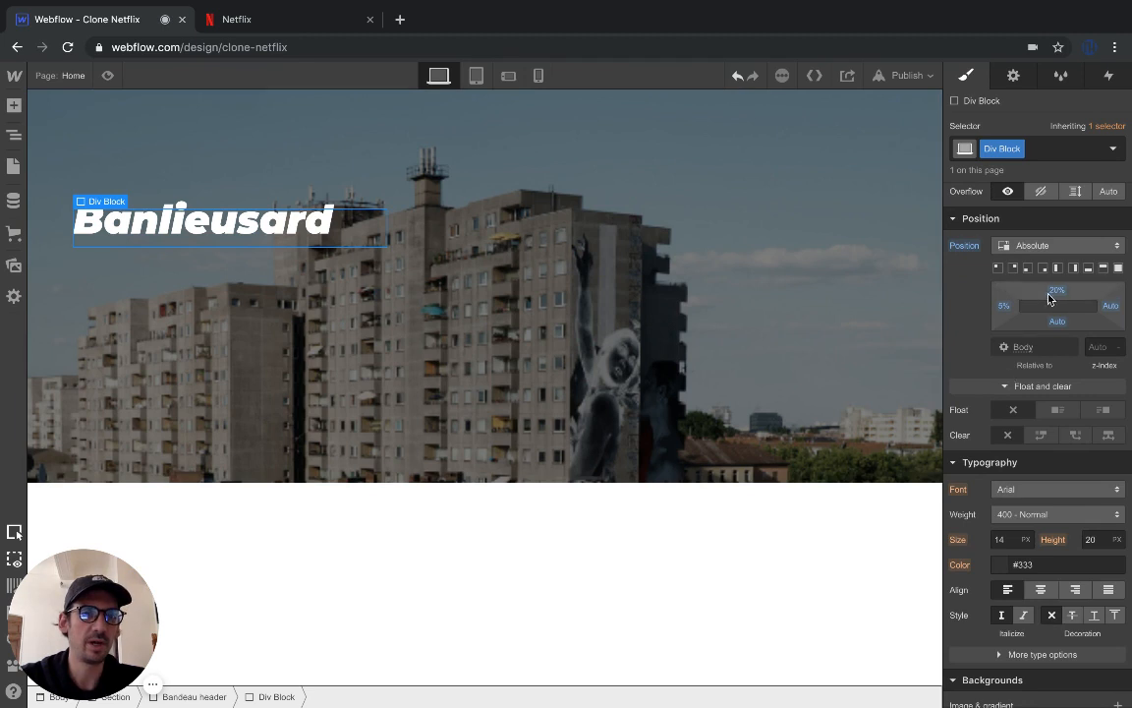
drag(1056, 296, 1010, 309)
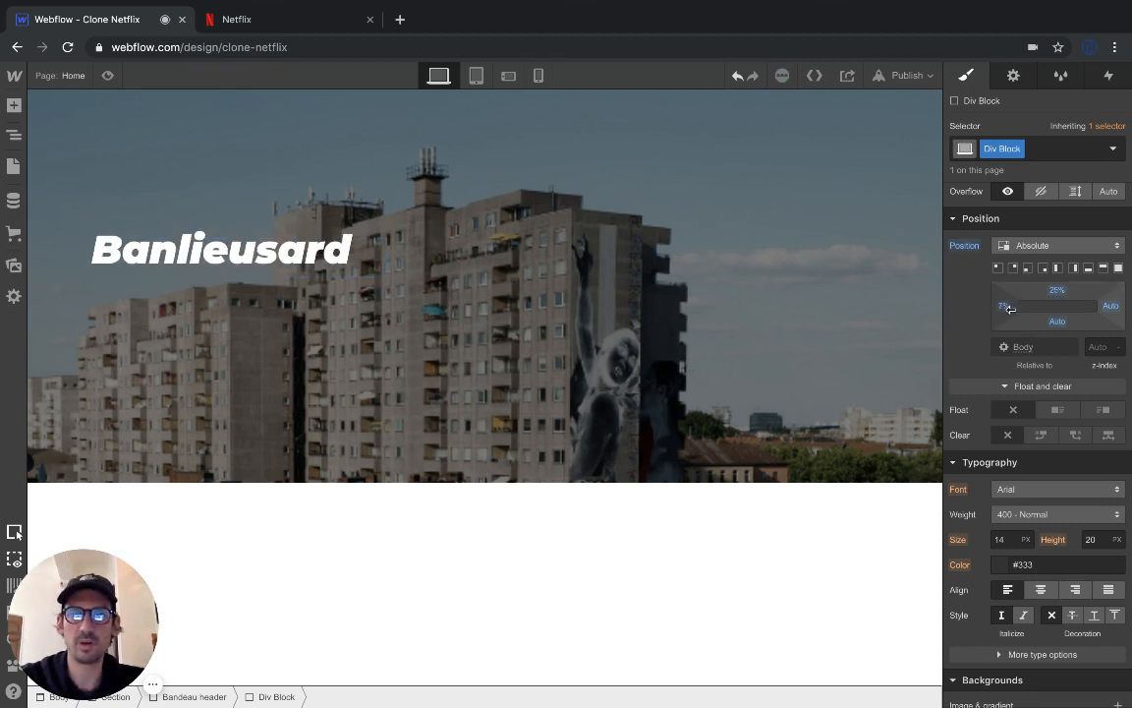
click(833, 313)
Compare the title's placement with the original Netflix page, and return to the Webflow project
click(179, 252)
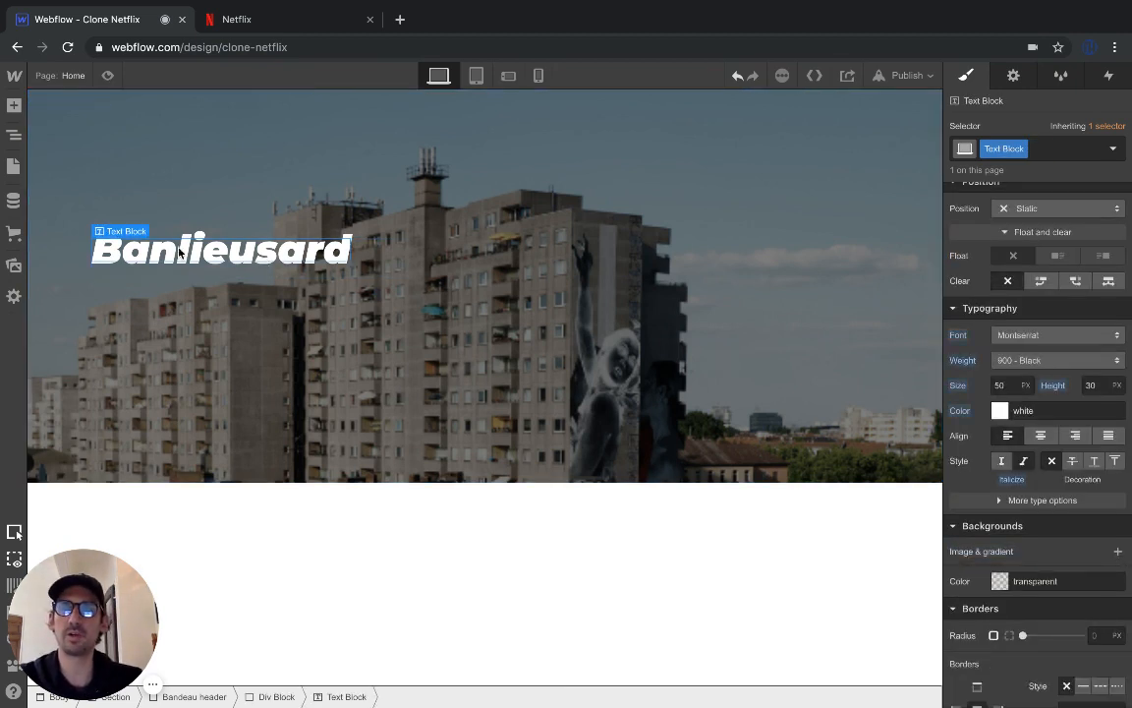
mouse_move(117, 236)
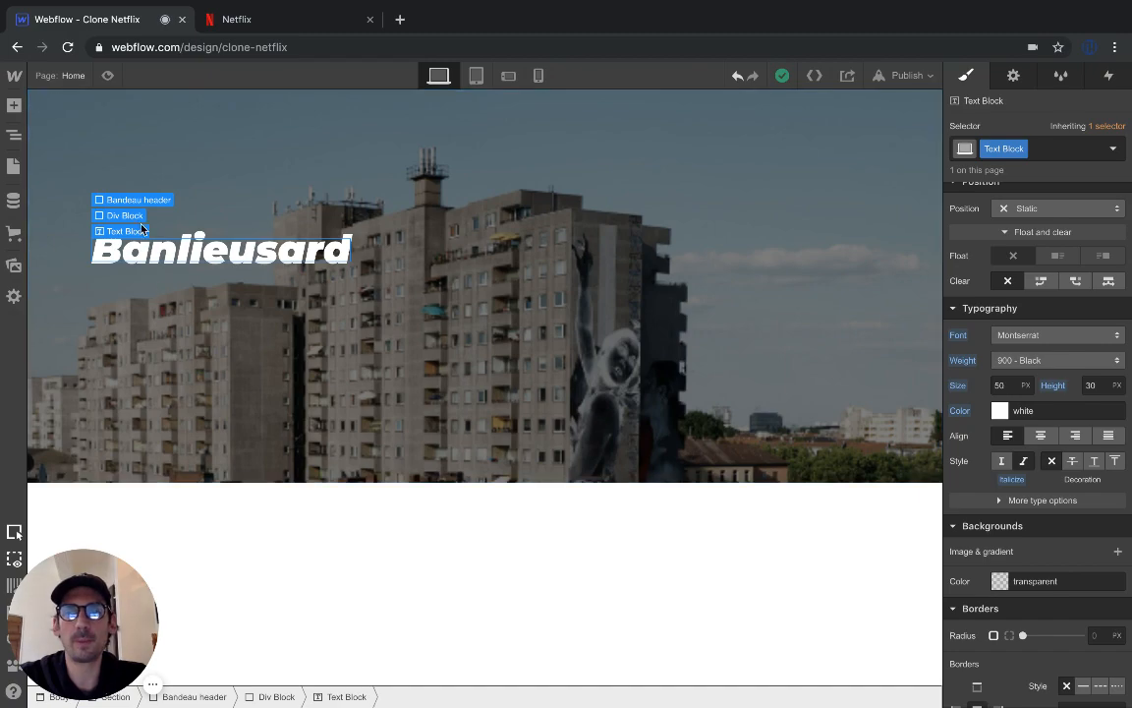
click(259, 20)
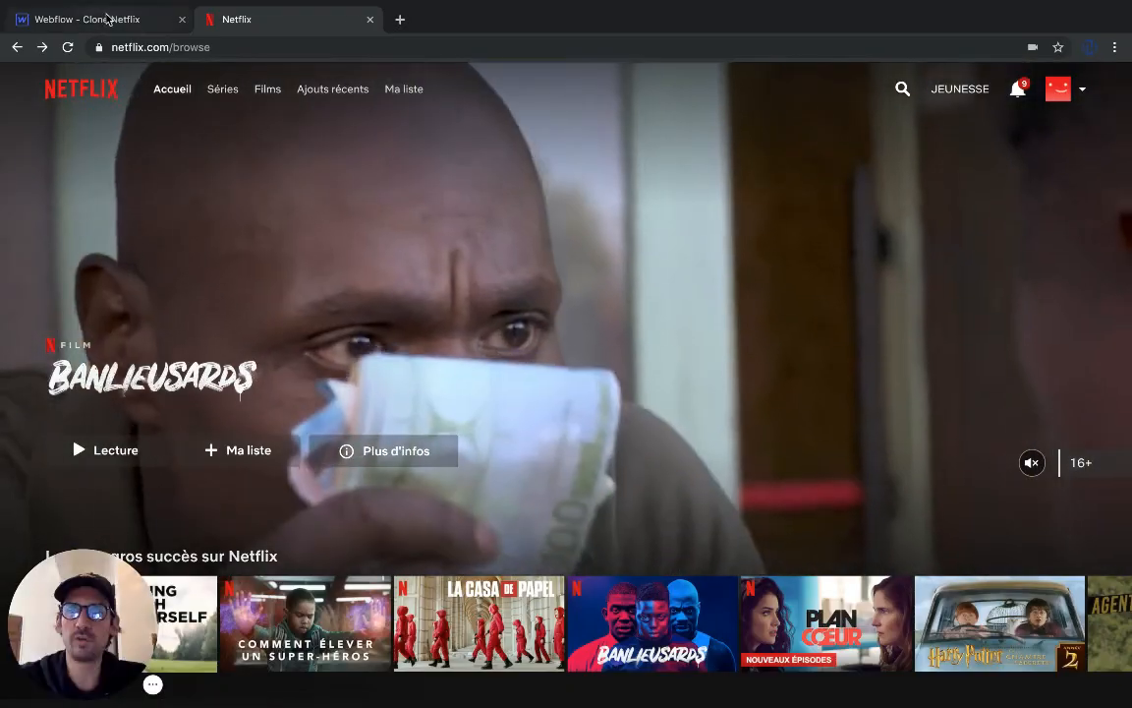
click(88, 19)
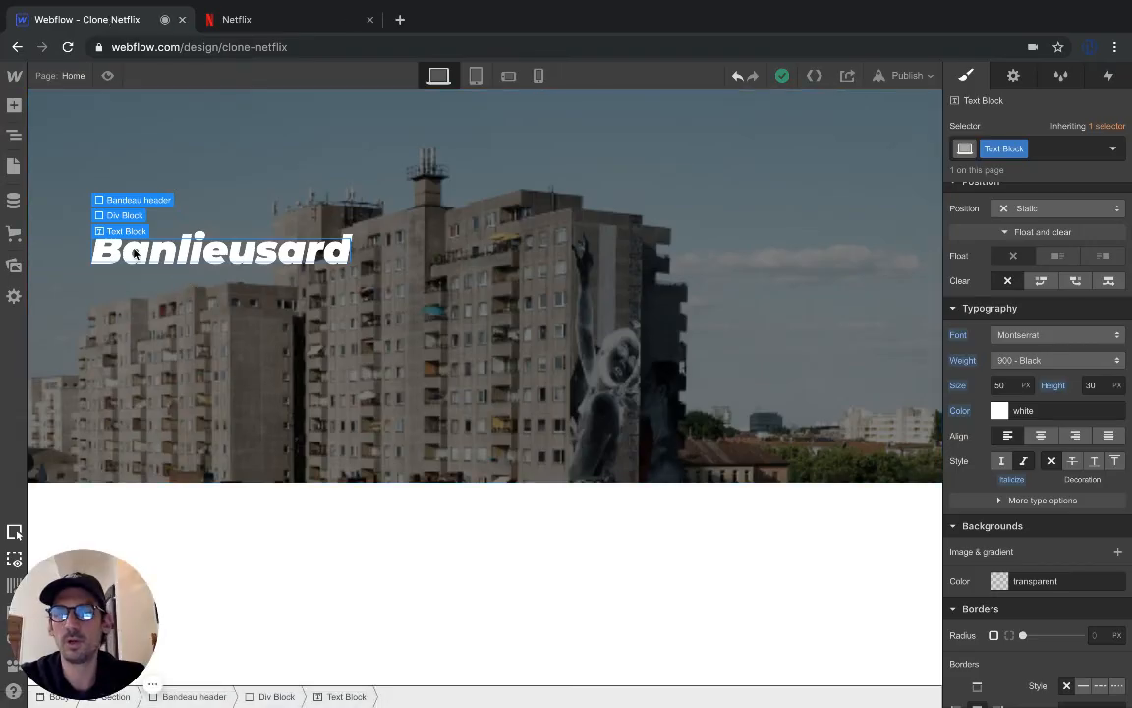
Add a paragraph inside the div block that holds the "Banlieusard" title
click(14, 135)
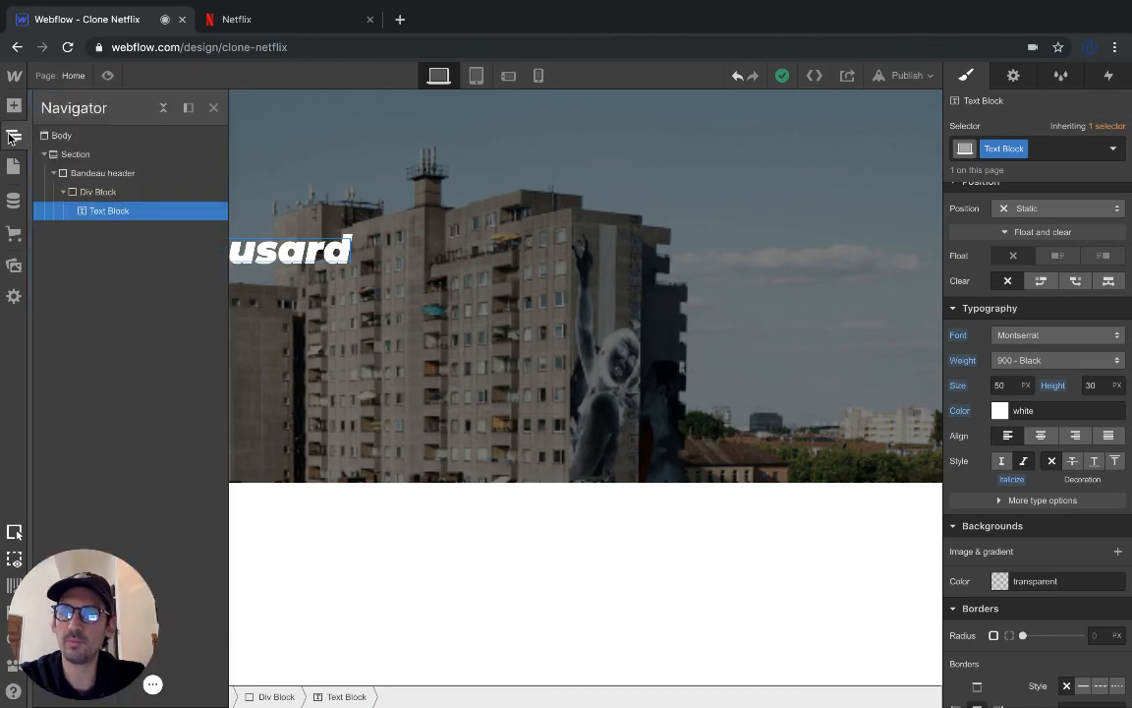
click(77, 193)
click(14, 105)
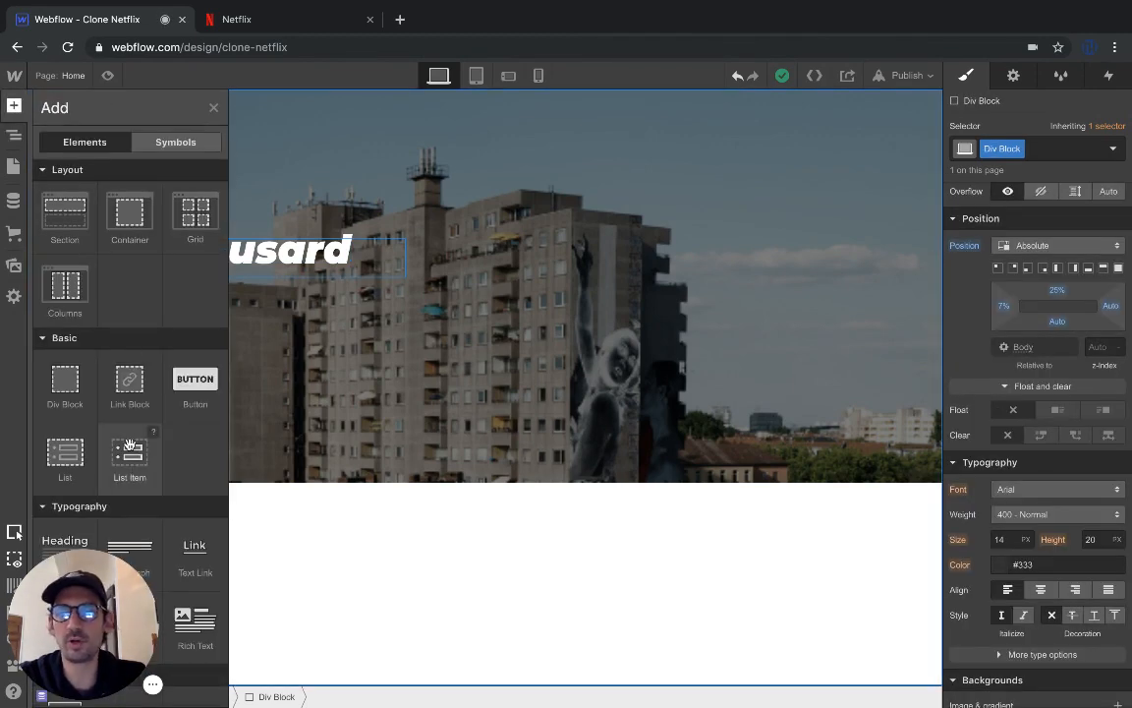
scroll(124, 393, down, 4)
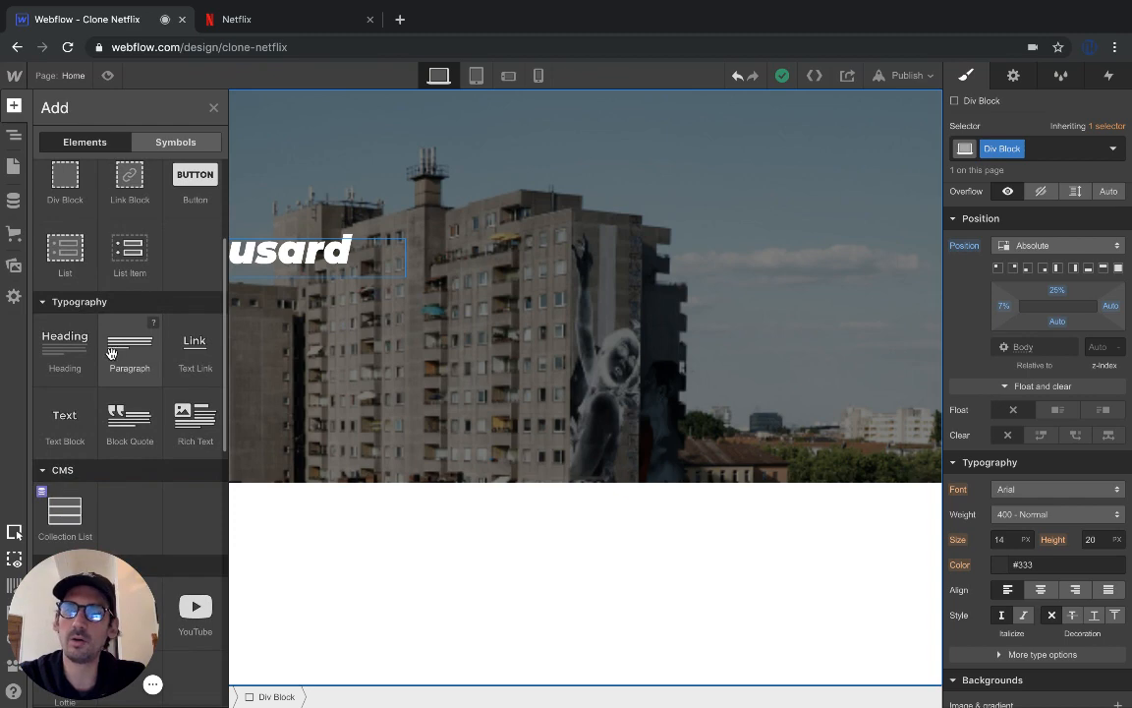
click(120, 361)
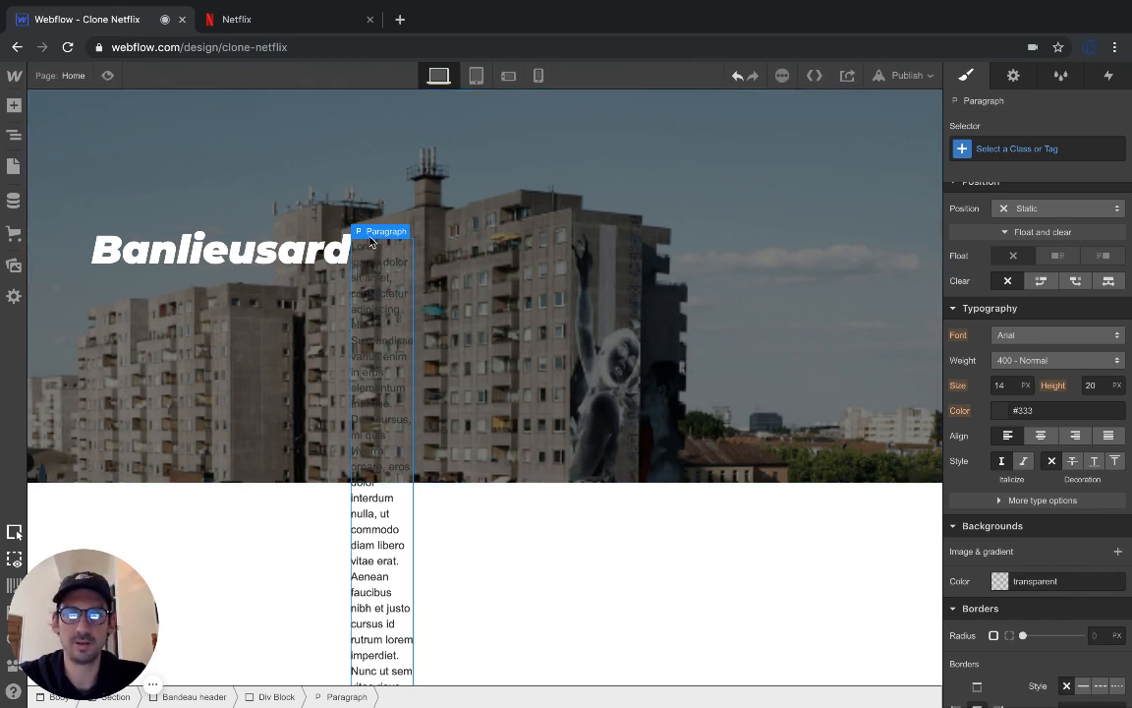
Set the paragraph to clear left and give it a horizontal flex layout aligned to the start
click(14, 135)
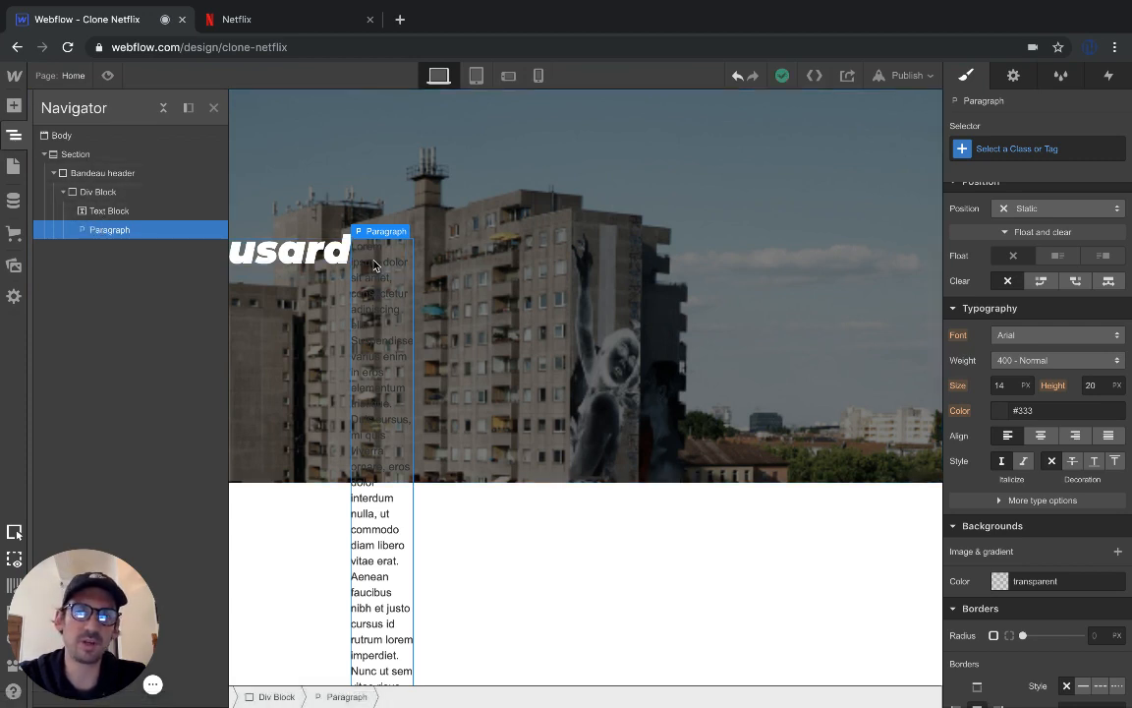
scroll(1050, 390, up, 3)
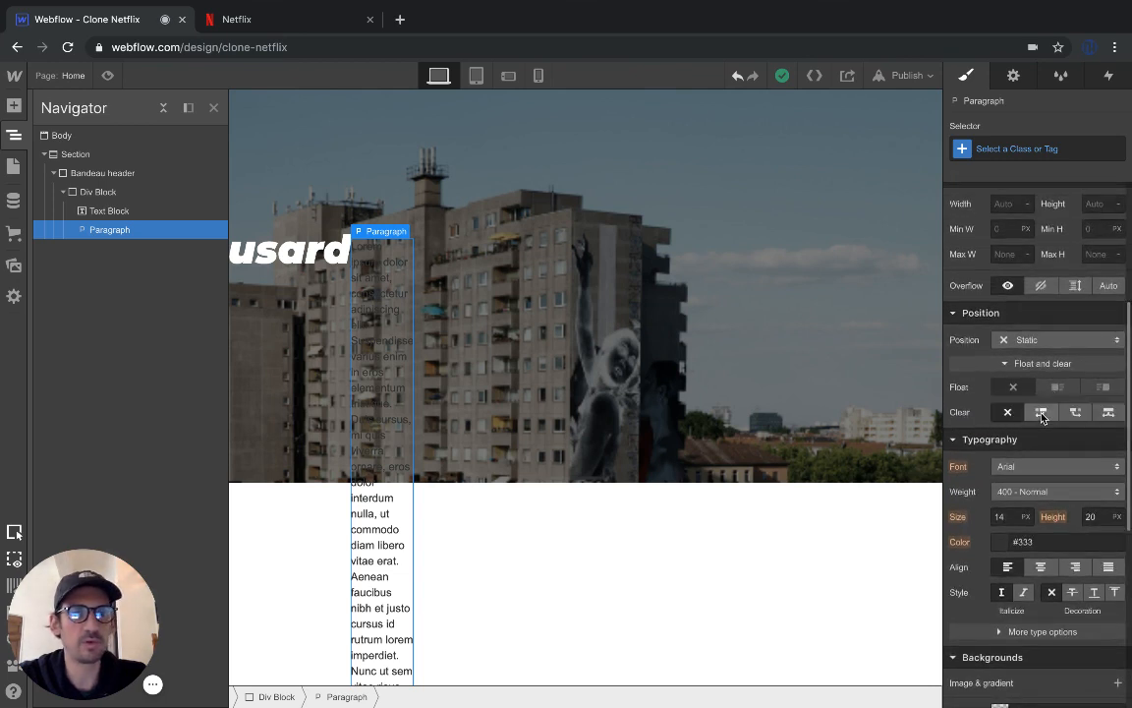
click(1043, 417)
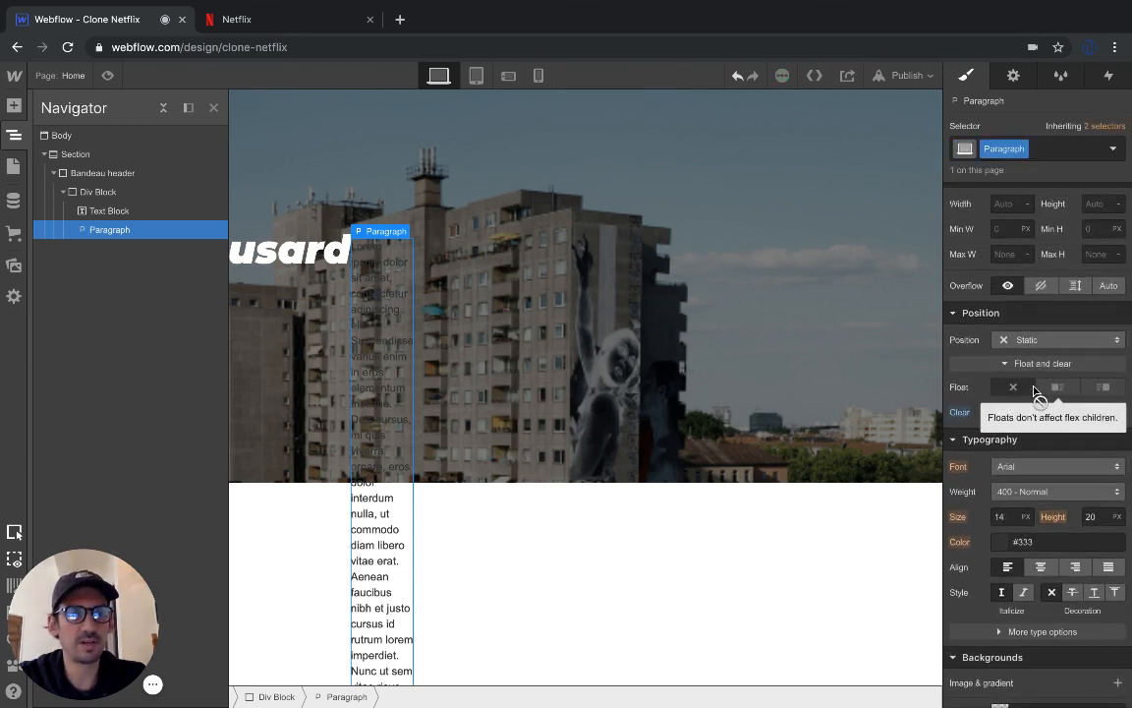
scroll(1035, 391, up, 5)
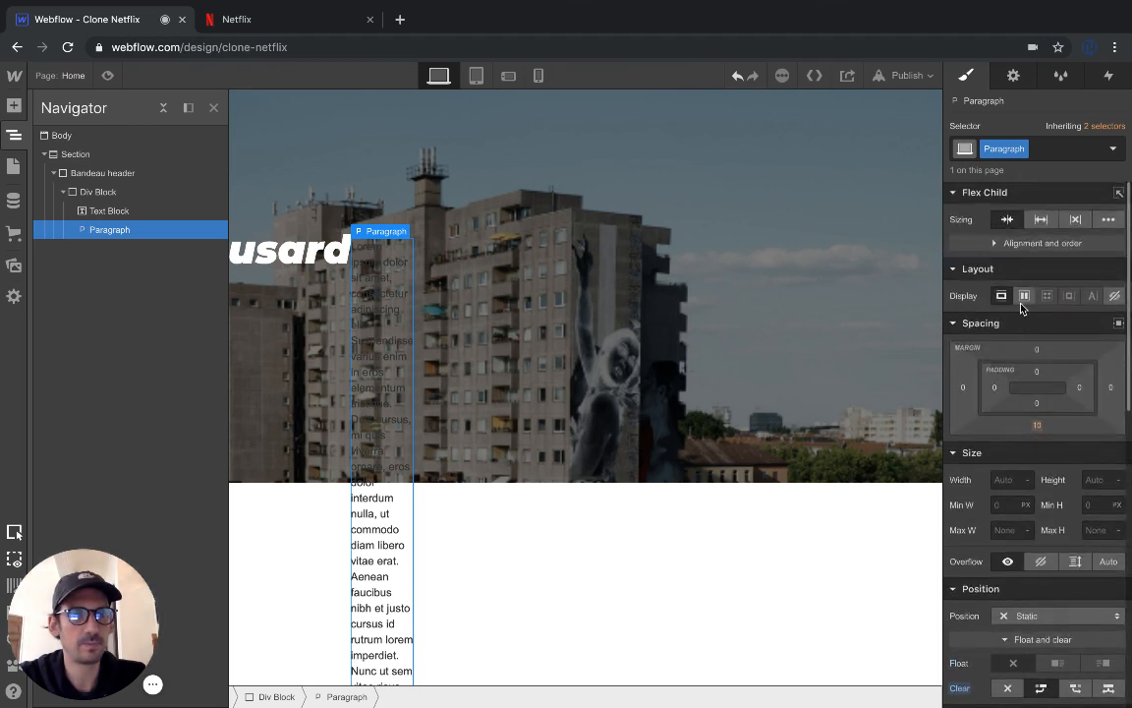
click(1023, 296)
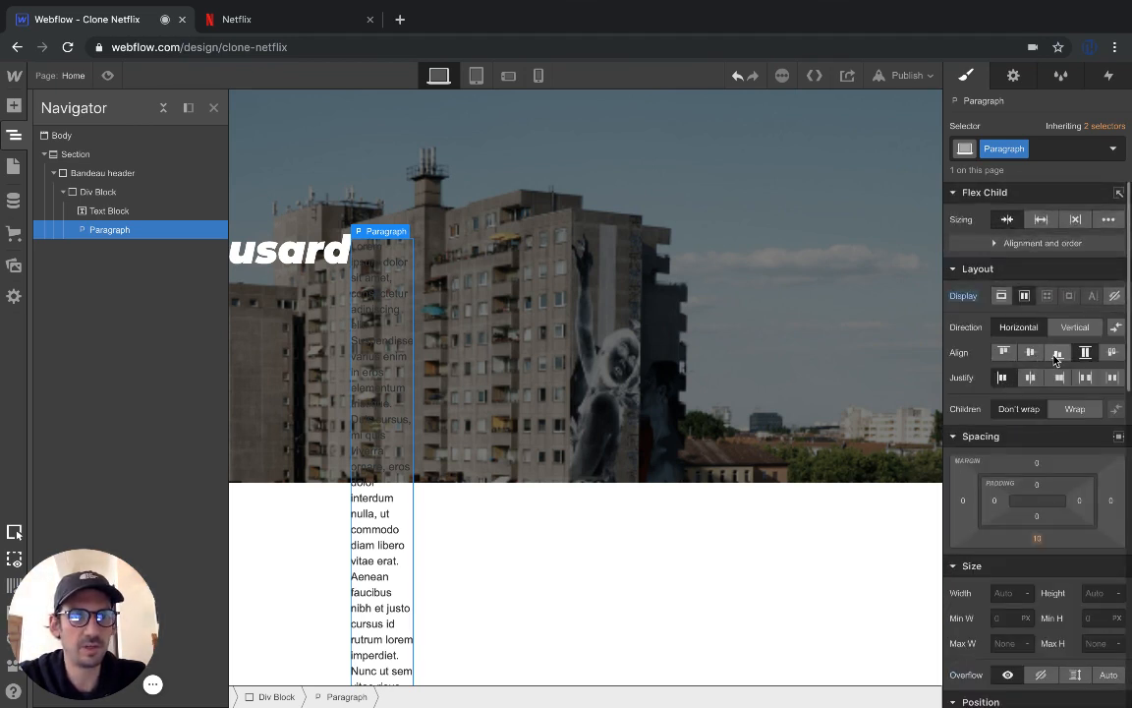
click(1003, 351)
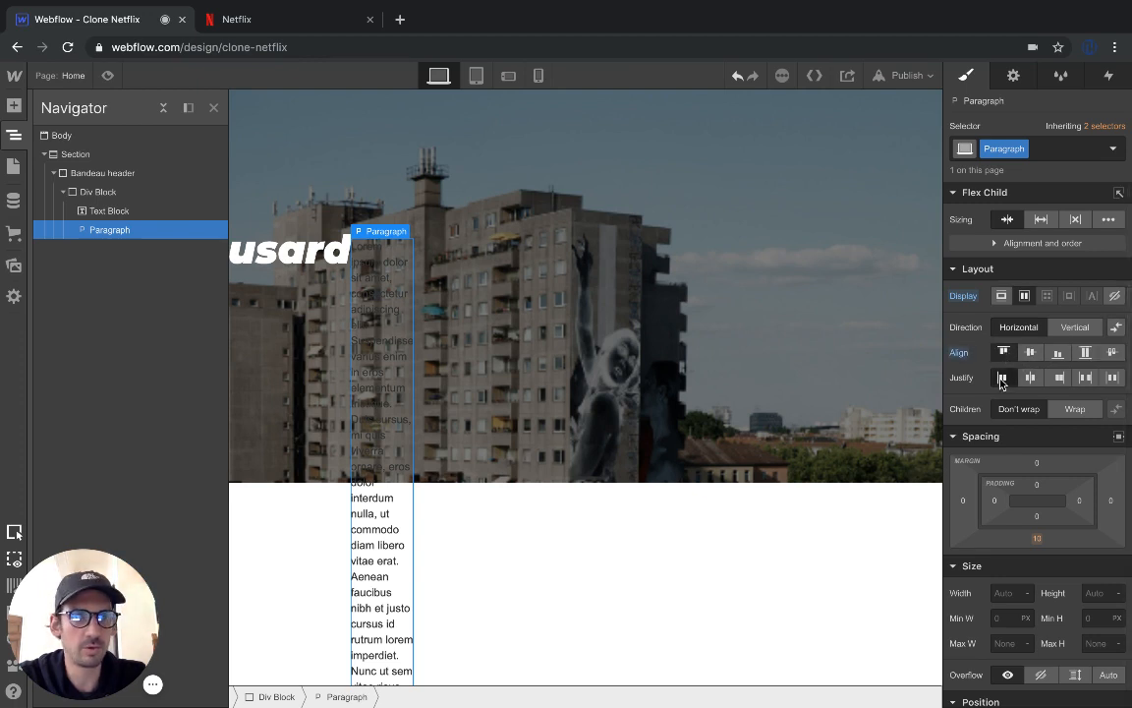
Set the paragraph's position to Relative and its clear option to none
scroll(983, 408, down, 3)
click(1039, 448)
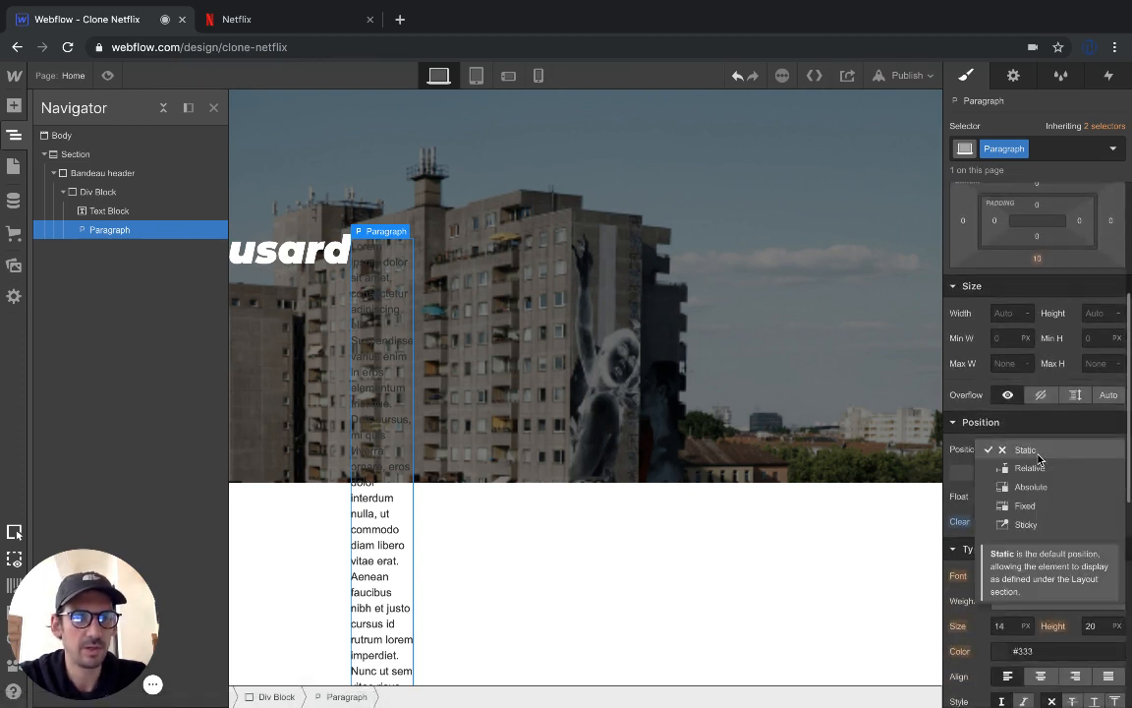
click(1030, 468)
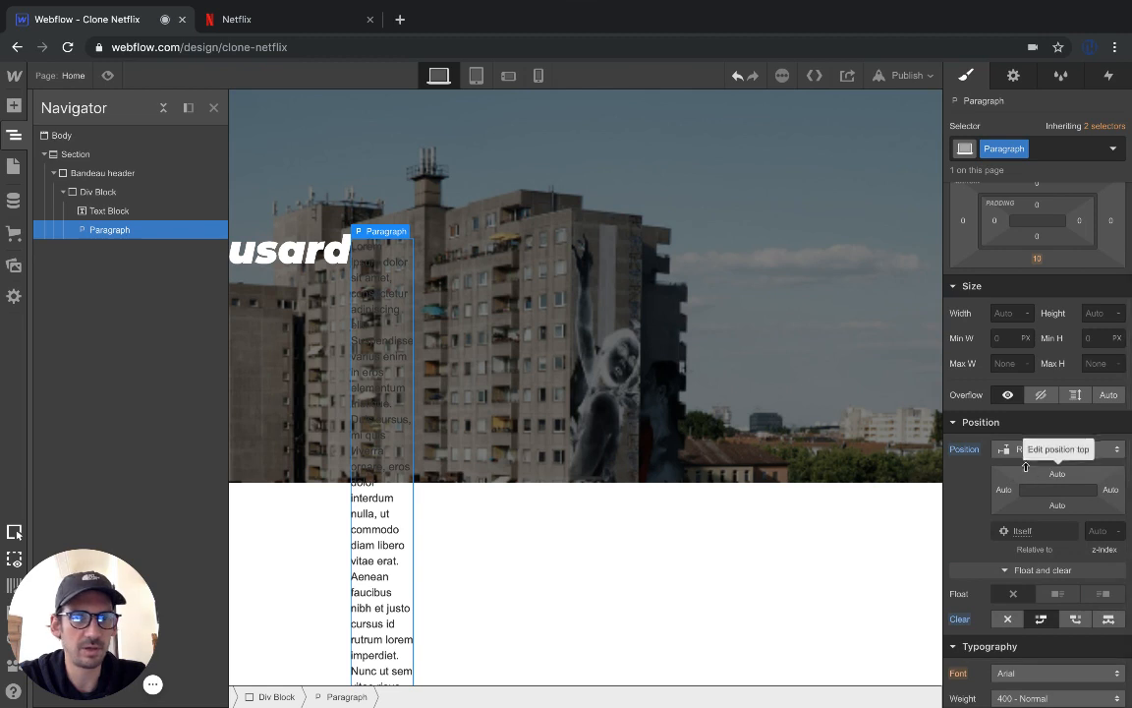
scroll(1023, 469, down, 1)
scroll(1023, 469, down, 1)
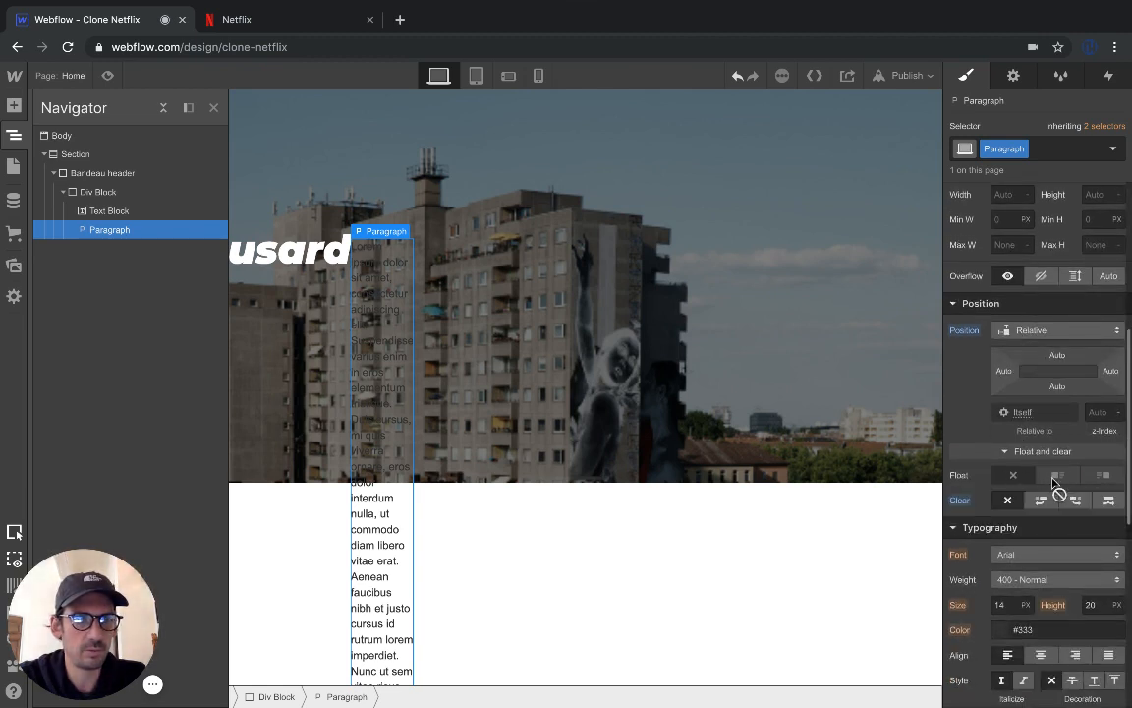
Check the type and float options of the "Banlieusard" title and set its position to Relative
click(294, 251)
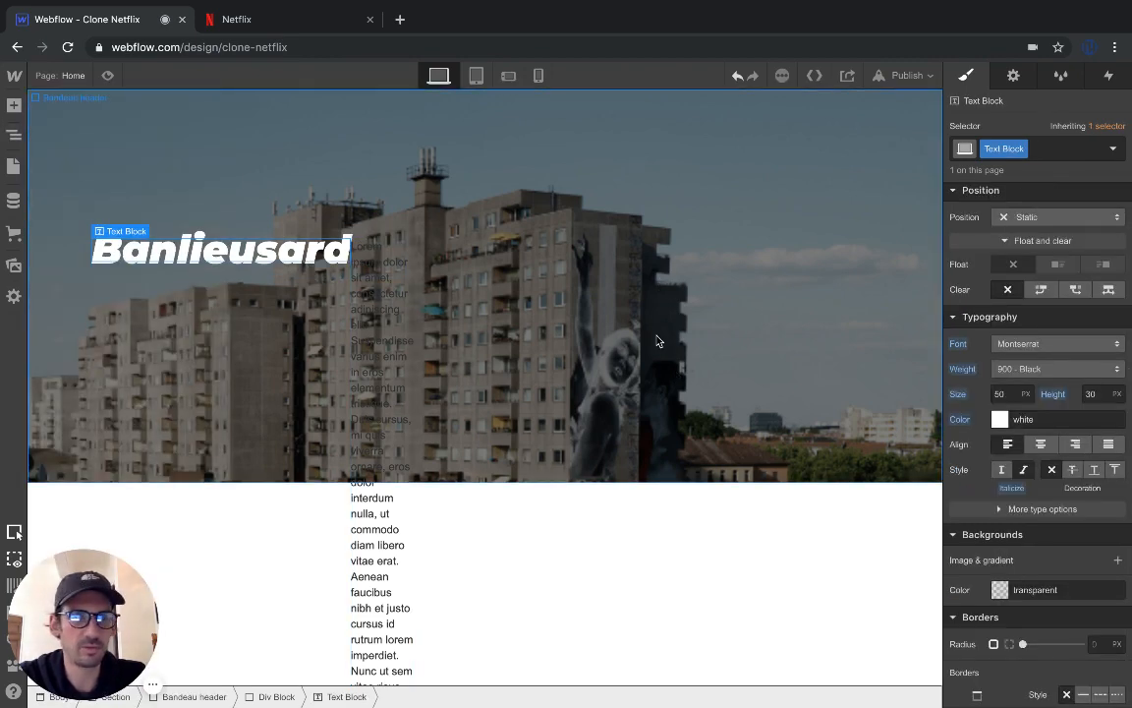
scroll(1007, 489, down, 5)
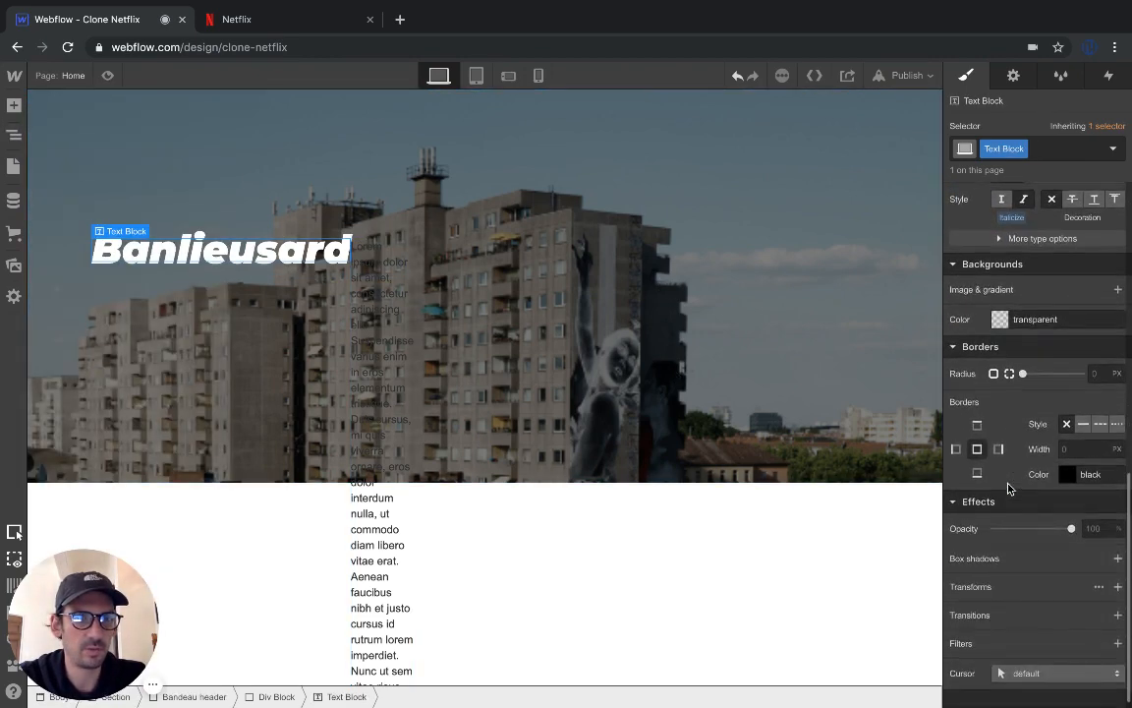
scroll(1007, 489, up, 5)
click(1004, 481)
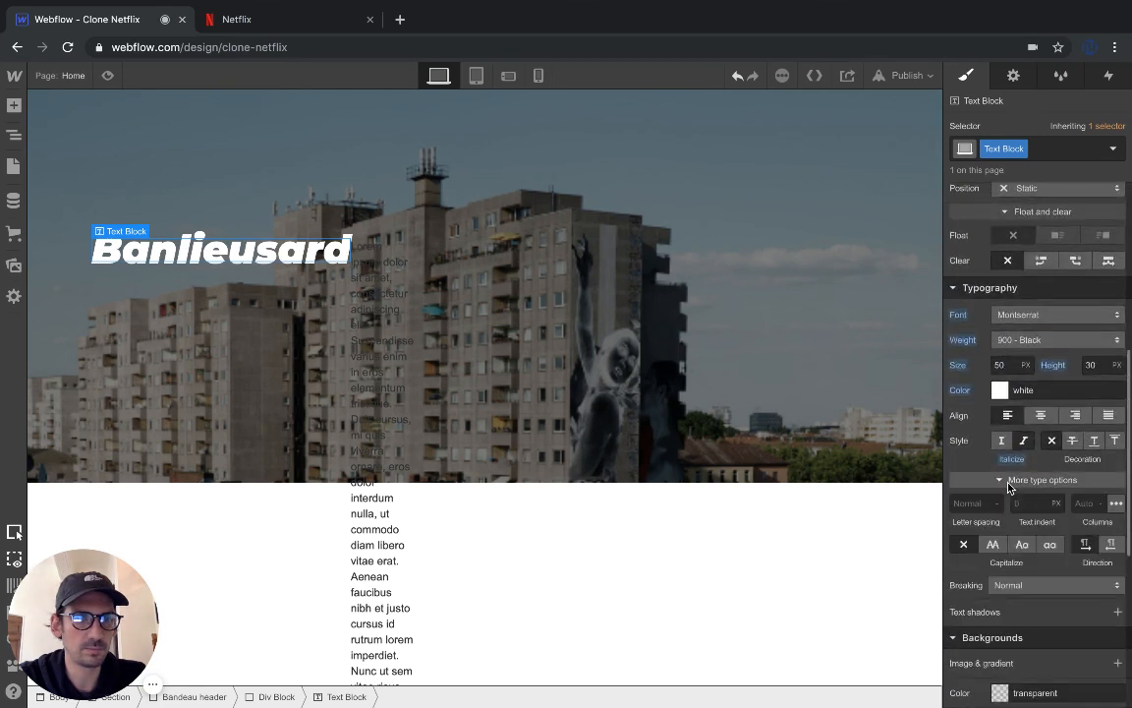
scroll(1004, 481, up, 3)
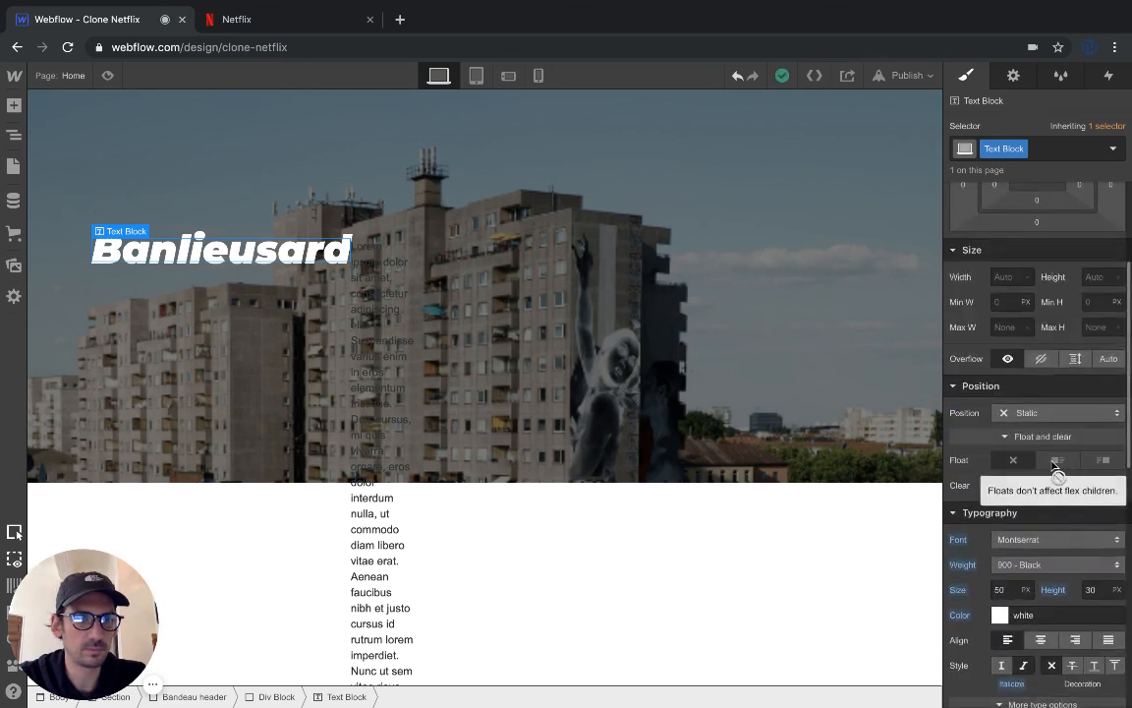
click(1035, 440)
click(1027, 435)
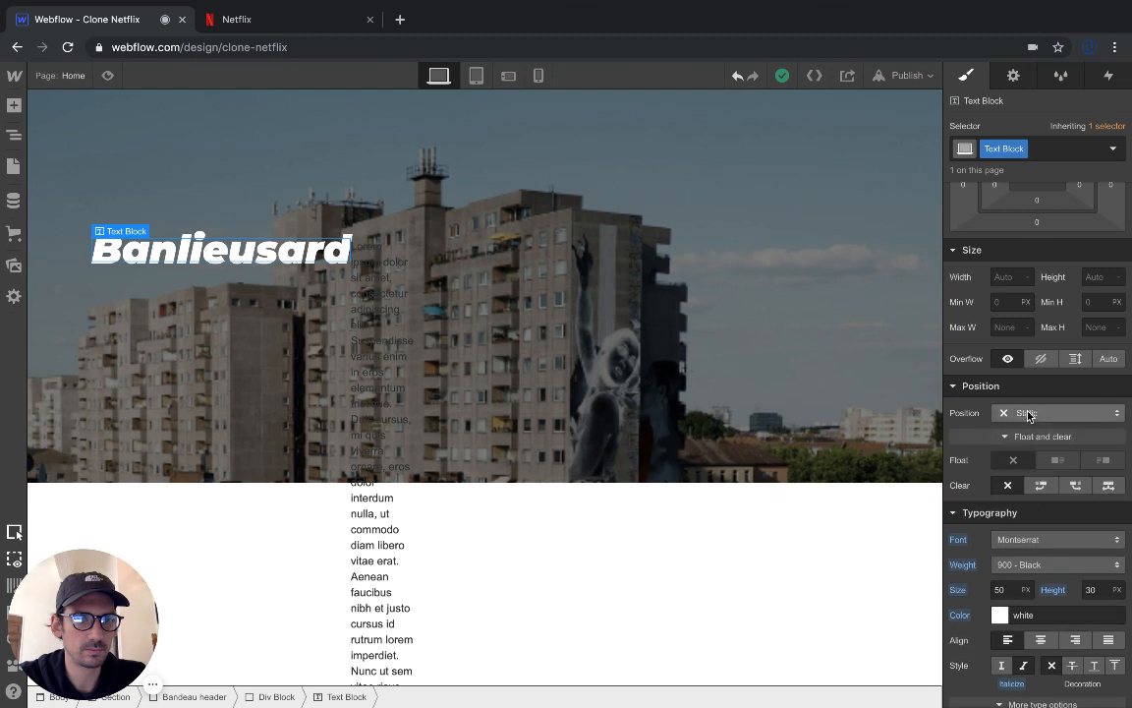
click(1025, 413)
click(1028, 432)
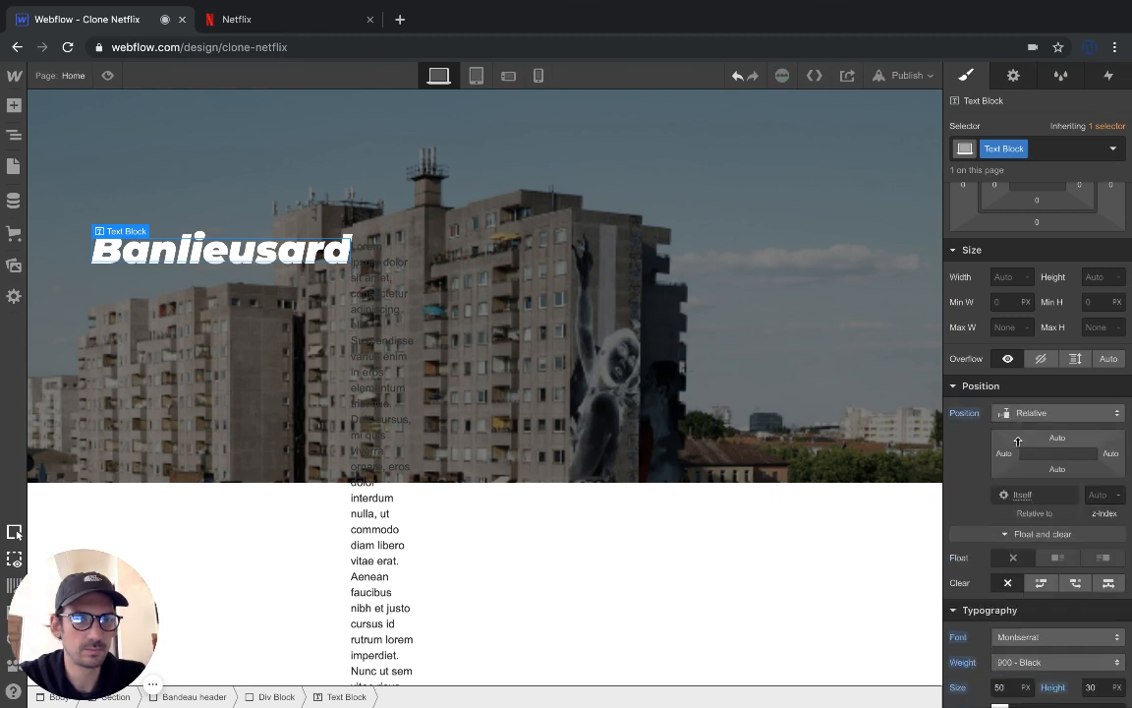
click(1009, 535)
click(1012, 533)
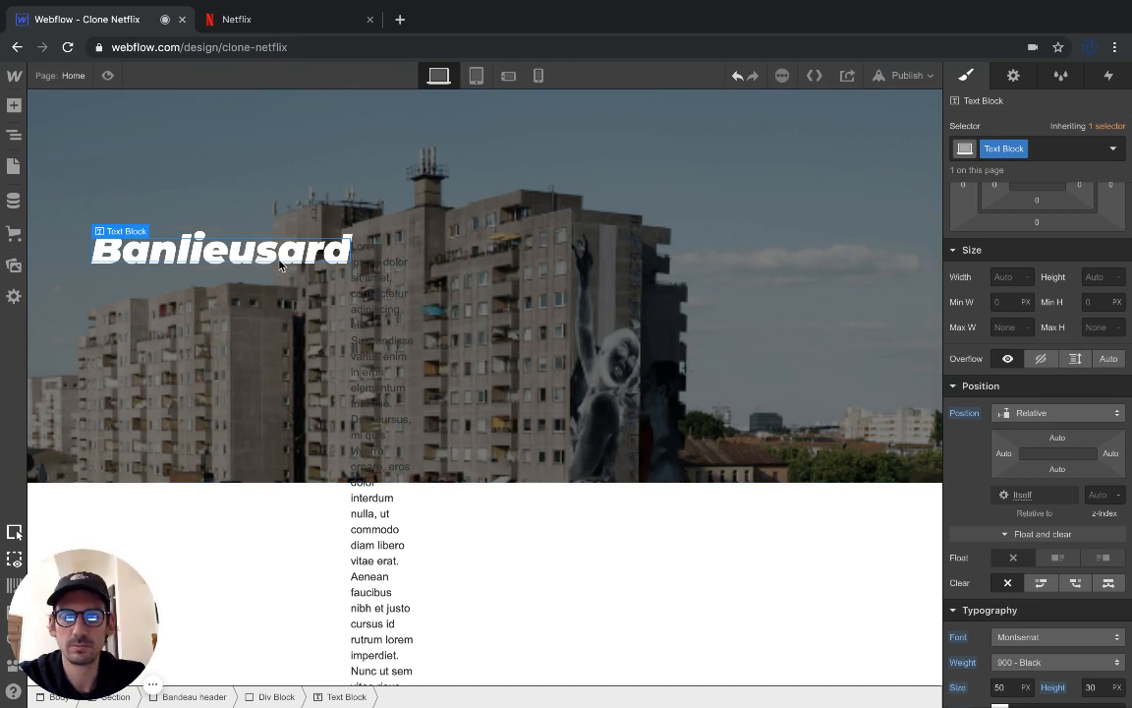
Replace the paragraph beside the title with a text block and set its text color to white
click(152, 683)
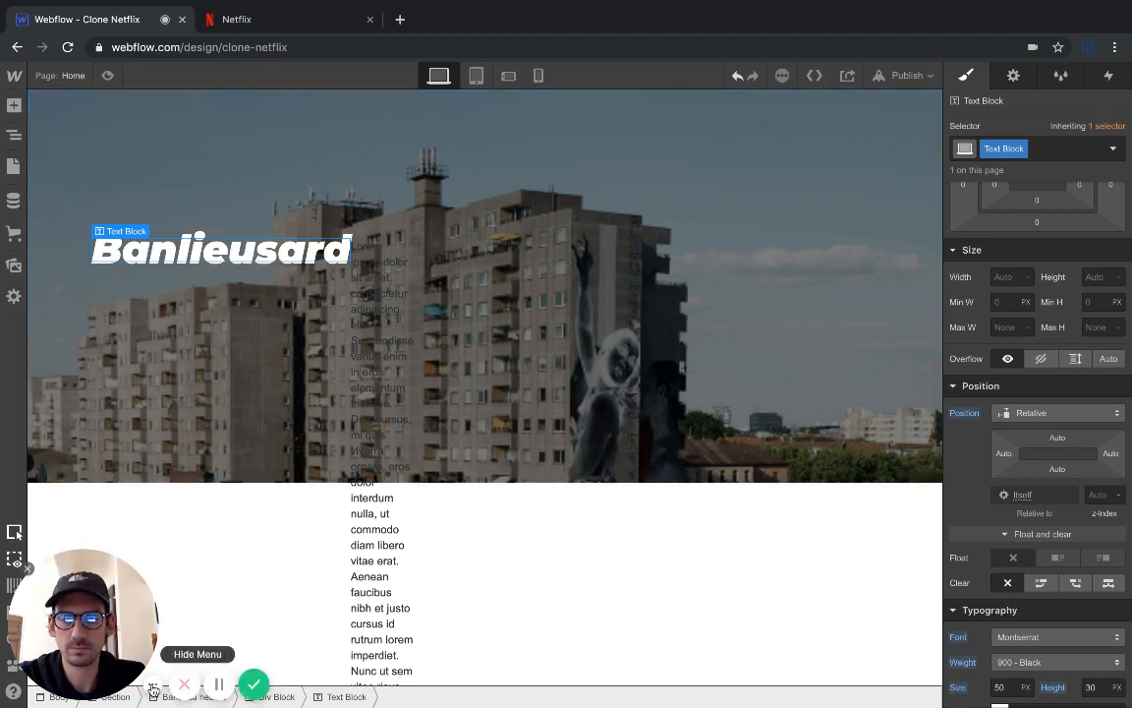
key(ctrl+z)
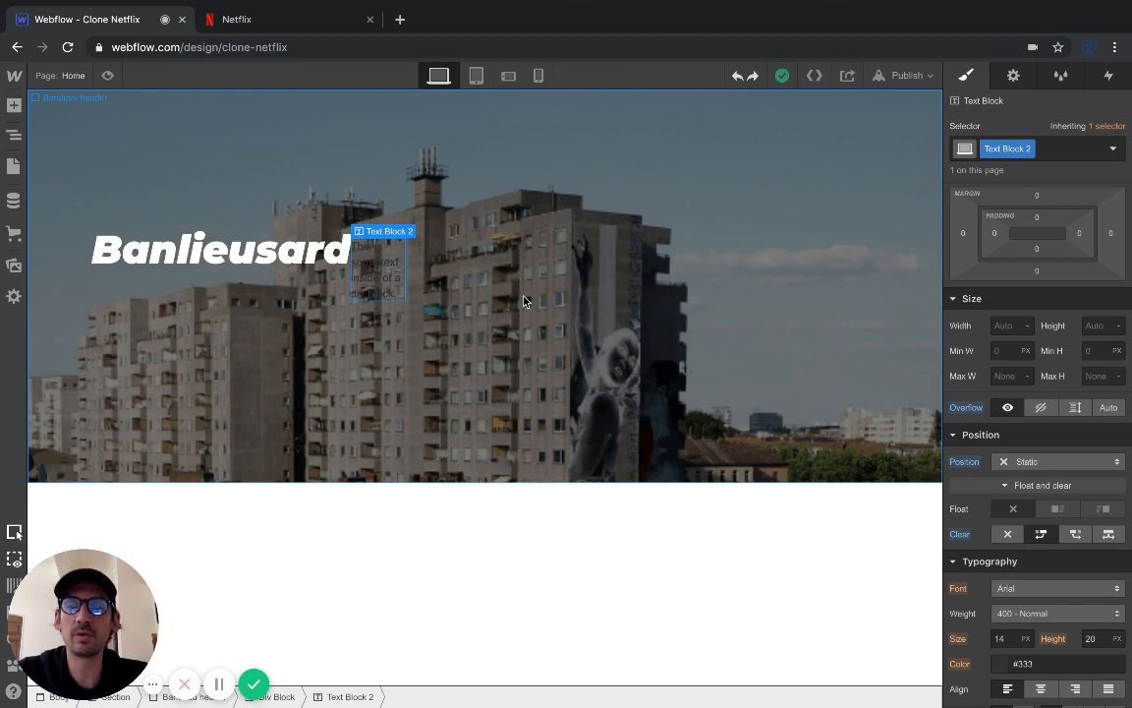
double_click(381, 258)
double_click(374, 276)
triple_click(374, 276)
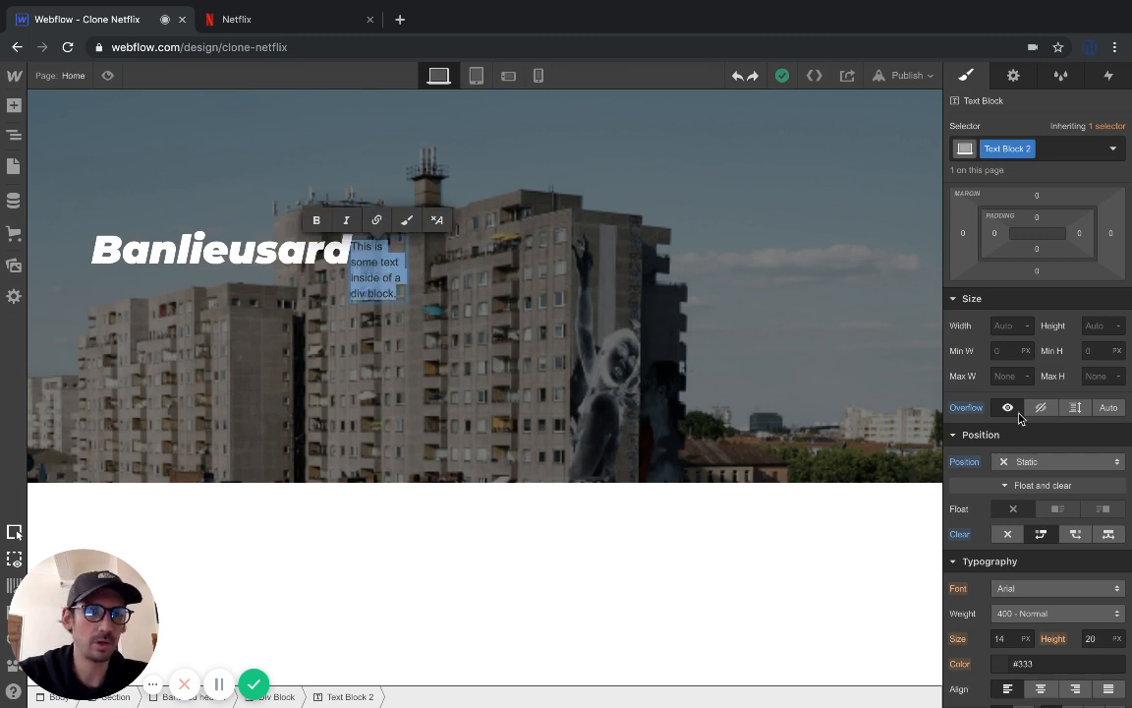
scroll(1002, 538, down, 2)
click(1002, 567)
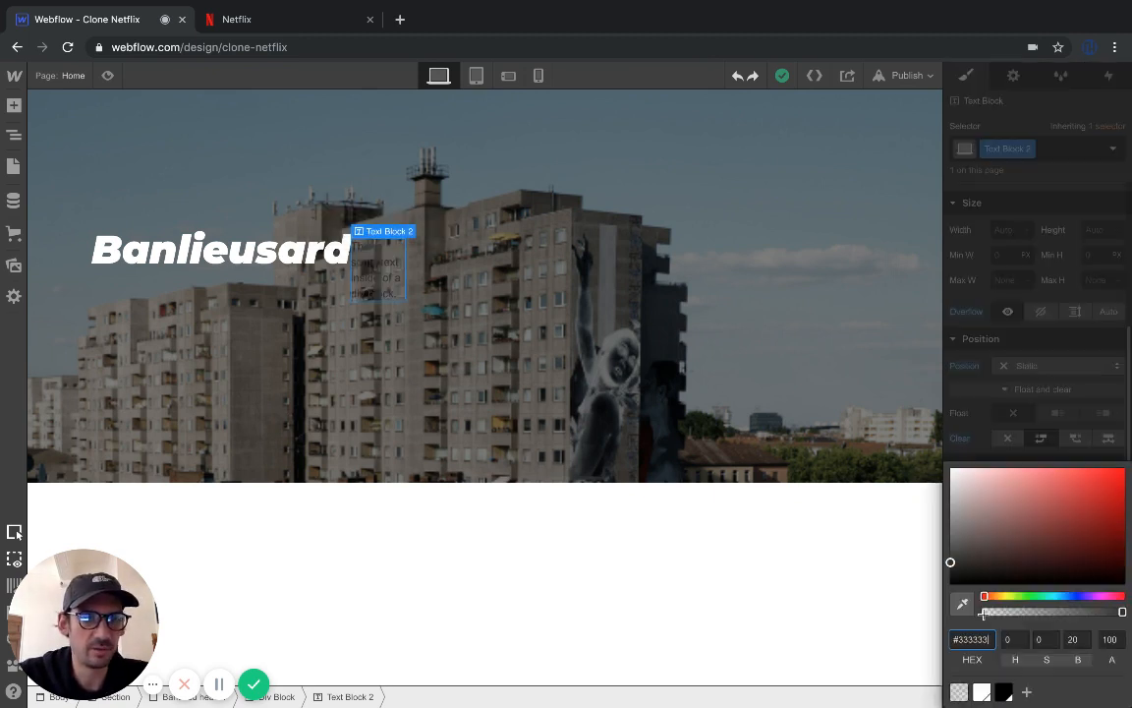
click(985, 692)
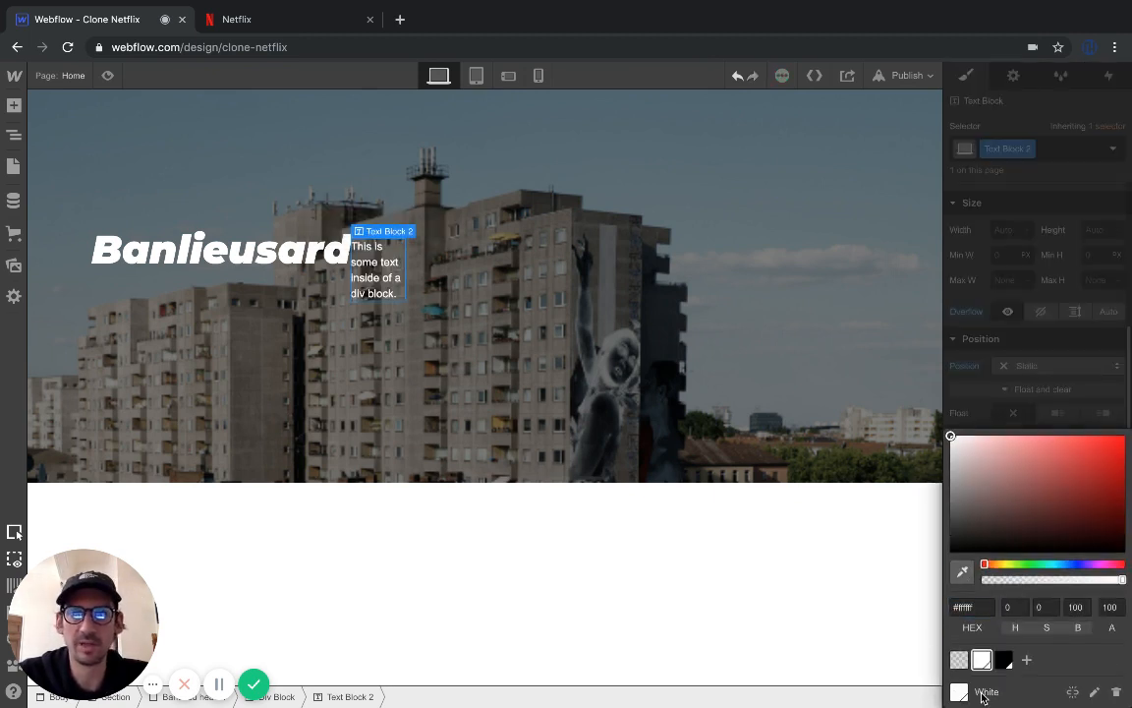
Set the position of the text block beside the "Banlieusard" title to Relative
click(314, 268)
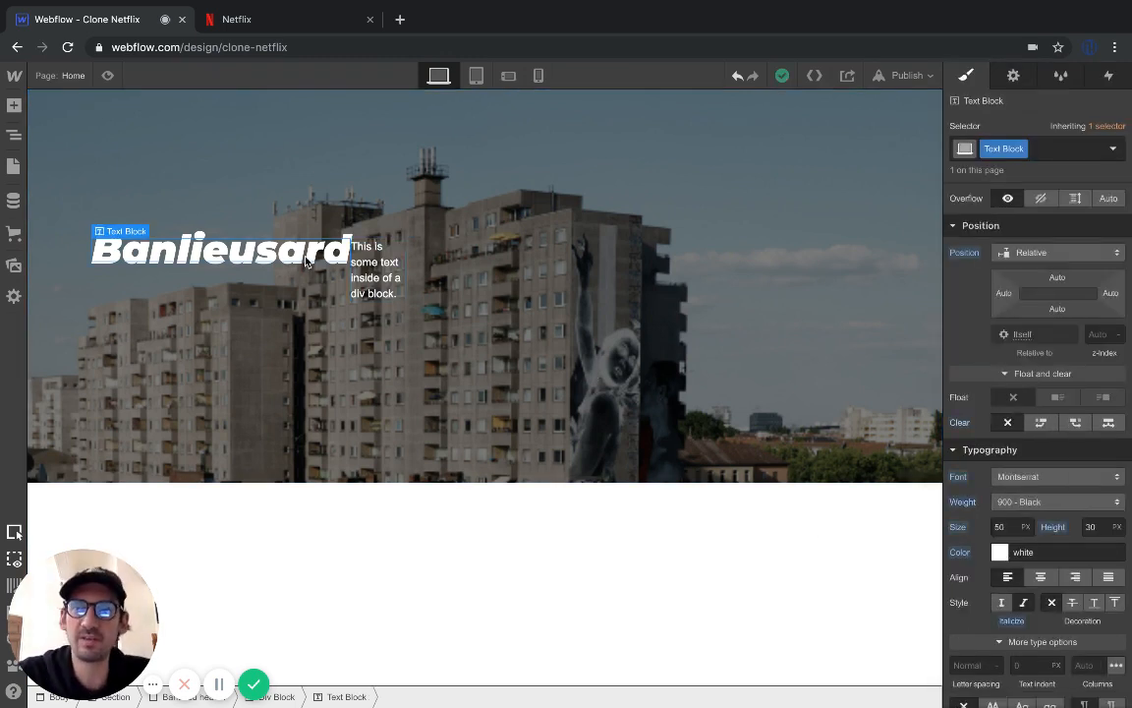
click(366, 261)
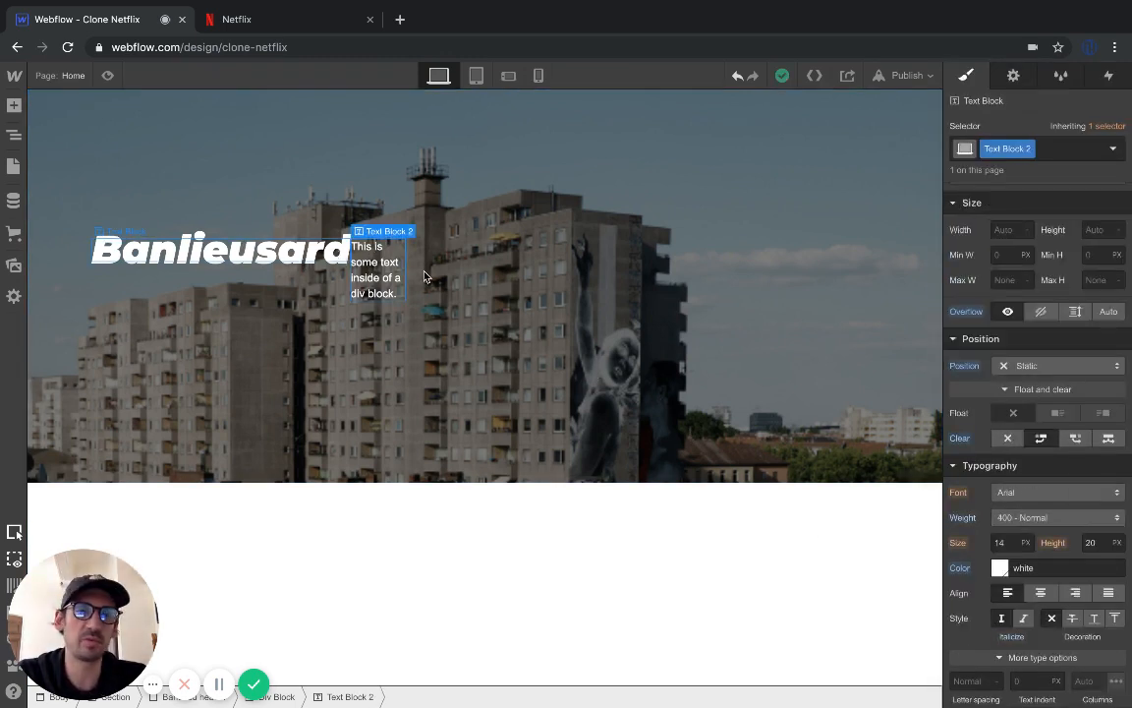
scroll(1046, 443, down, 2)
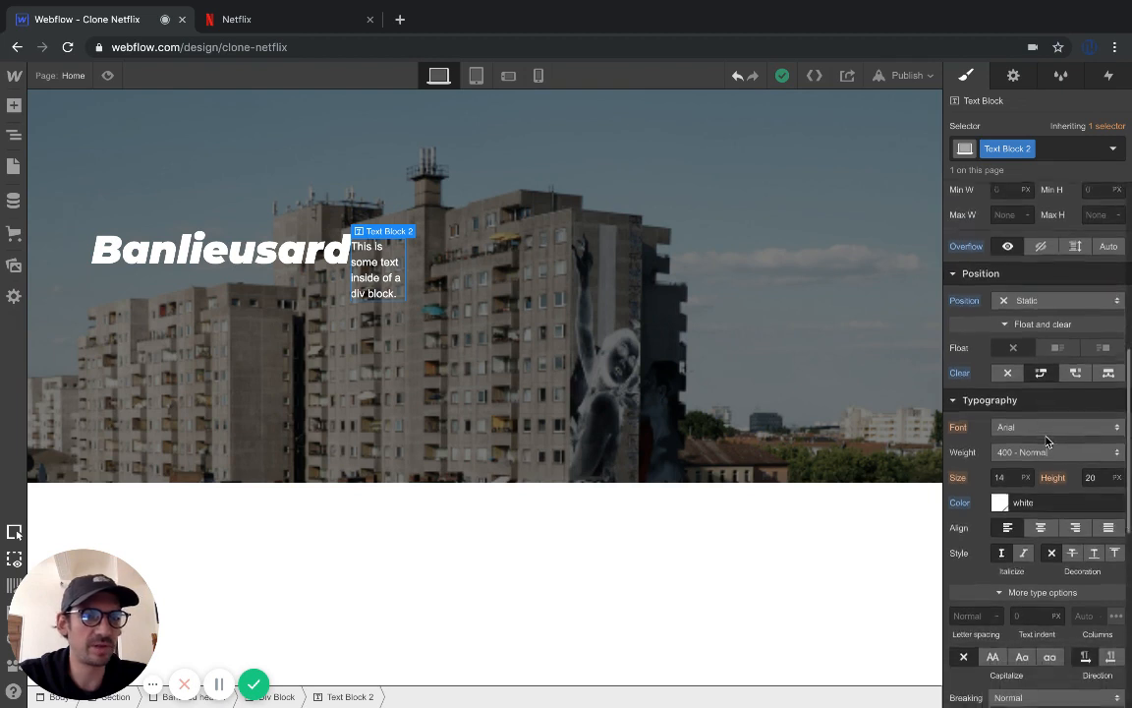
scroll(1047, 442, up, 1)
click(1041, 355)
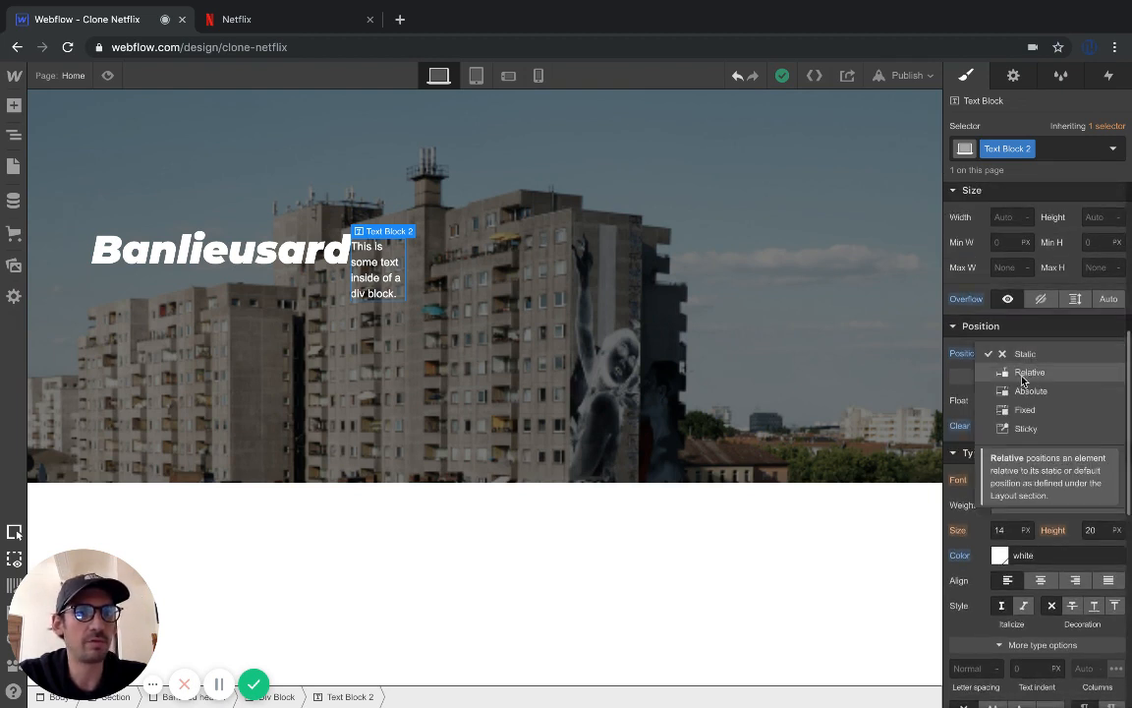
click(1009, 373)
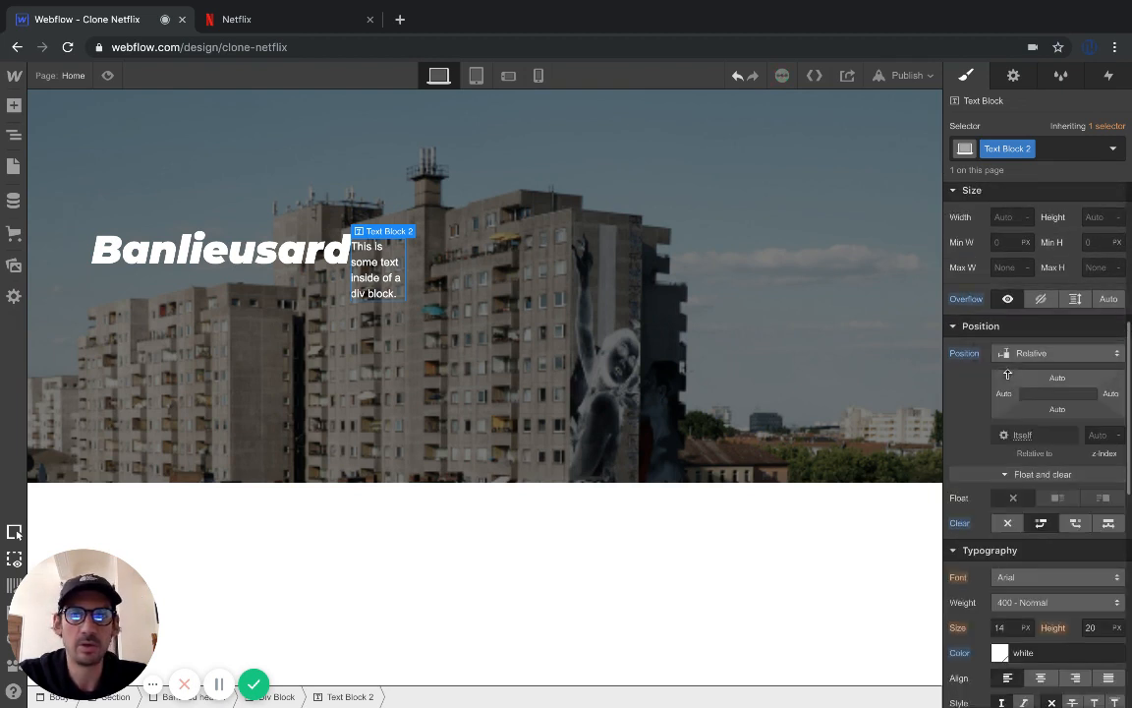
Set the text block's position to Absolute, anchored at its parent's top-left corner with an 85% top offset, placing it under the title
click(1005, 353)
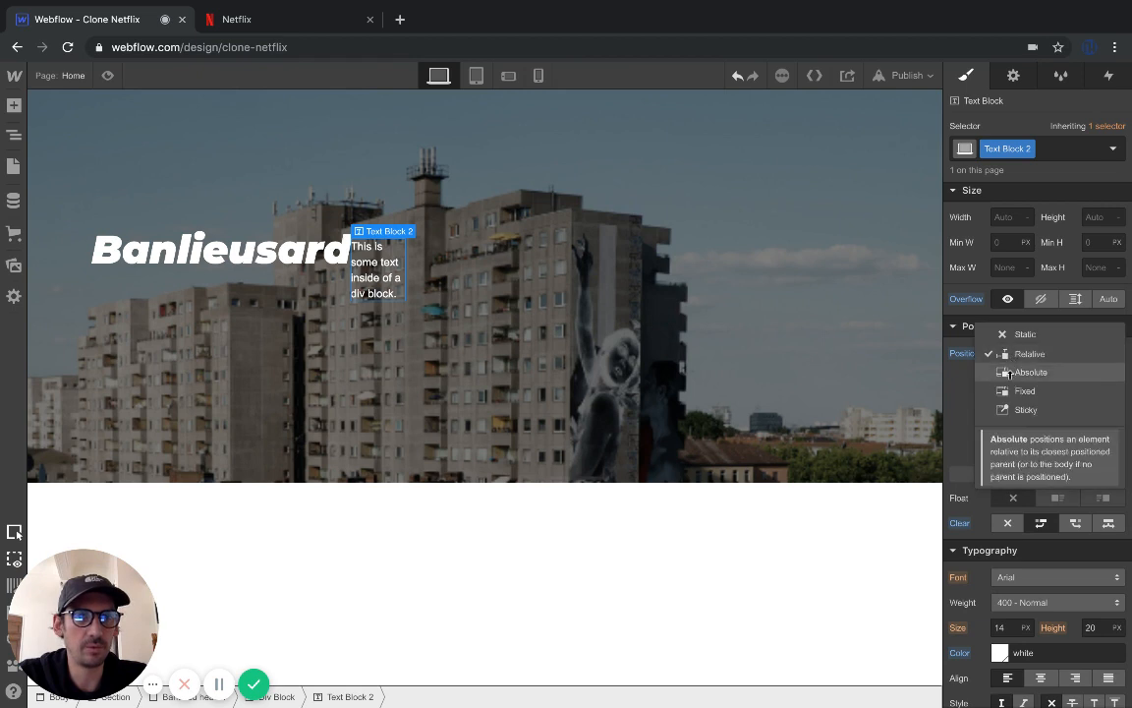
click(1009, 374)
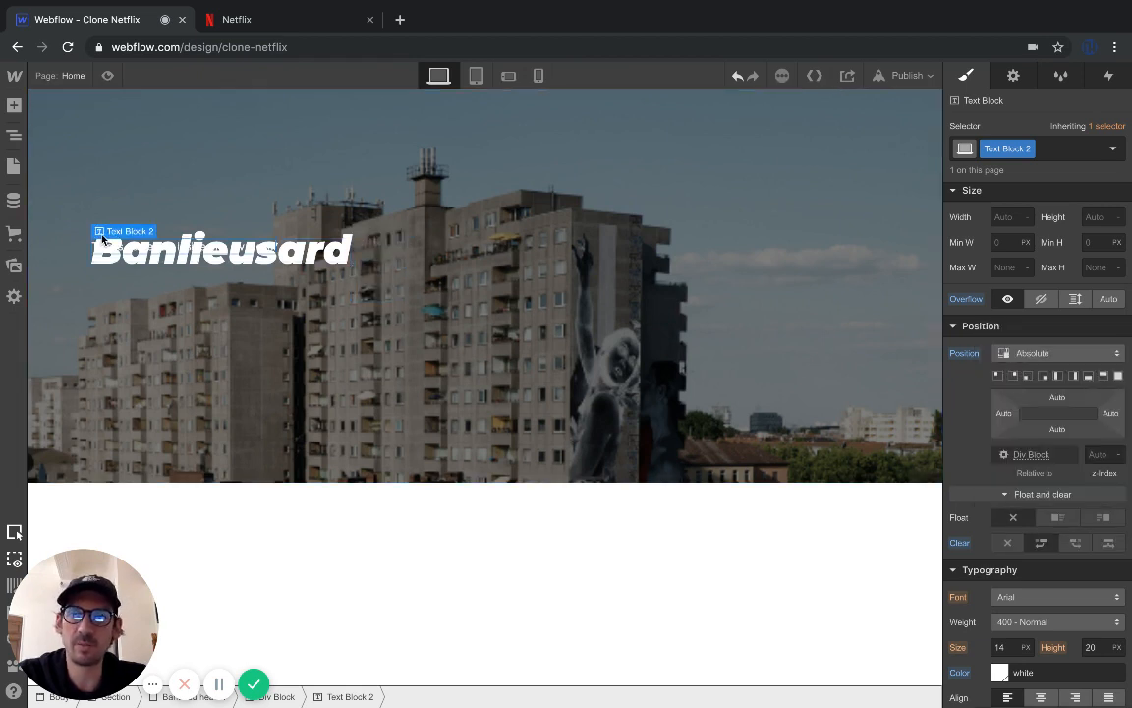
click(998, 377)
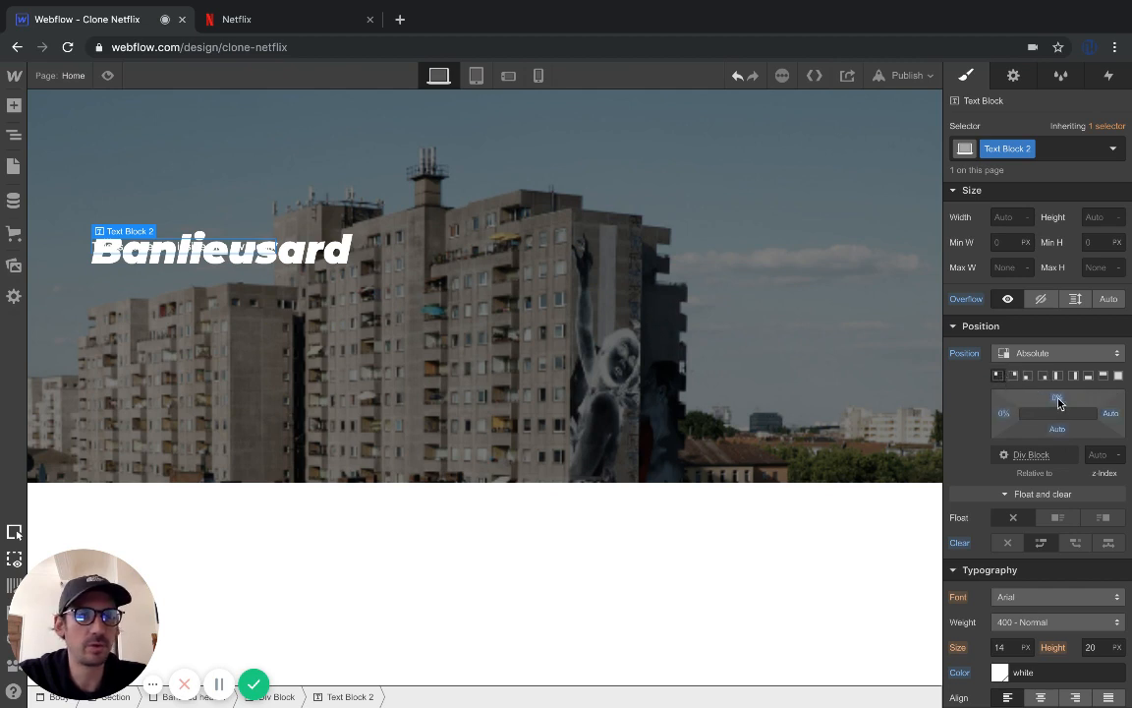
drag(1056, 399, 999, 603)
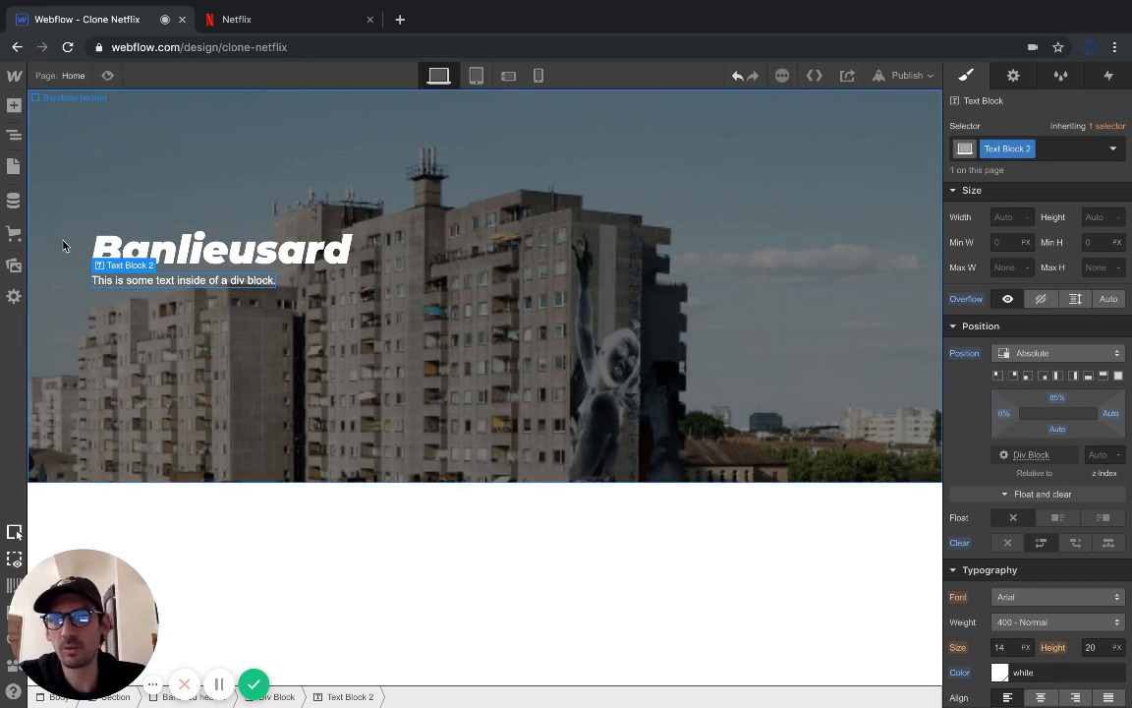
Replace the placeholder text under the title with "Ceci est une description du film"
double_click(132, 285)
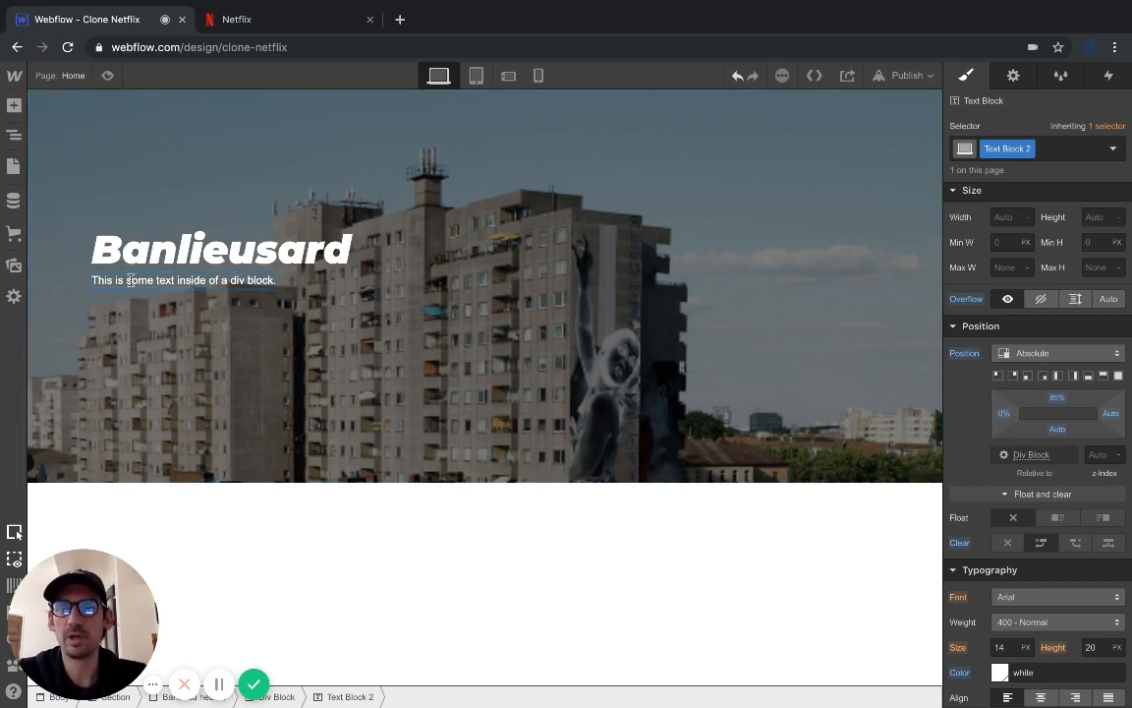
key(ctrl+a)
text(d)
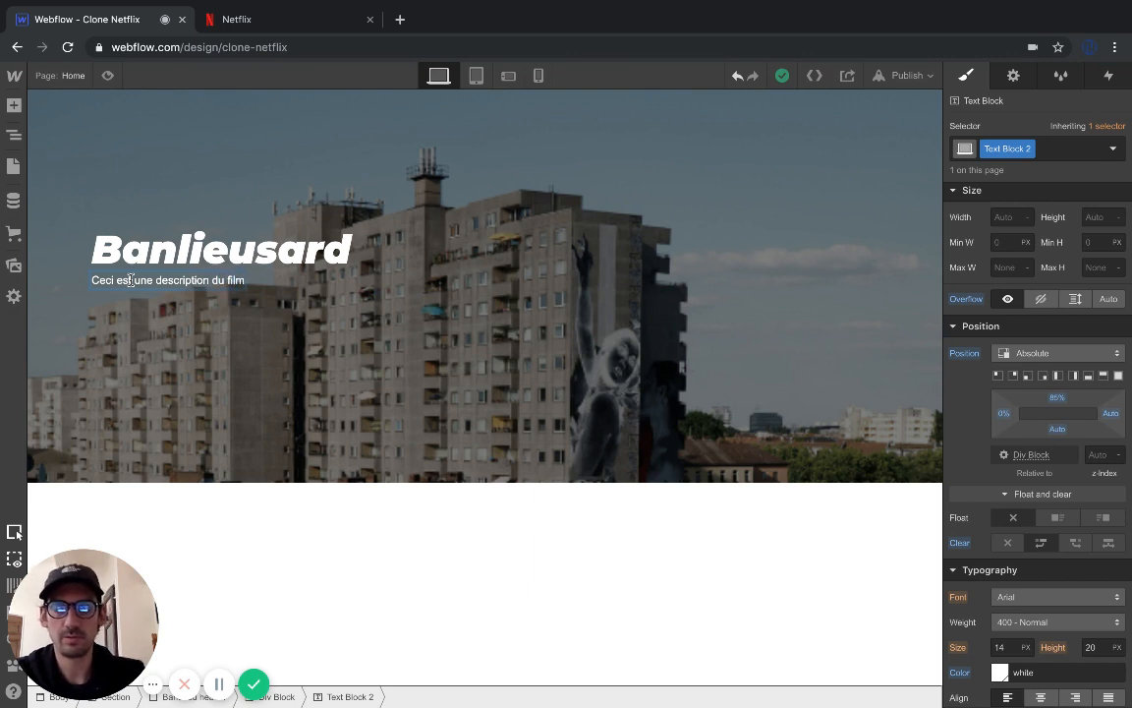
Duplicate the sentence "Ceci est une description du film" so the description has two lines with two copies each
double_click(131, 280)
key(super+c)
click(237, 280)
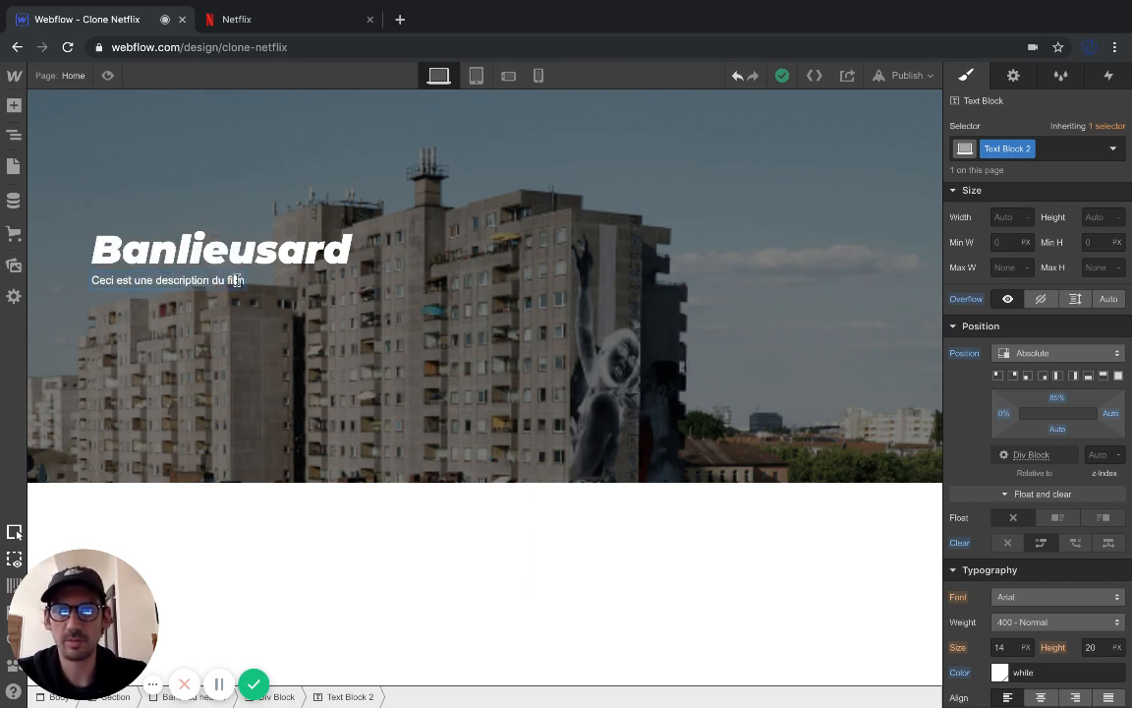
key(super+v)
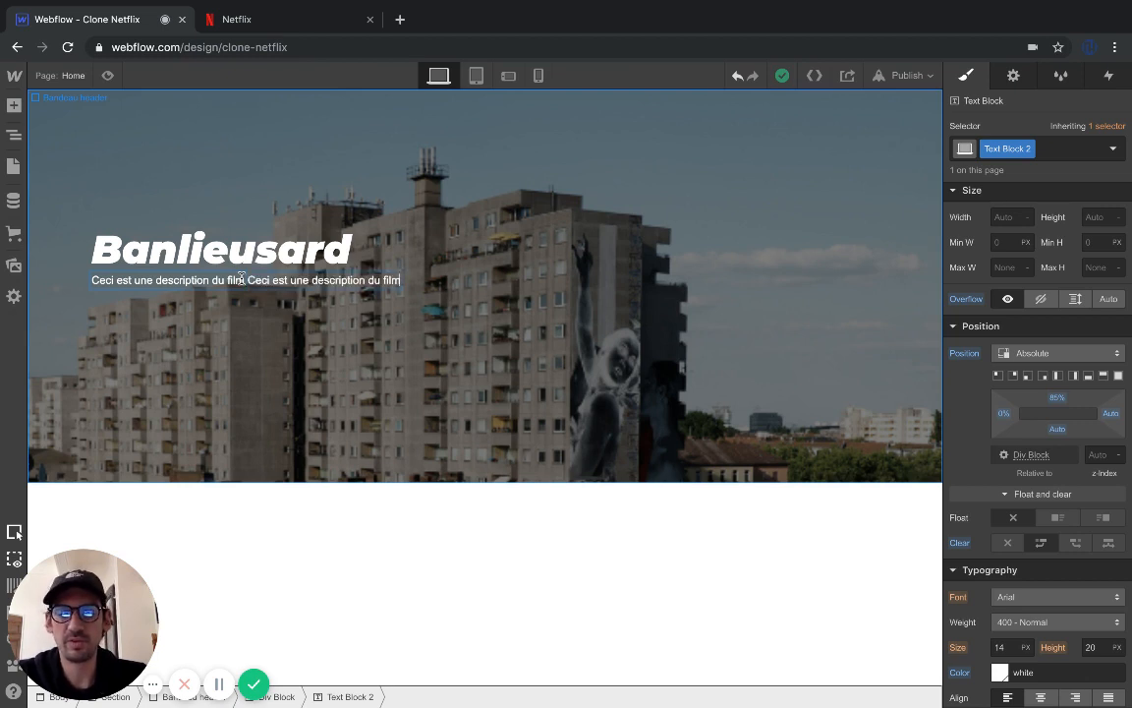
key(Return)
key(super+v)
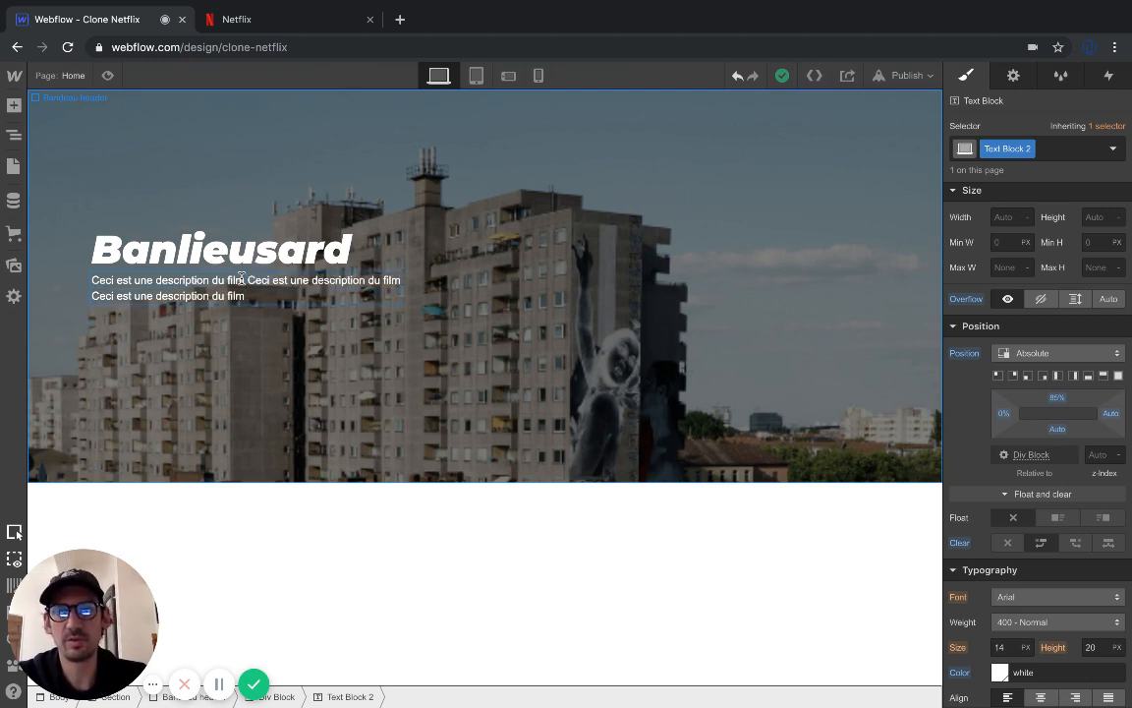
key(super+v)
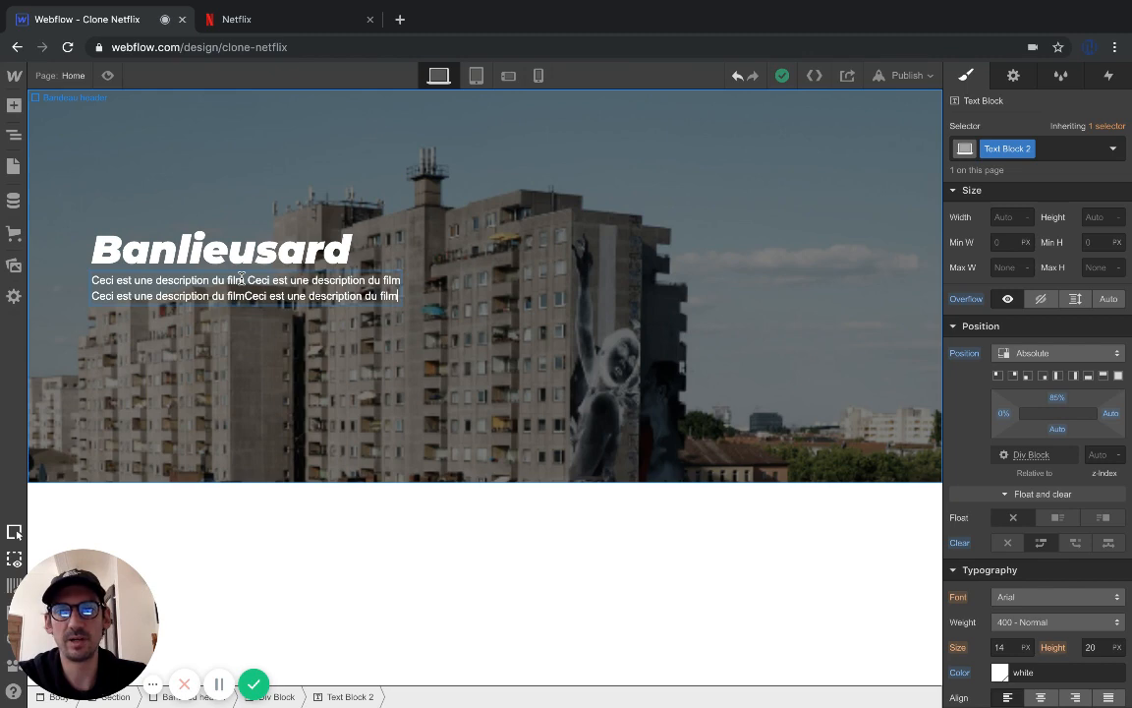
click(252, 335)
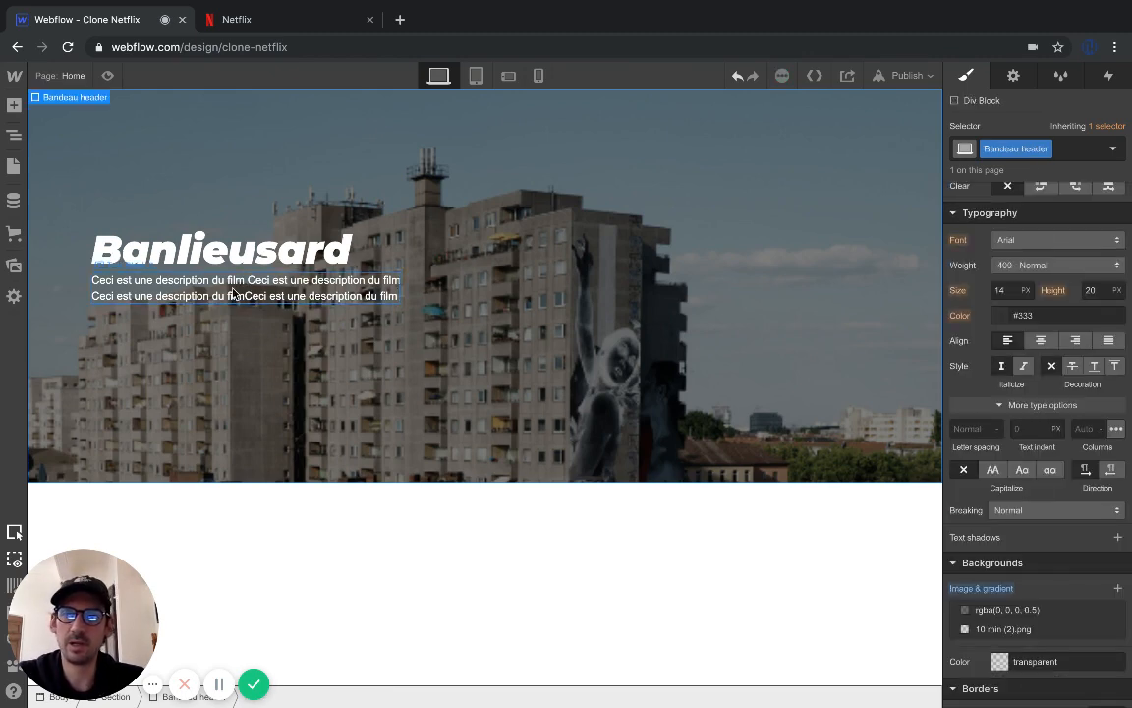
Change the font of the description text block to Montserrat
click(233, 292)
double_click(233, 288)
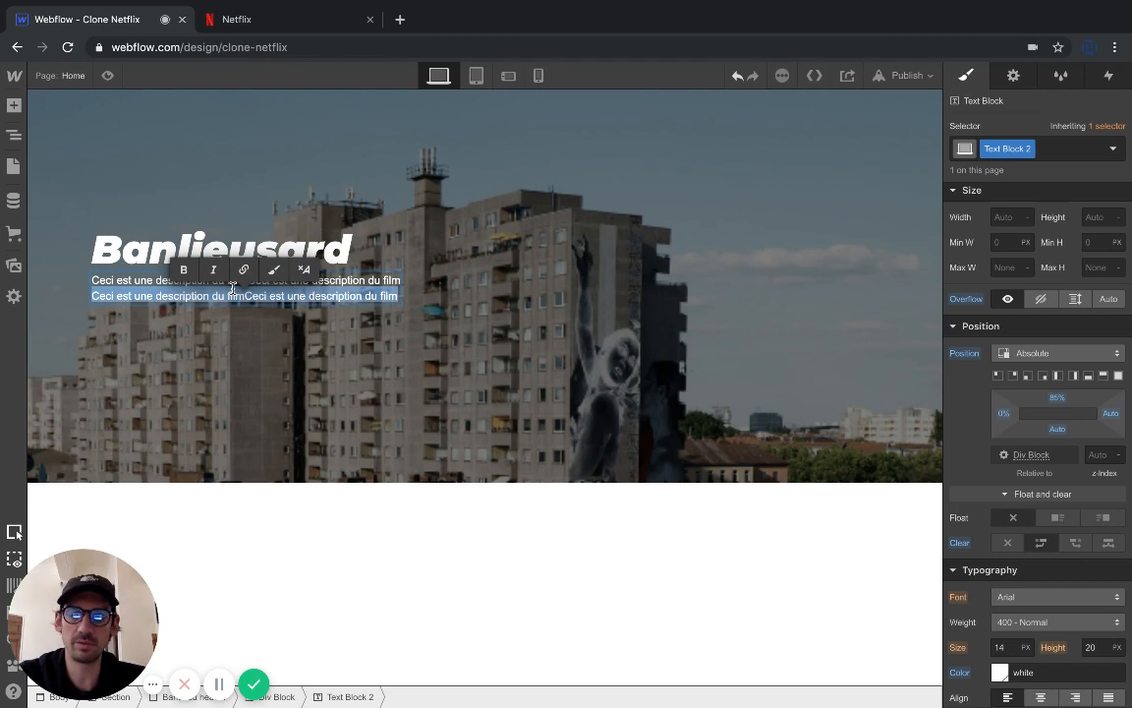
key(Escape)
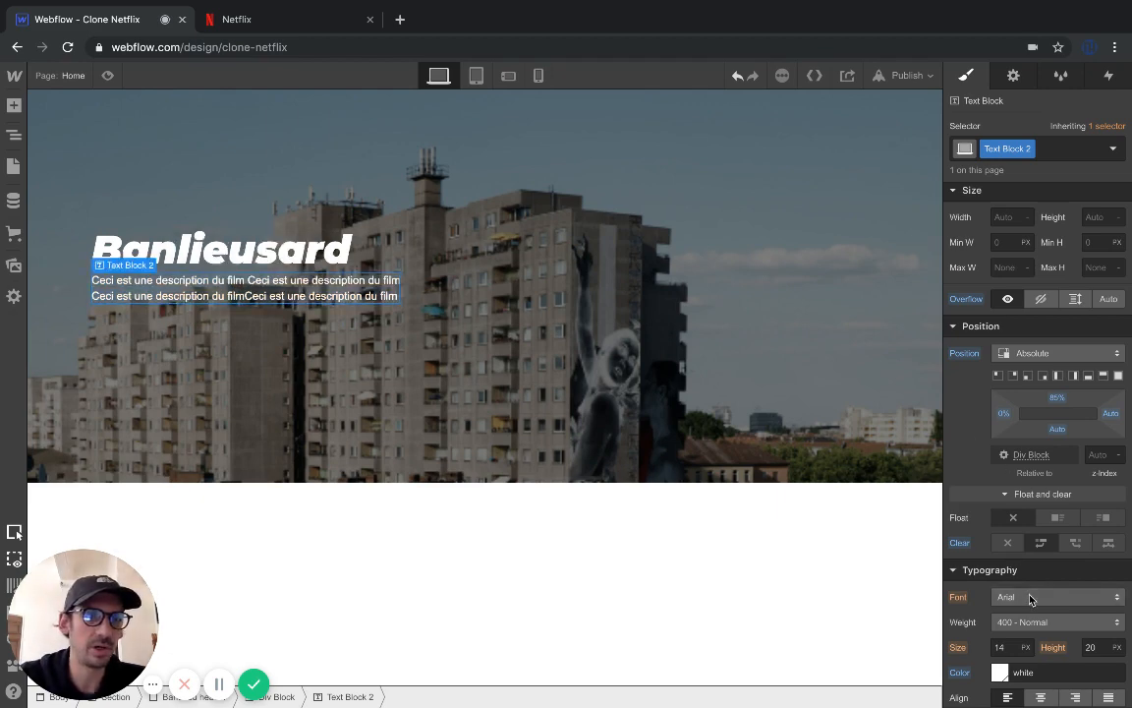
click(1030, 600)
click(1022, 431)
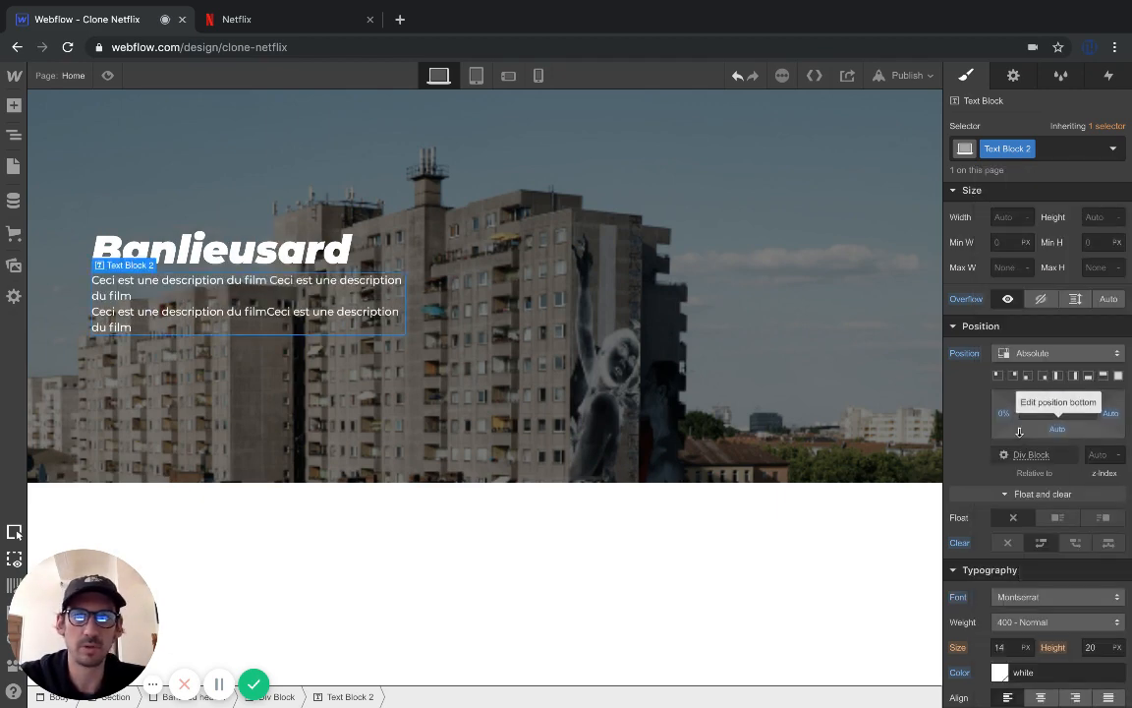
Set the description text's weight to 300 - Light and its size to 13 px
scroll(1022, 304, up, 2)
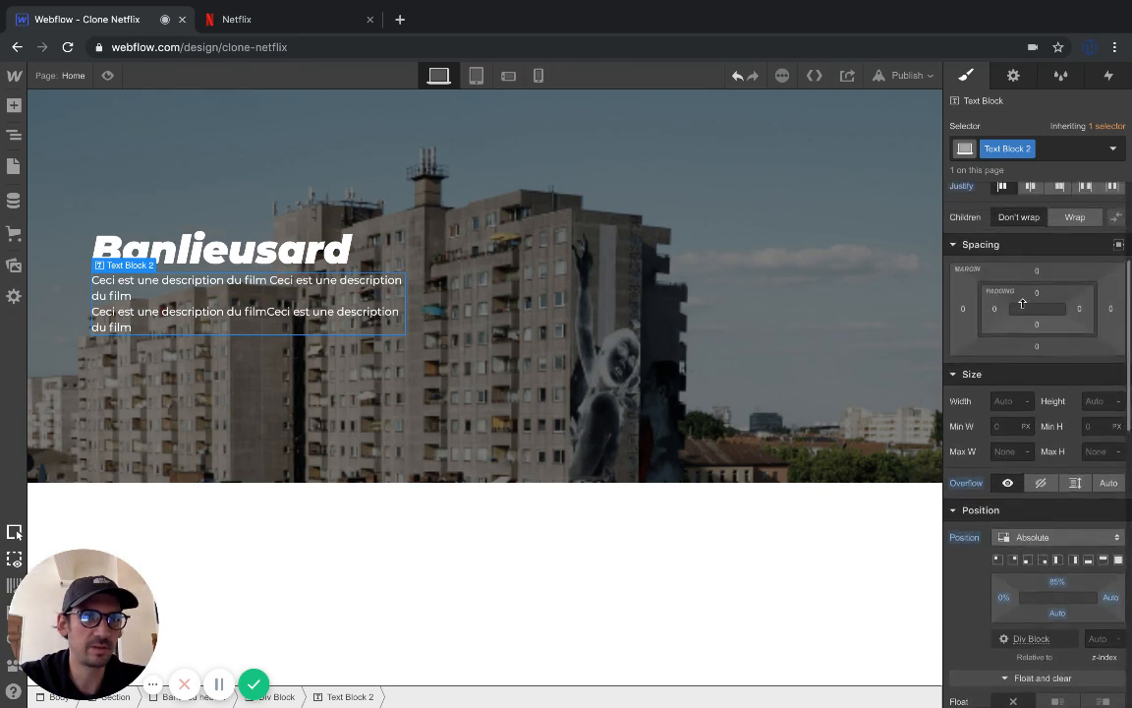
scroll(1022, 304, up, 1)
scroll(1027, 314, down, 6)
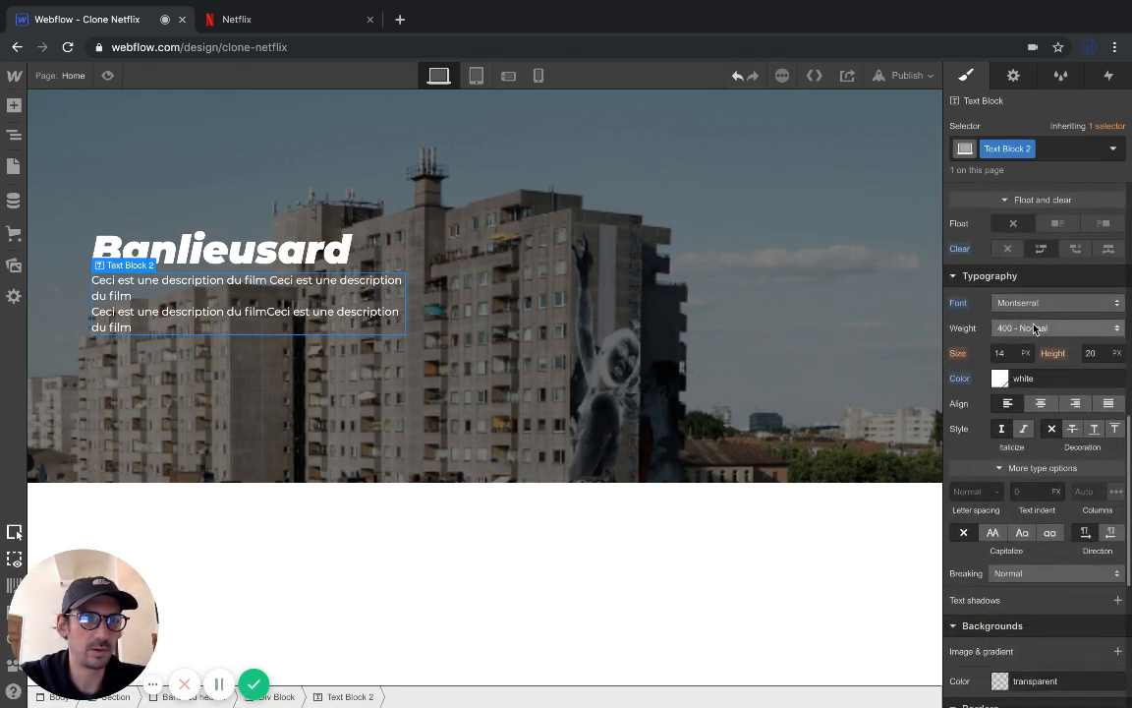
click(1034, 328)
click(1032, 308)
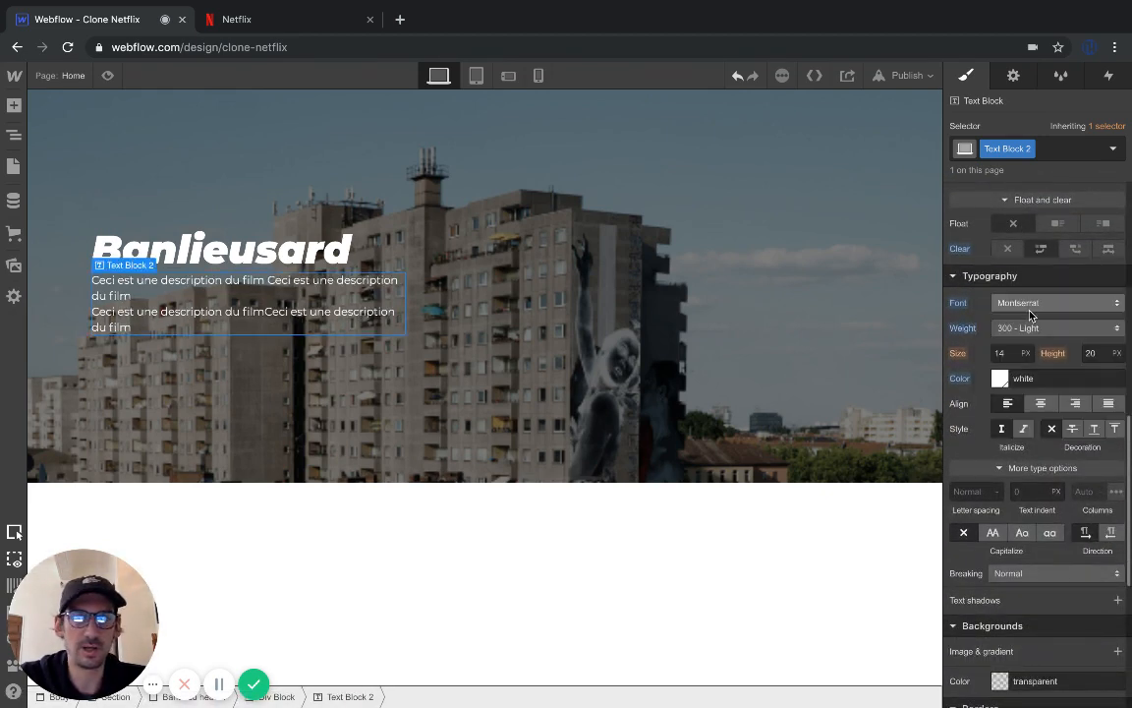
click(1003, 354)
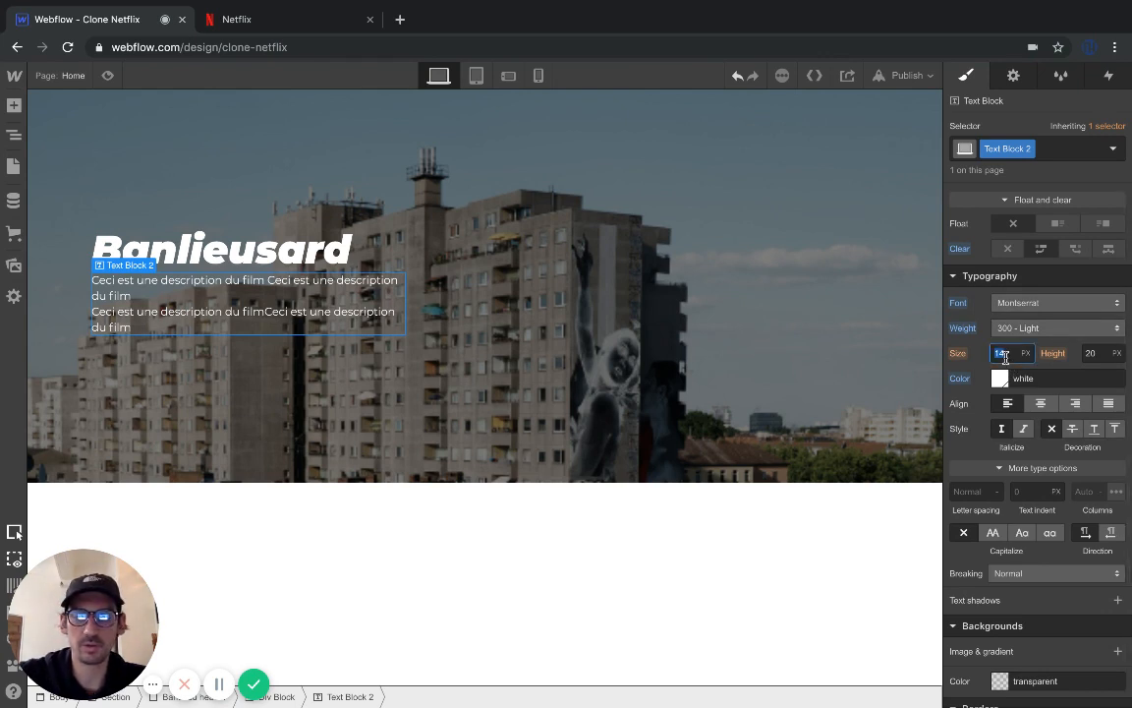
key(Return)
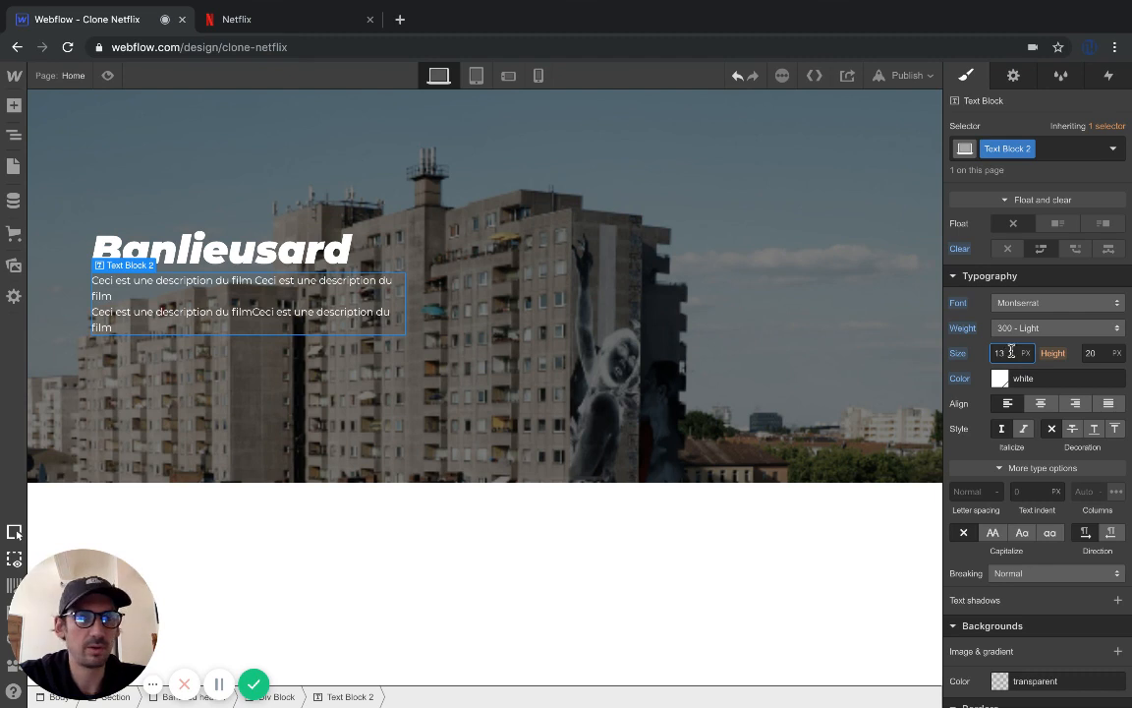
Set the description text's font weight to 400 - Normal and delete the overflowing word "film" from the end of both sentences
click(1031, 329)
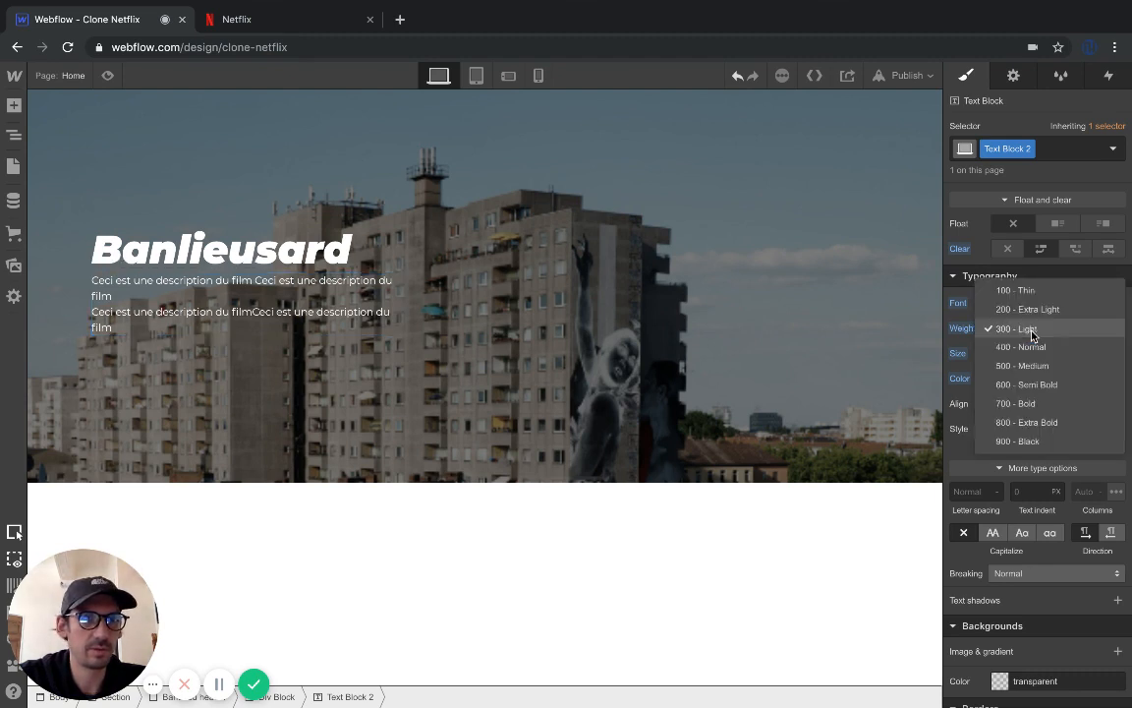
click(1022, 346)
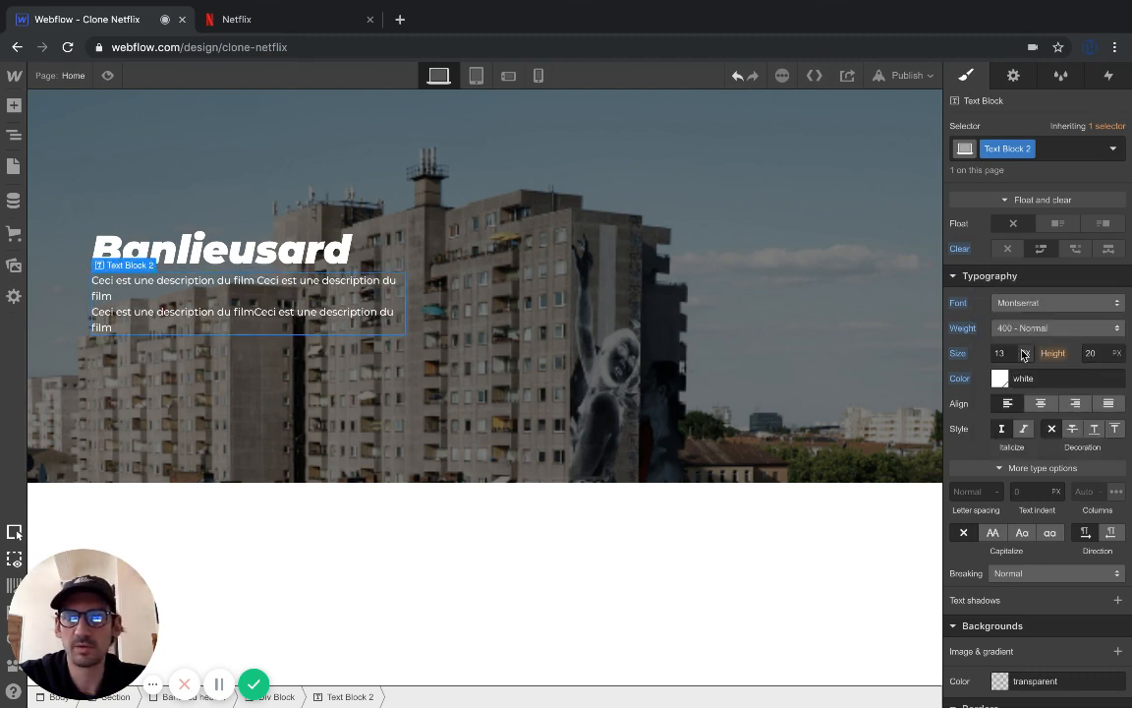
double_click(179, 296)
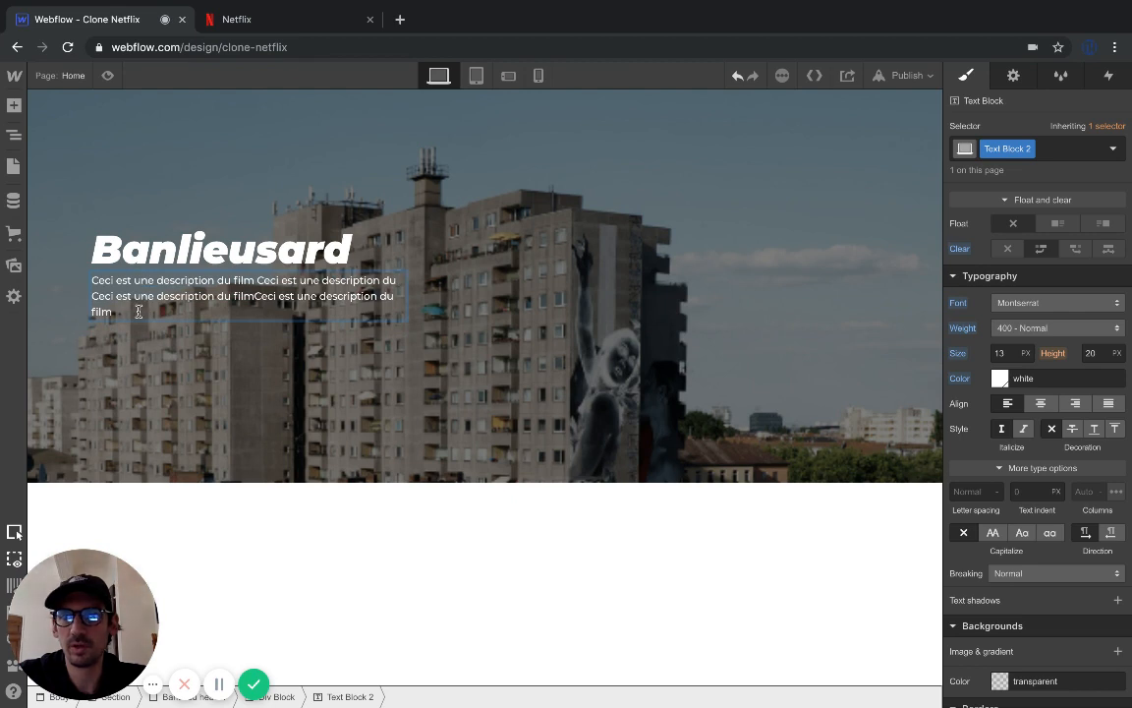
key(BackSpace)
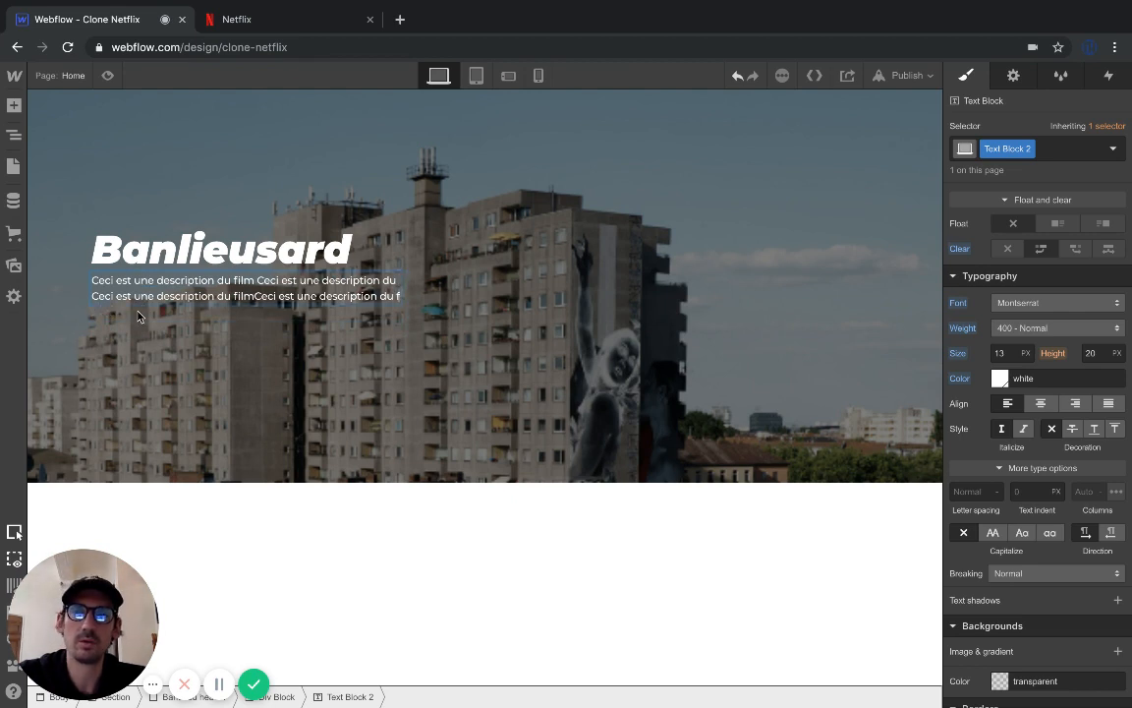
click(178, 325)
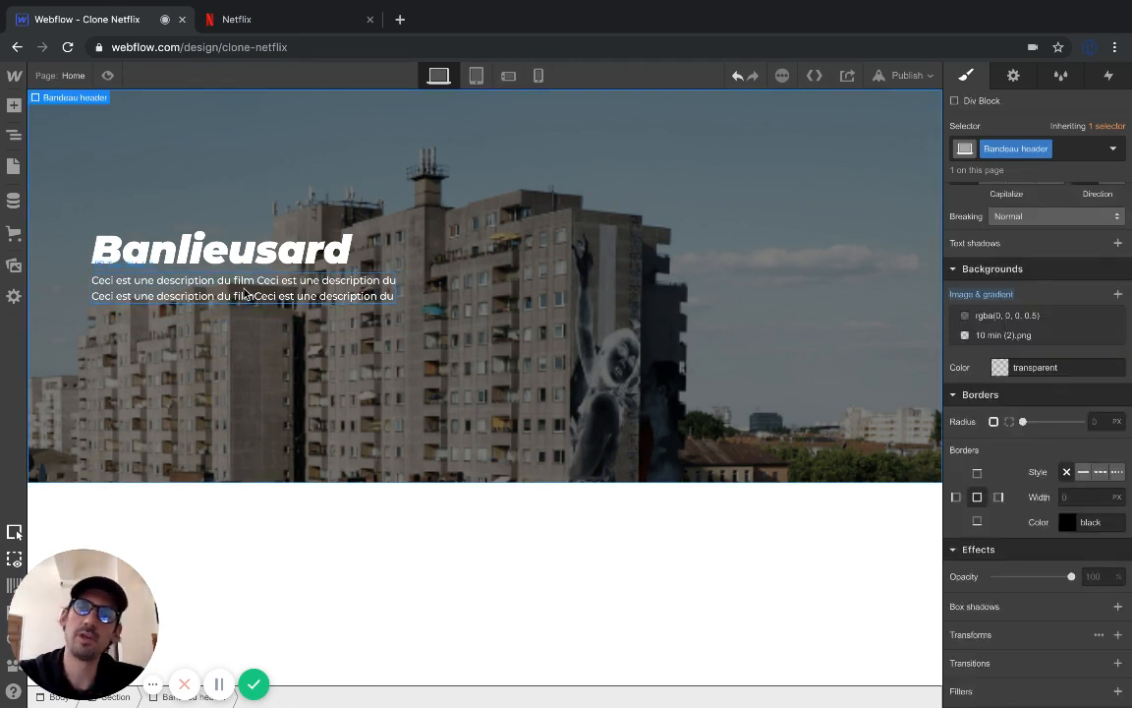
Look at the hero banner on the Netflix page for reference, and return to the Webflow page's description text block
click(235, 28)
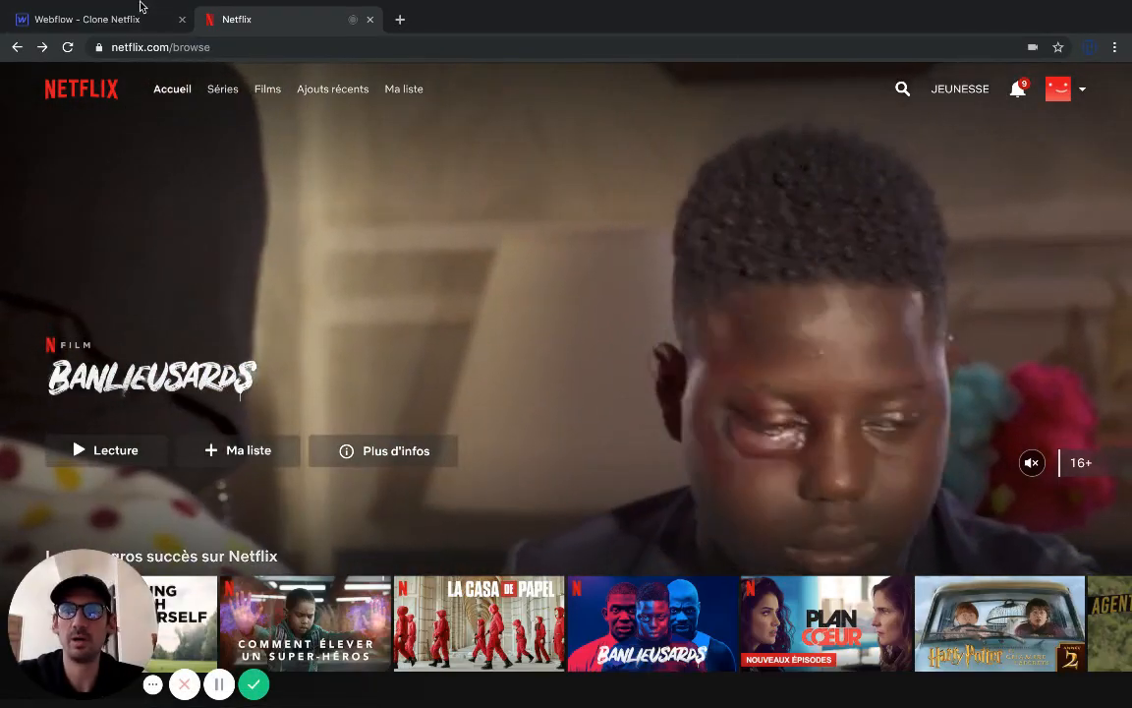
click(141, 9)
click(226, 297)
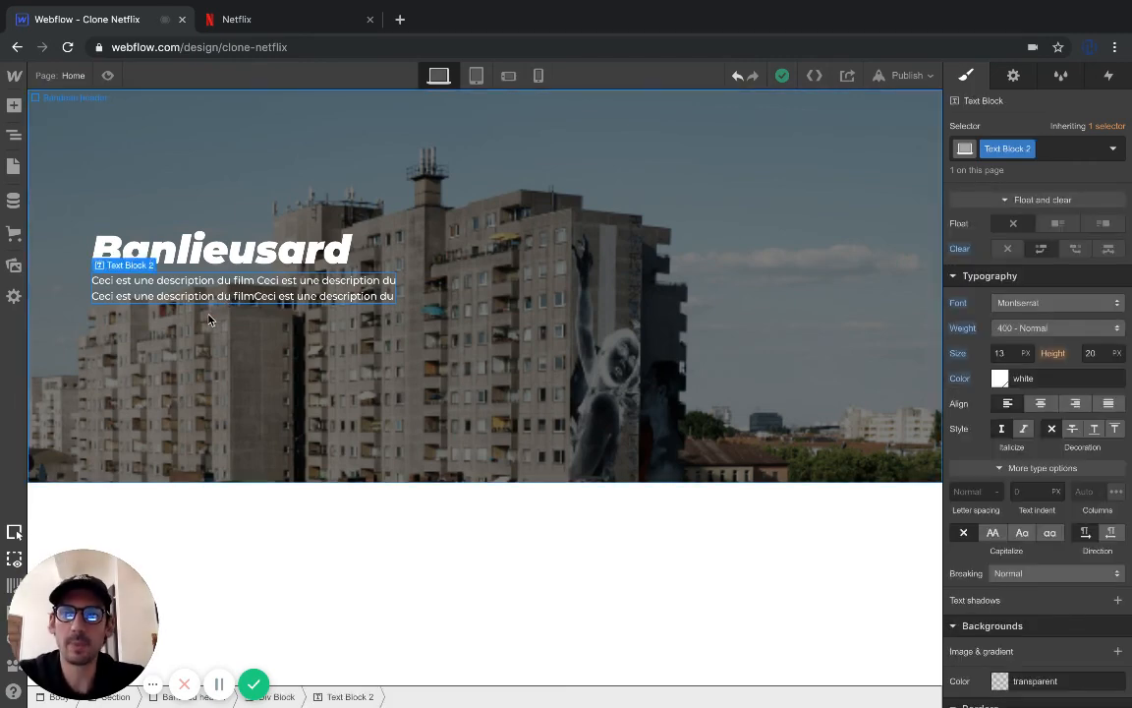
click(208, 318)
click(180, 287)
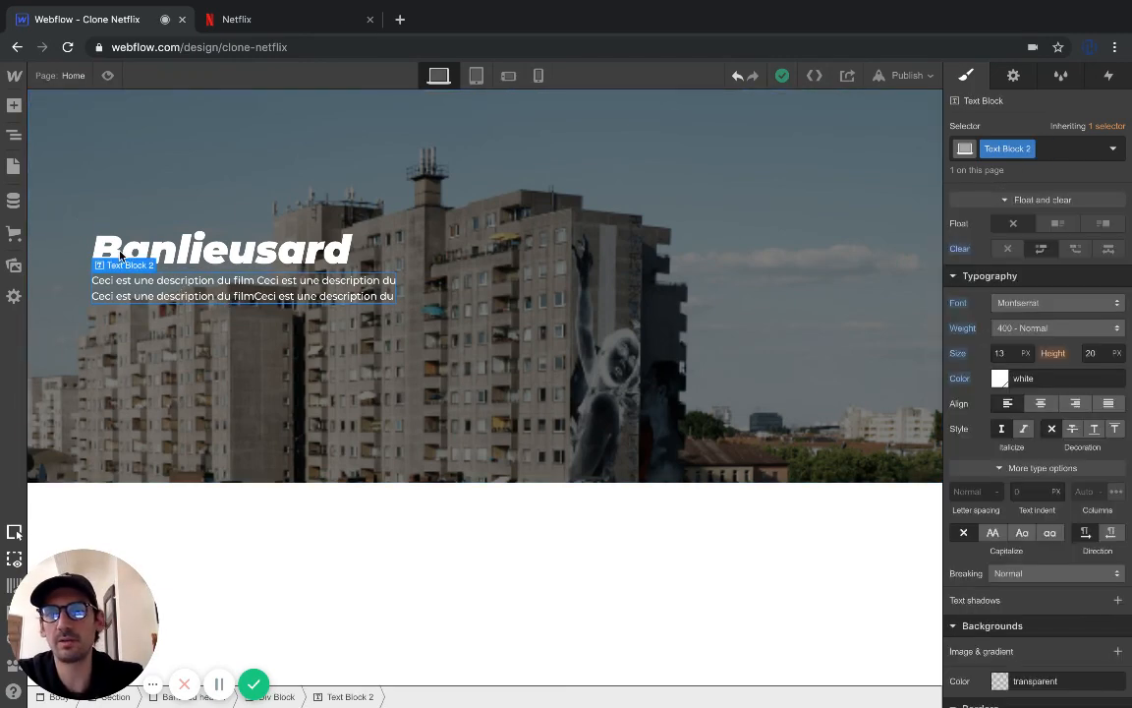
Add a div block beside the title and description, and place it last among the elements of their parent div
click(14, 106)
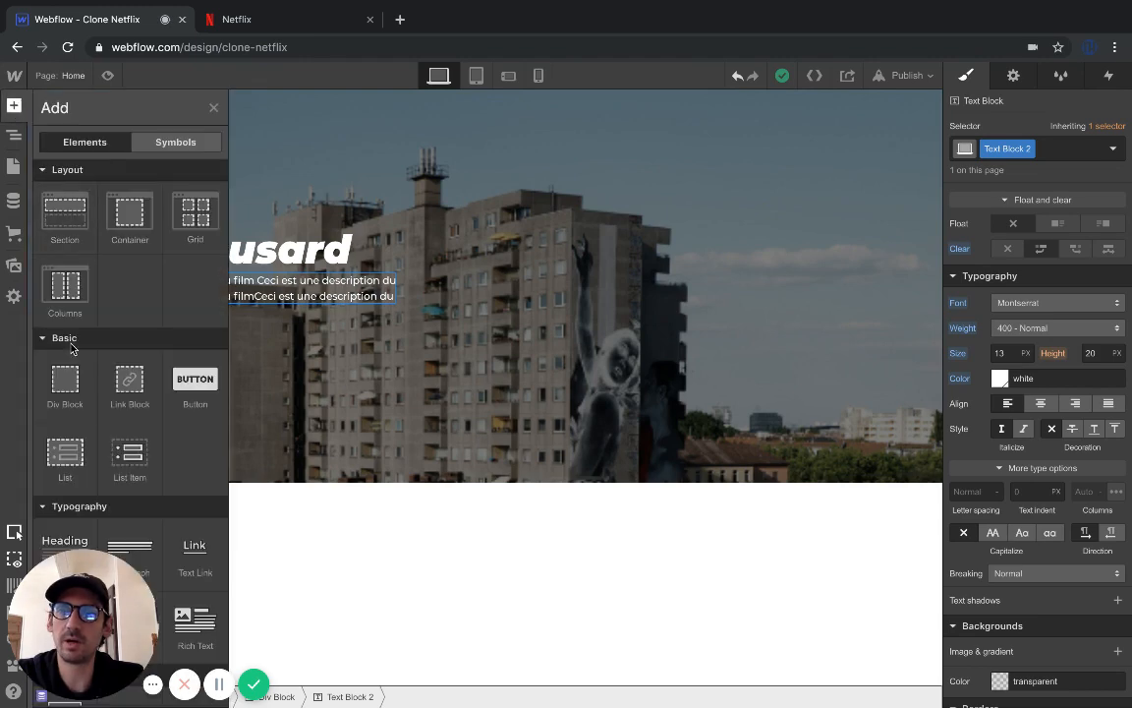
click(65, 390)
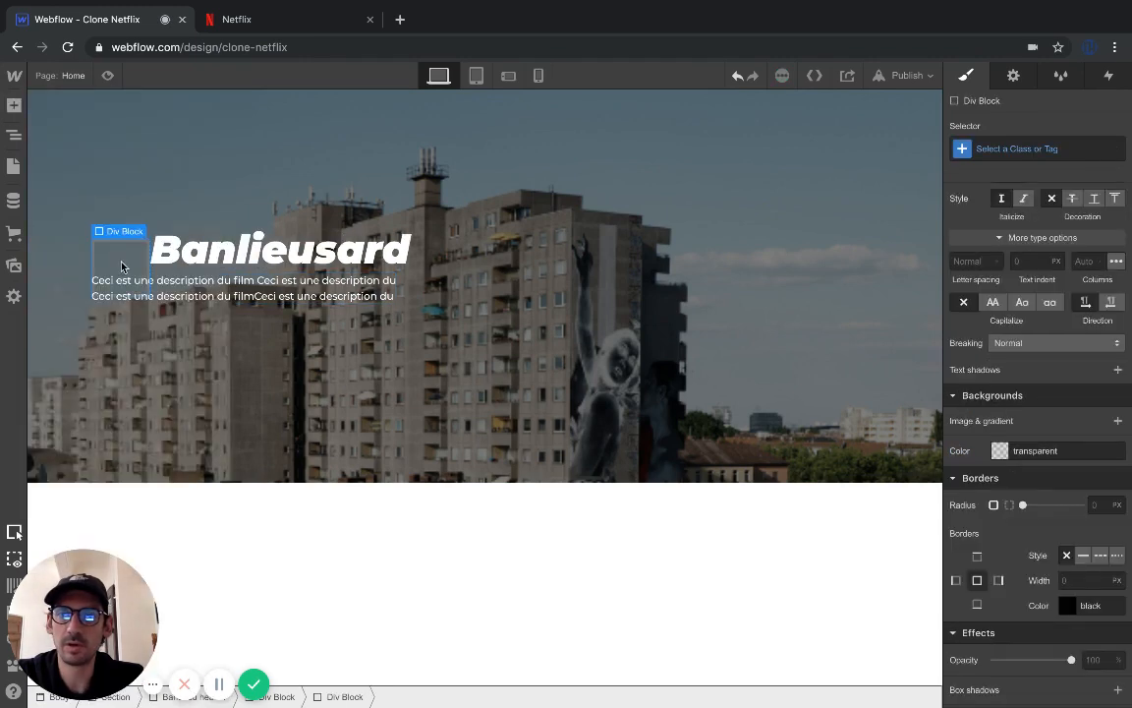
click(14, 135)
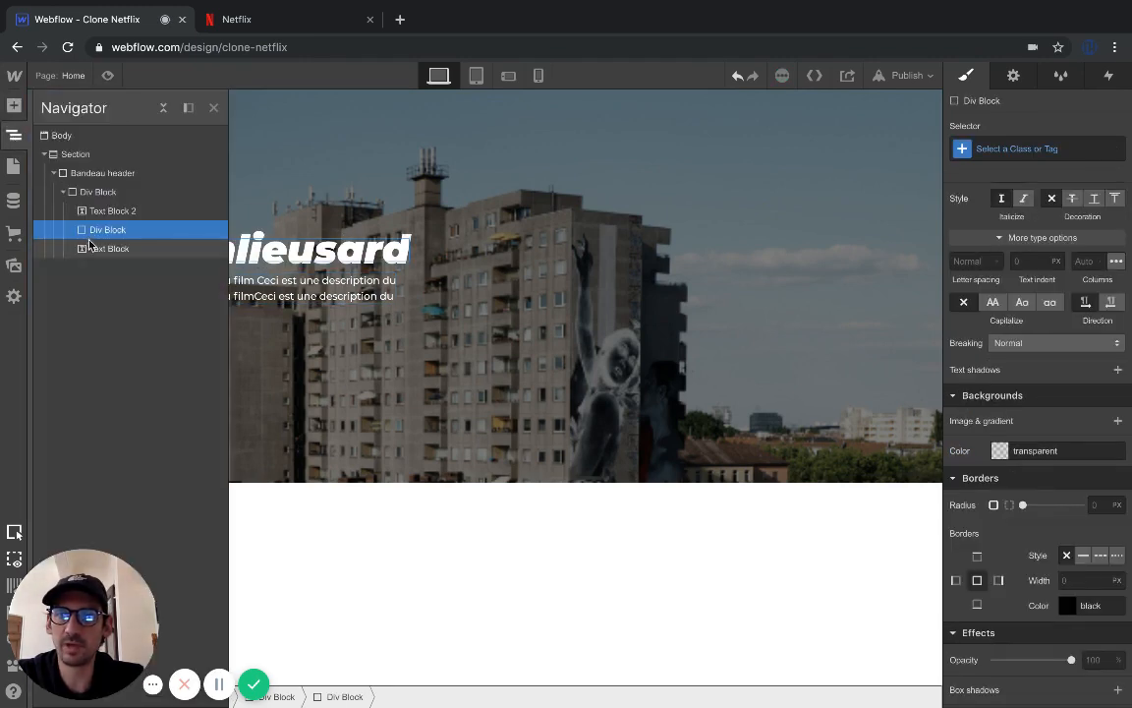
drag(95, 234, 96, 261)
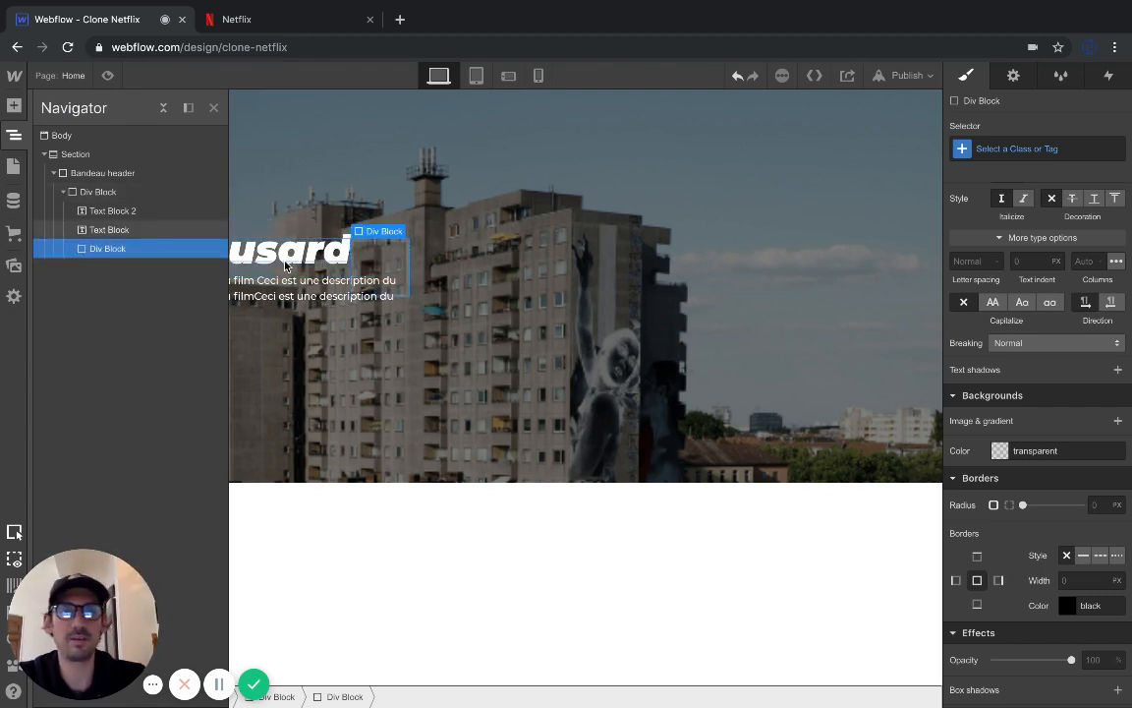
Give the new div block a flex display and an absolute position anchored to the top left of its parent
scroll(1058, 395, up, 2)
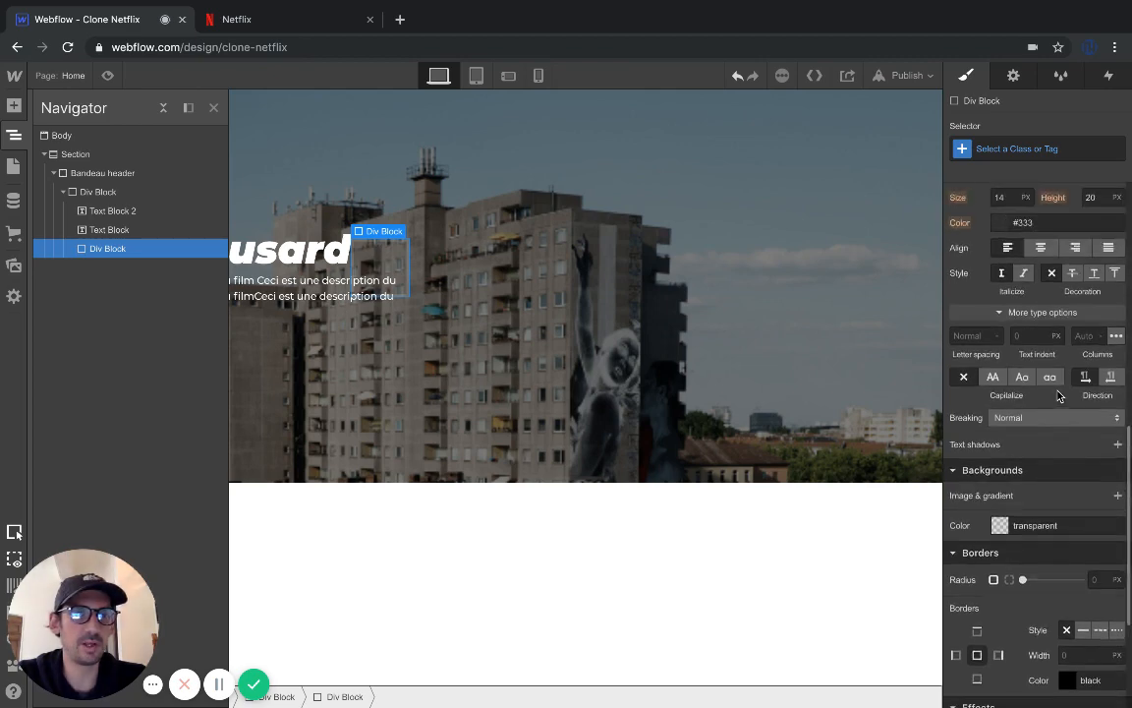
scroll(1058, 395, up, 8)
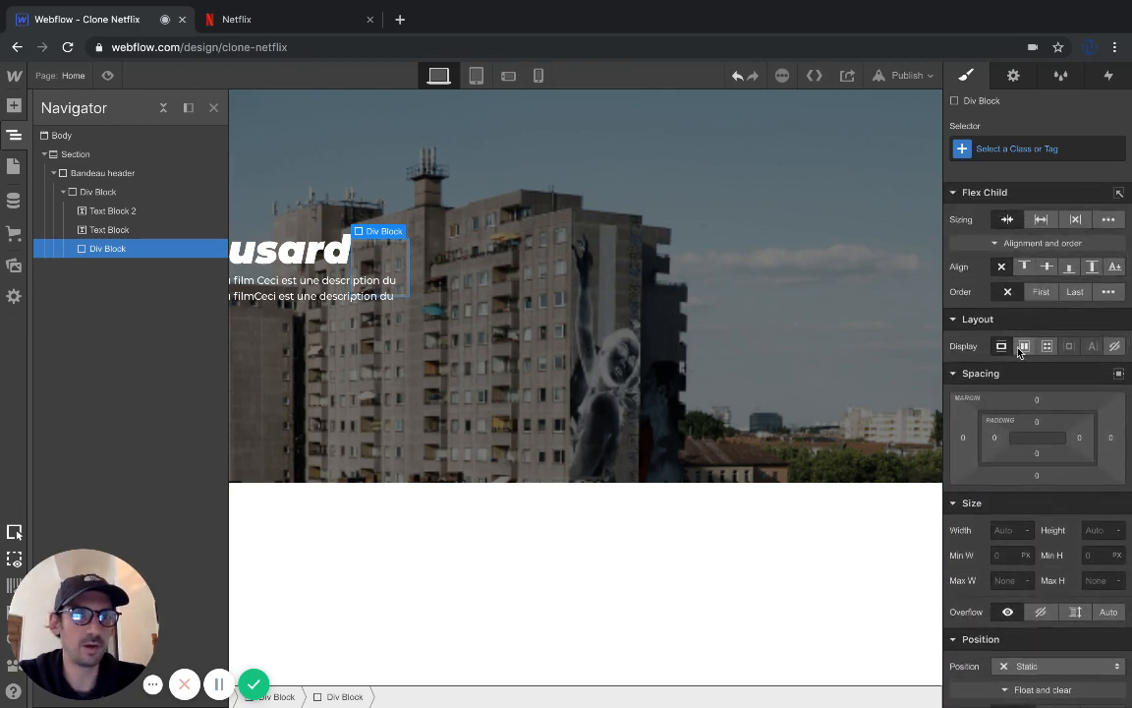
click(1025, 346)
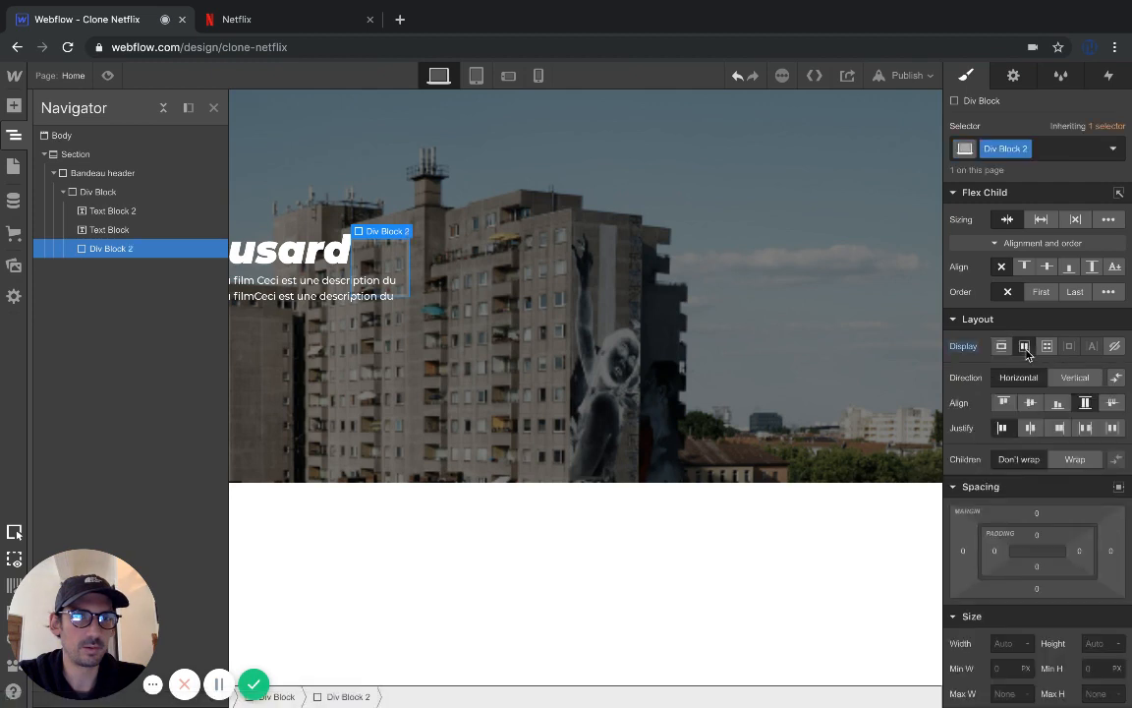
scroll(1027, 354, down, 2)
scroll(1028, 355, down, 3)
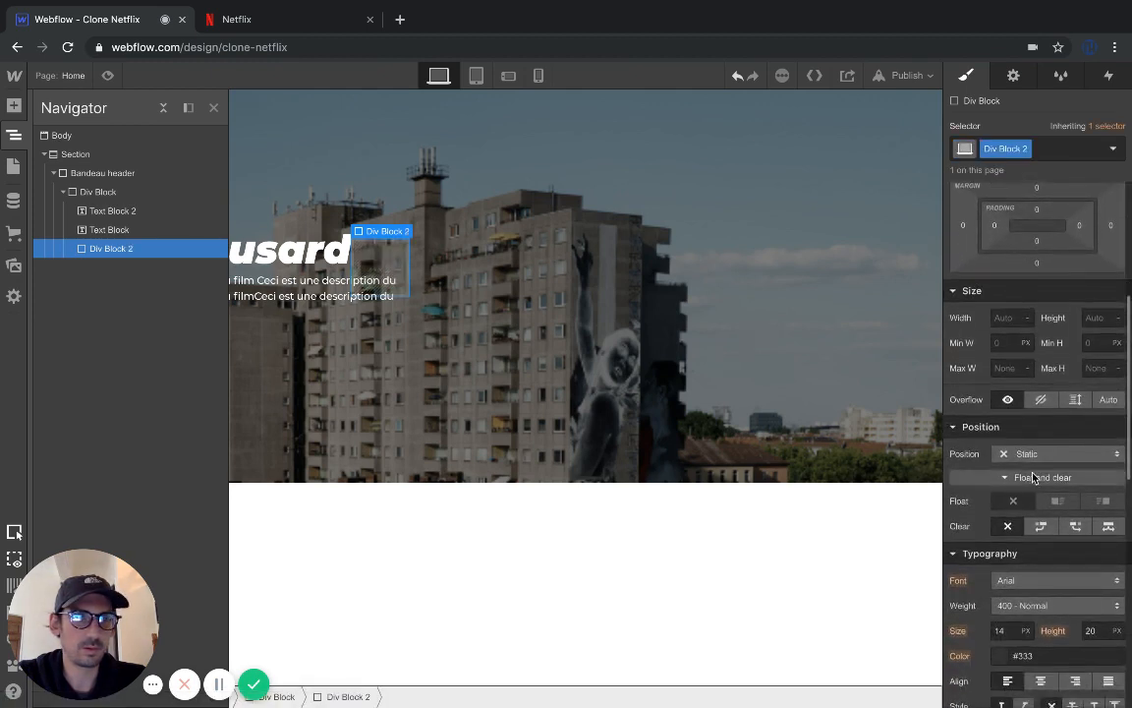
click(1028, 454)
click(1030, 492)
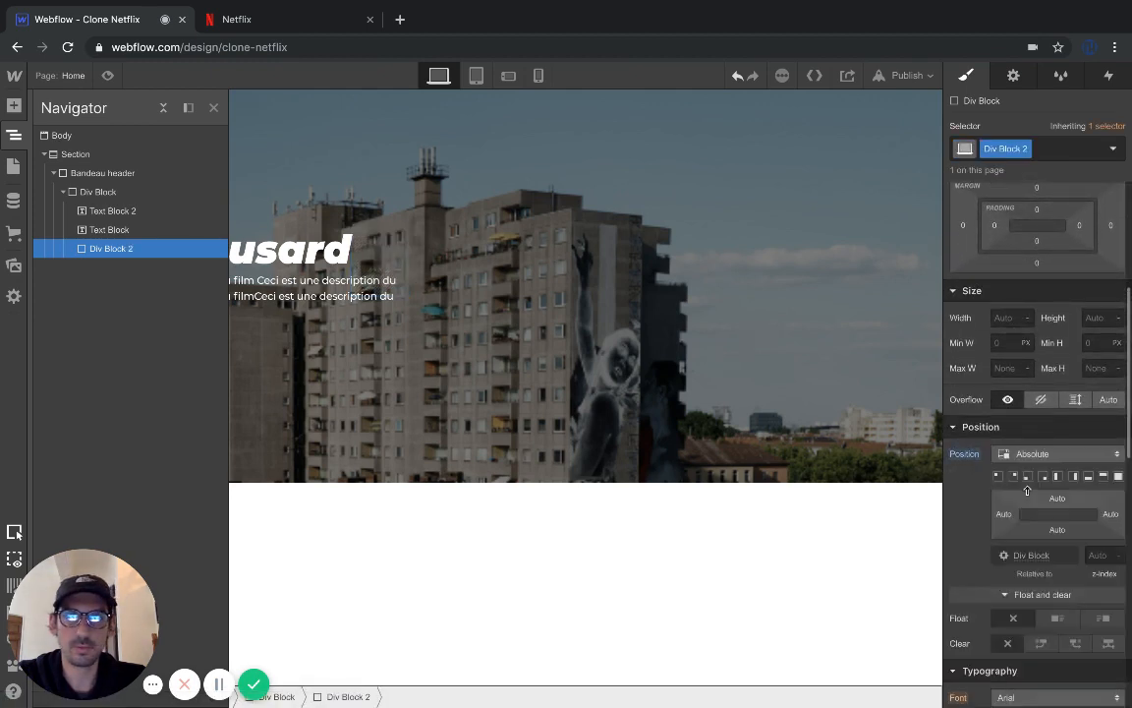
click(997, 477)
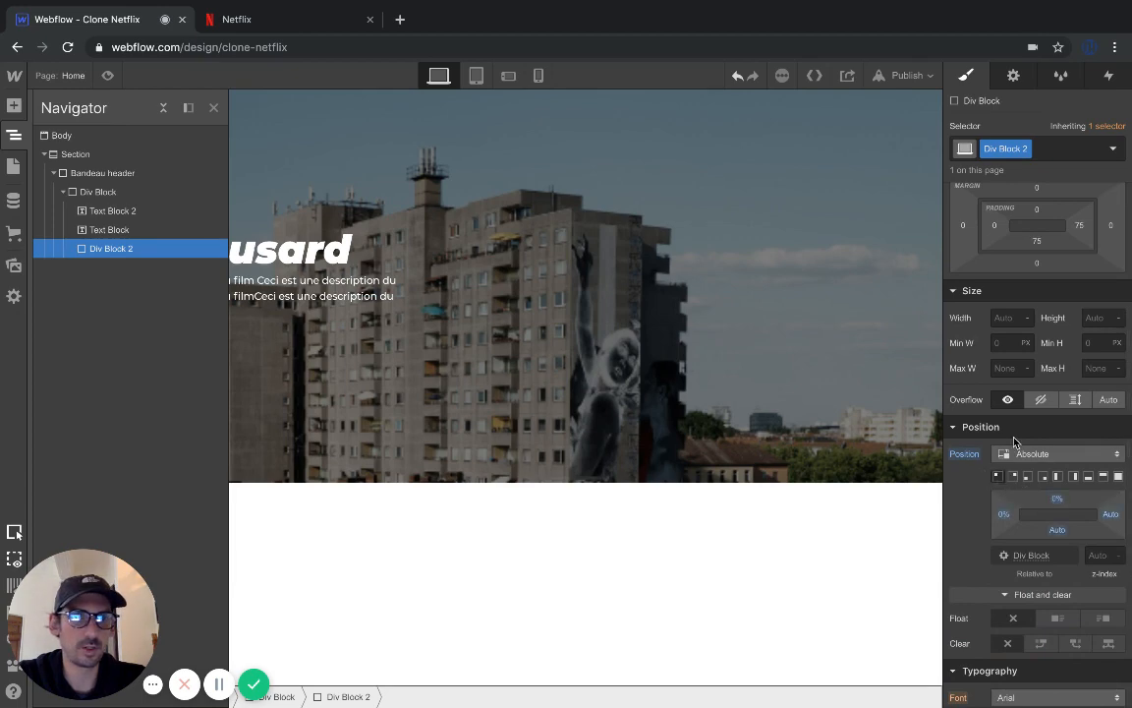
Set the new div block's background colour to red #db0000
scroll(1015, 441, down, 5)
click(994, 517)
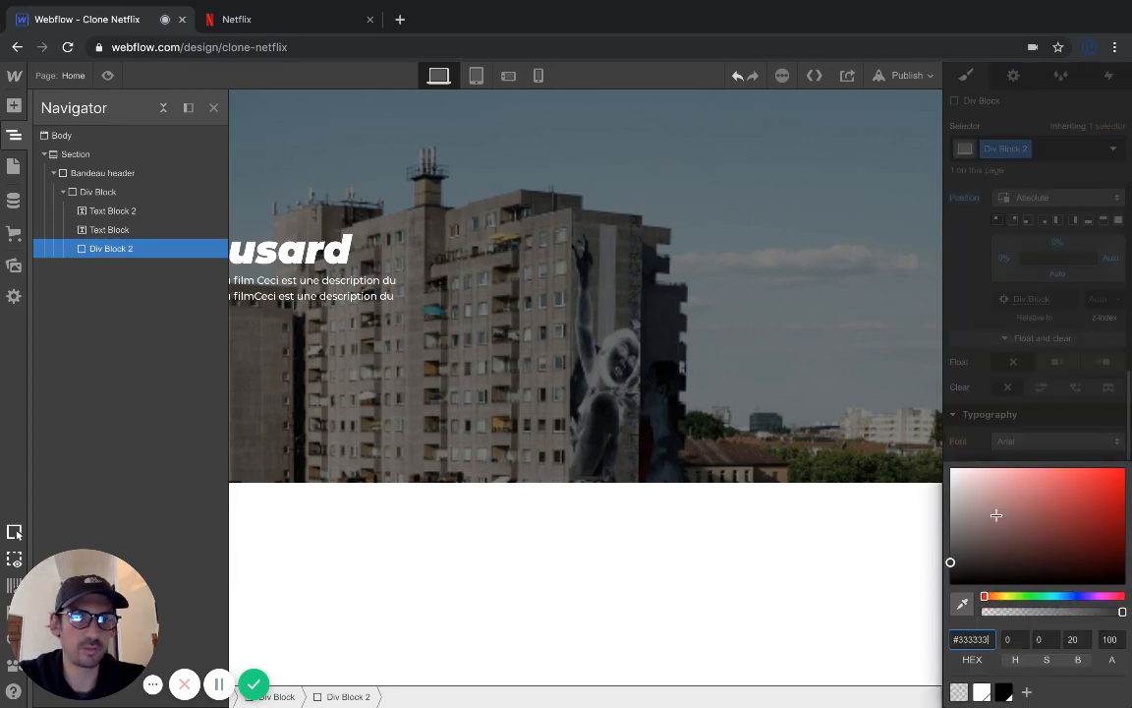
click(968, 421)
scroll(1022, 502, down, 5)
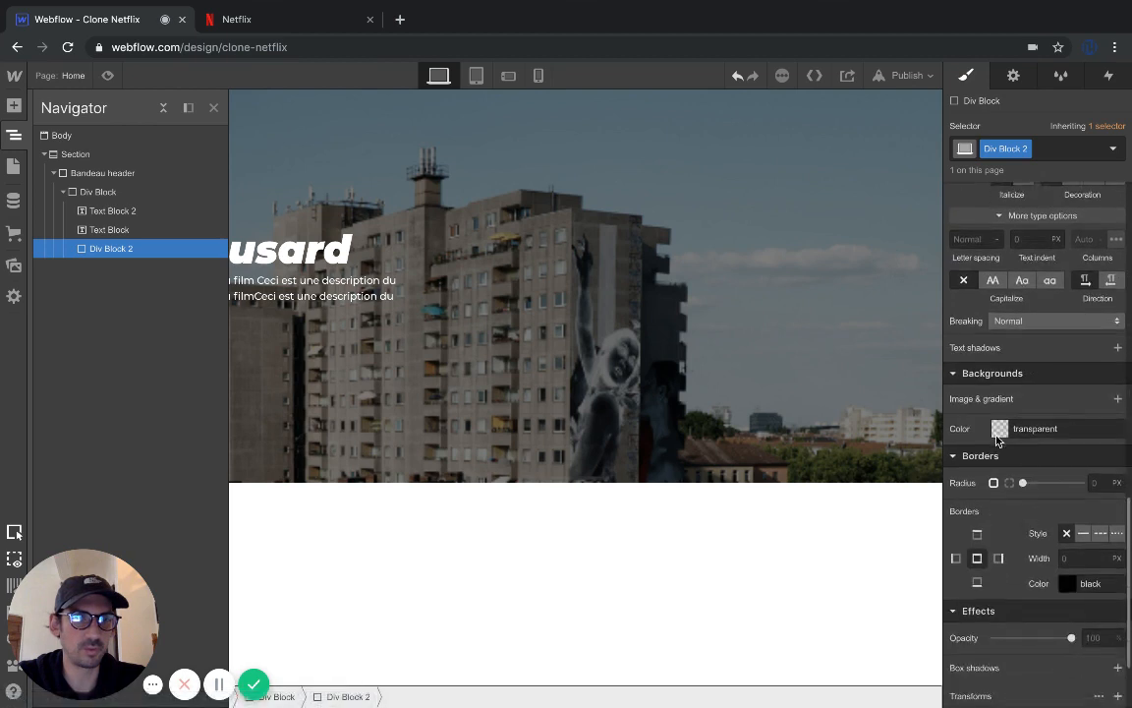
click(998, 431)
drag(996, 256, 1126, 192)
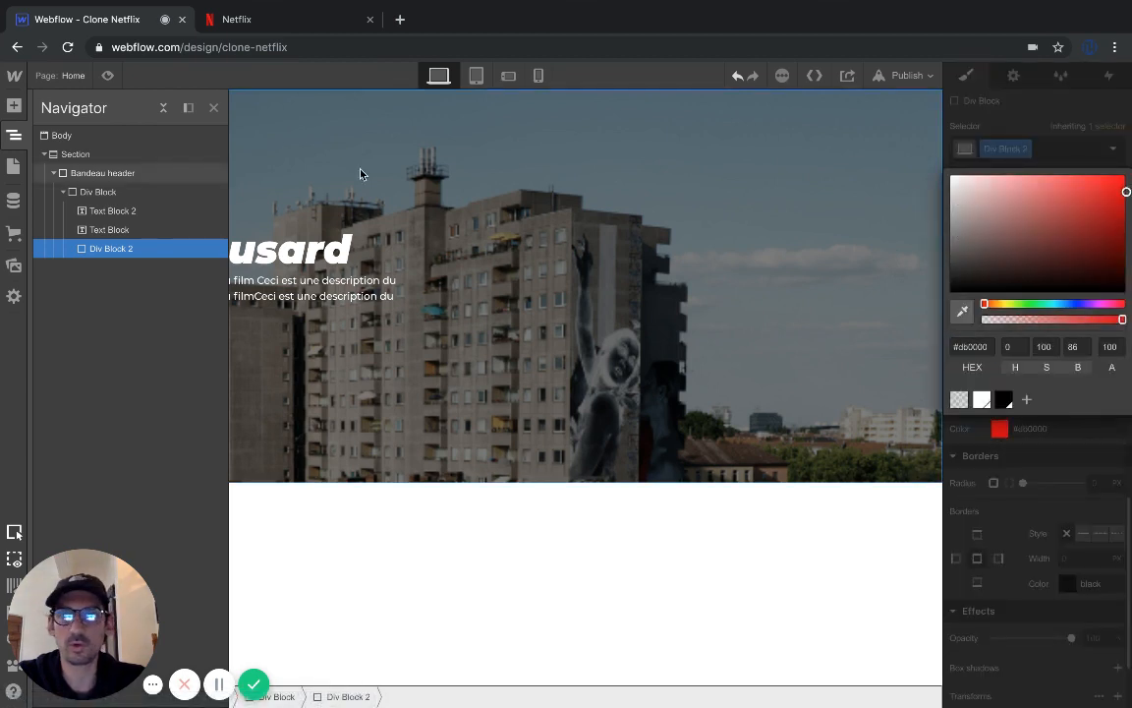
Try ordering the red div block above the two text blocks in the element hierarchy, and move it back below them
click(213, 107)
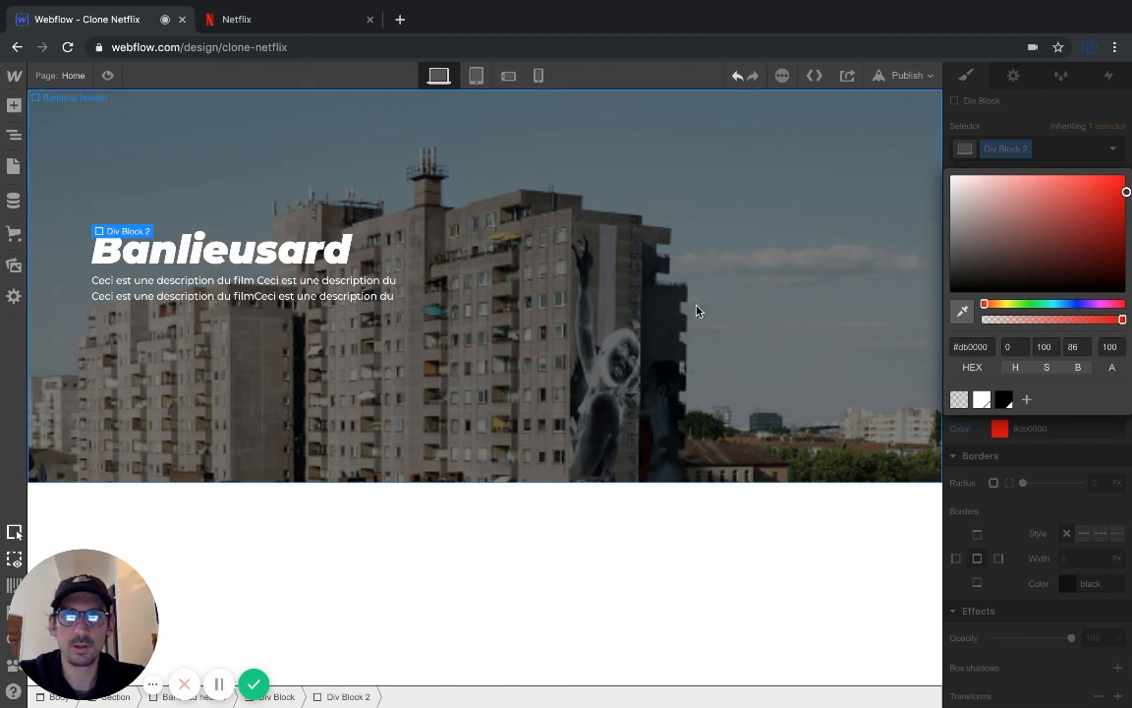
click(14, 135)
drag(105, 252, 101, 204)
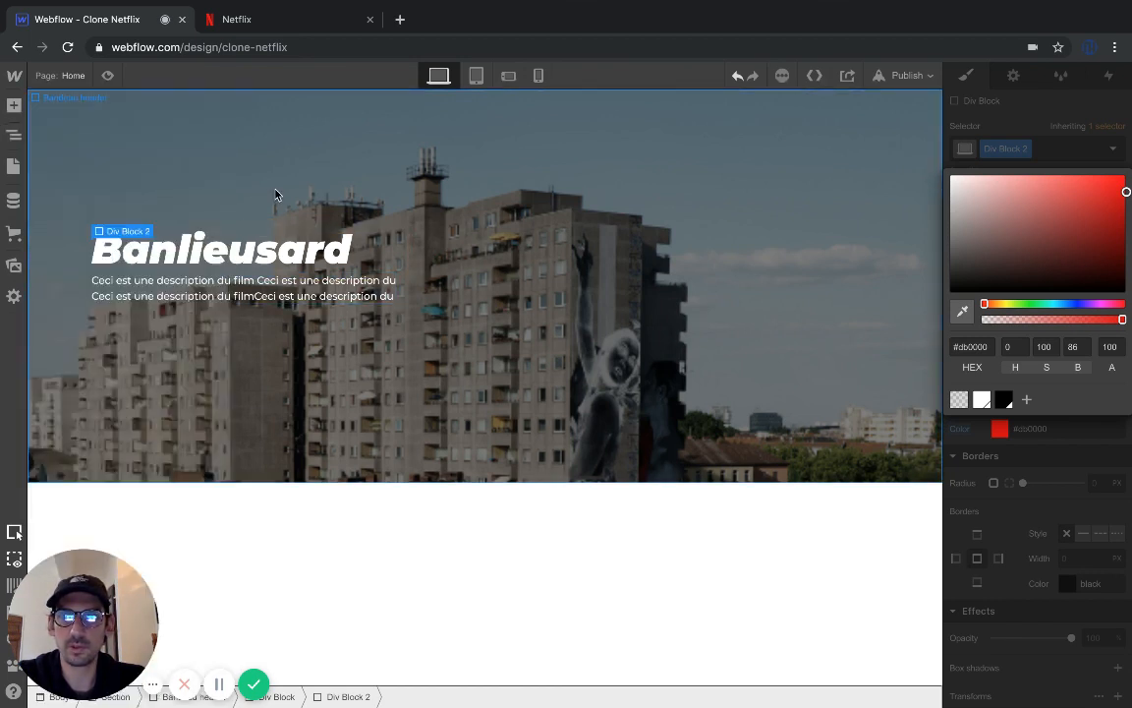
click(275, 194)
scroll(998, 339, up, 8)
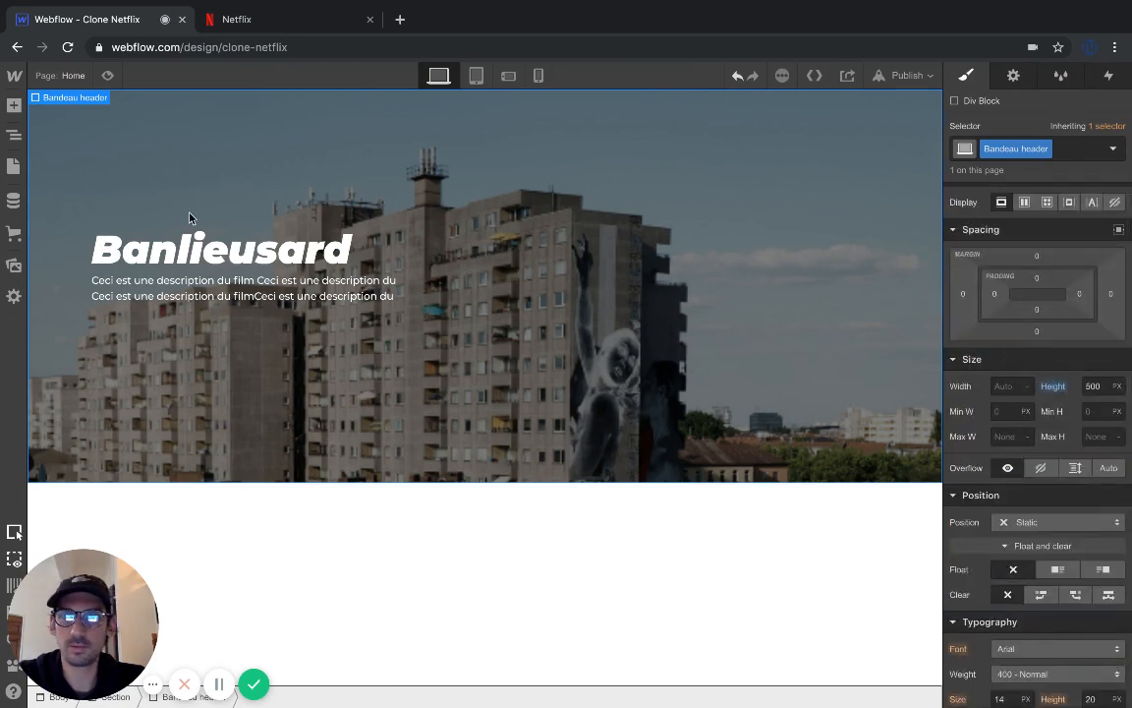
click(14, 135)
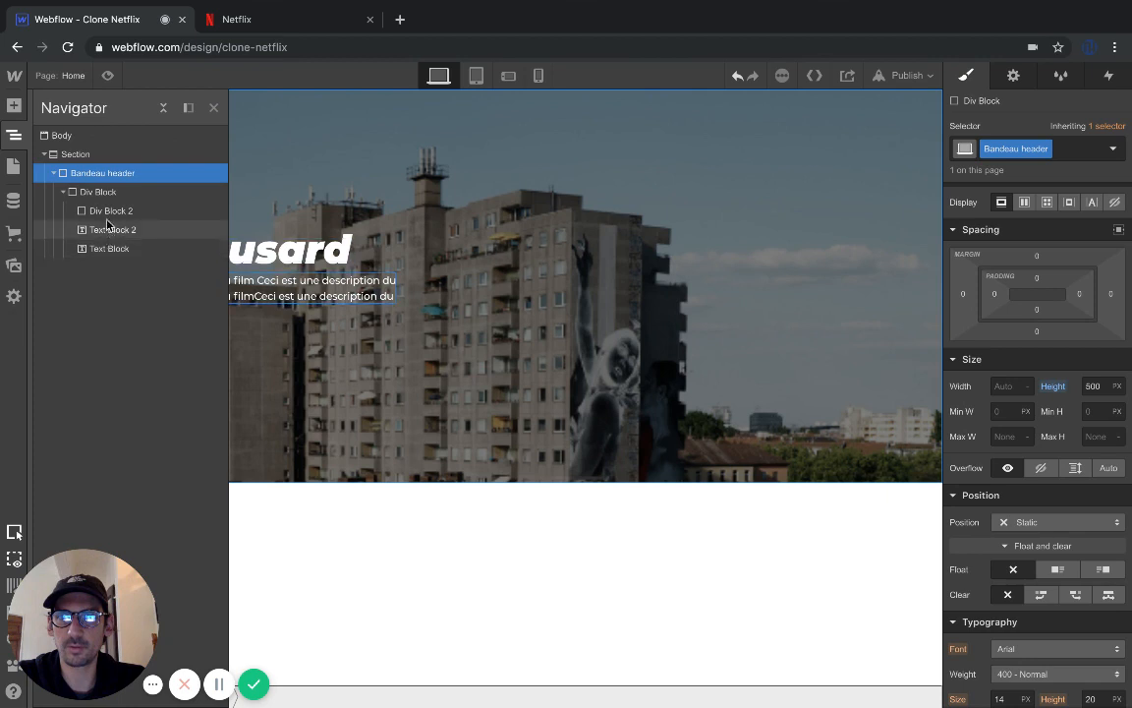
drag(110, 212, 108, 251)
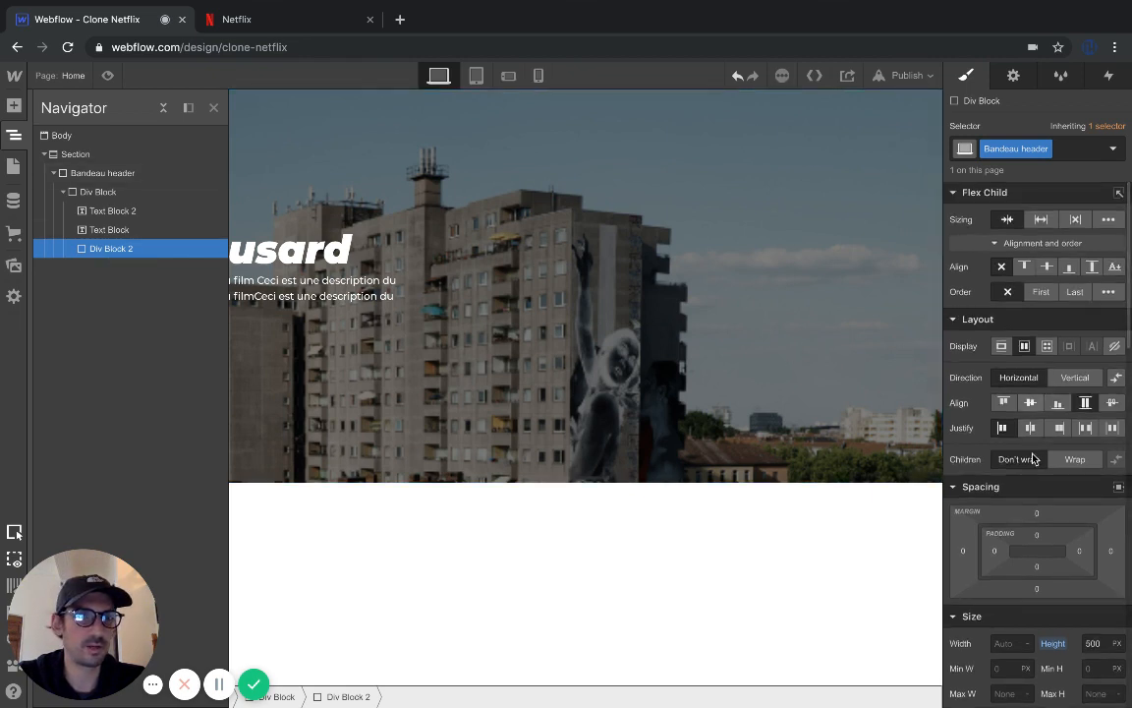
Examine the size and position settings of the parent div, both text blocks and the red div block
scroll(1032, 459, down, 4)
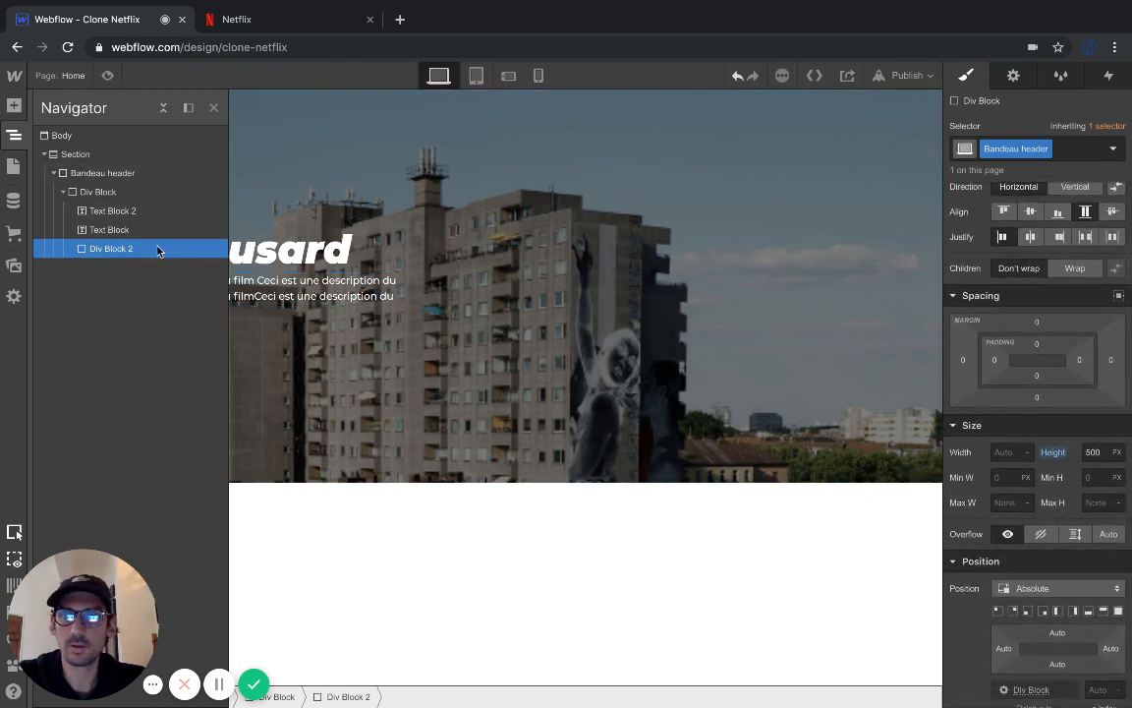
click(92, 193)
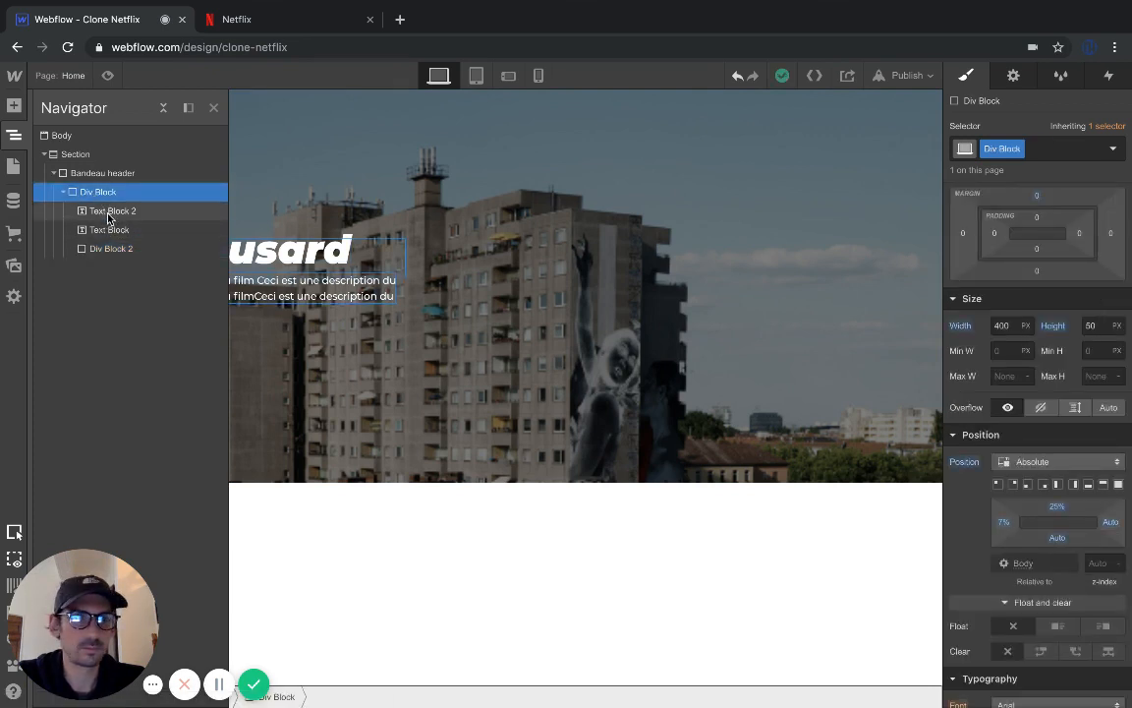
click(108, 214)
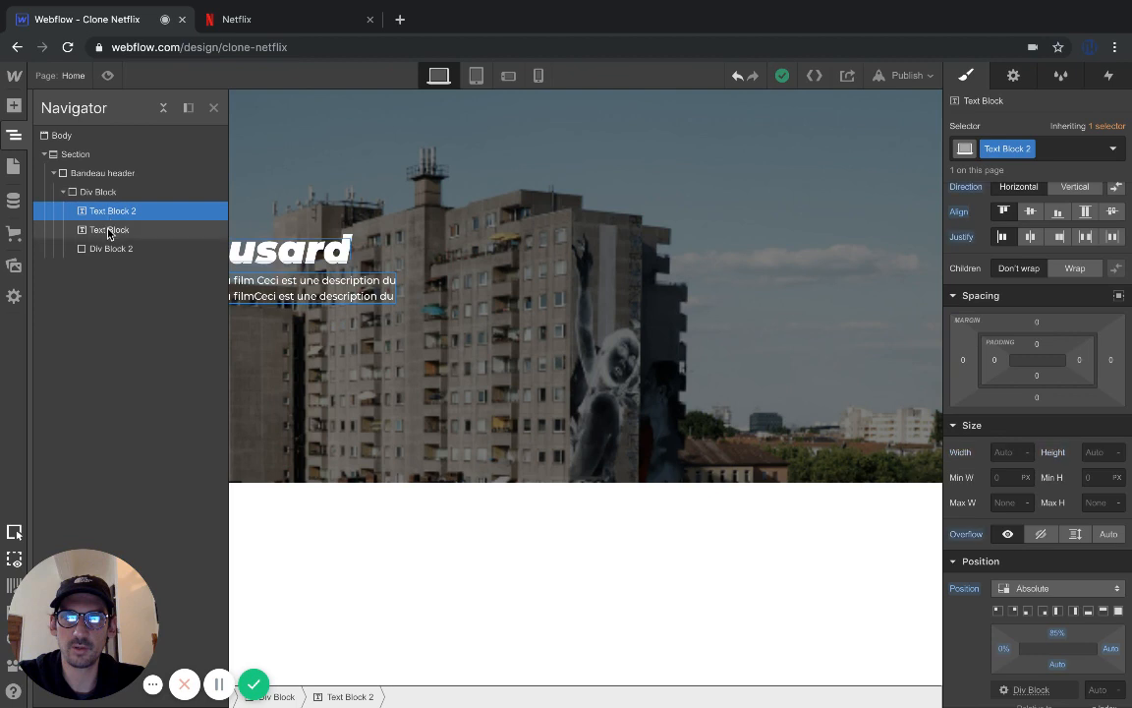
click(108, 232)
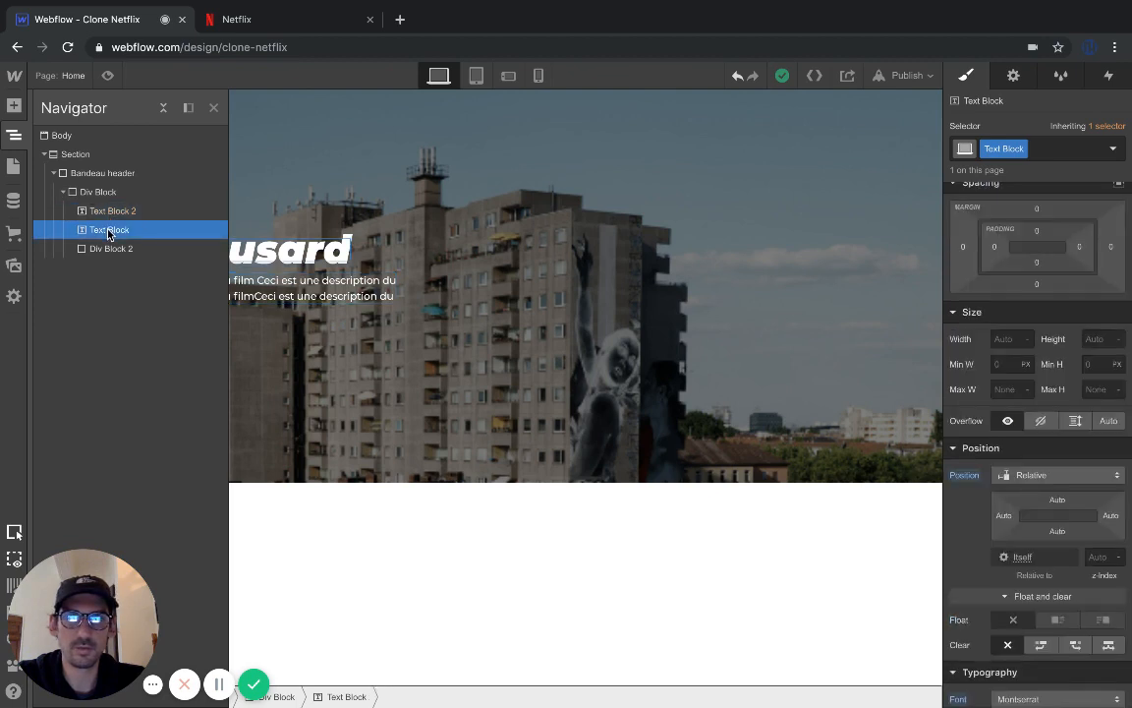
click(108, 248)
Reorder the hierarchy so the description text block comes after the title text block
click(110, 229)
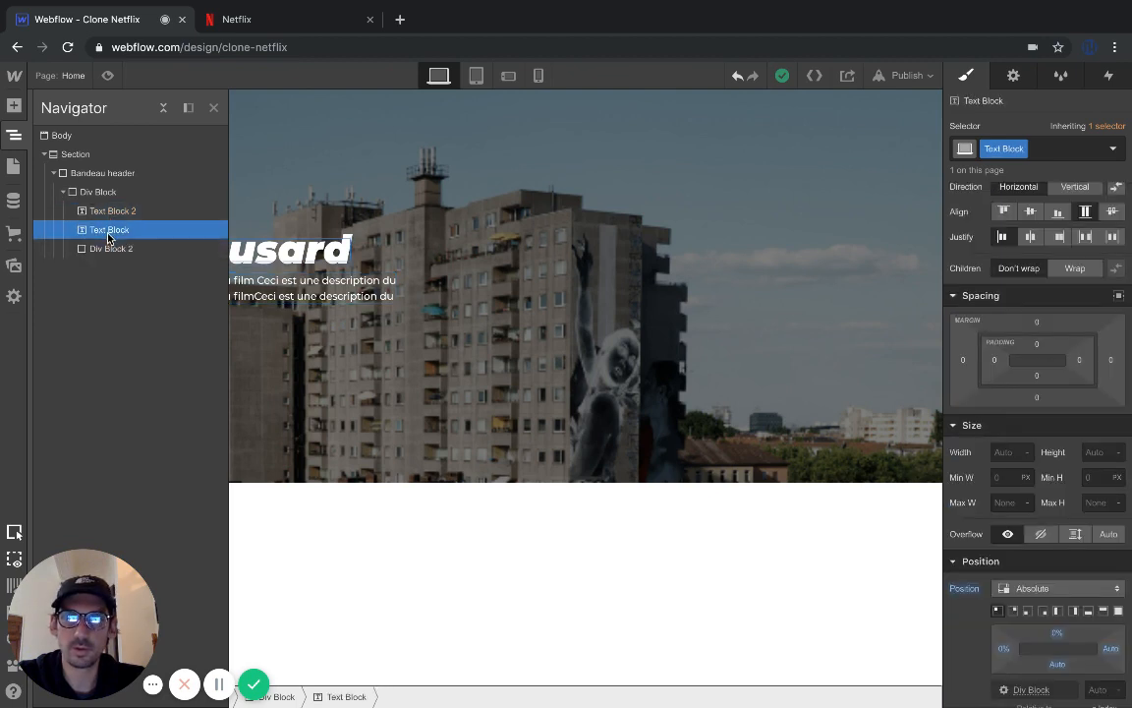
click(108, 212)
drag(106, 212, 106, 237)
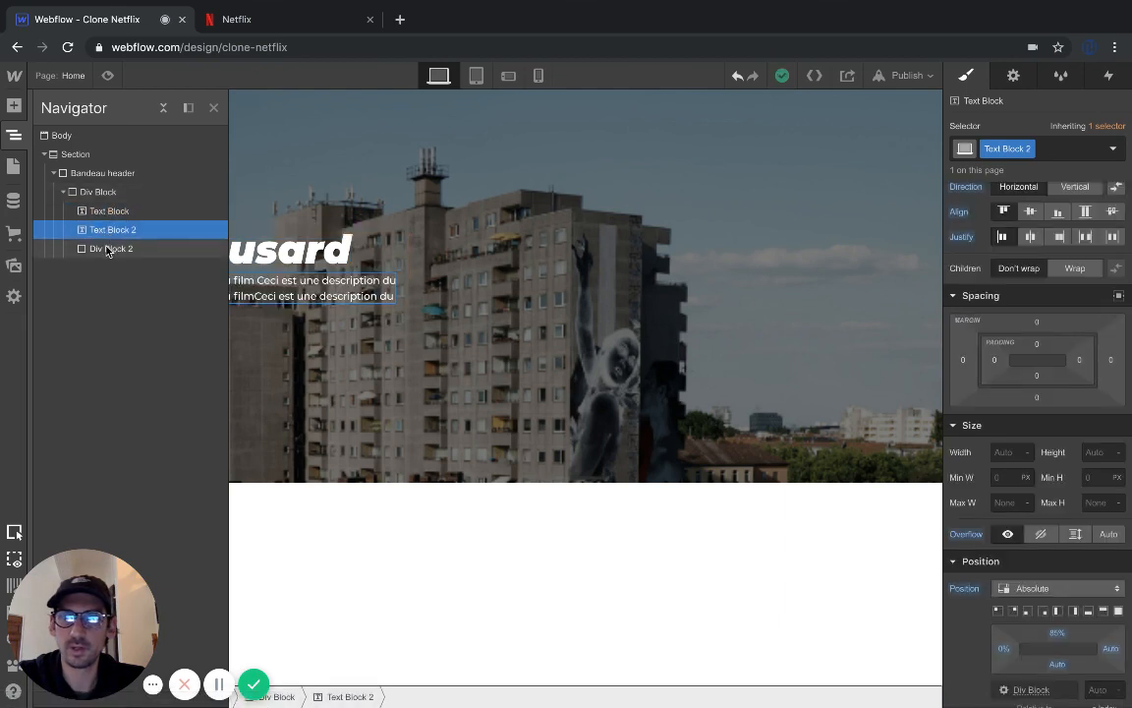
Size the red div block under the two text blocks to 100 px wide and 30 px high
click(108, 248)
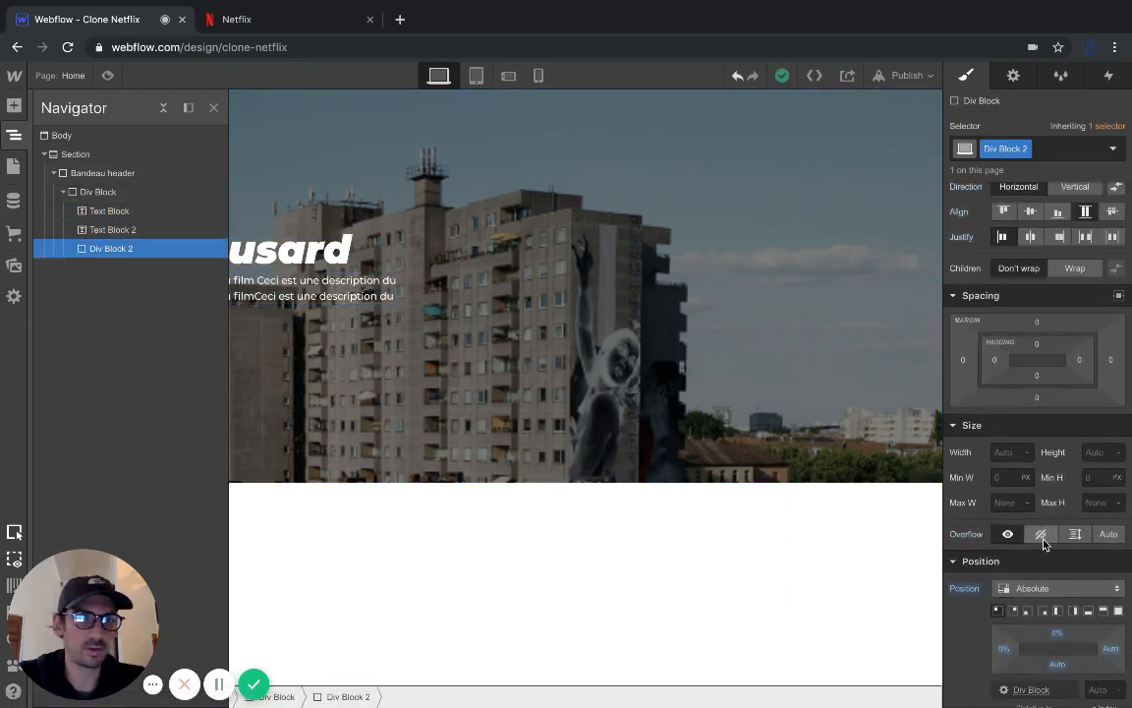
click(1014, 455)
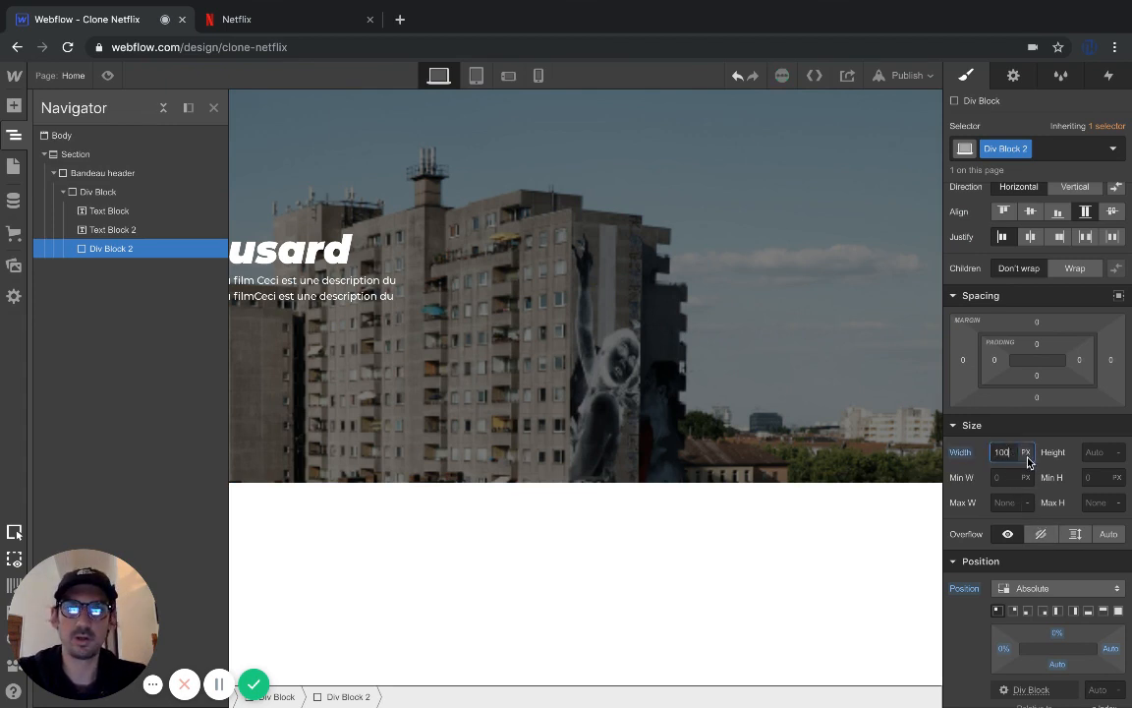
click(1093, 452)
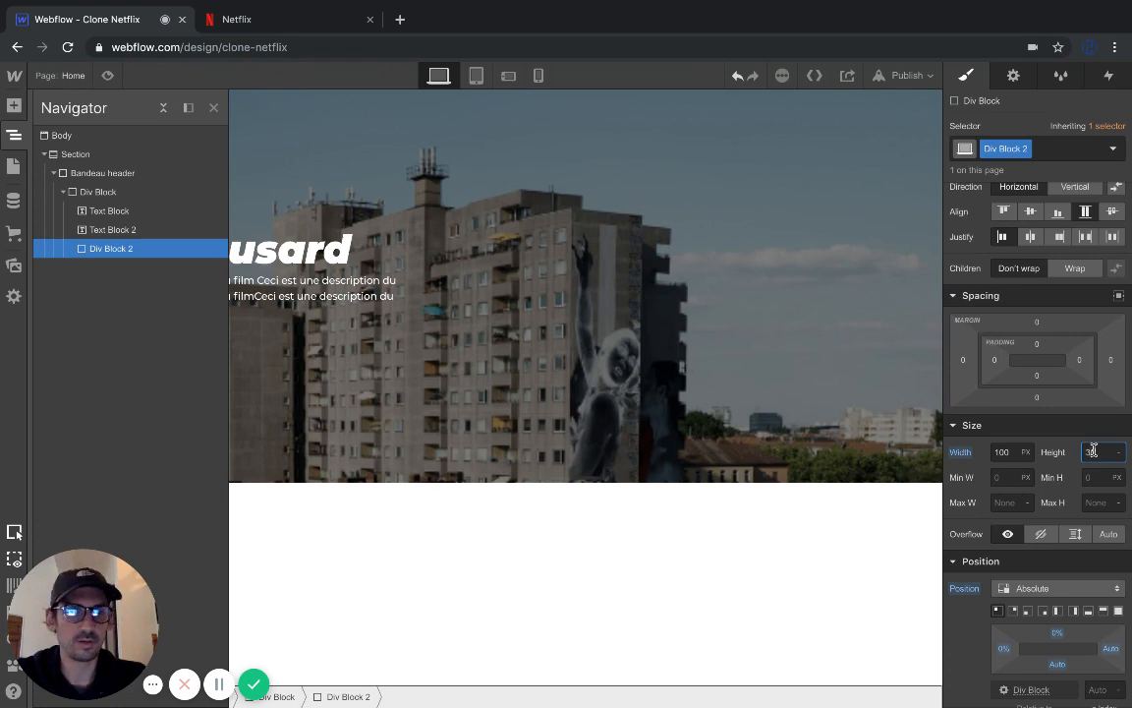
text(30)
scroll(1071, 481, down, 10)
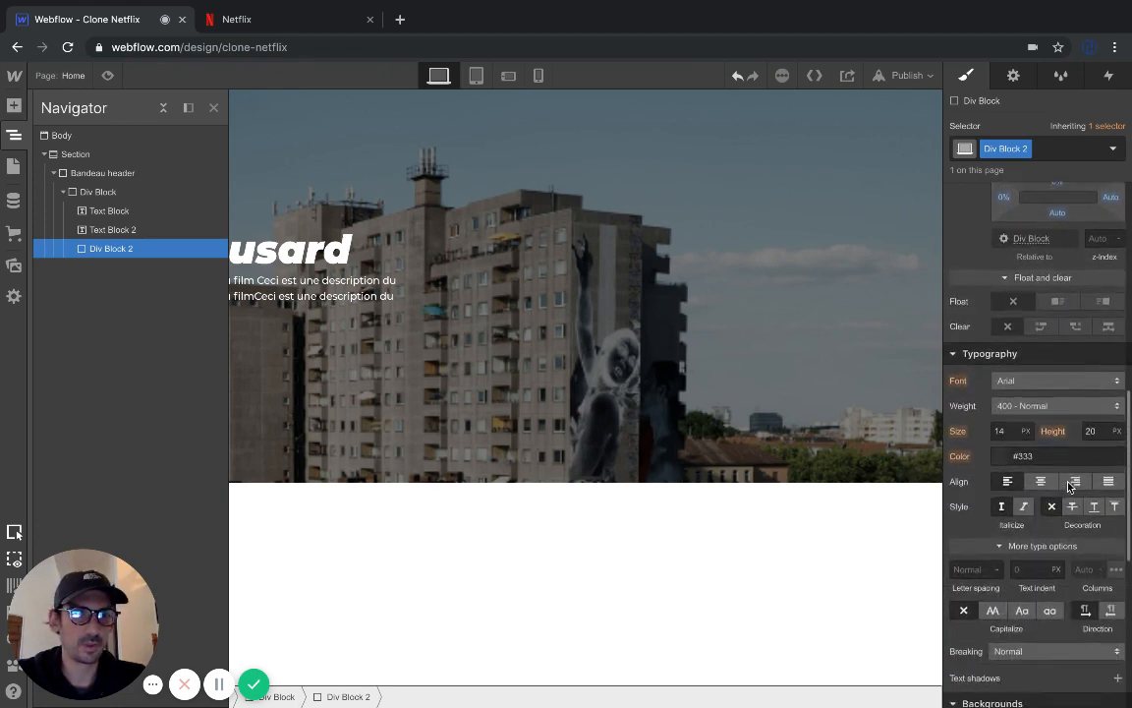
click(429, 367)
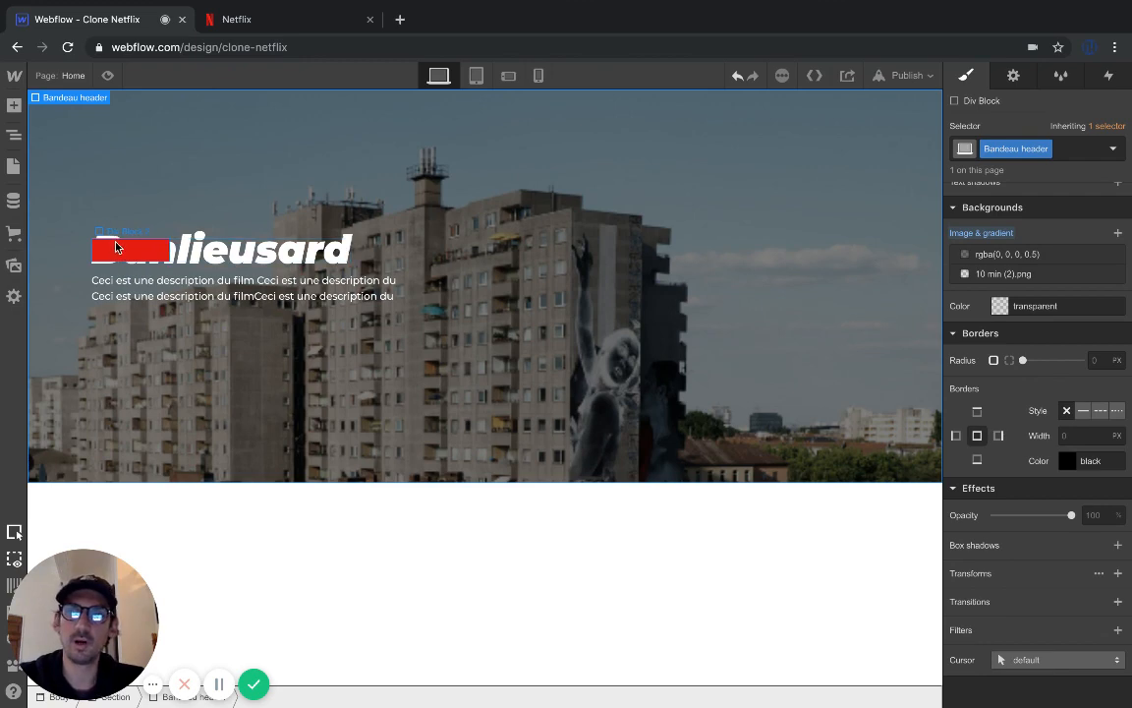
Place the red block beneath the description text by setting its absolute position's top offset to 195%
click(116, 246)
scroll(1048, 496, up, 2)
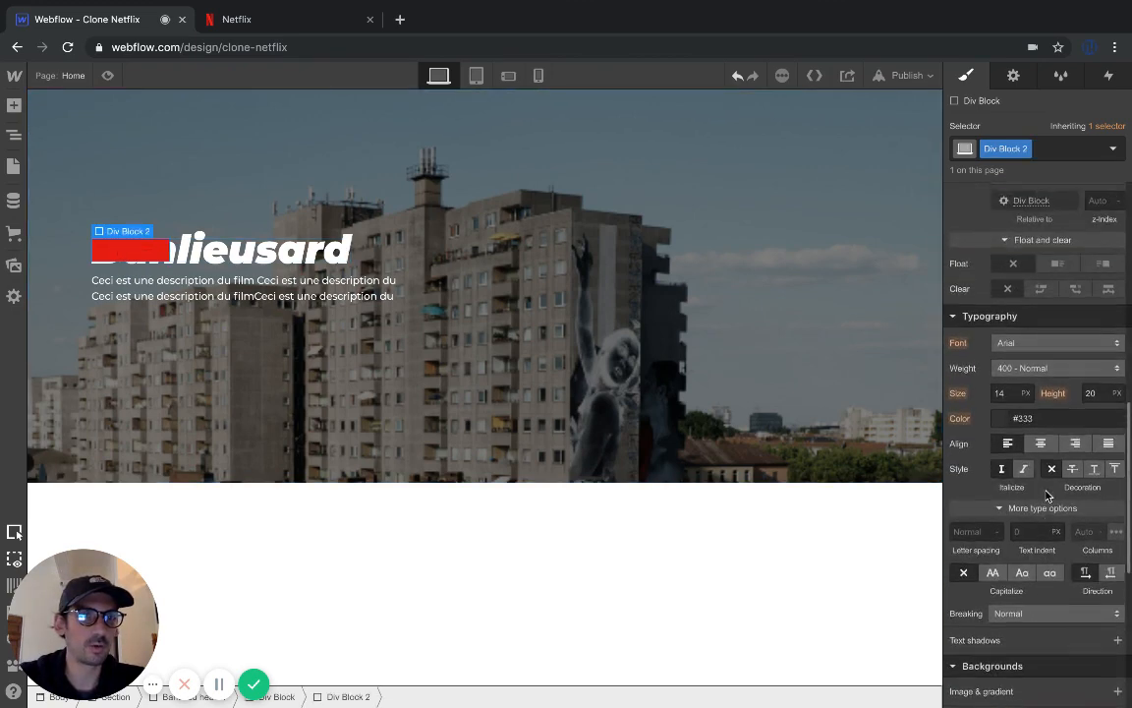
scroll(1047, 496, up, 3)
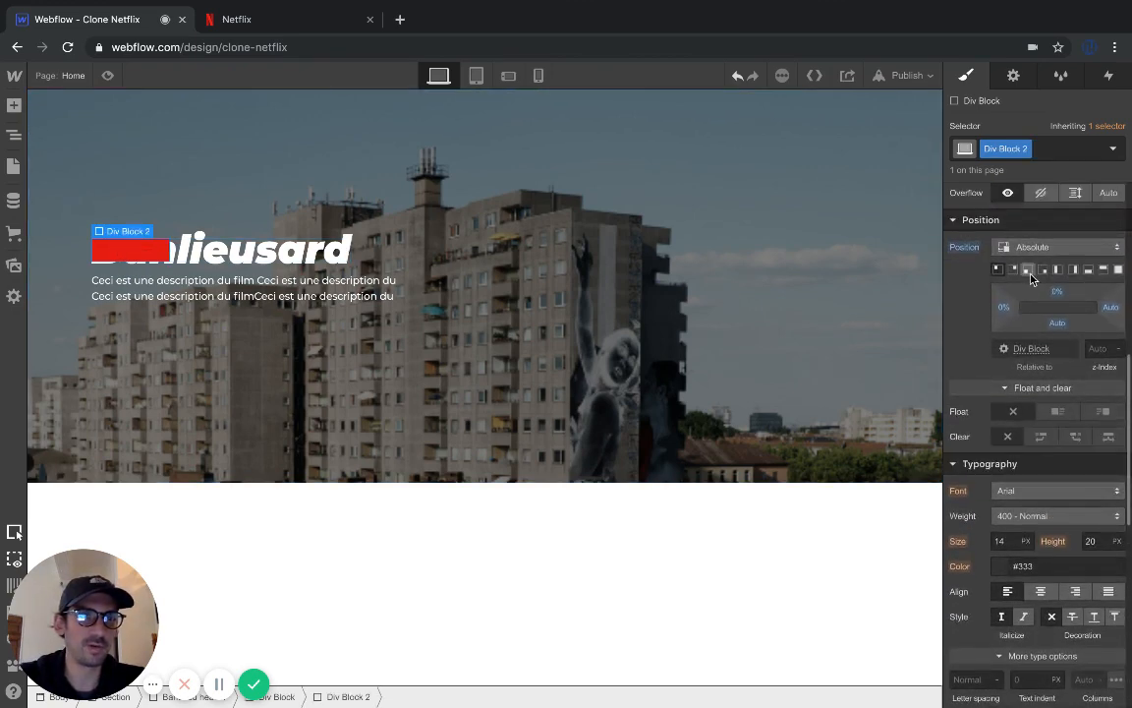
click(1014, 269)
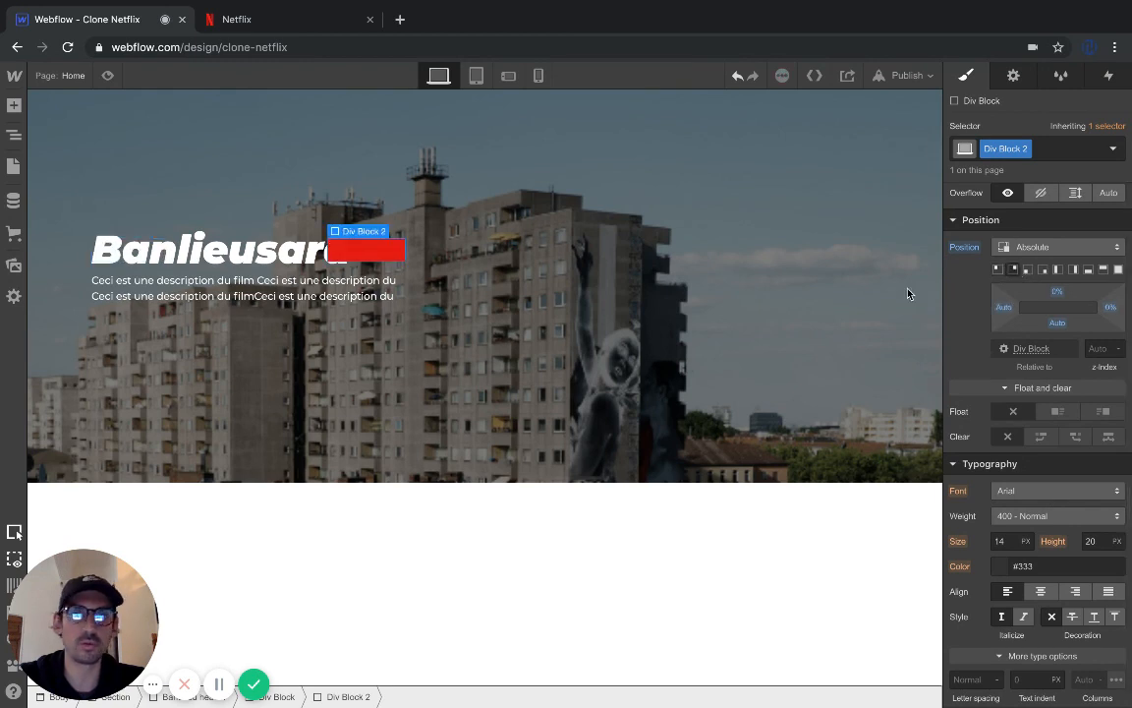
key(ctrl+z)
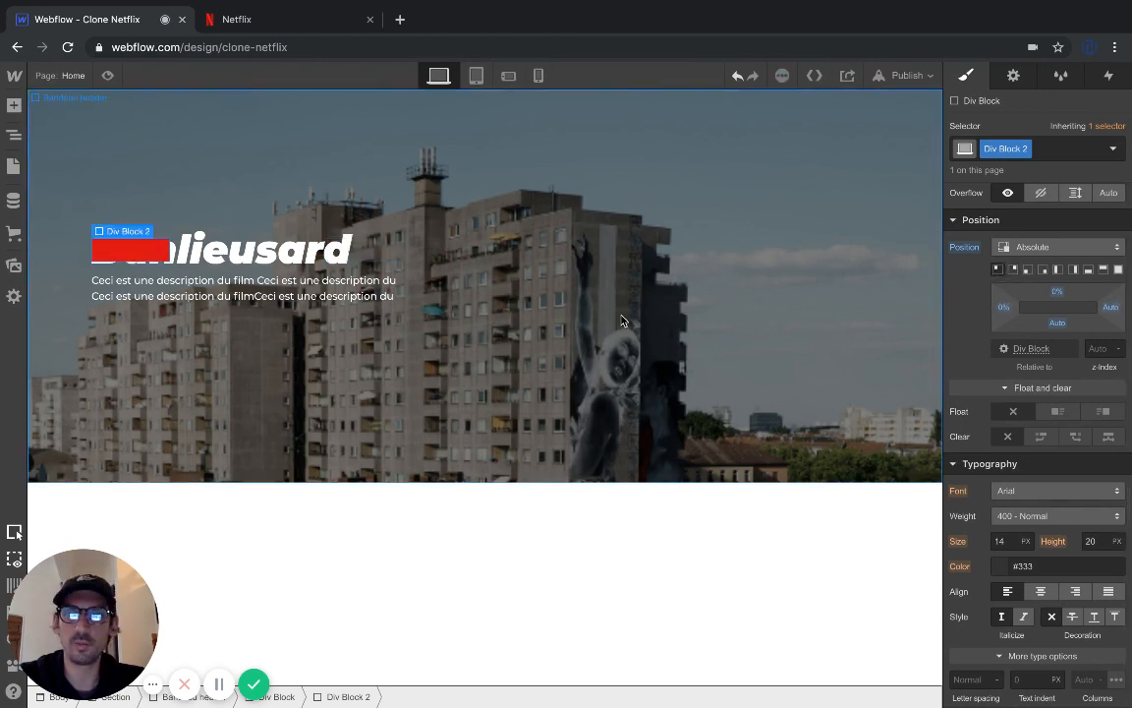
drag(1057, 294, 1040, 484)
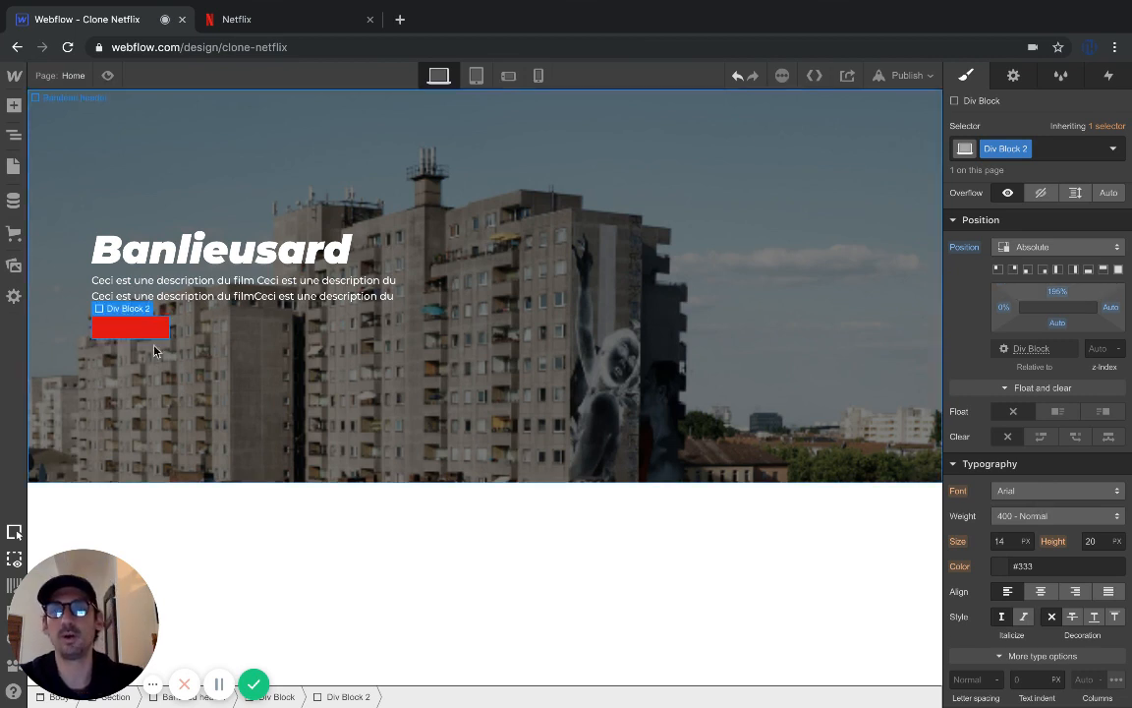
Enlarge the red block to a width of 150 px and a height of 50 px
scroll(1012, 422, down, 4)
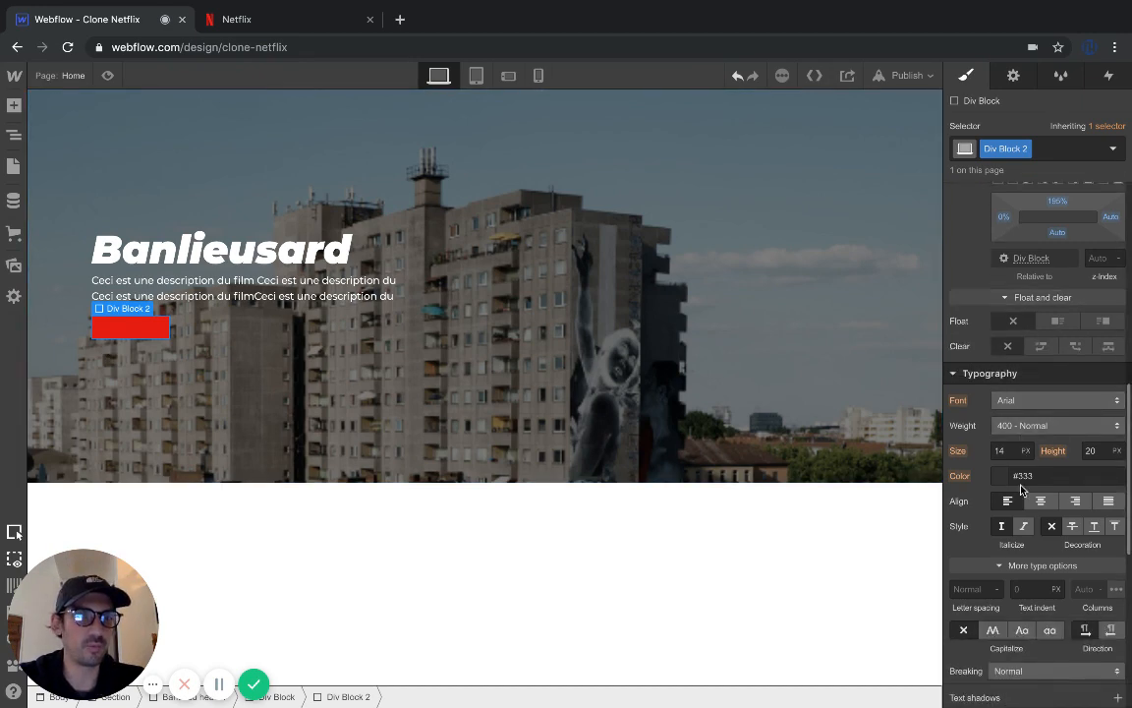
scroll(1017, 487, up, 5)
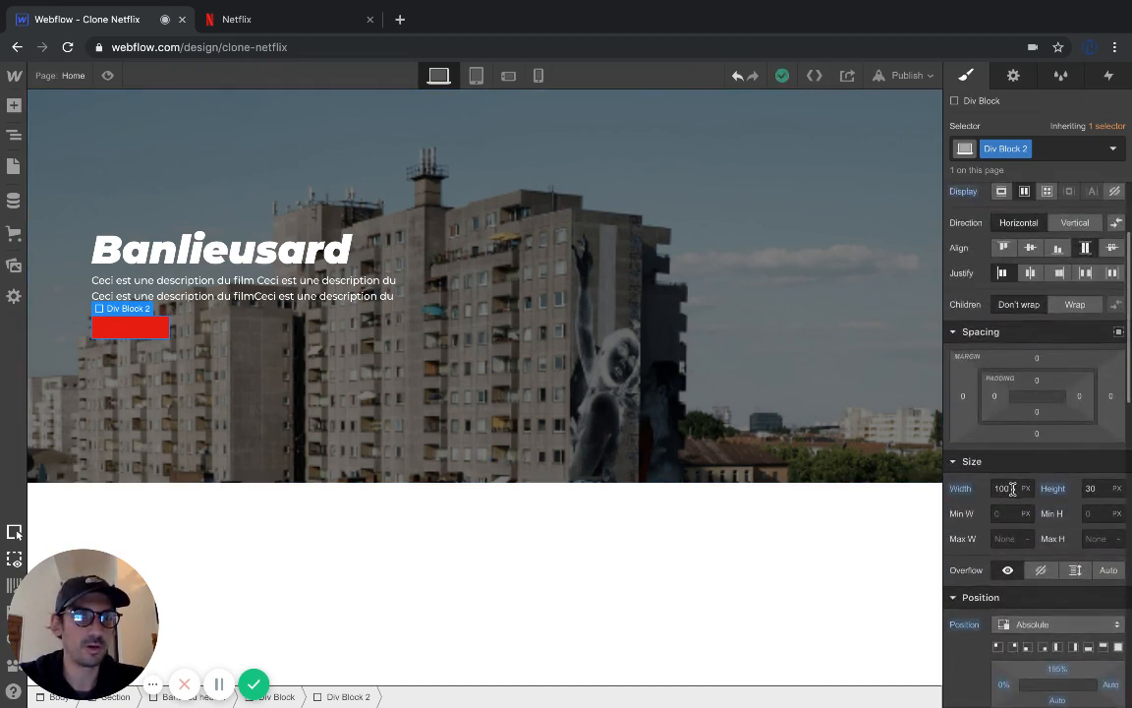
click(1008, 489)
text(15)
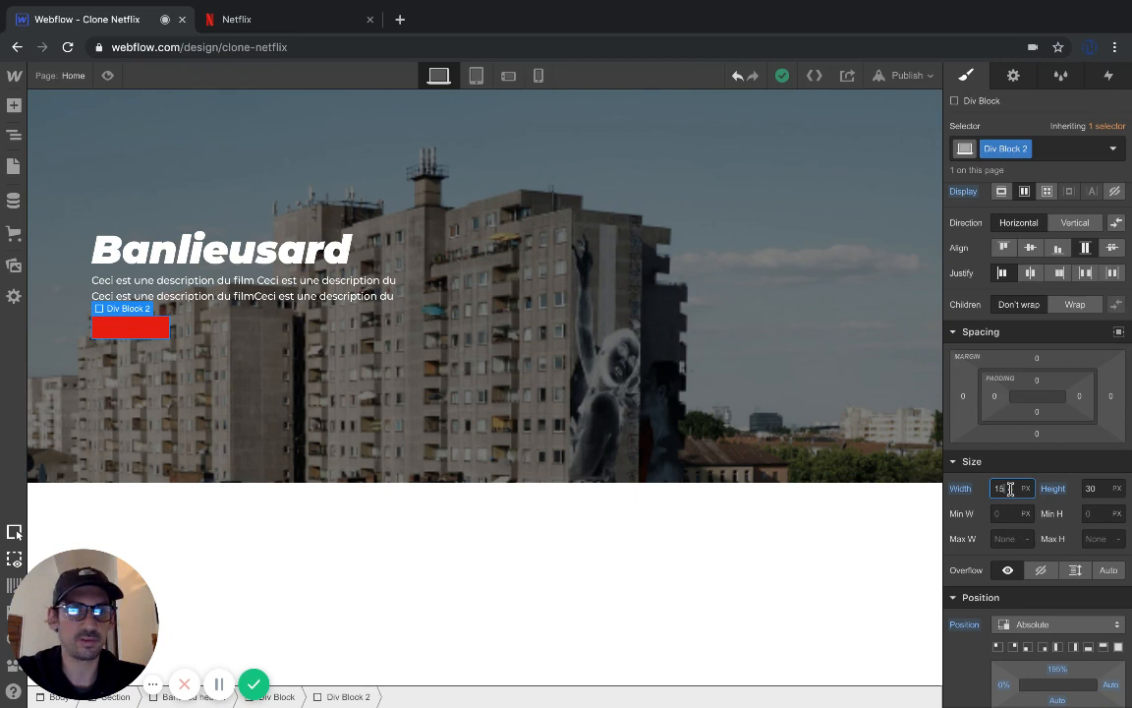
text(0)
click(1094, 488)
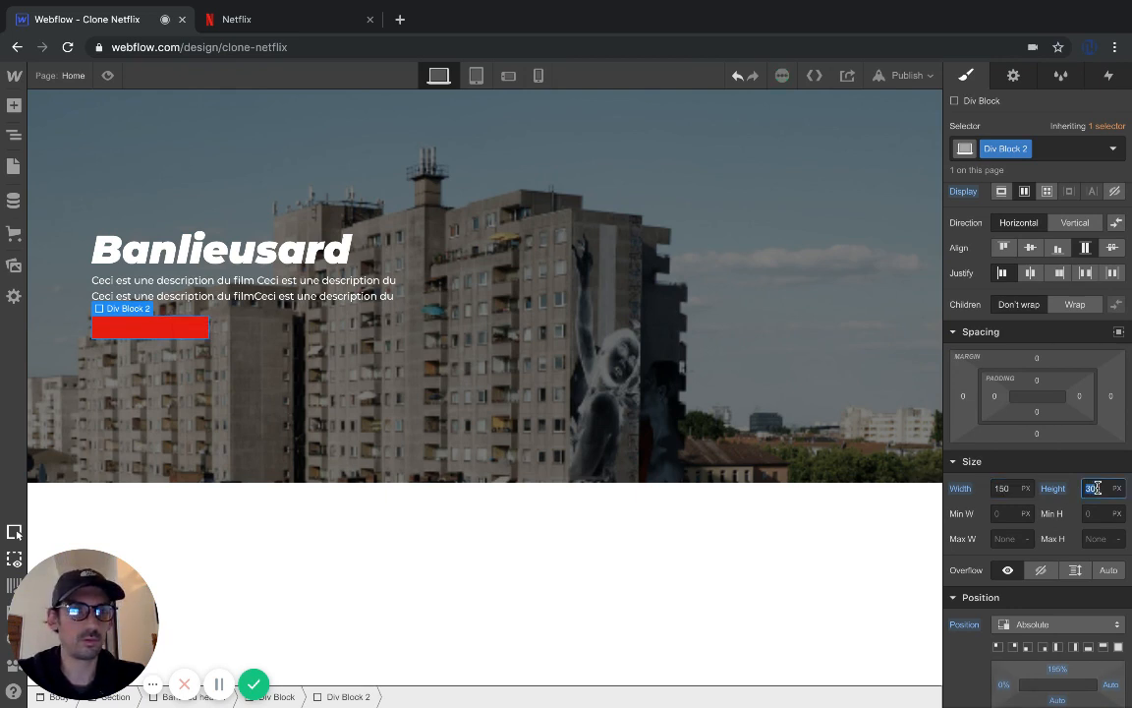
text(50)
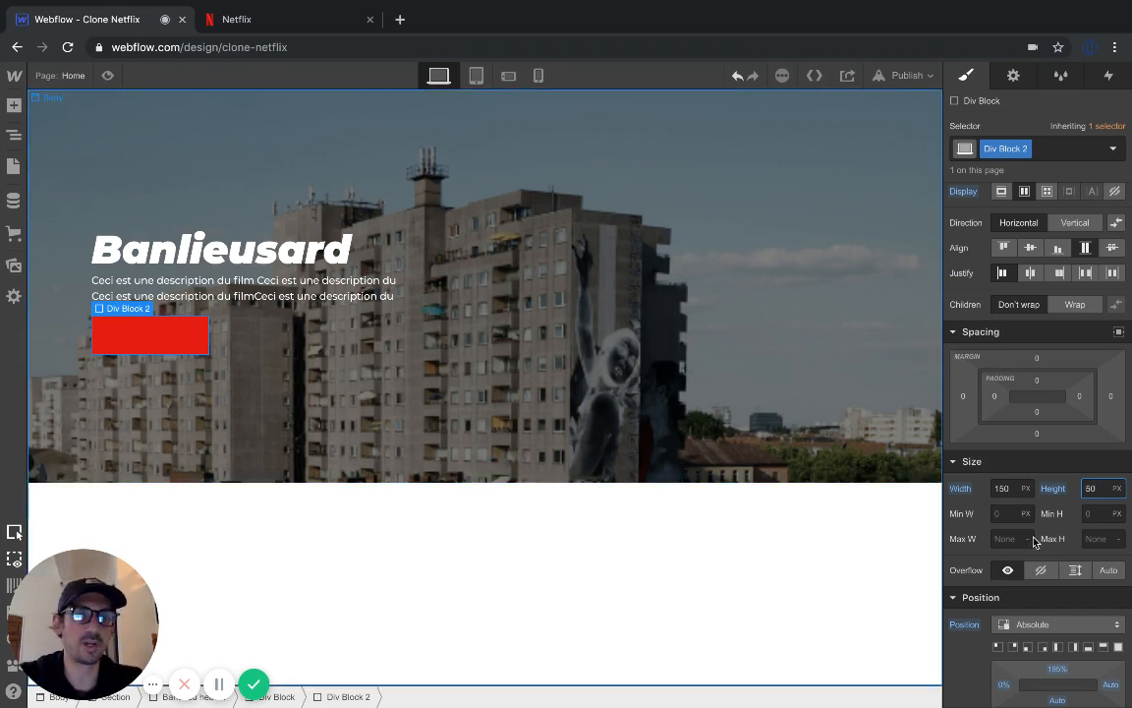
Round the red block's corners with an 11 px border radius
scroll(1050, 543, down, 3)
scroll(1049, 544, down, 5)
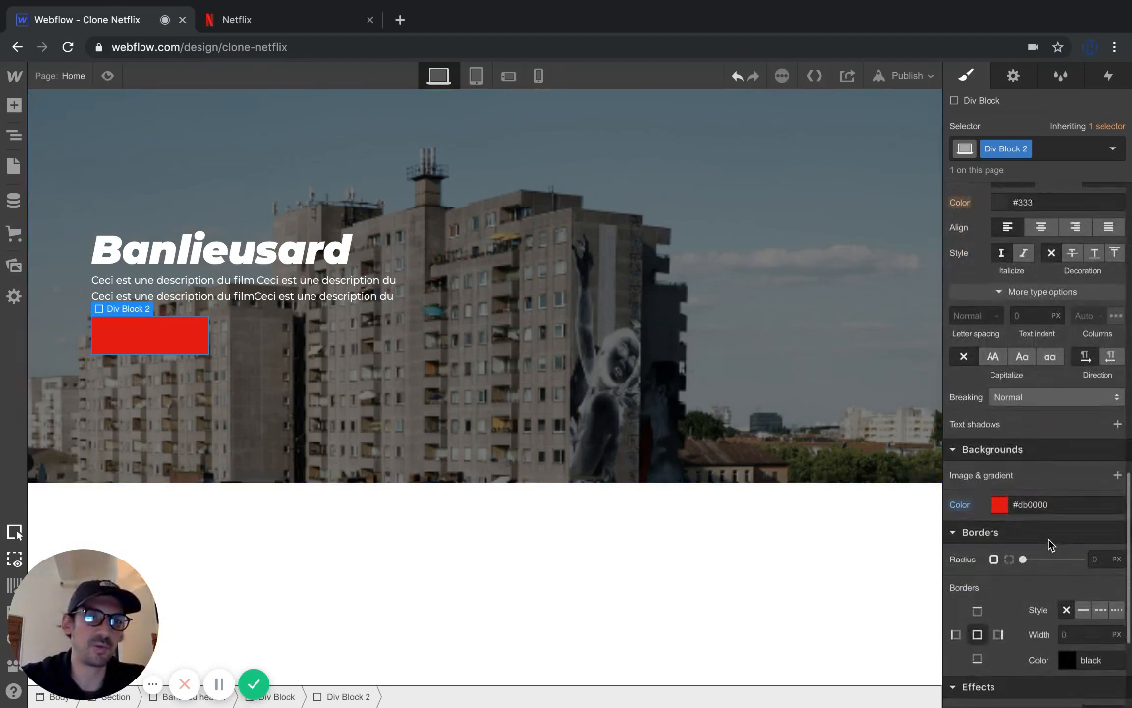
drag(1022, 472, 1055, 473)
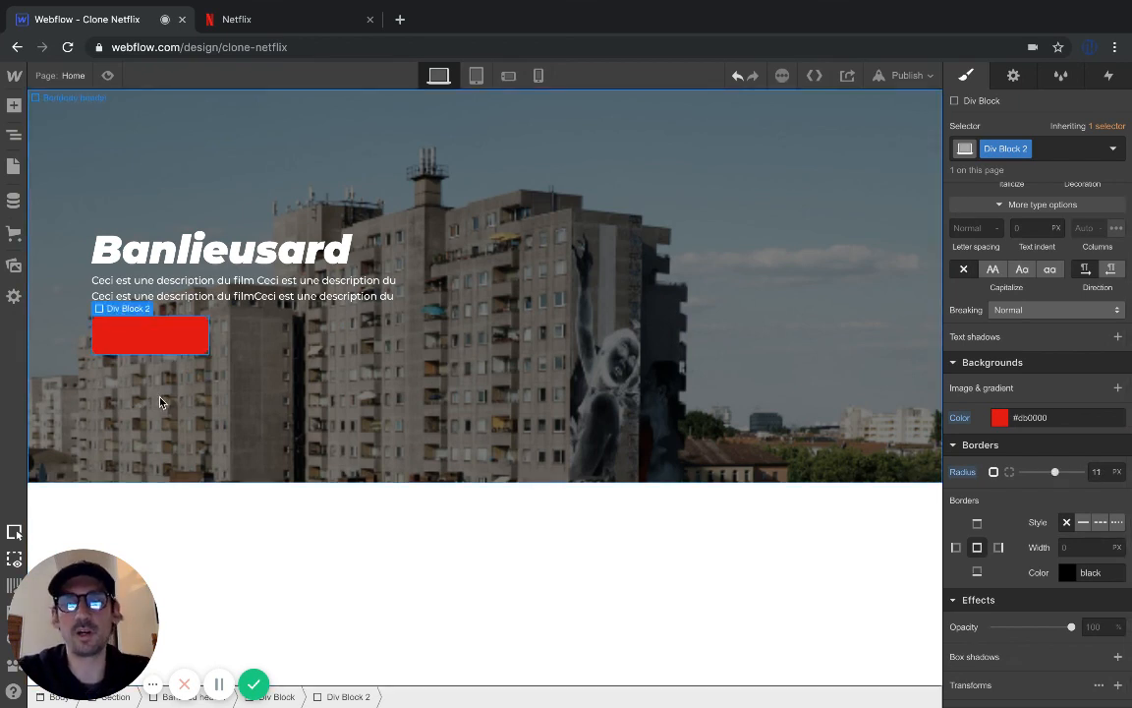
Check the real Netflix homepage's Lecture button for reference, and add an Image element inside the red block in Webflow
click(234, 19)
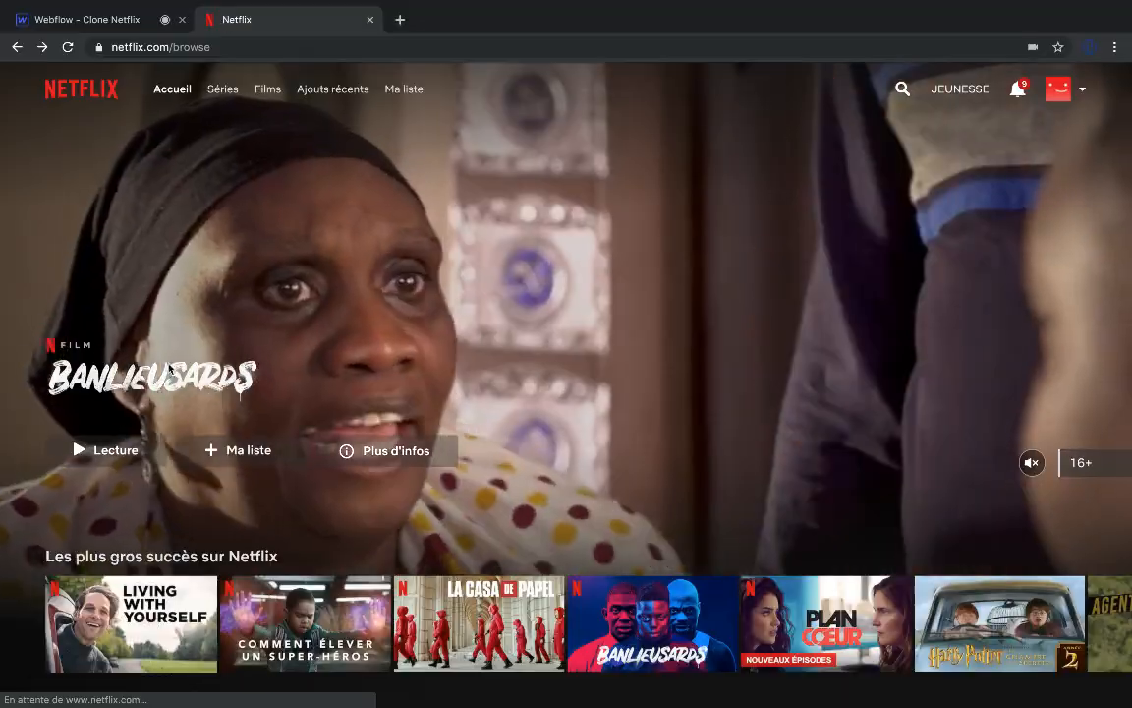
click(103, 18)
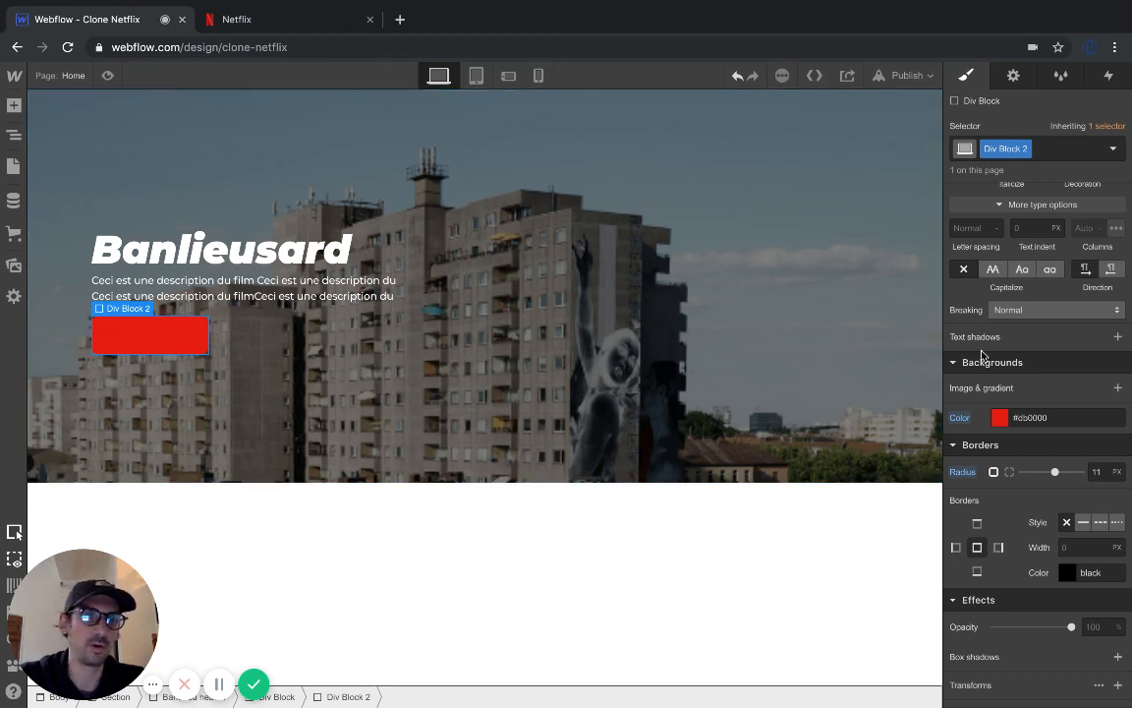
click(13, 106)
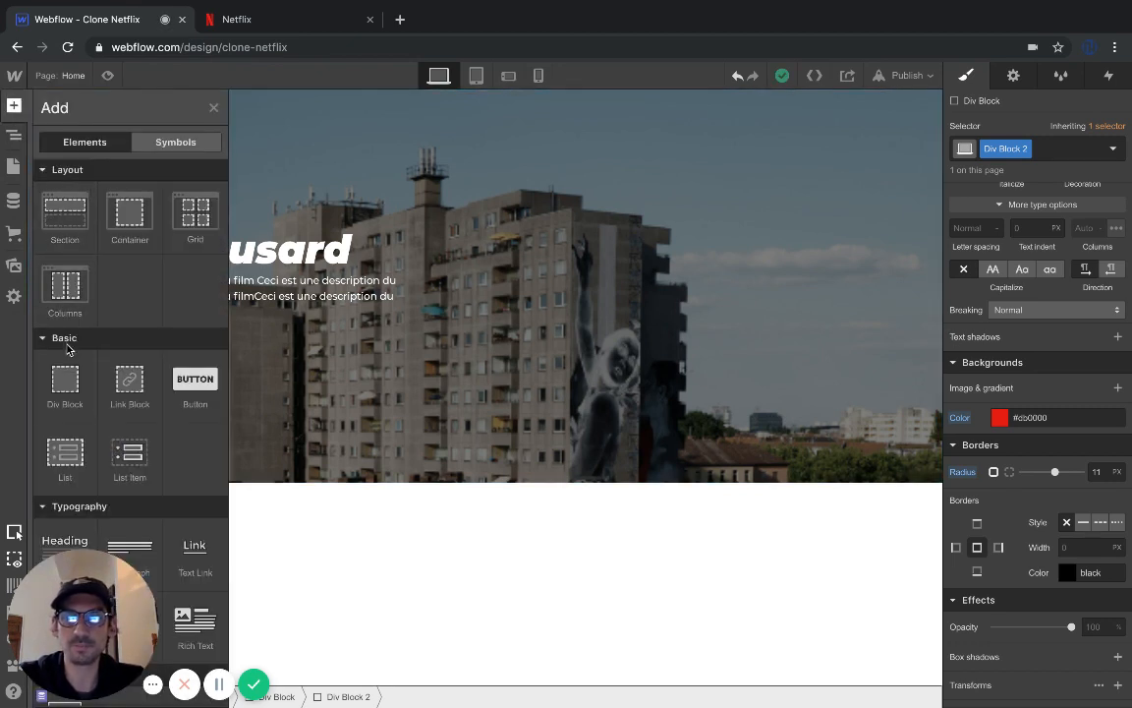
scroll(87, 413, down, 3)
scroll(88, 418, down, 1)
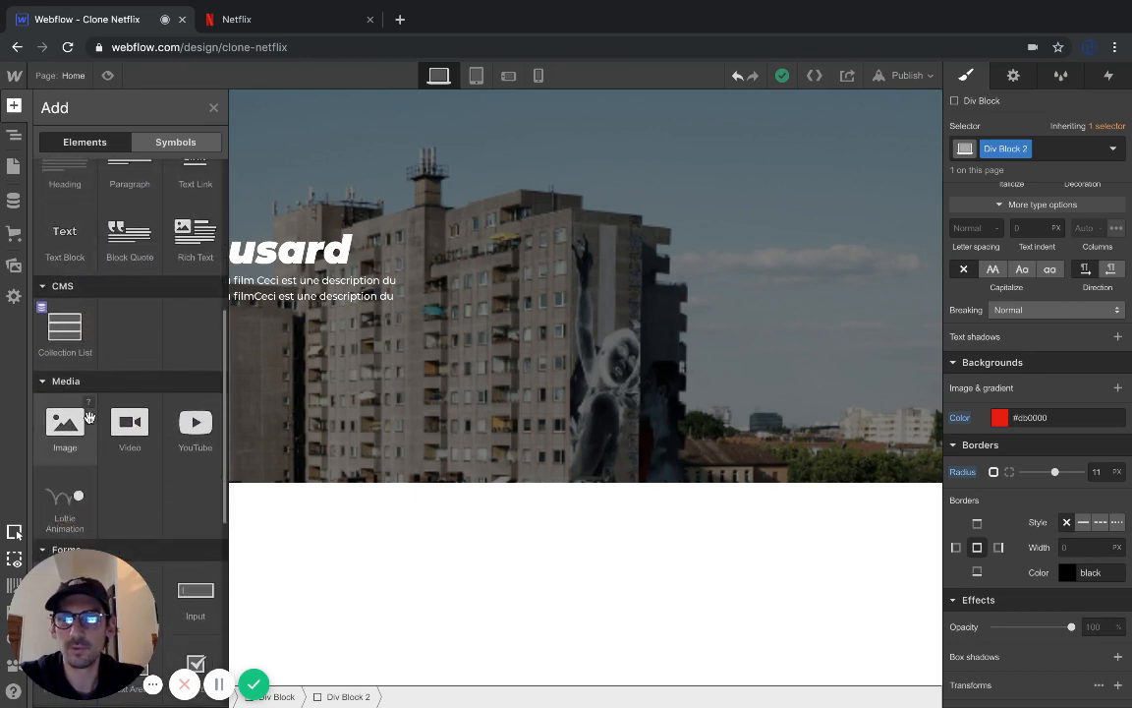
drag(65, 432, 144, 364)
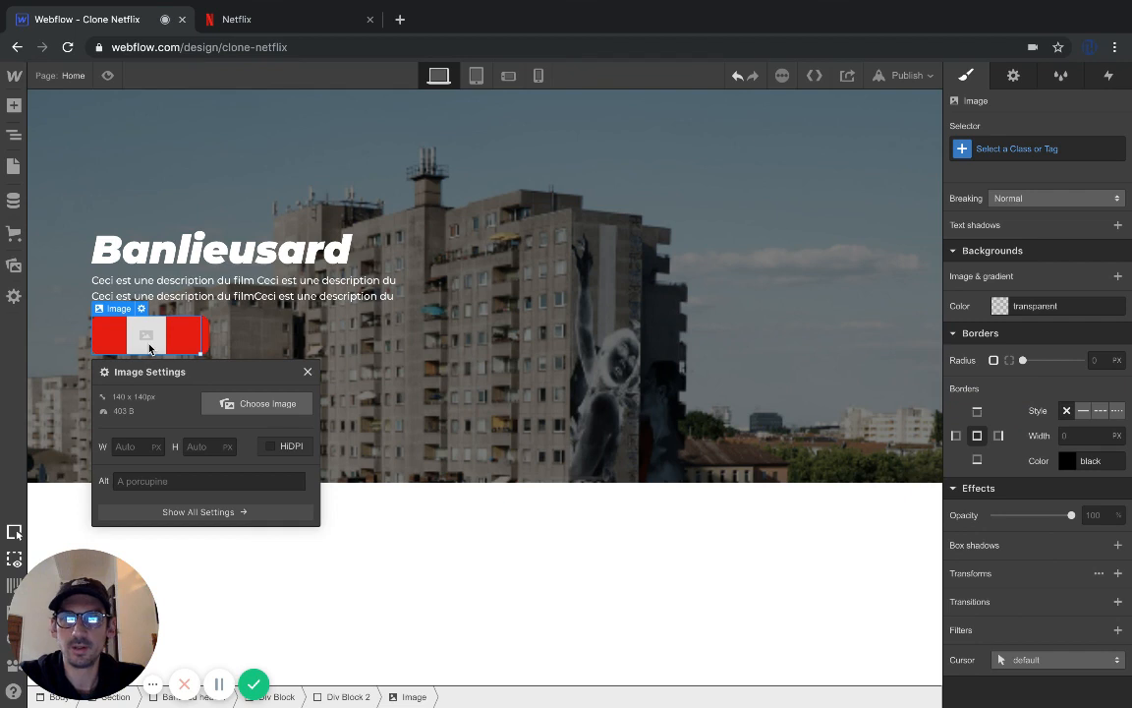
Upload play-button.png from the Bureau folder and use it as the image inside the red block
click(238, 403)
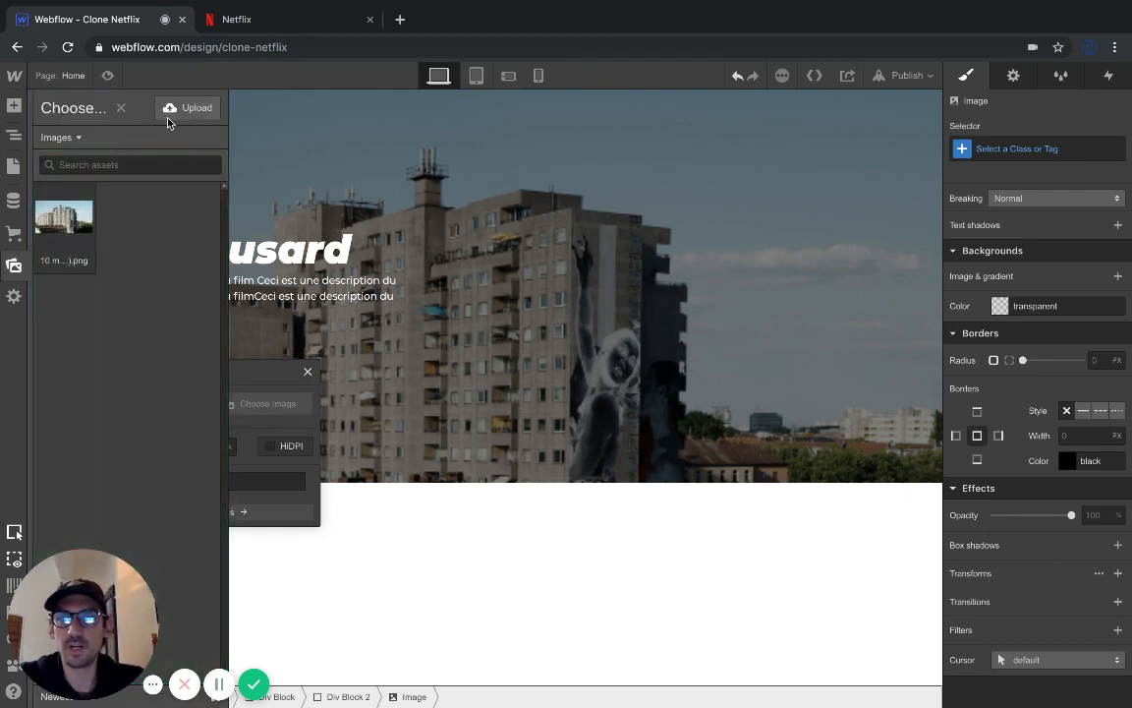
click(171, 113)
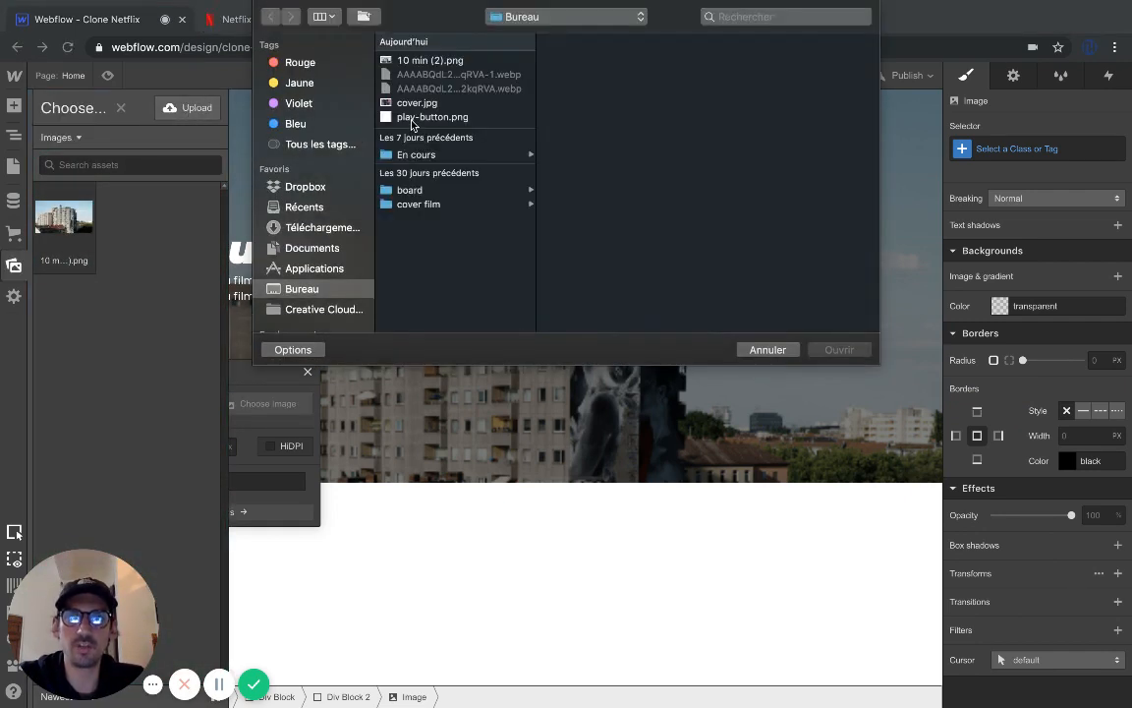
click(423, 117)
click(836, 350)
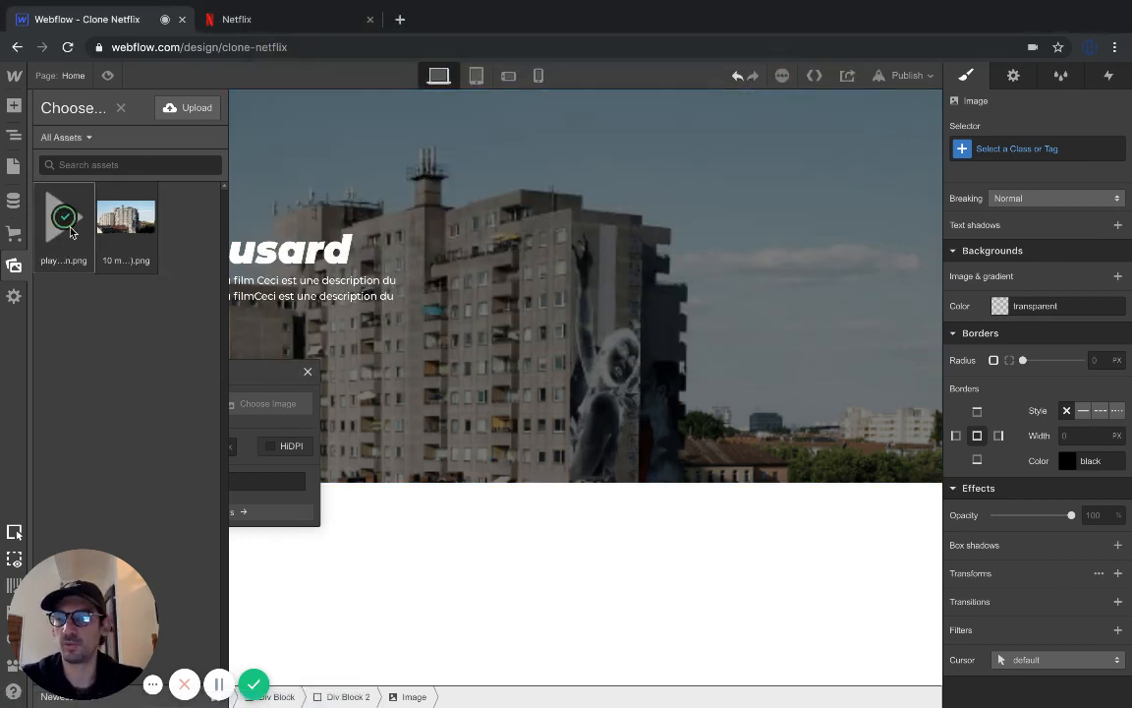
click(70, 232)
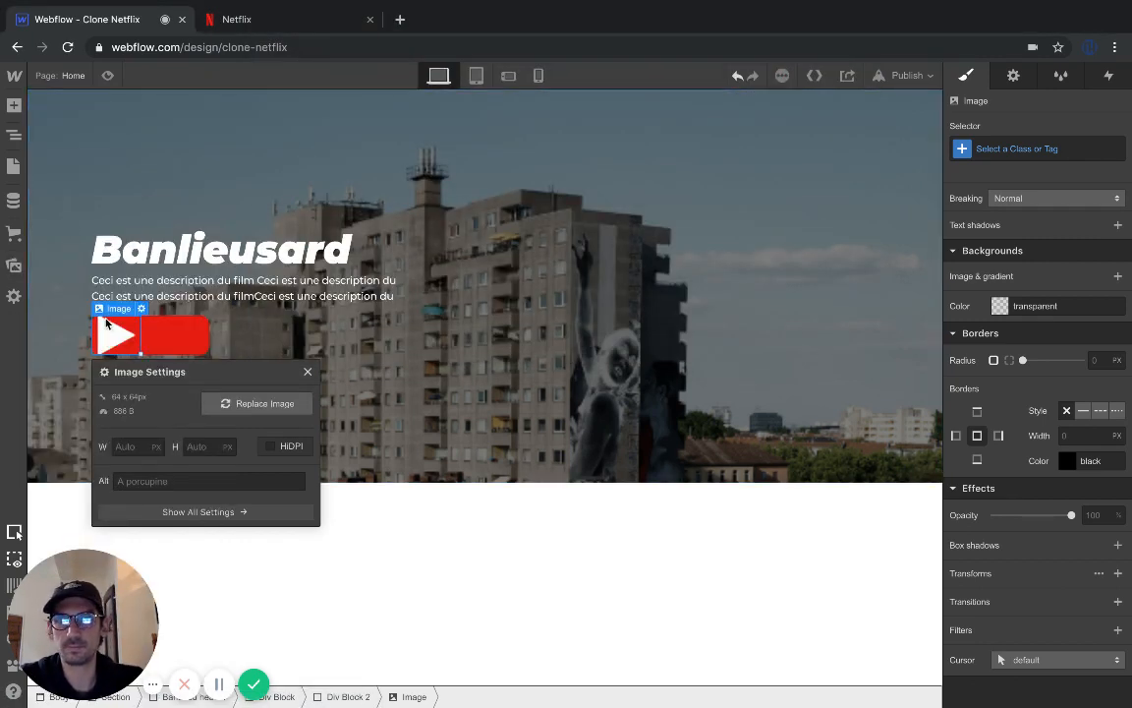
Enable HiDPI for the play icon, set its width and height to 24 px, and close its image settings
click(134, 445)
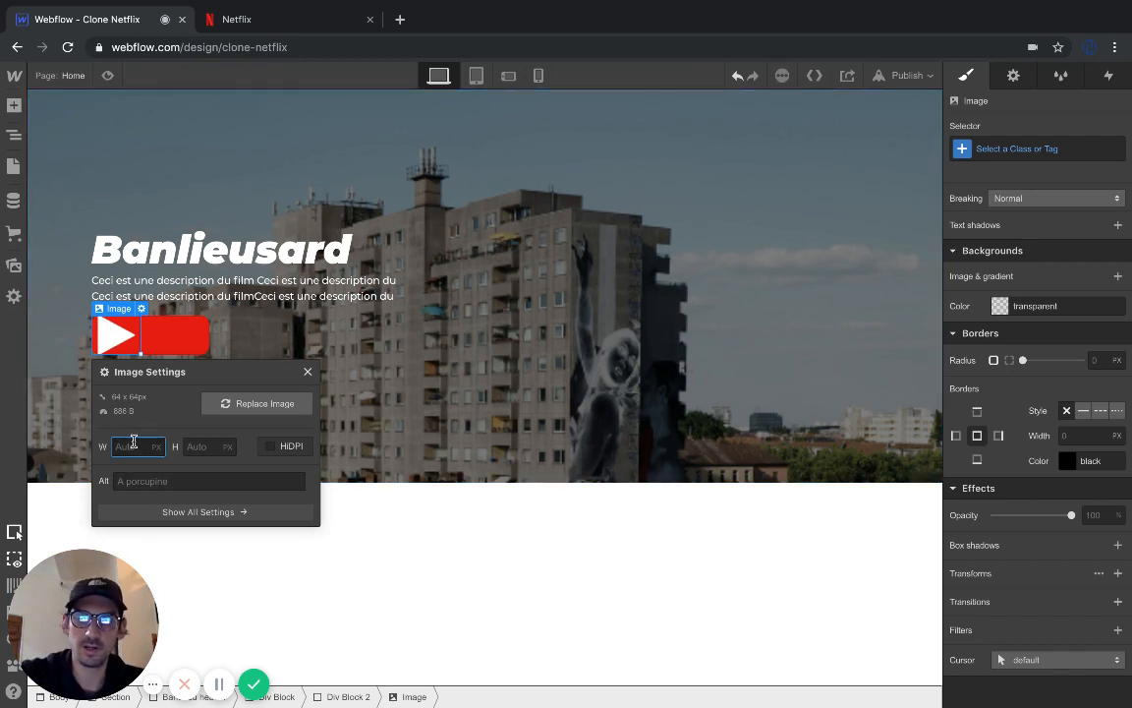
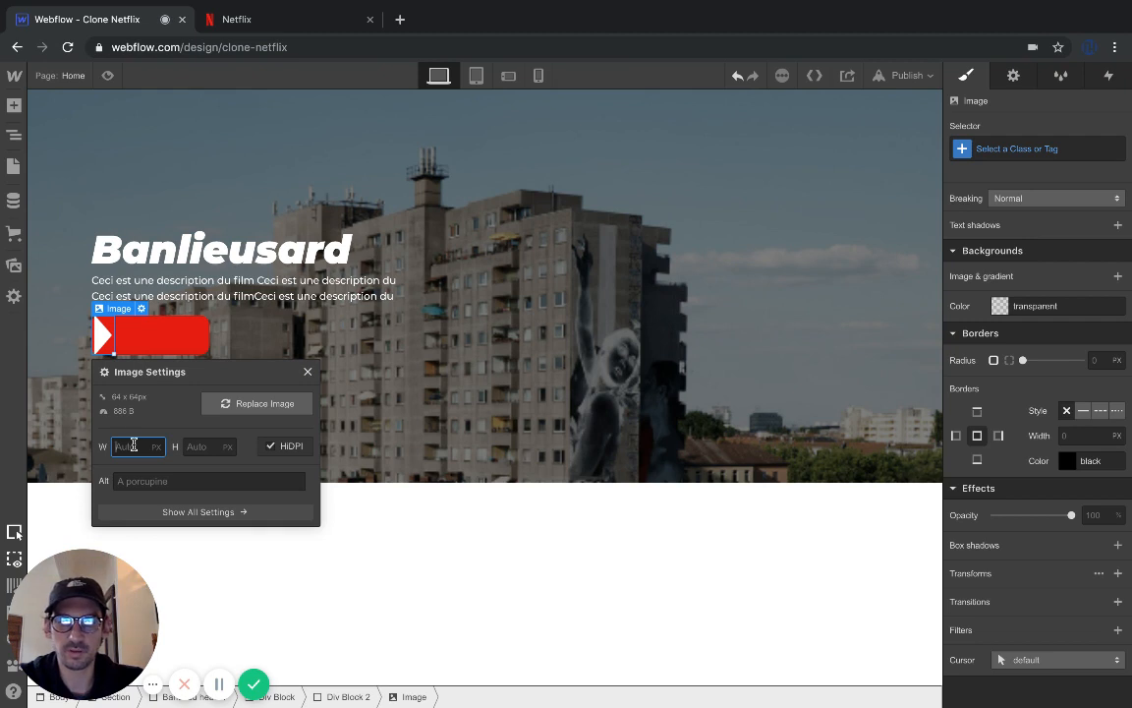
click(203, 444)
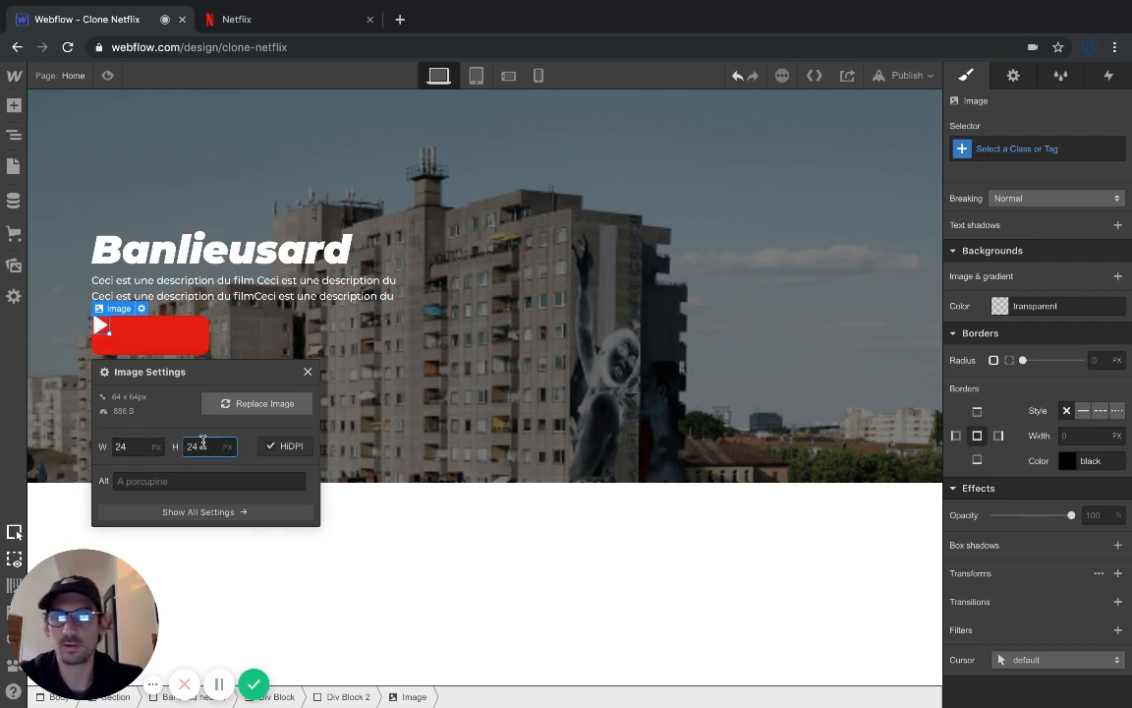
click(306, 380)
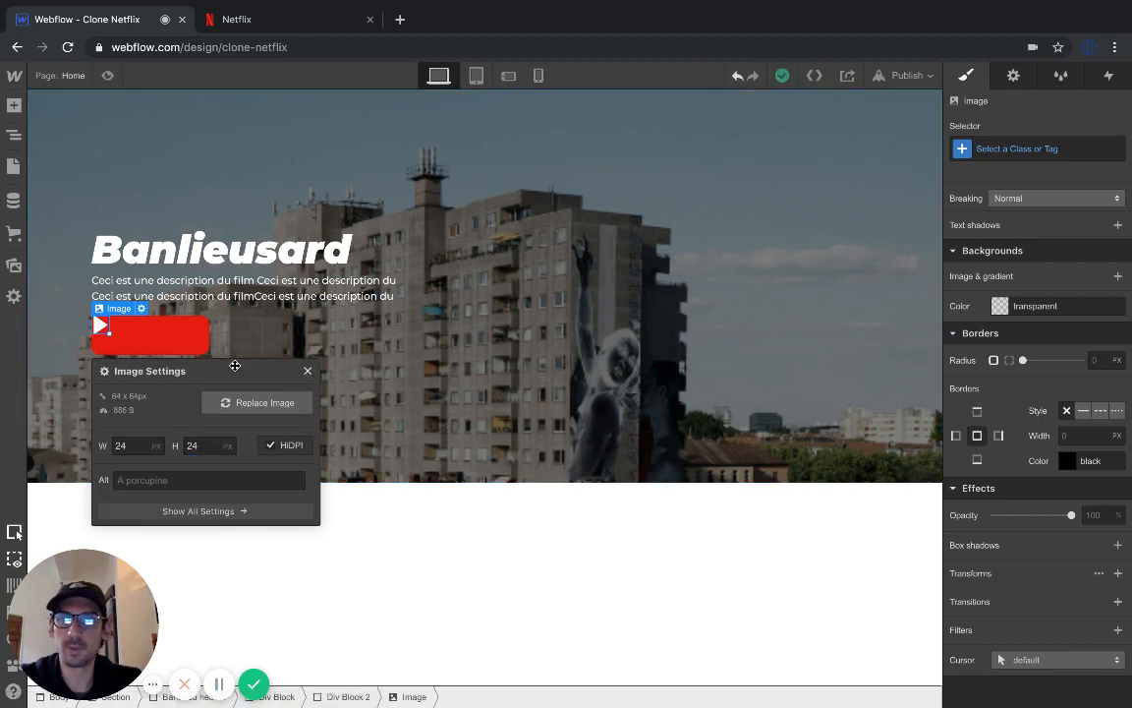
click(308, 373)
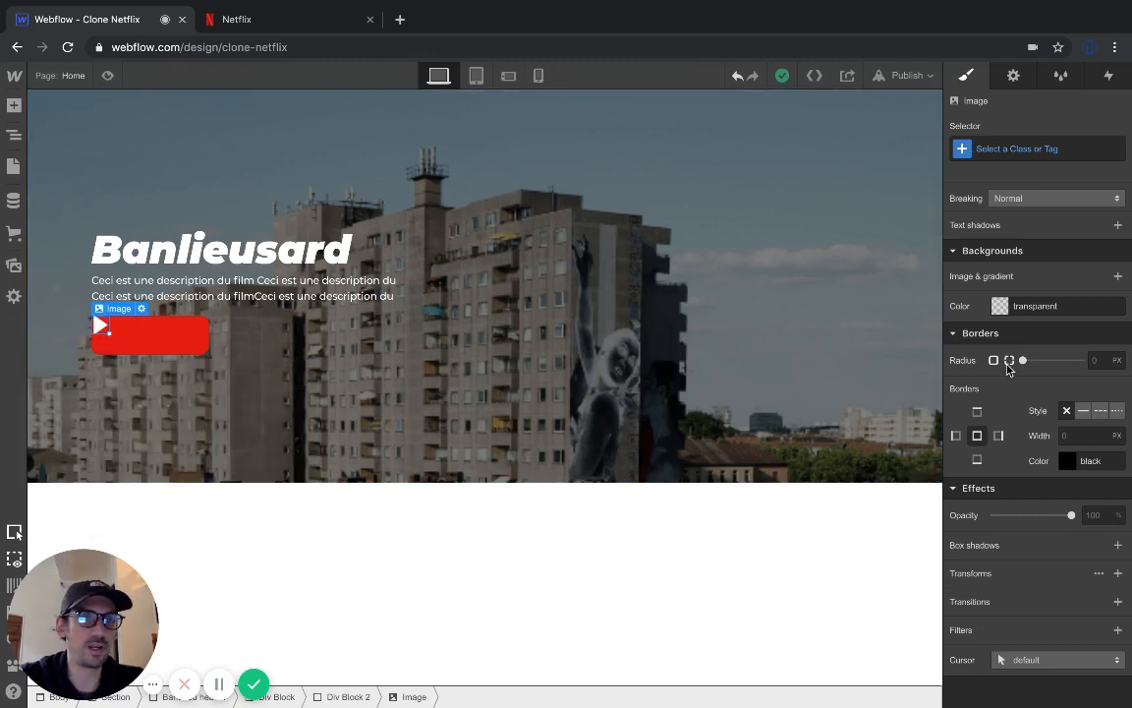
Set the play icon's position to Relative and offset it 12 px from the top and 14 px from the left
scroll(1008, 371, up, 10)
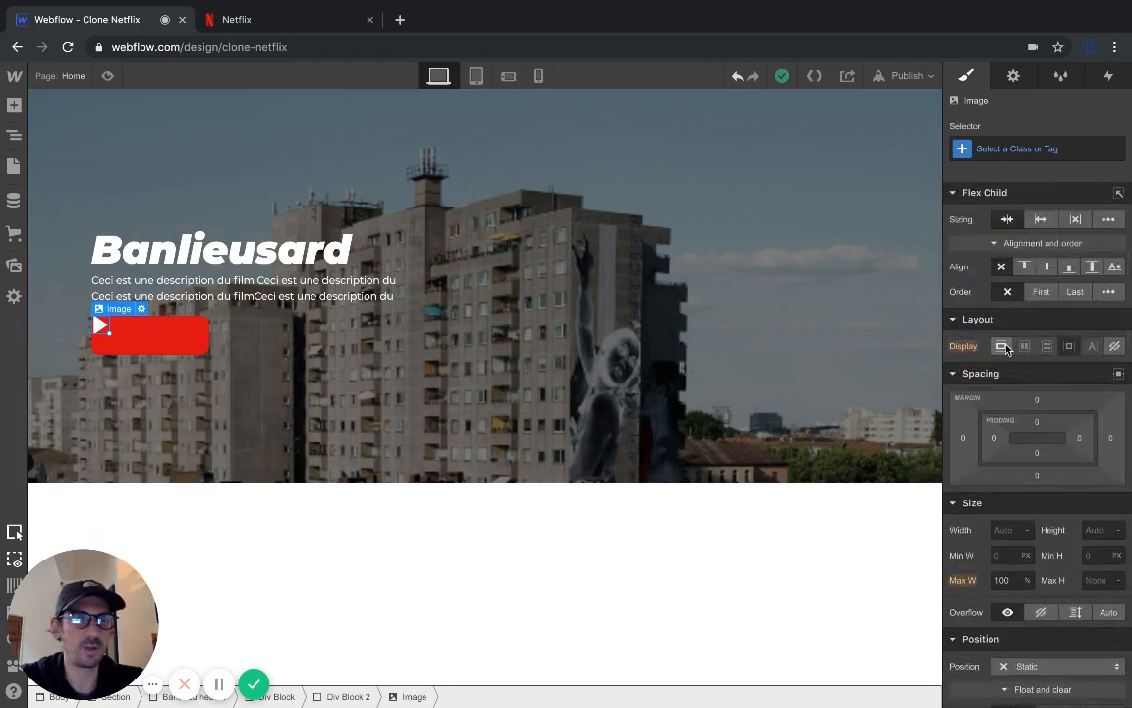
scroll(1022, 383, down, 2)
scroll(1026, 386, down, 4)
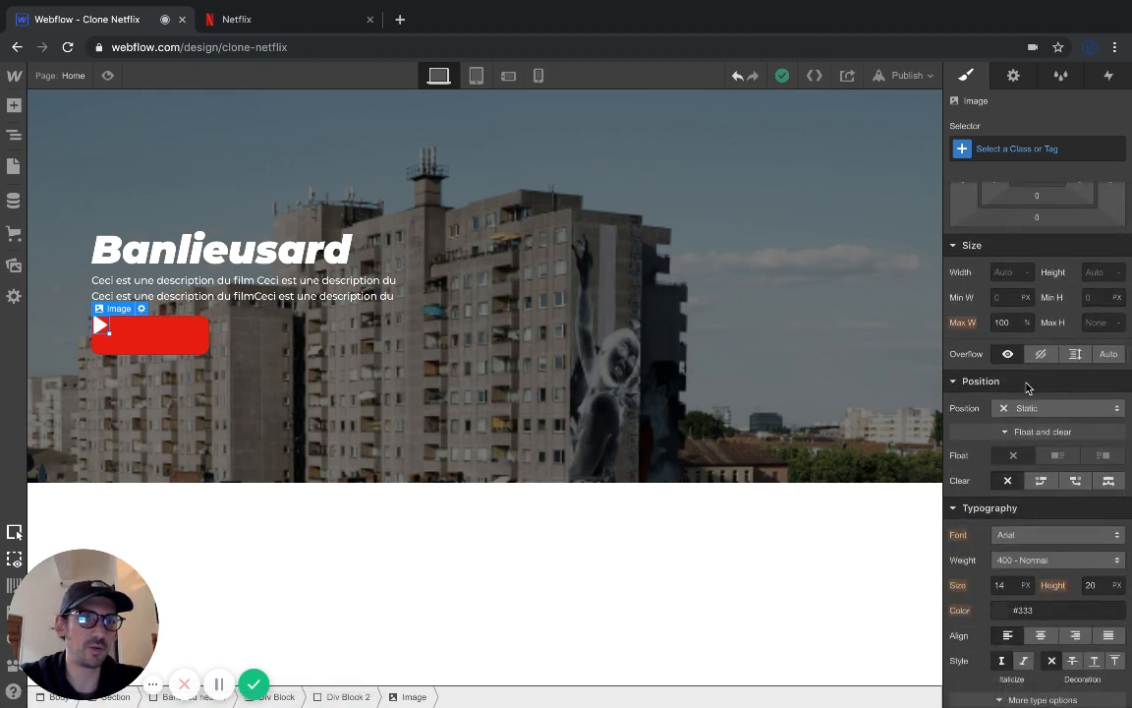
scroll(1026, 386, up, 6)
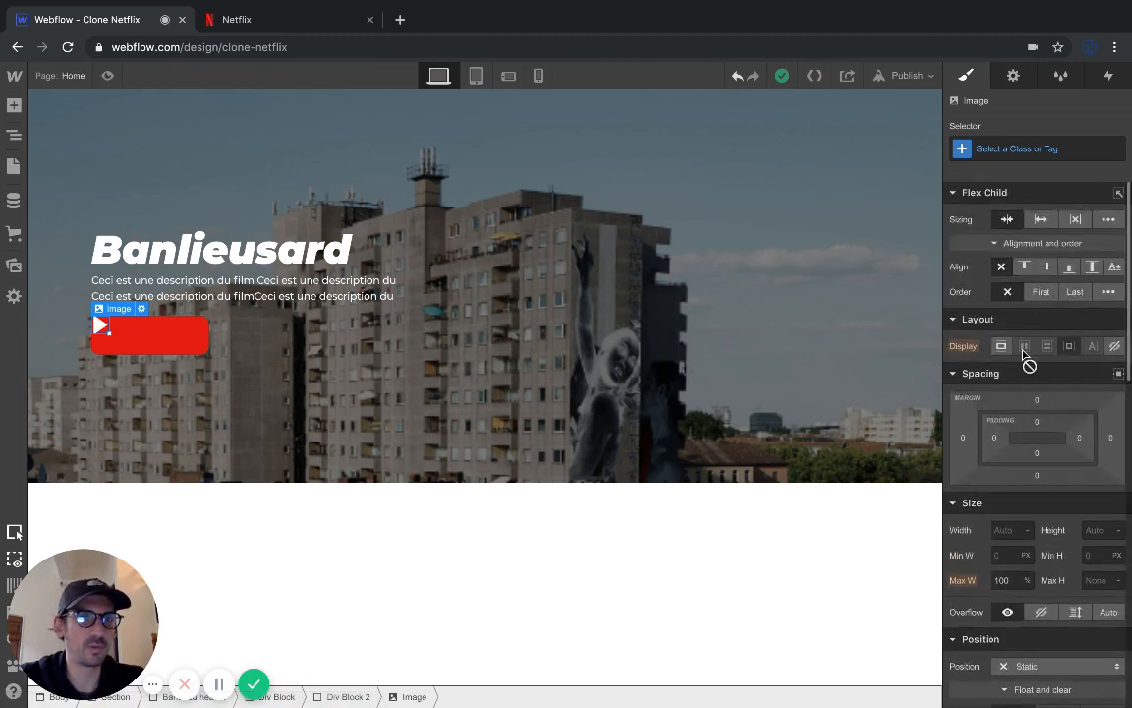
scroll(1023, 370, down, 6)
scroll(998, 391, down, 2)
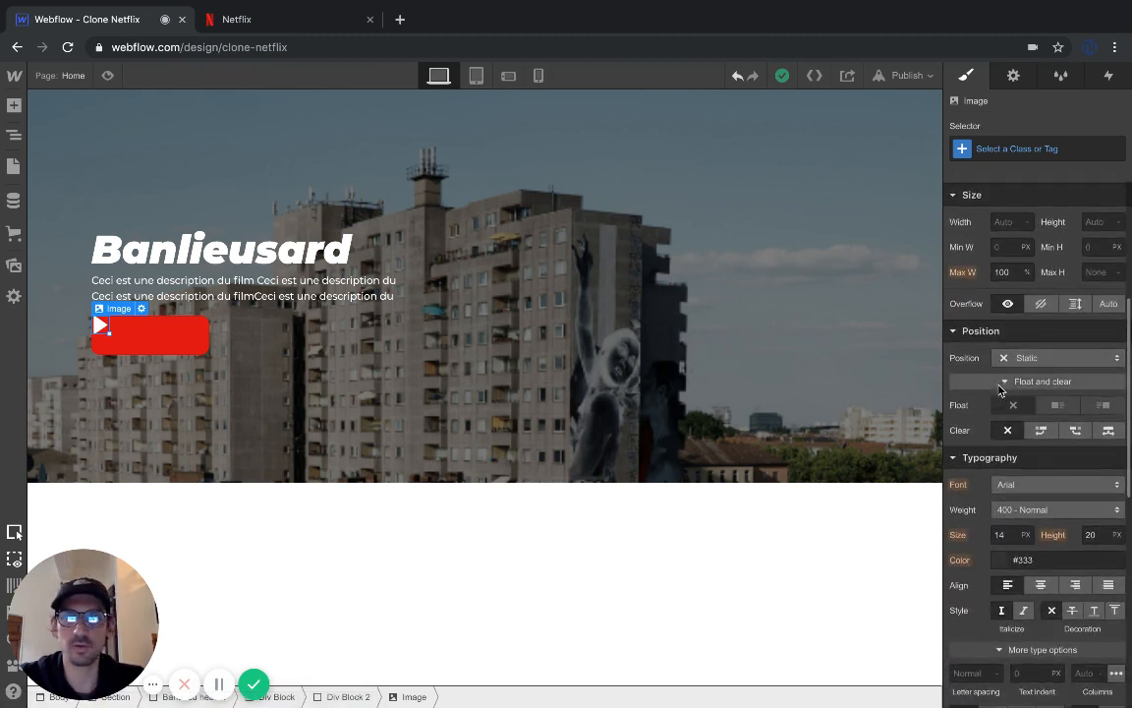
scroll(1018, 403, down, 1)
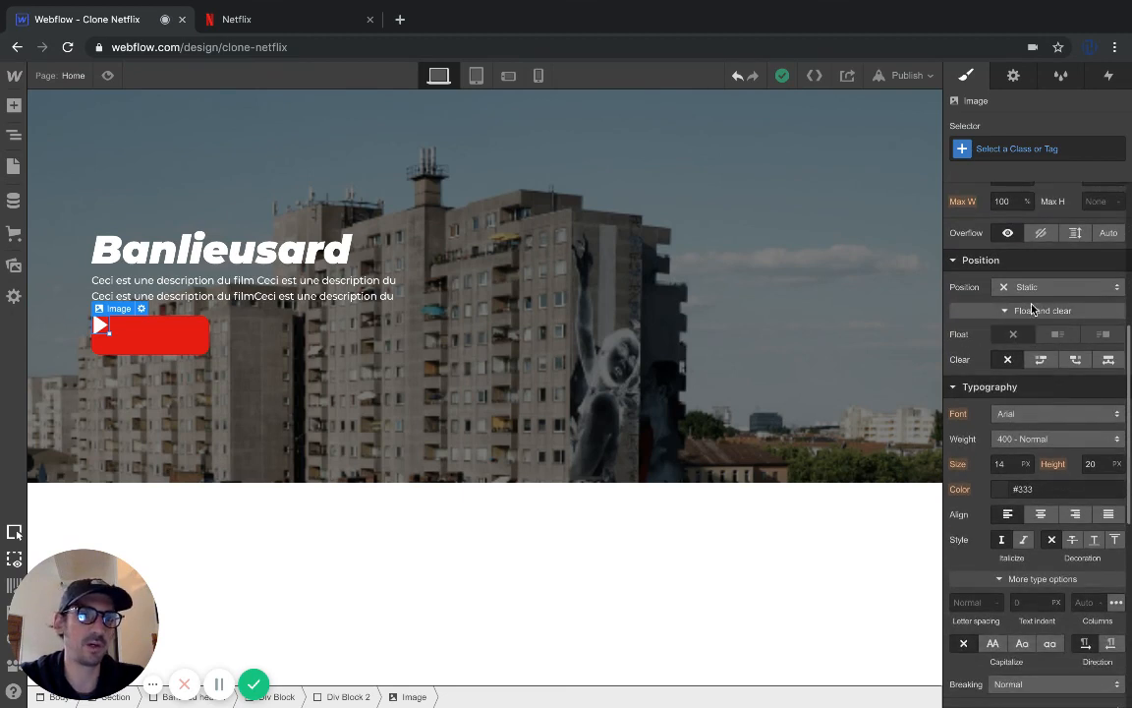
click(1037, 288)
click(1029, 305)
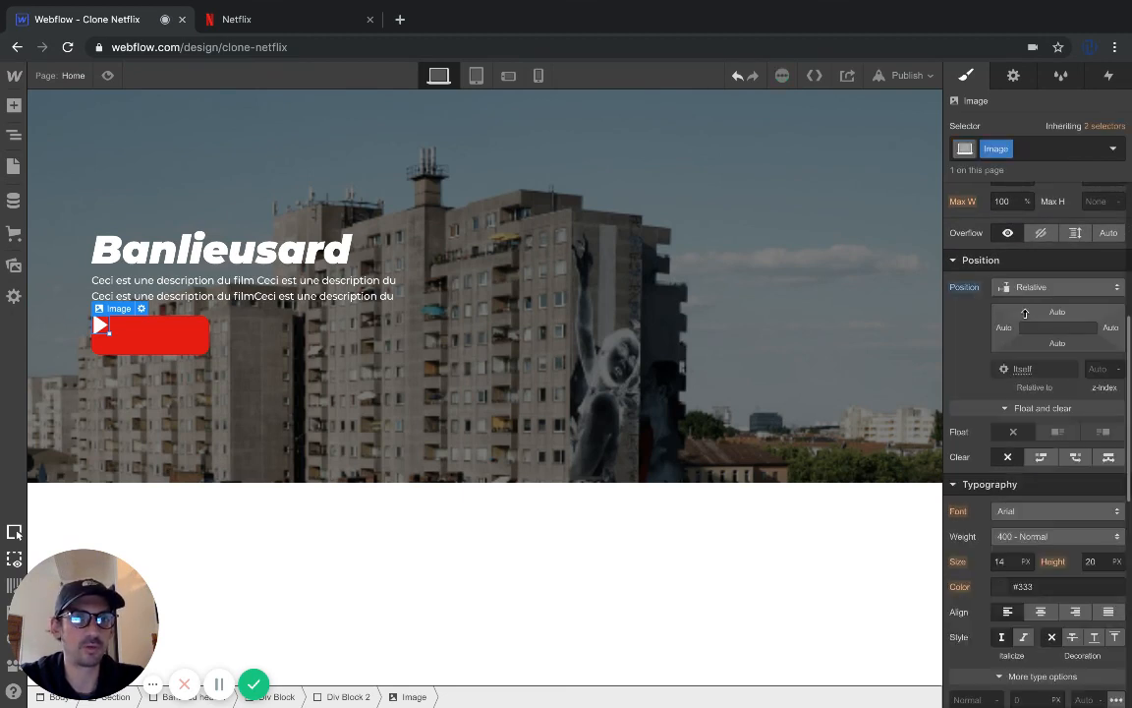
drag(999, 332, 1060, 342)
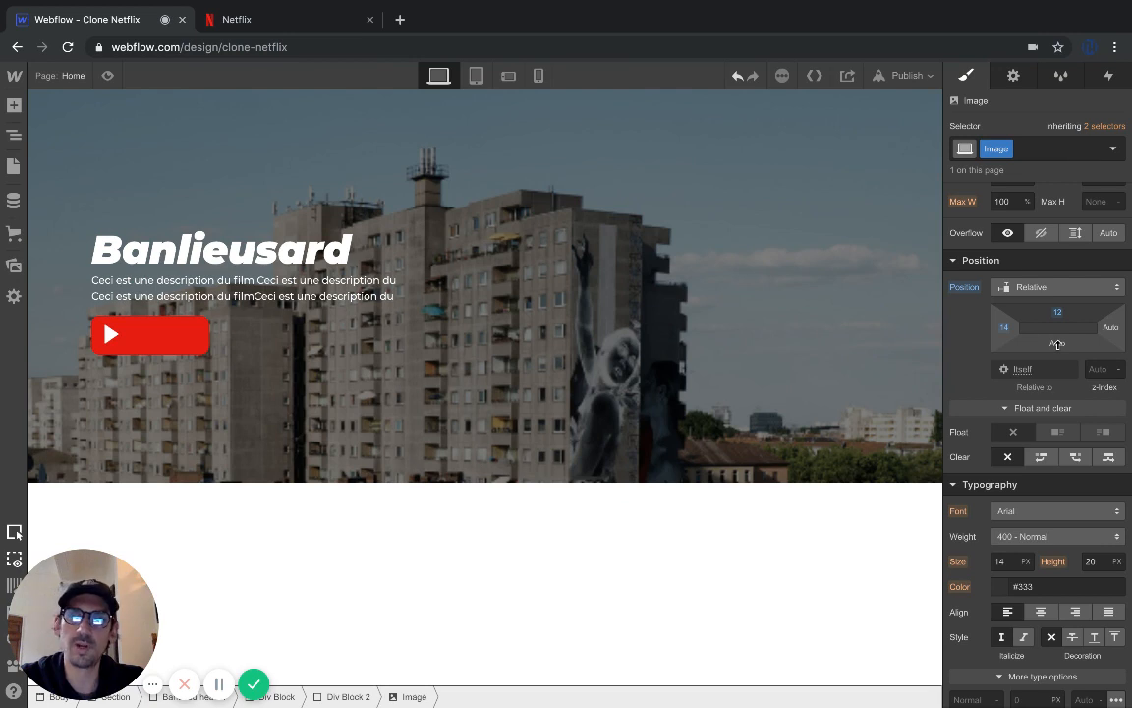
drag(1058, 346, 1057, 346)
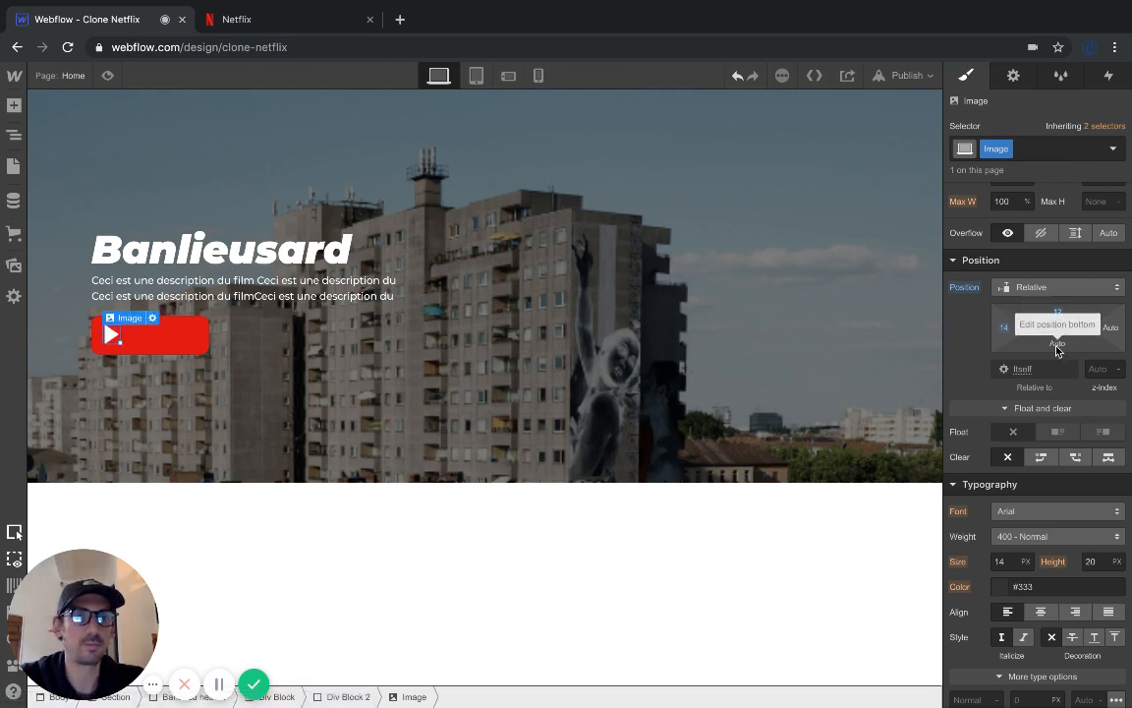
Try centre alignment on the relatively positioned play icon, and switch its flex child alignment to start
scroll(1039, 445, up, 1)
scroll(1034, 437, up, 6)
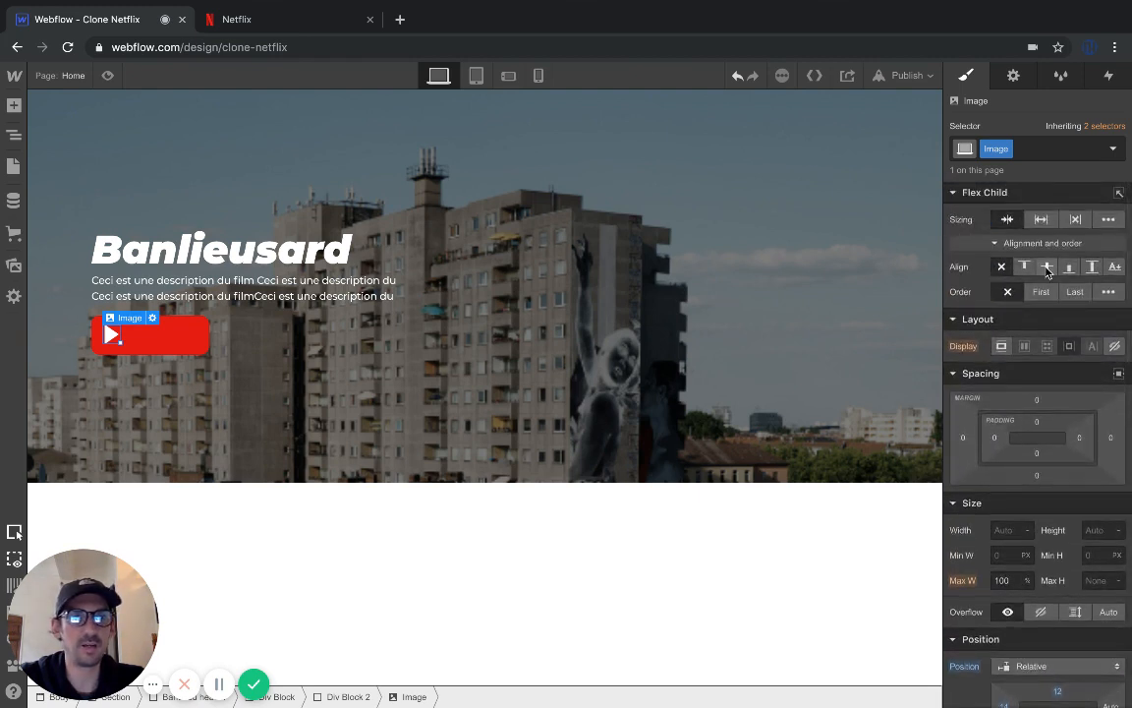
click(1048, 269)
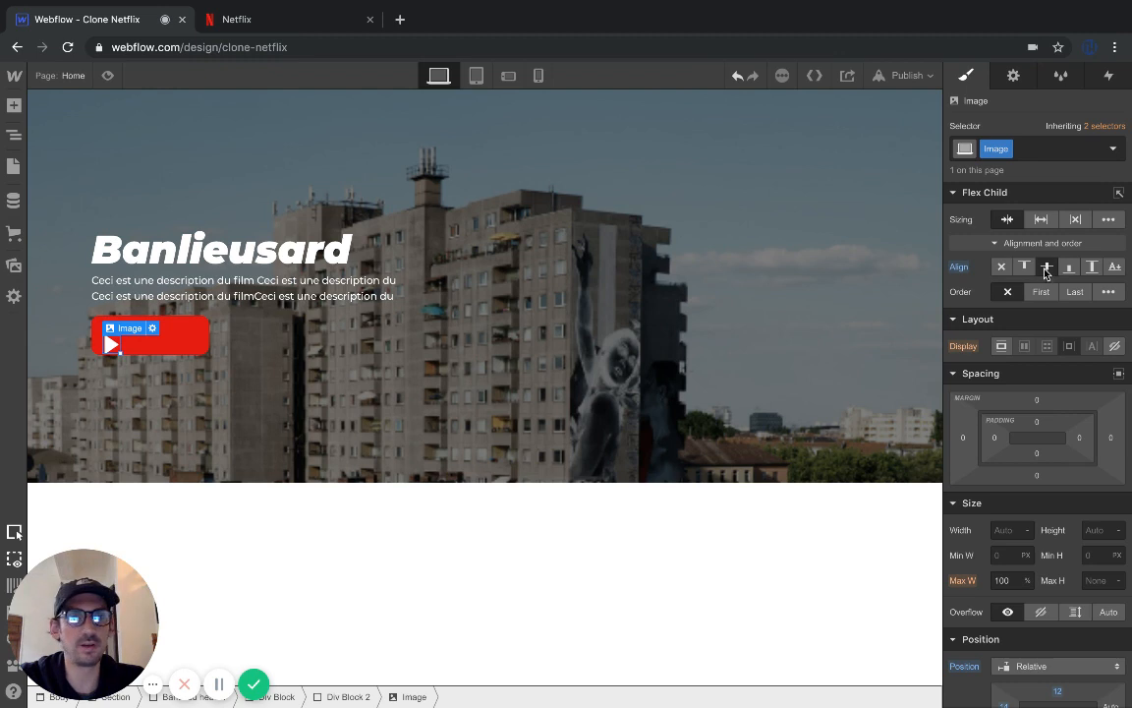
click(1025, 268)
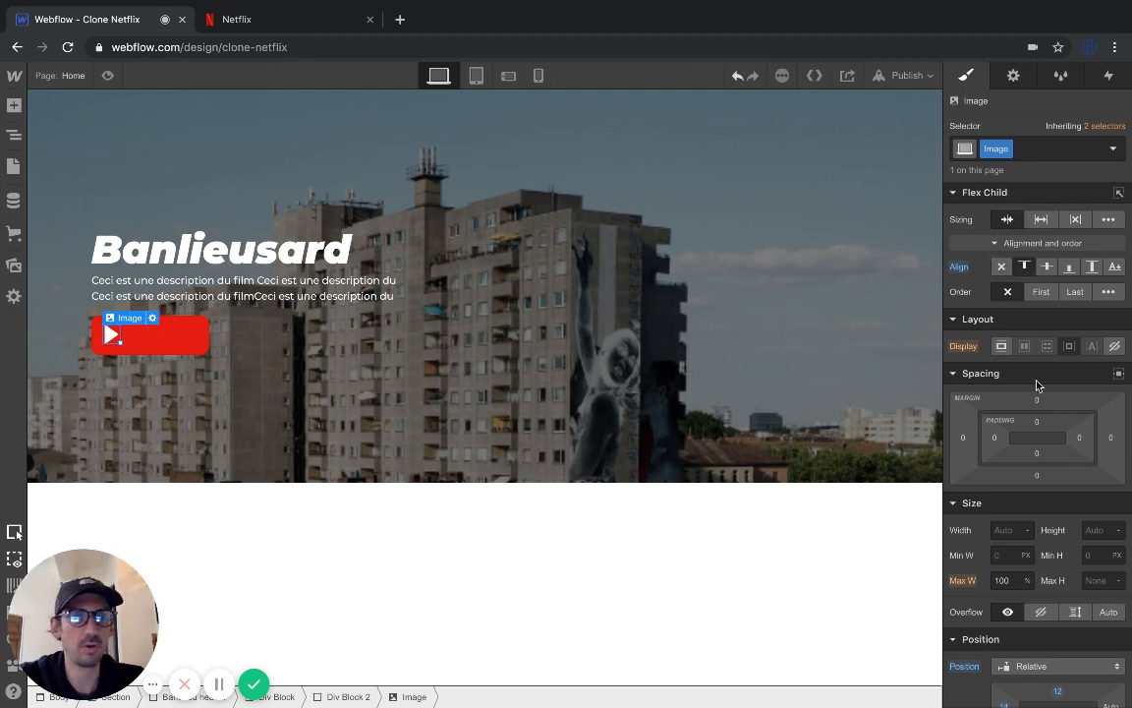
Reset the play icon's top and left offsets to 0 and return its position to Static
scroll(1042, 472, down, 2)
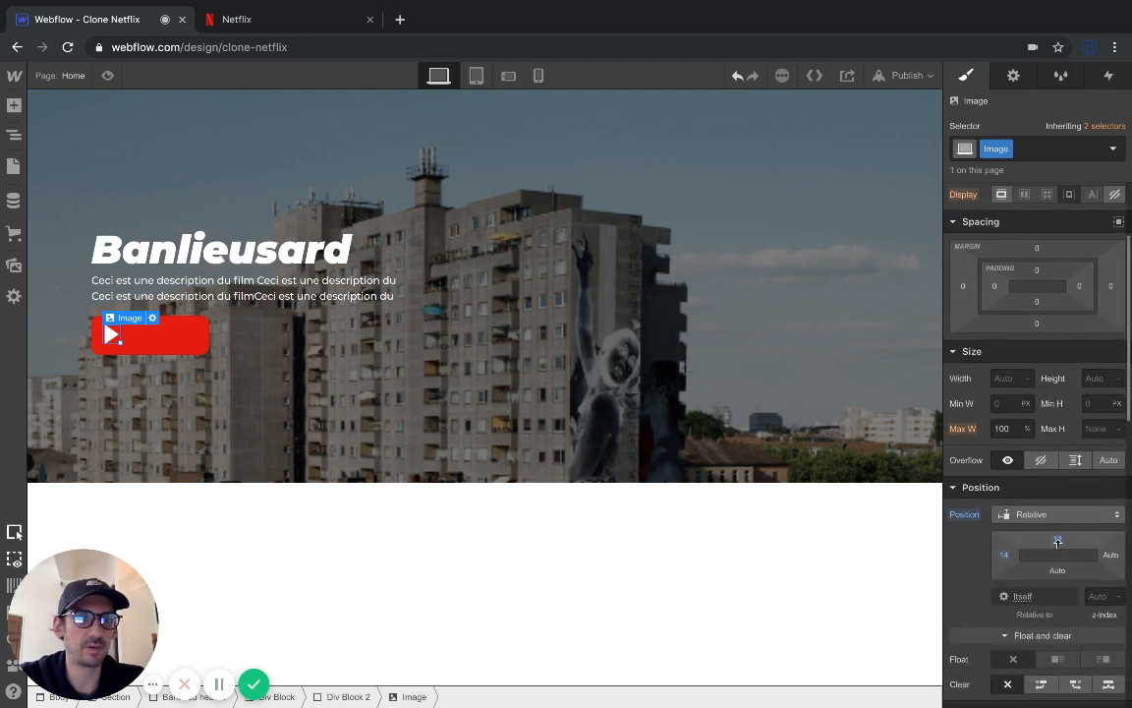
drag(1056, 531, 1055, 516)
drag(1006, 554, 976, 559)
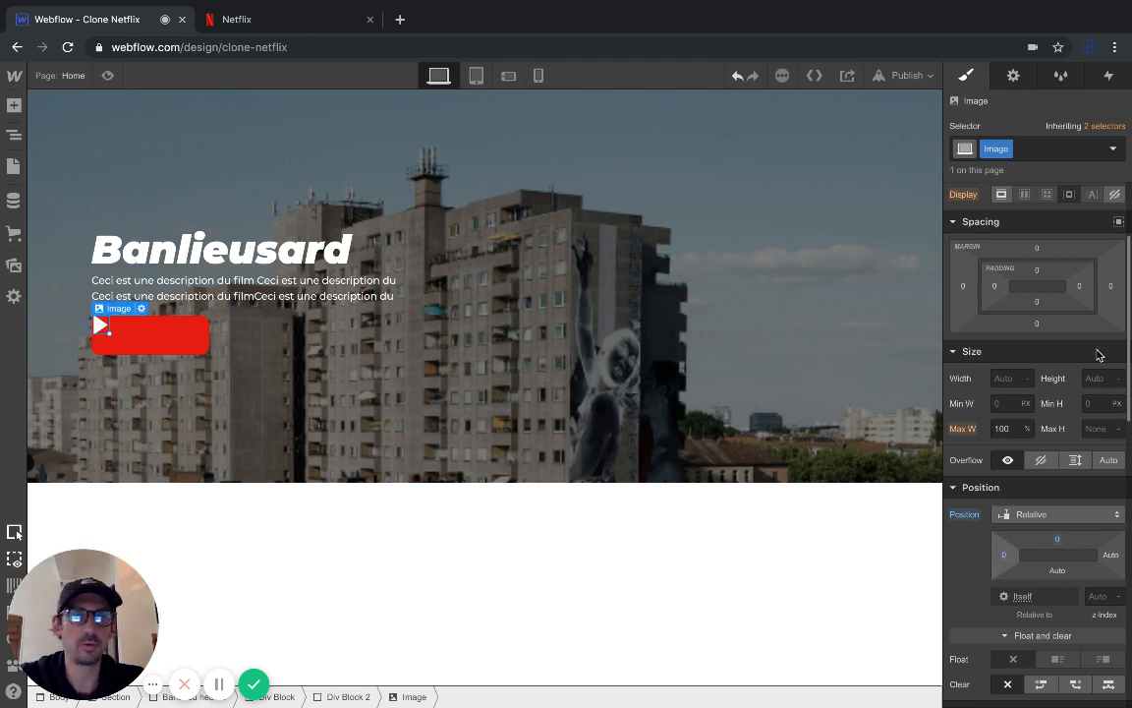
scroll(1099, 354, up, 2)
click(1042, 584)
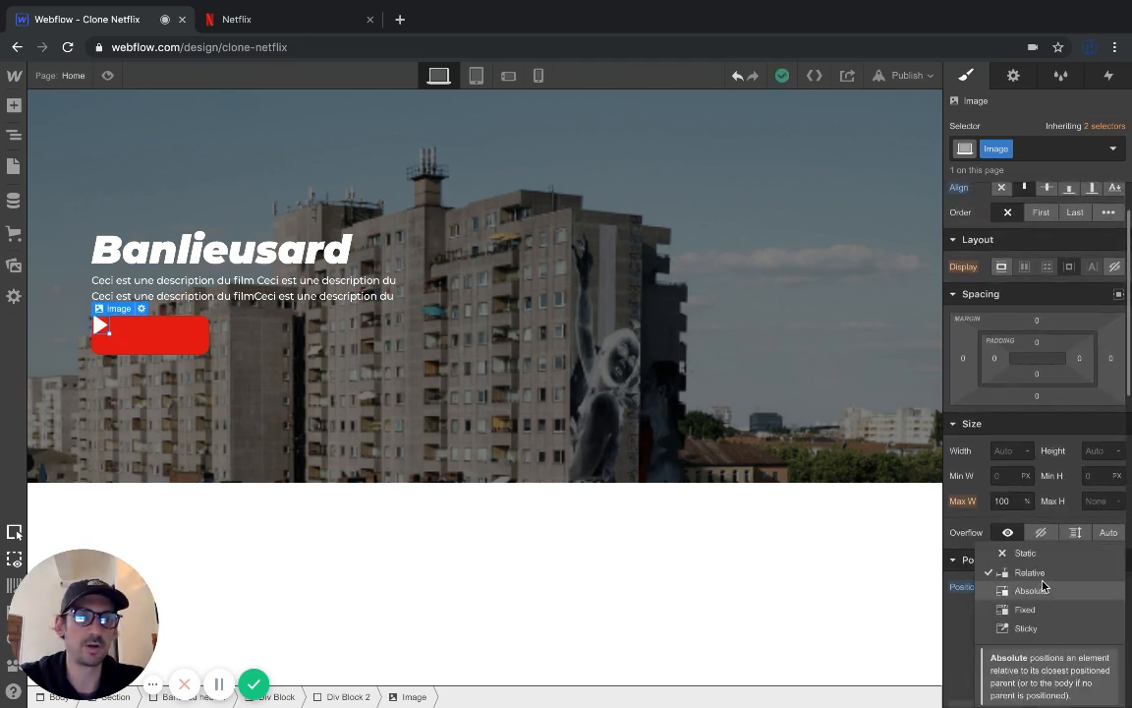
click(1025, 552)
Compare the flex child alignments for the play icon and centre it vertically in the red block
scroll(1050, 439, up, 2)
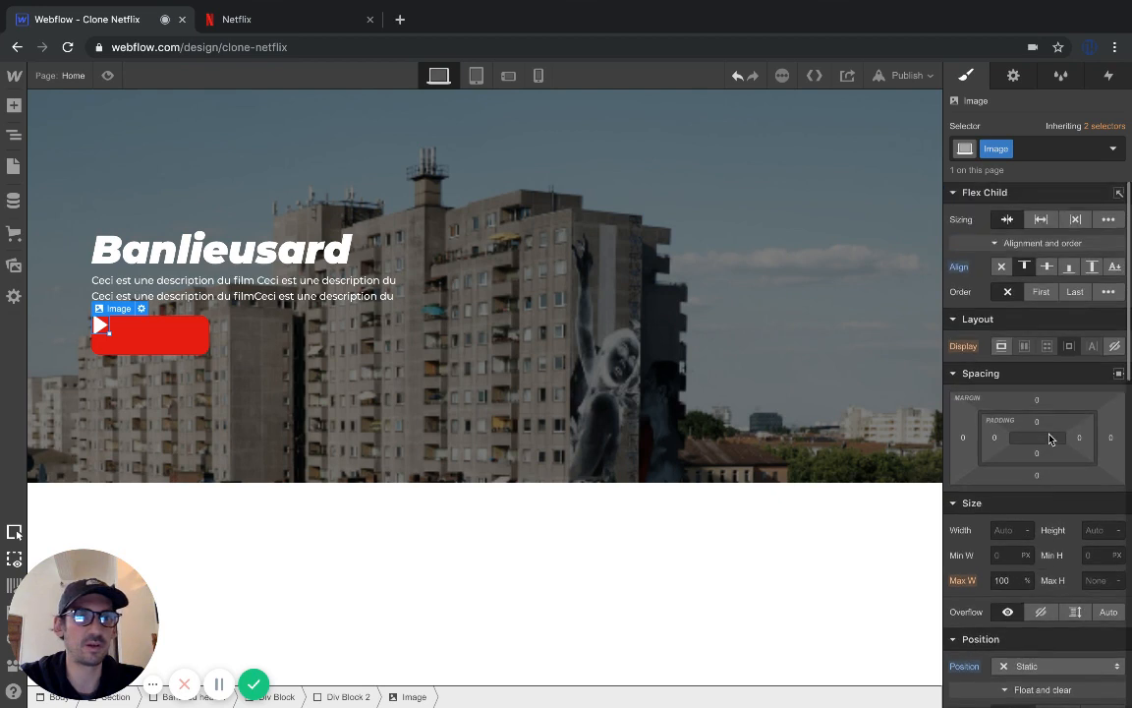
click(1047, 268)
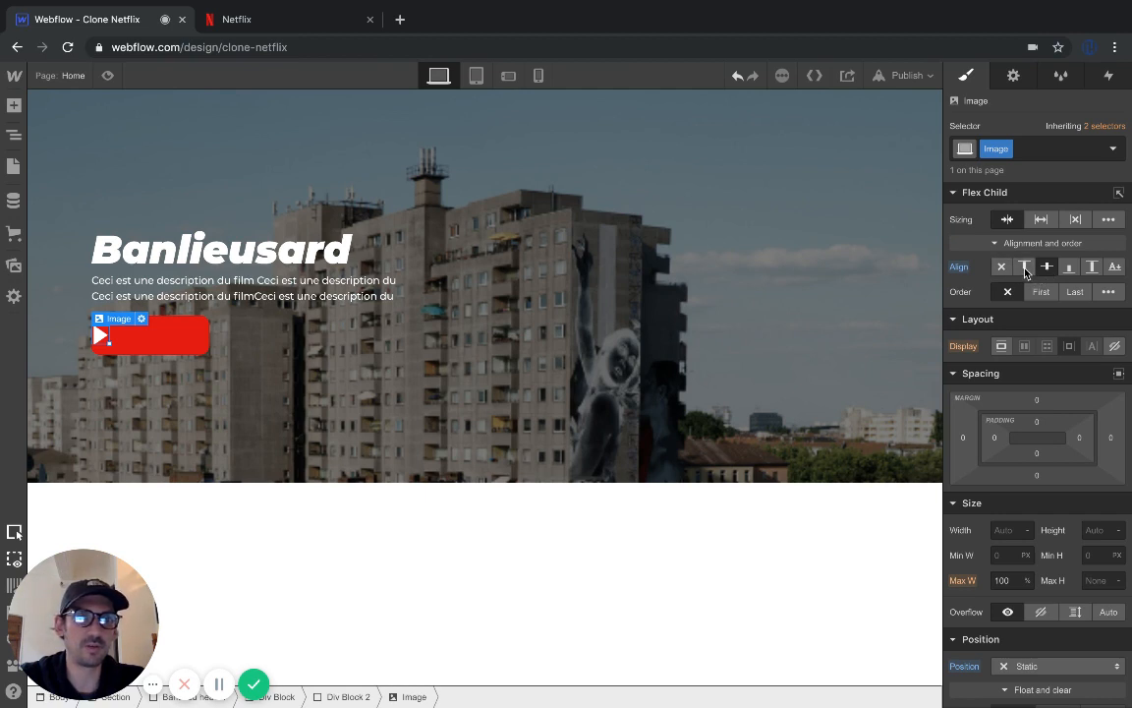
click(1025, 268)
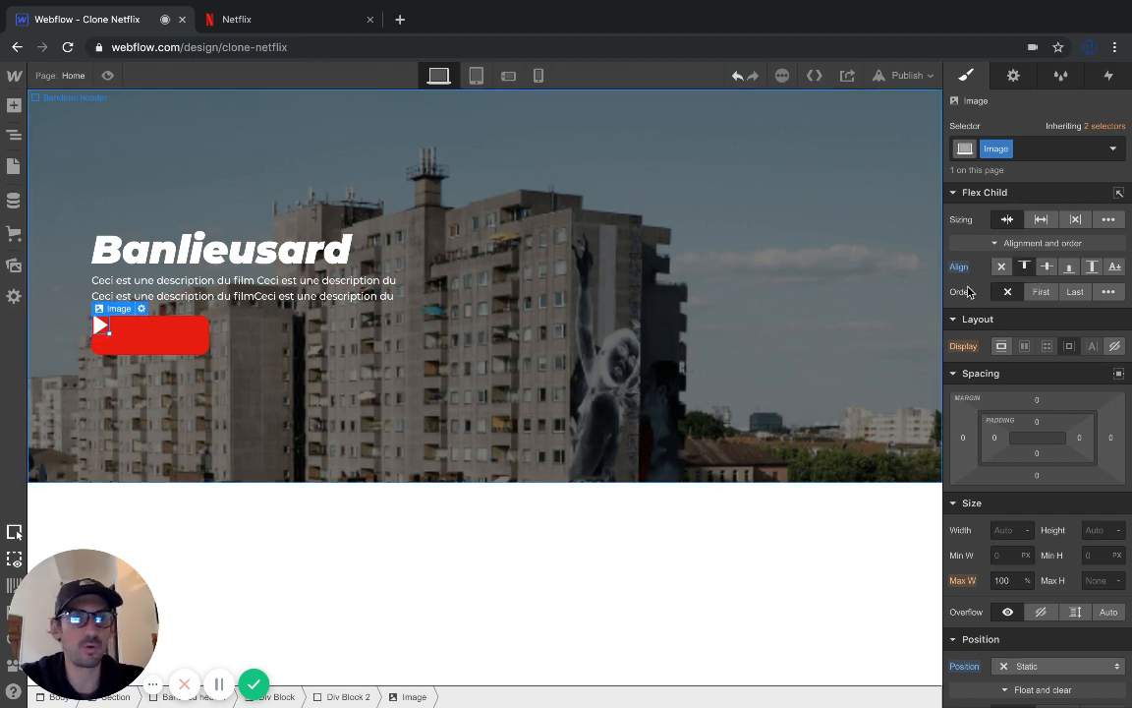
click(1069, 266)
click(1048, 268)
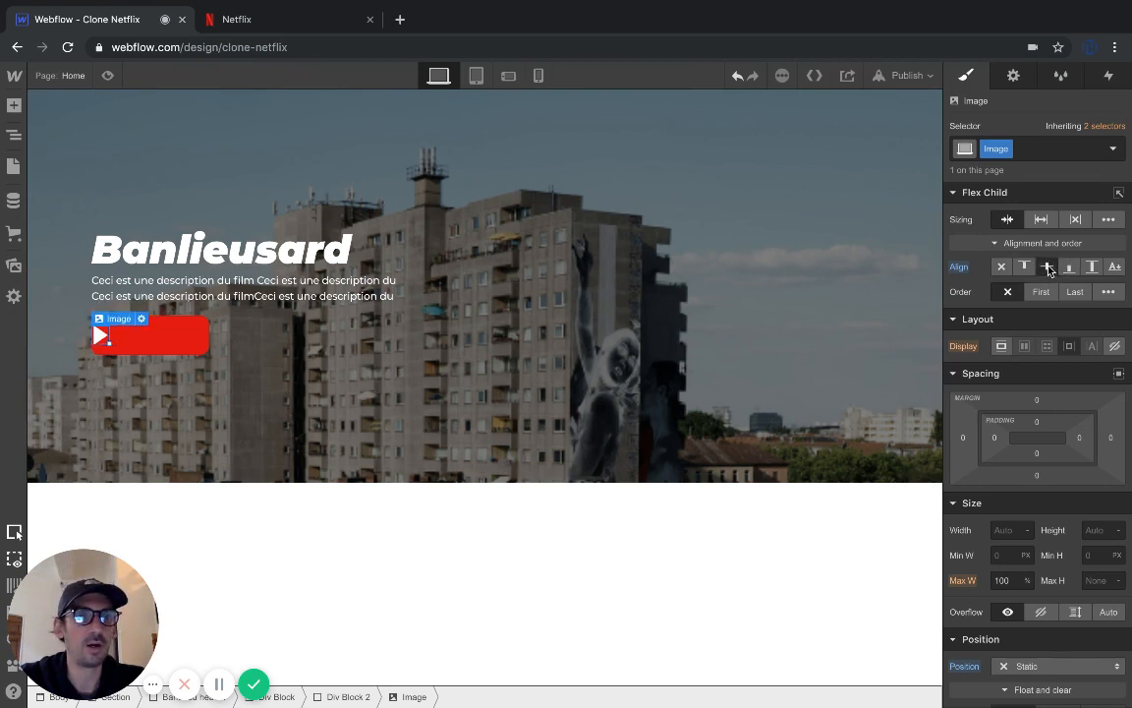
click(1091, 269)
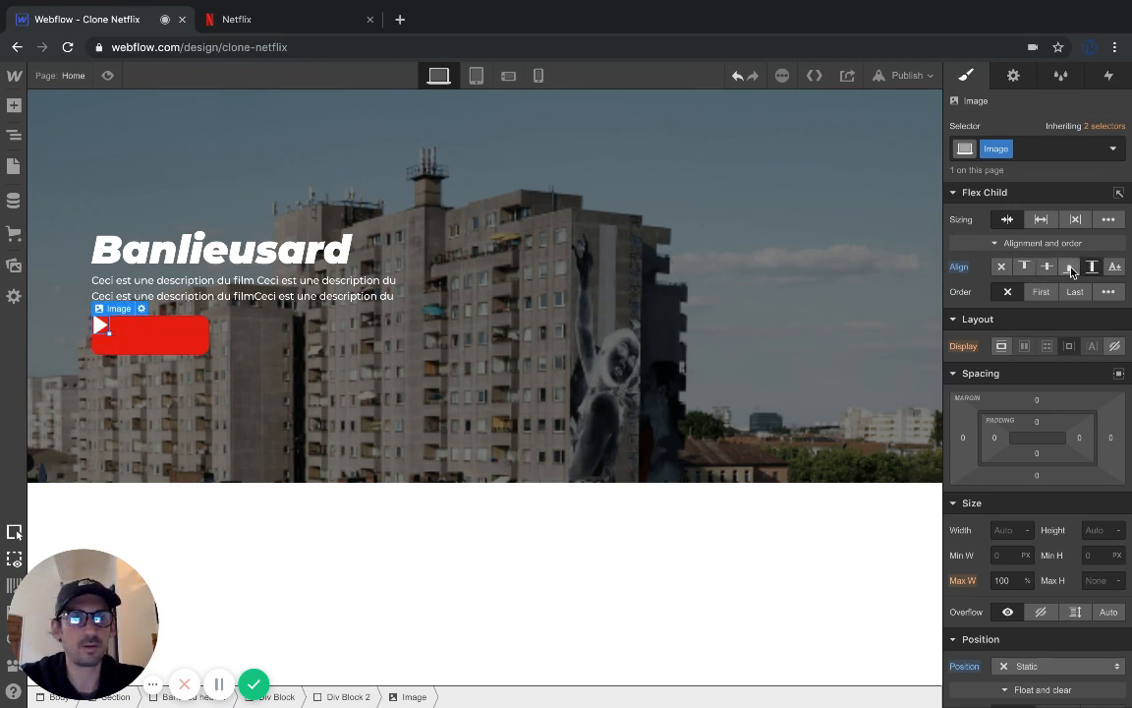
click(1069, 267)
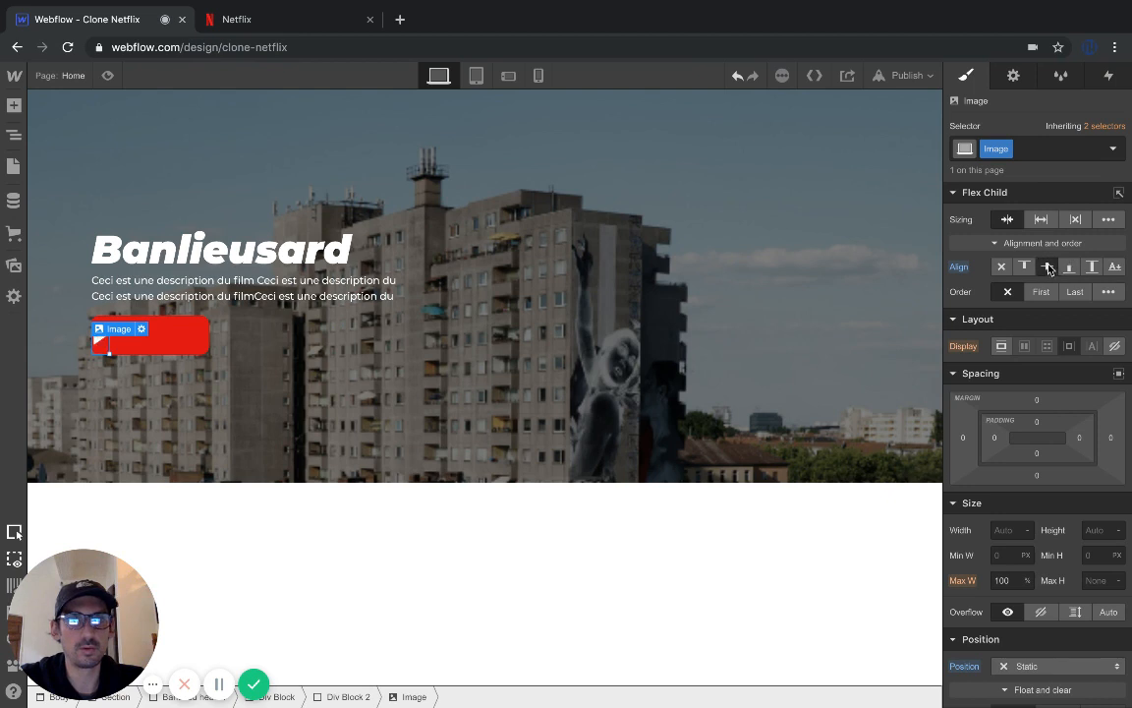
click(1048, 267)
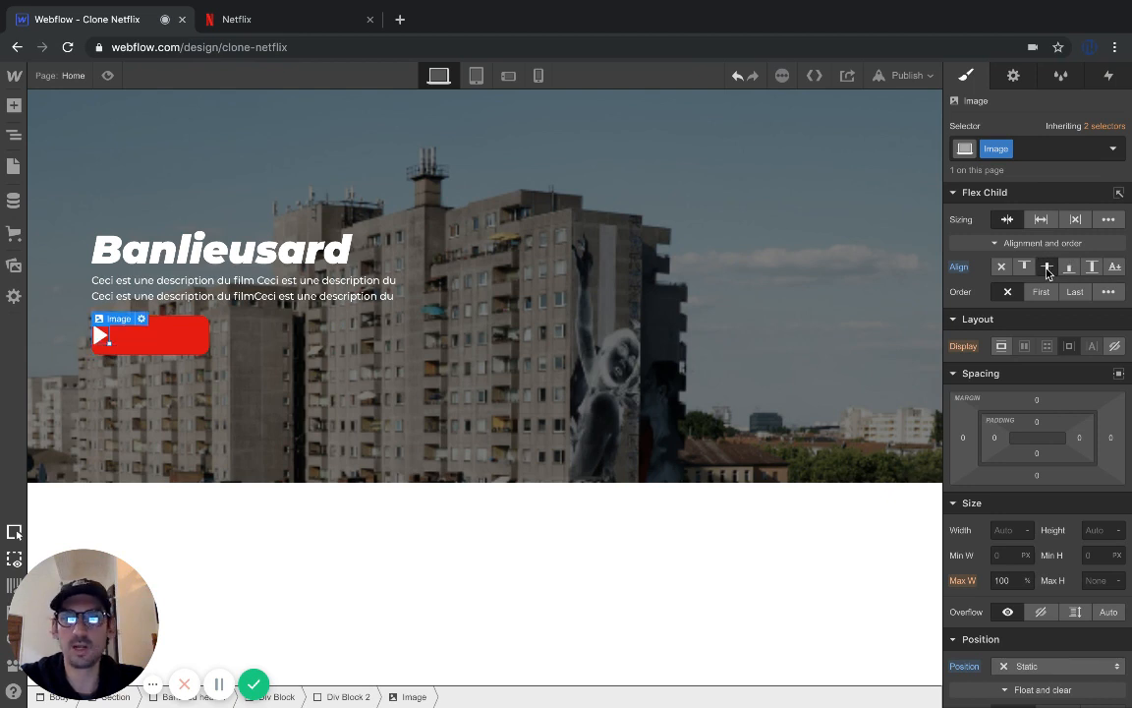
Give the play icon a 13 px left margin and deselect it
scroll(1005, 521, down, 3)
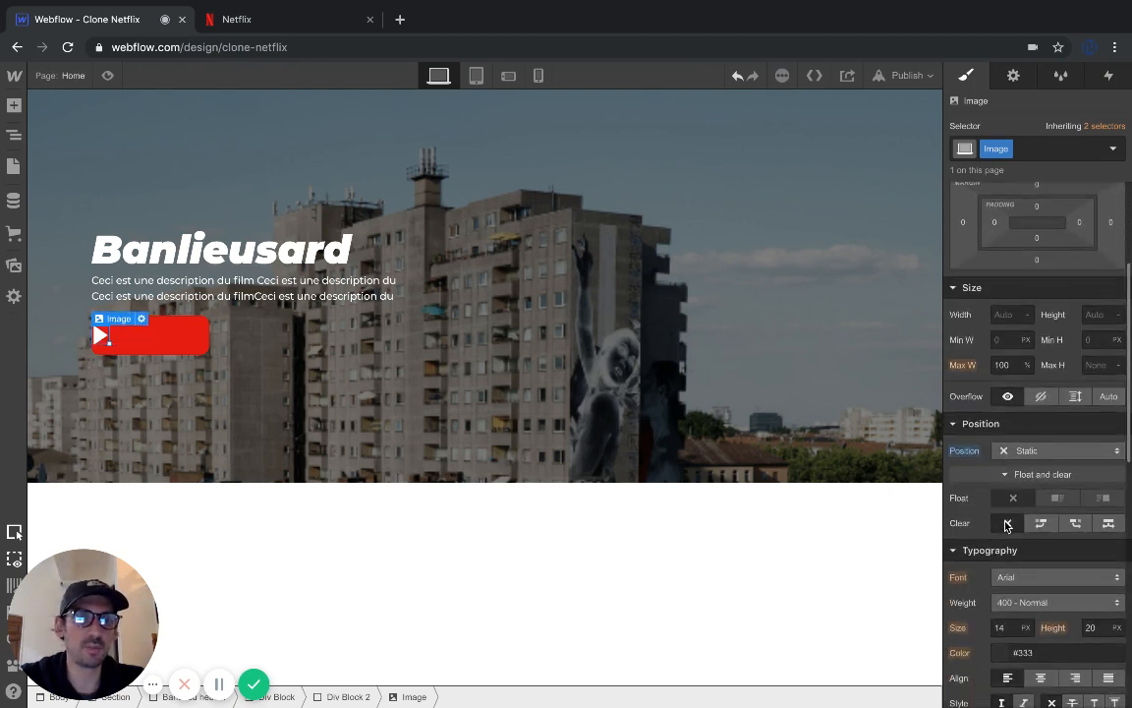
scroll(952, 312, up, 2)
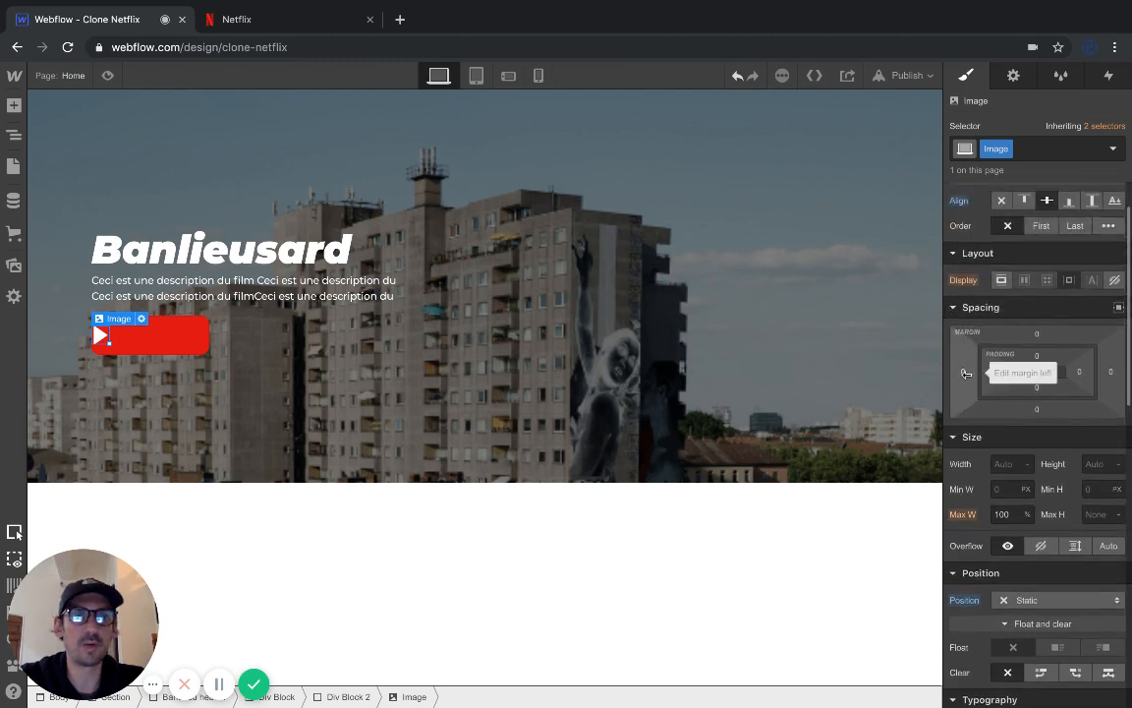
drag(966, 372, 933, 364)
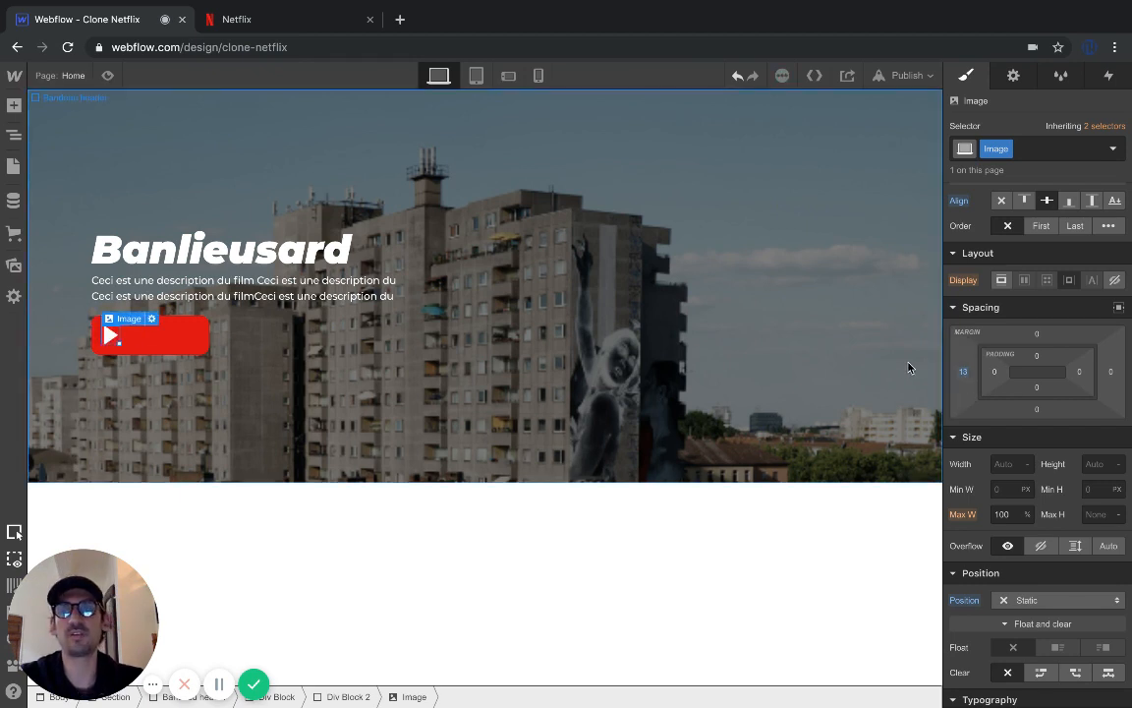
click(59, 325)
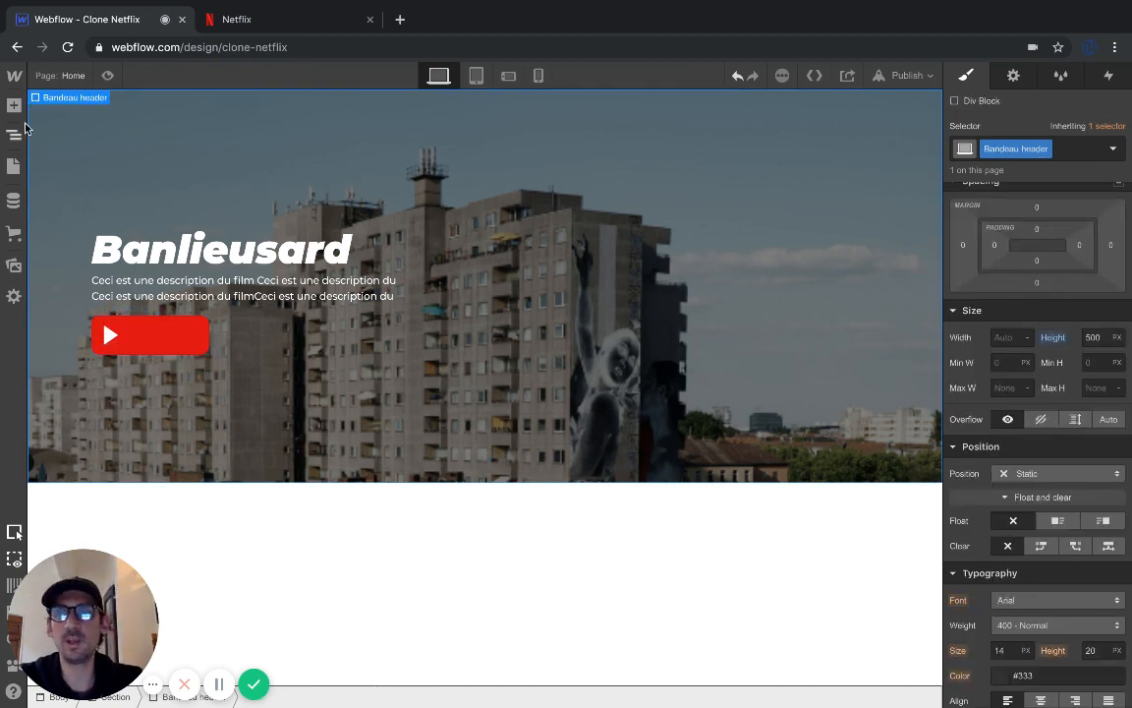
Add a Text Block inside the red block and replace its placeholder text with "Lecture"
click(138, 336)
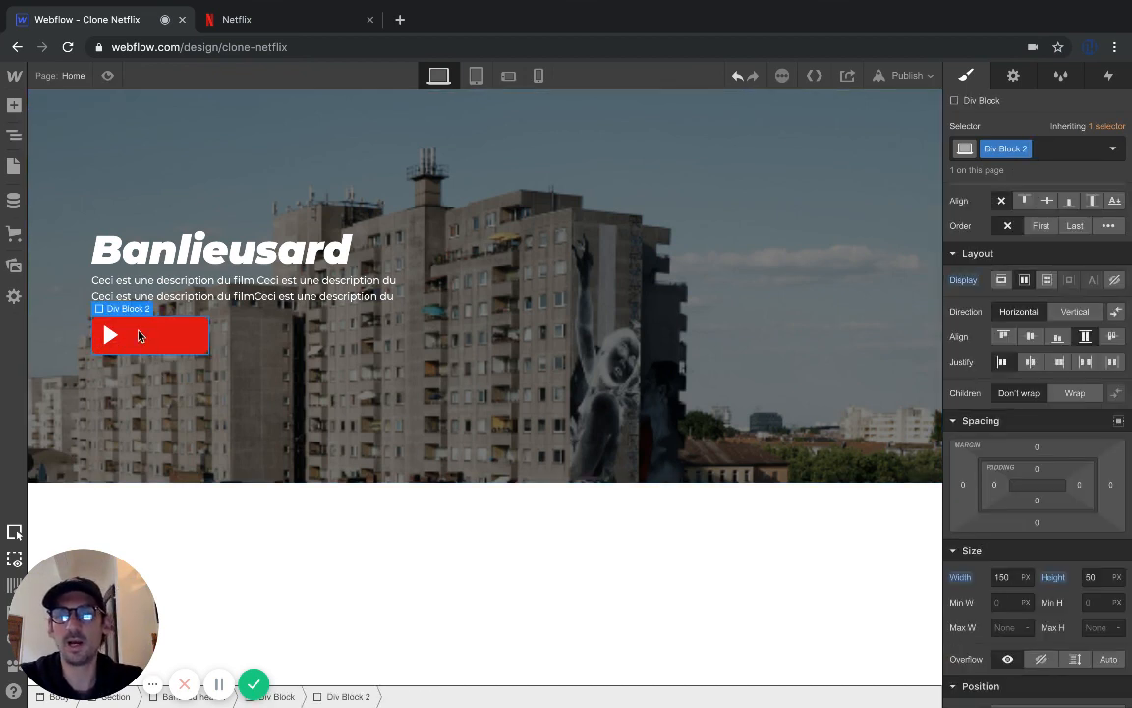
click(14, 105)
scroll(89, 443, down, 6)
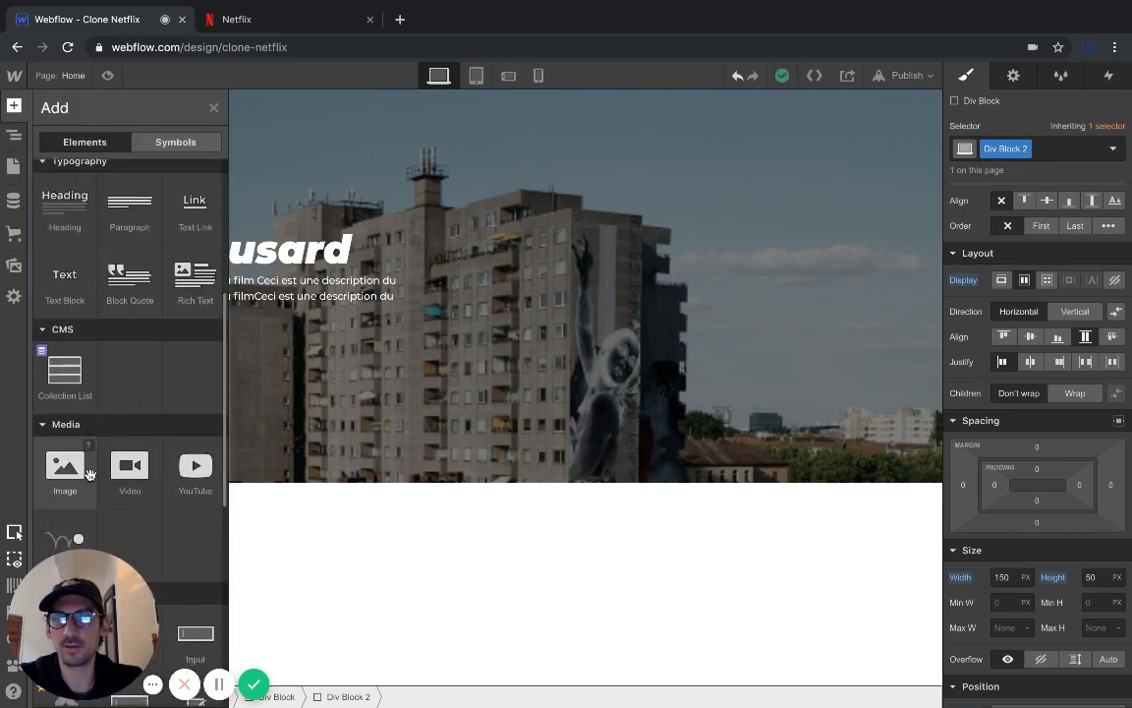
click(62, 271)
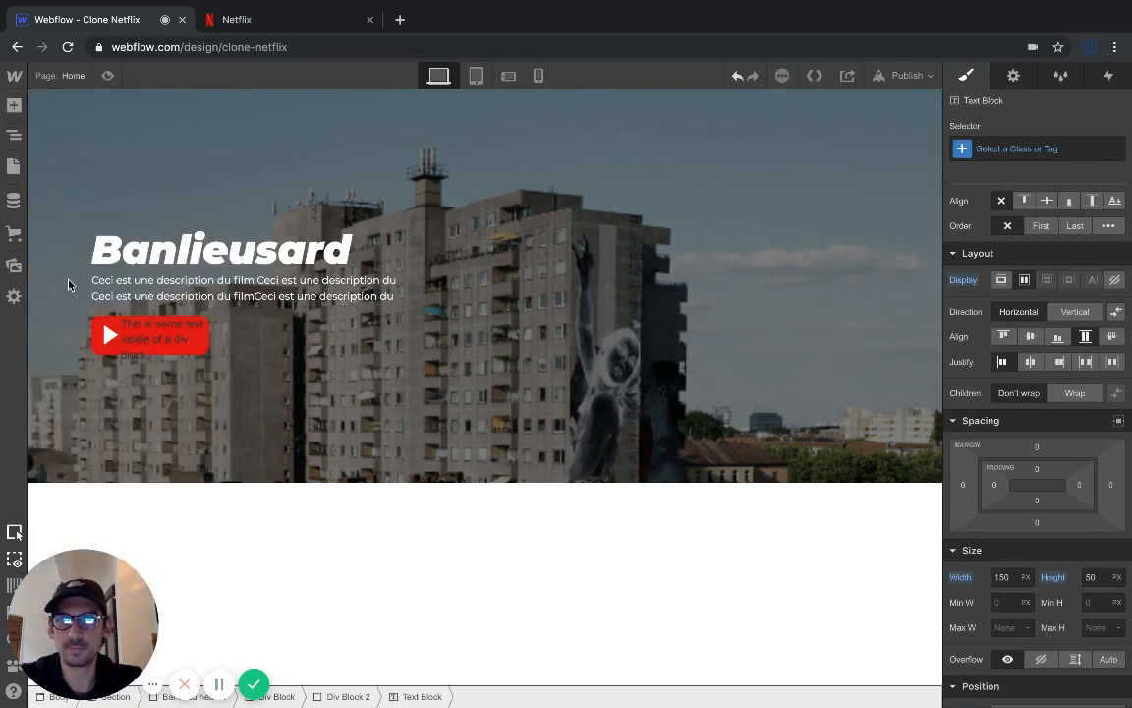
double_click(150, 339)
key(BackSpace)
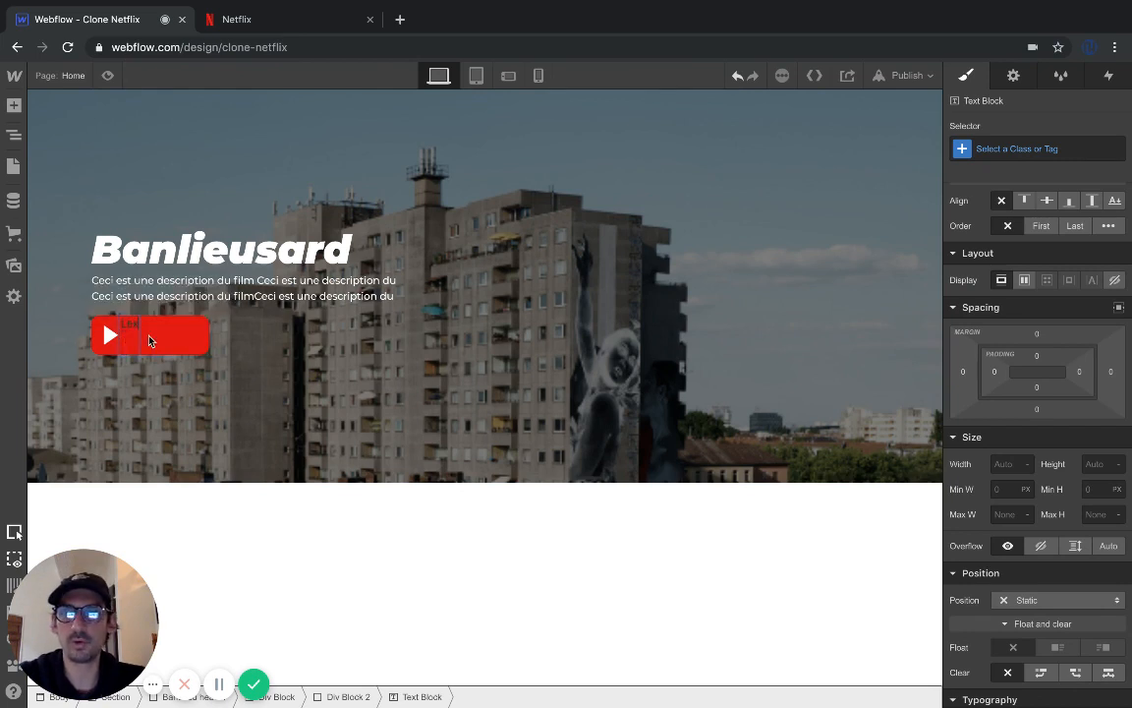
text(Lecture)
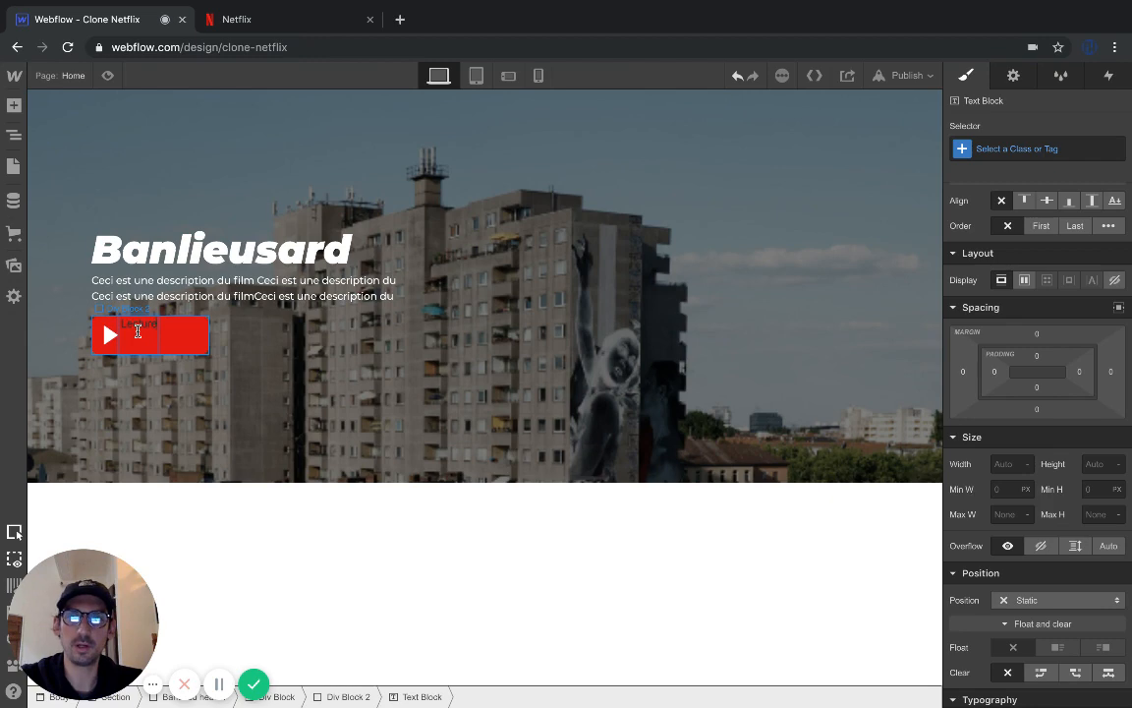
Set the font colour of the "Lecture" text to the White swatch
double_click(138, 327)
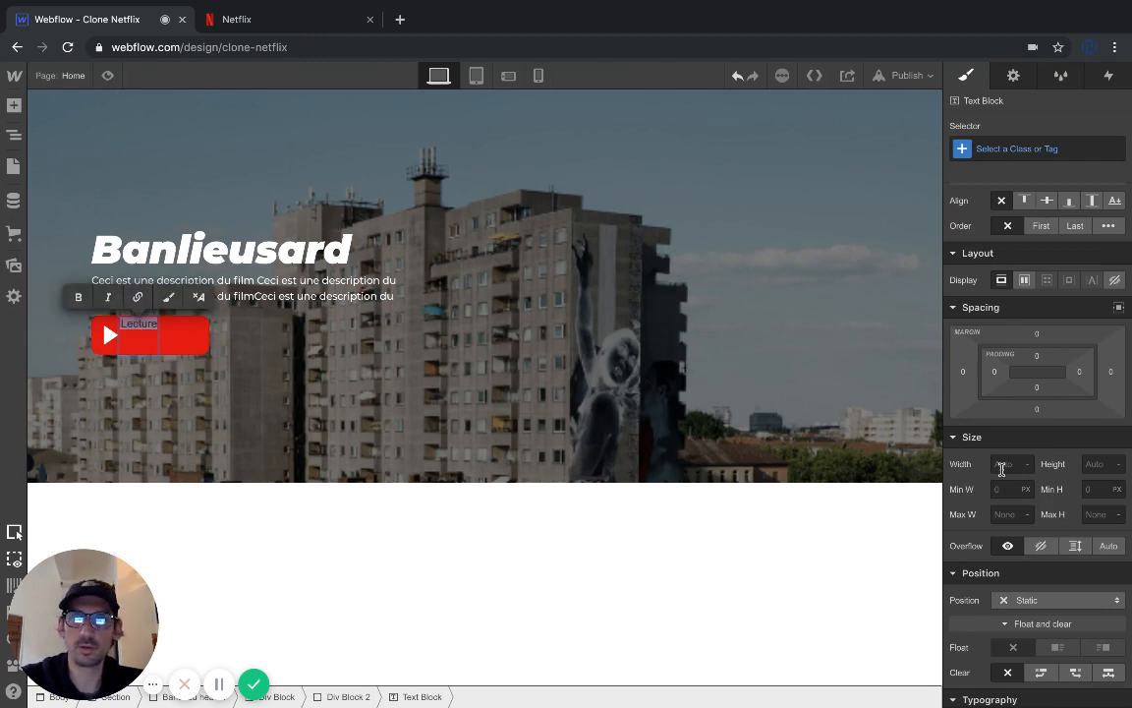
scroll(1002, 469, down, 1)
scroll(1012, 470, up, 1)
scroll(1019, 472, down, 4)
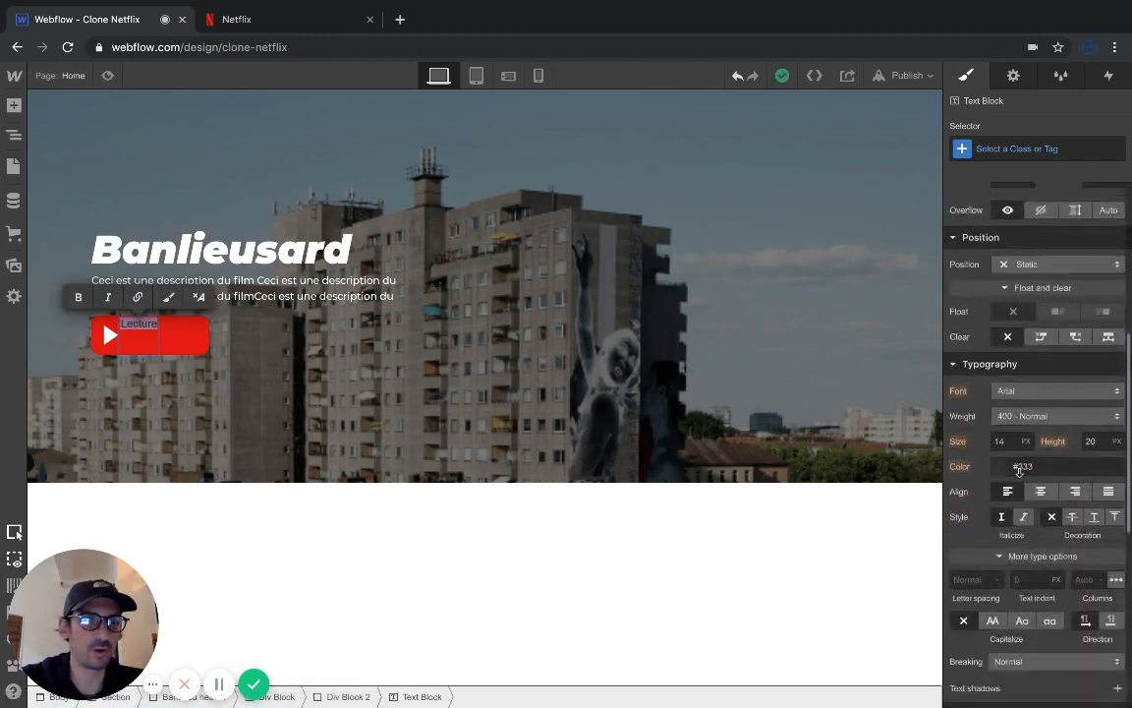
scroll(1019, 470, down, 5)
scroll(1020, 472, up, 6)
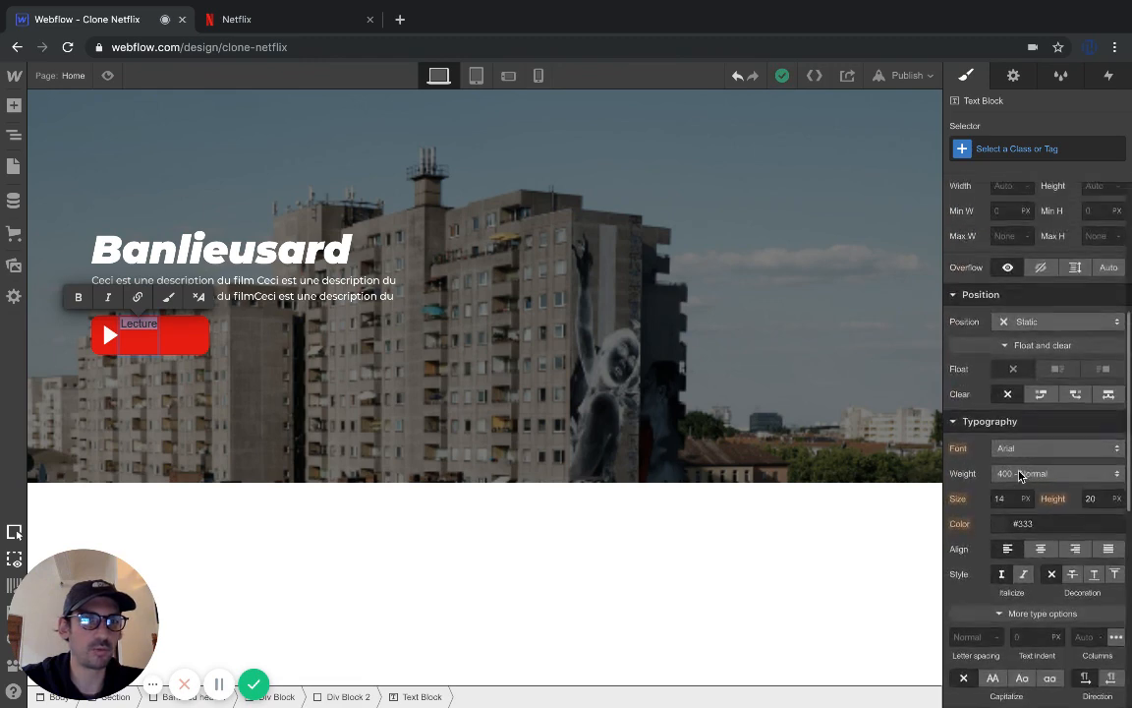
scroll(1019, 476, up, 4)
scroll(1013, 479, down, 5)
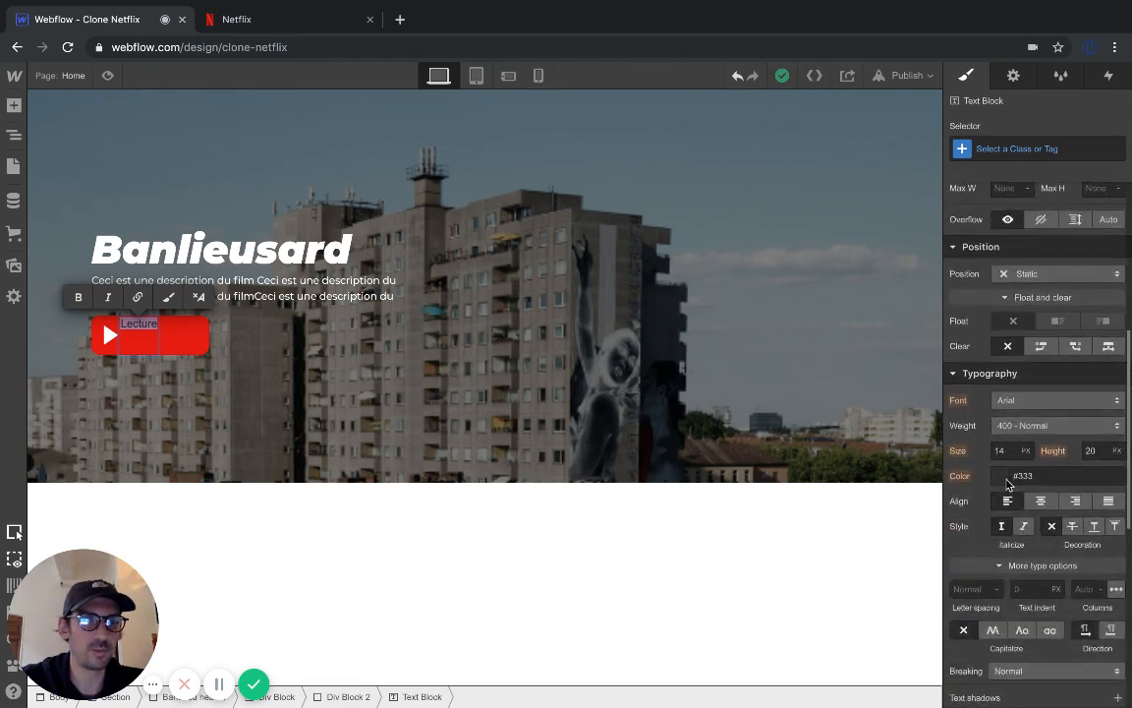
click(1002, 477)
click(983, 415)
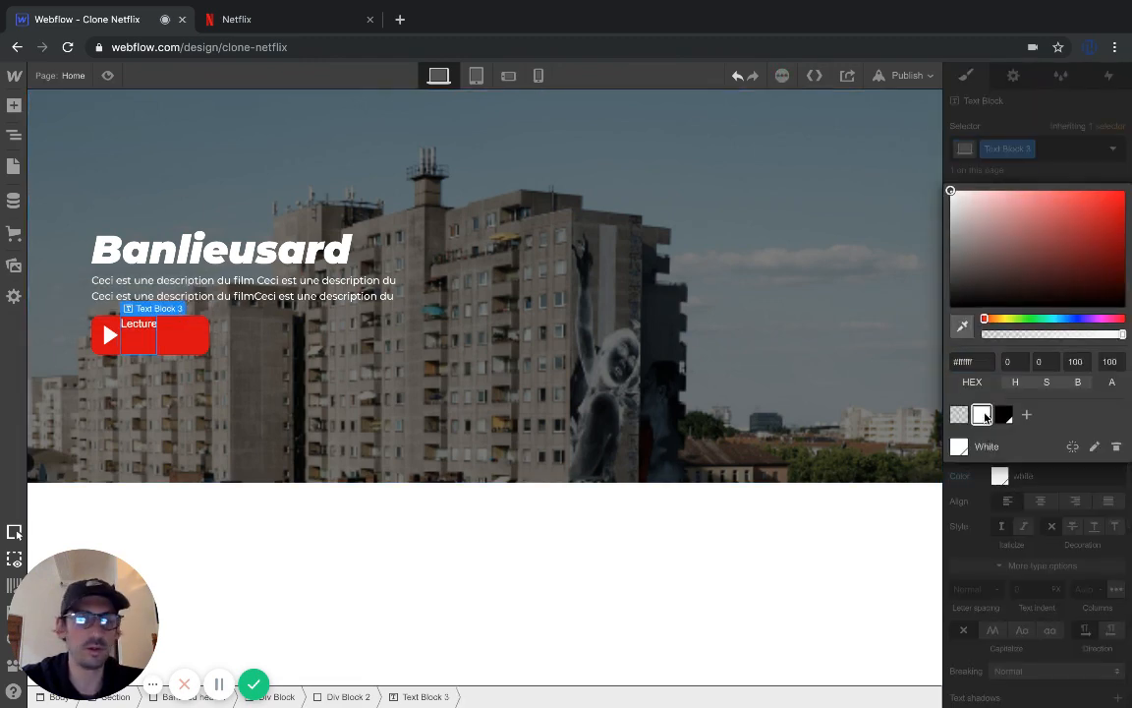
Set the "Lecture" text's font to Montserrat with the 800 - Extra Bold weight
click(978, 508)
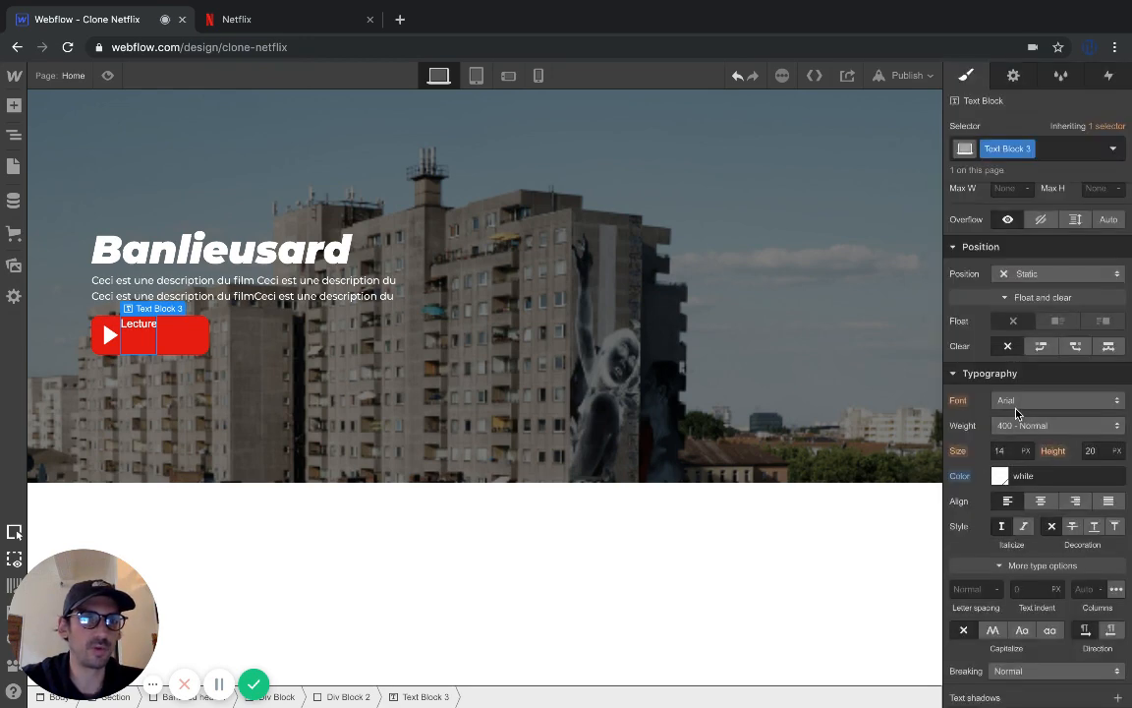
click(1017, 409)
click(1019, 413)
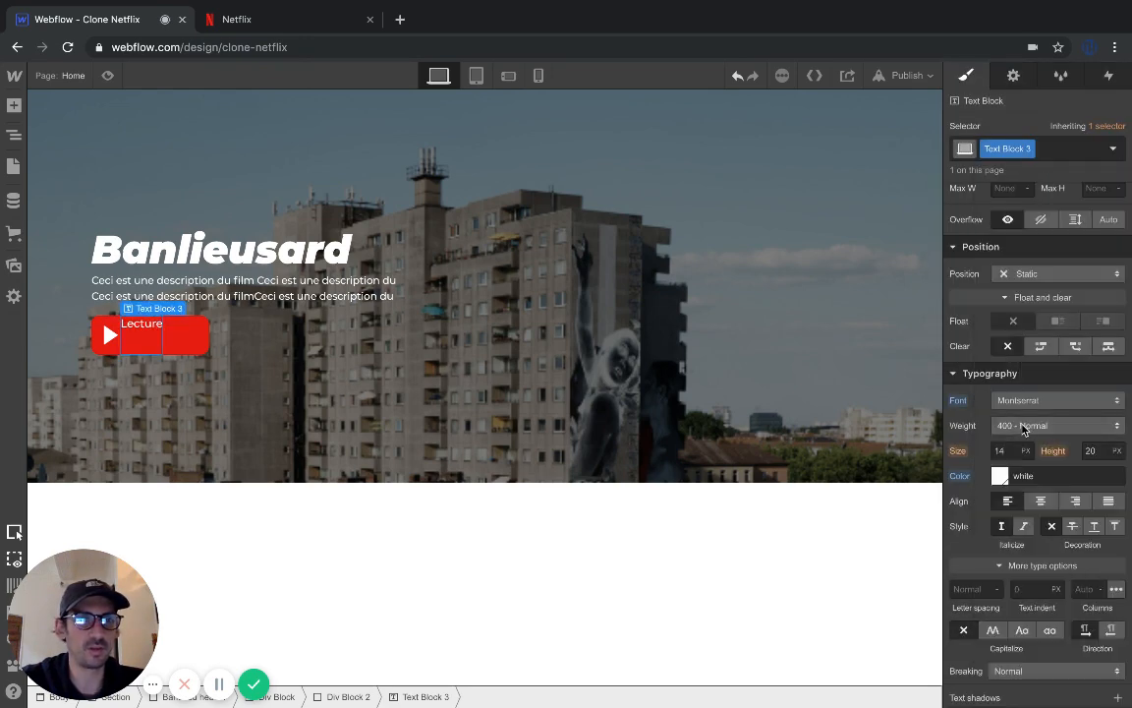
click(1021, 429)
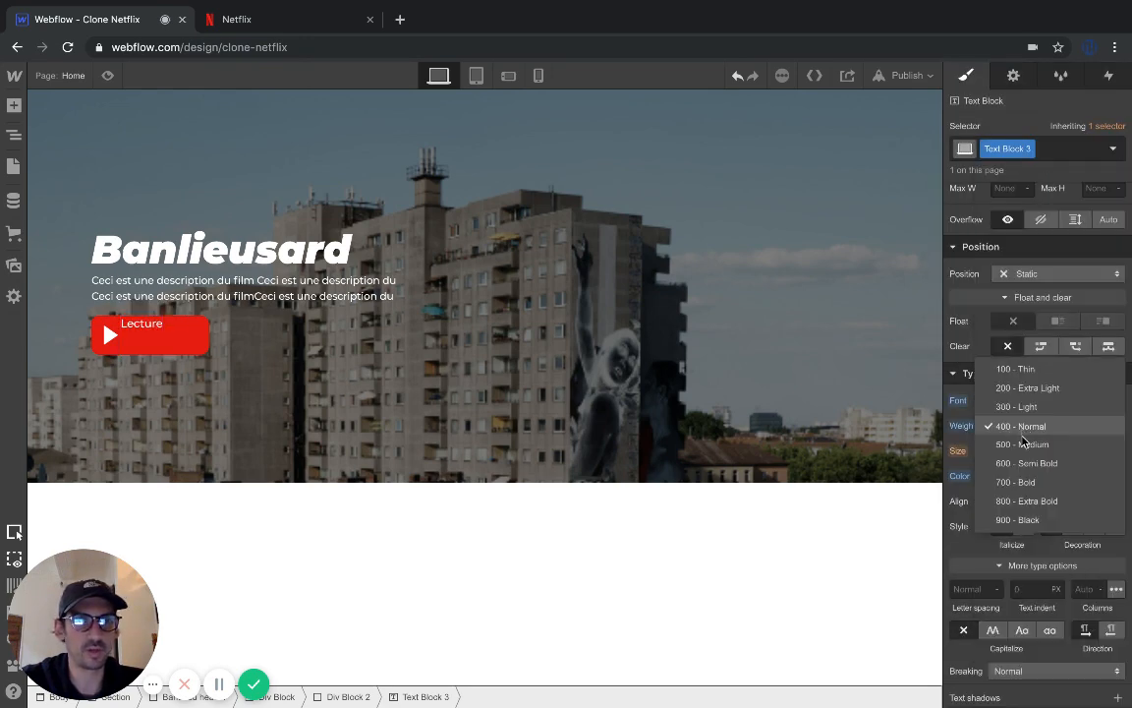
click(1019, 503)
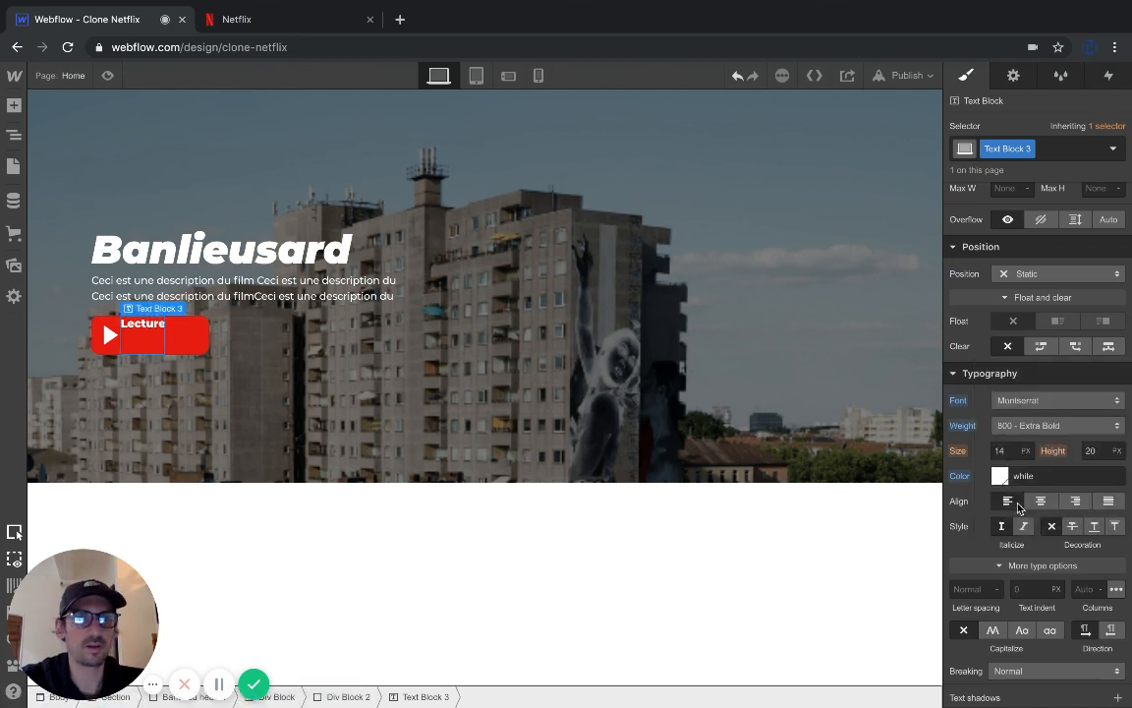
Try a 16 px font size on the "Lecture" text, settling on 17 px
click(1003, 450)
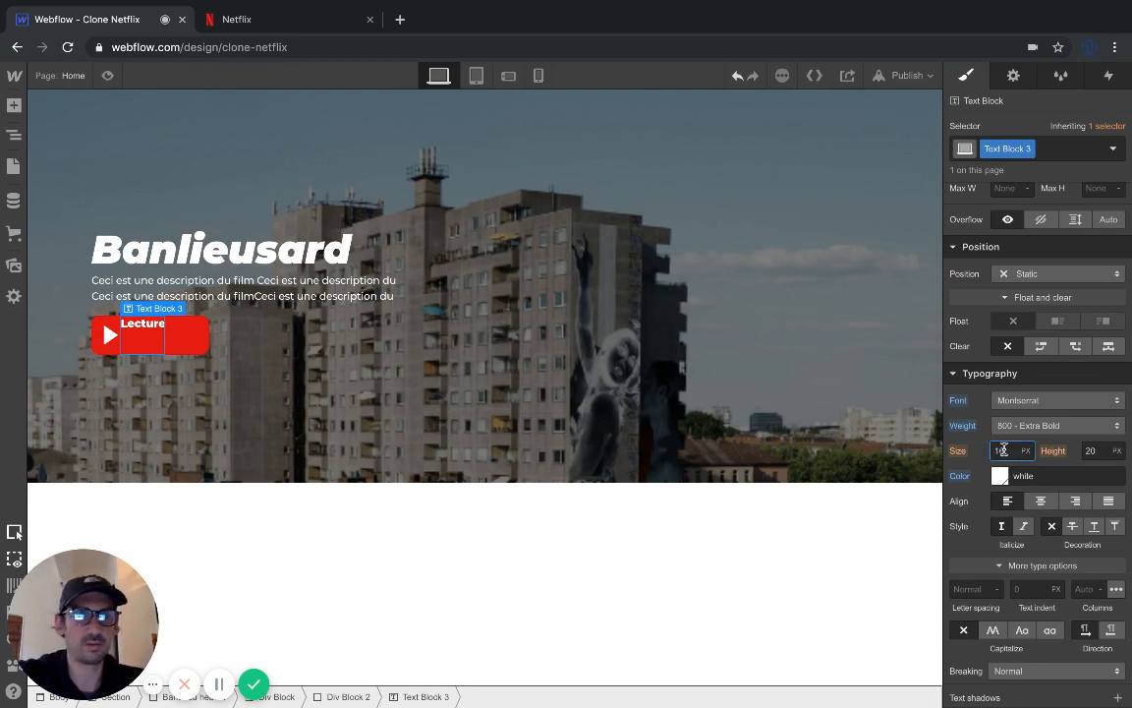
key(Return)
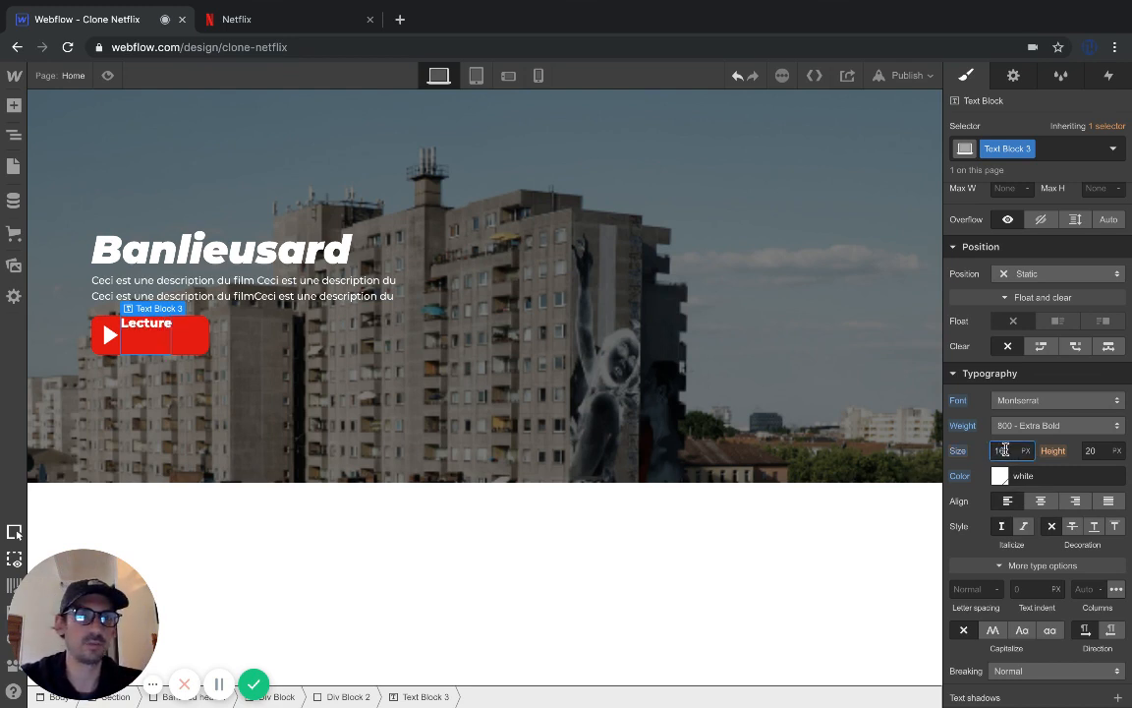
text(7)
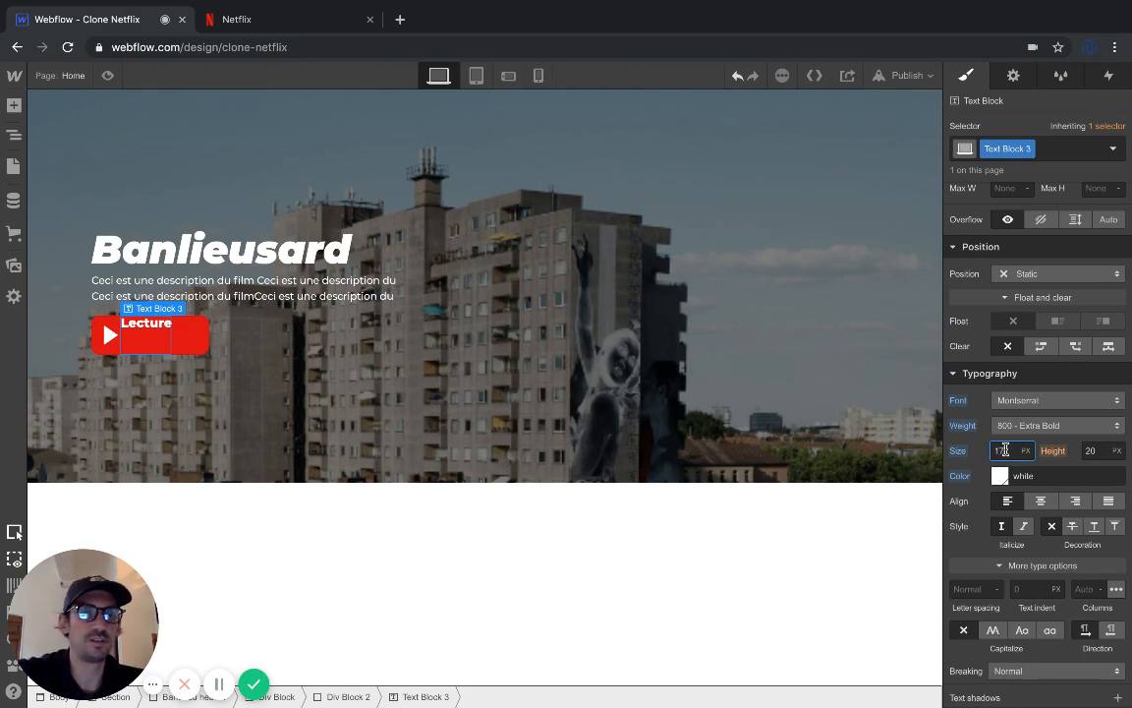
key(Return)
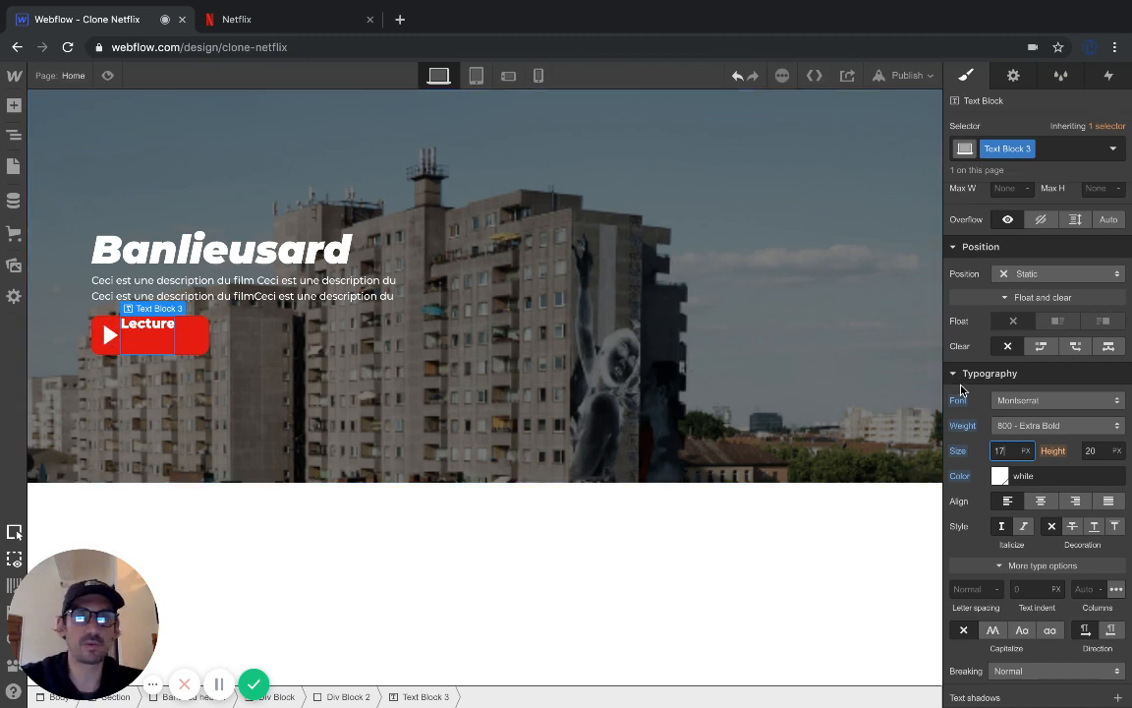
Centre the "Lecture" text vertically in the red block, give it a 5 px left margin, and deselect it
scroll(1006, 386, up, 5)
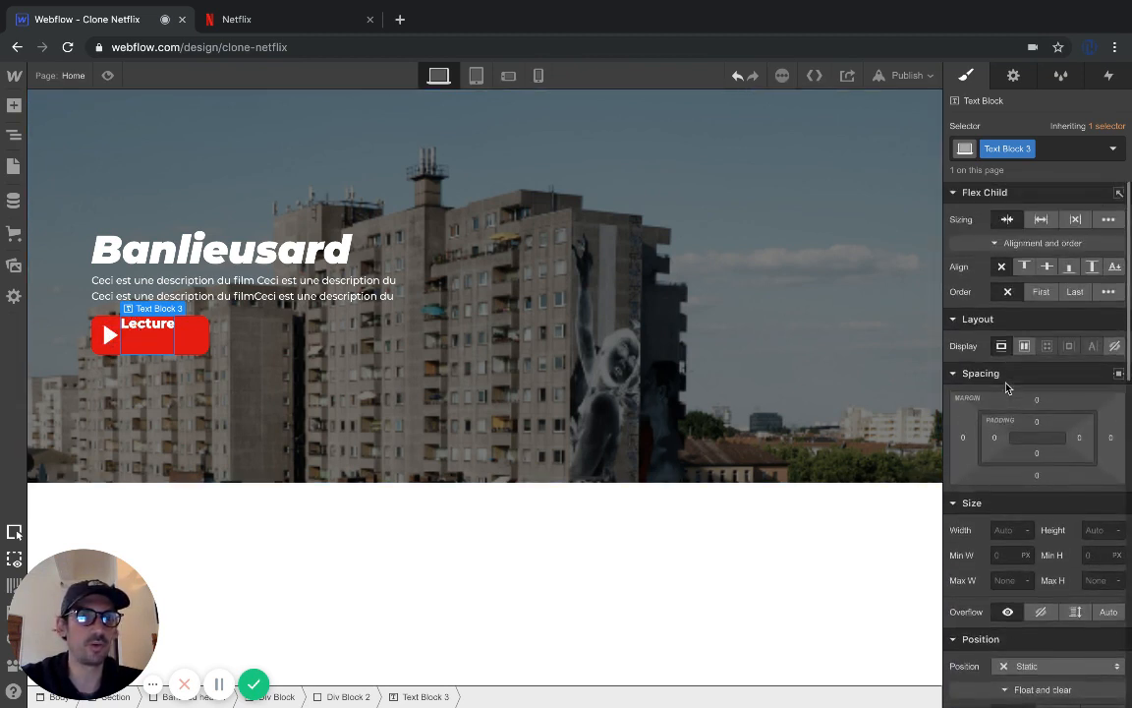
click(1046, 267)
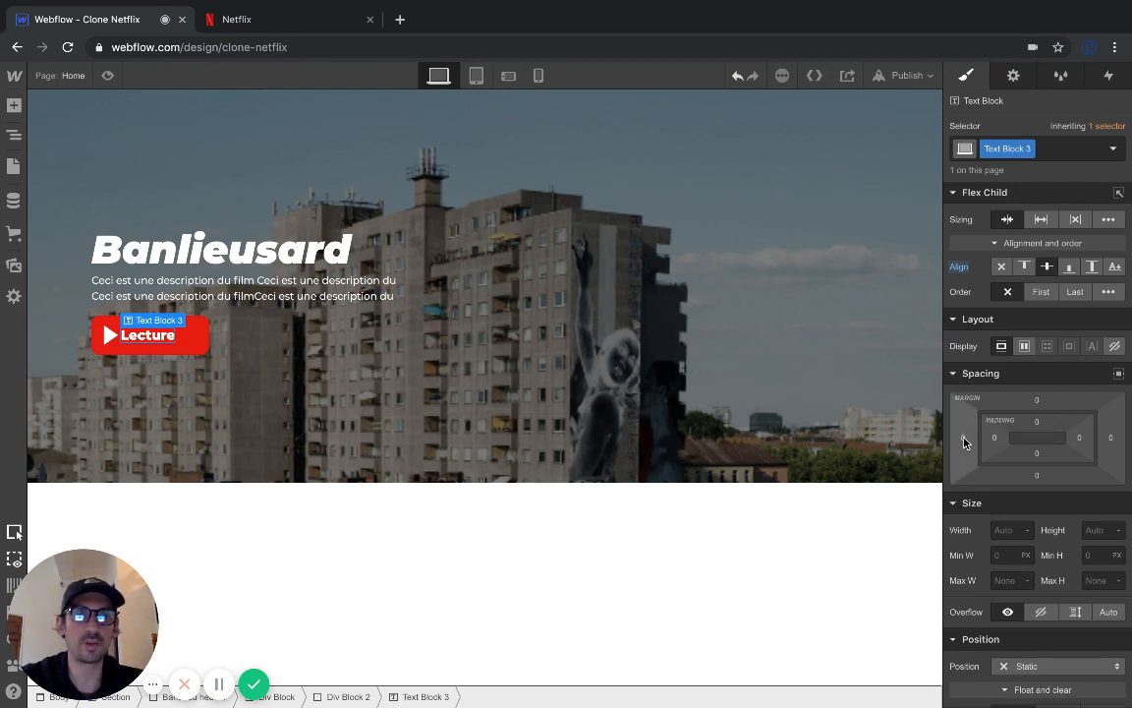
drag(963, 440, 951, 437)
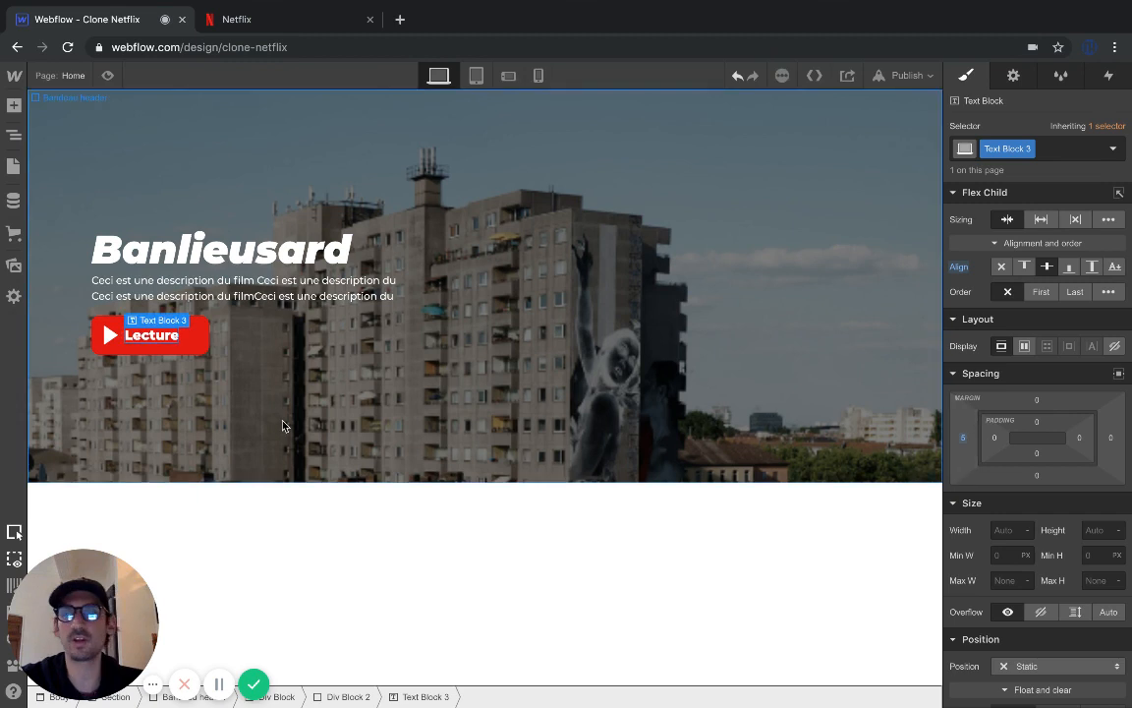
click(65, 306)
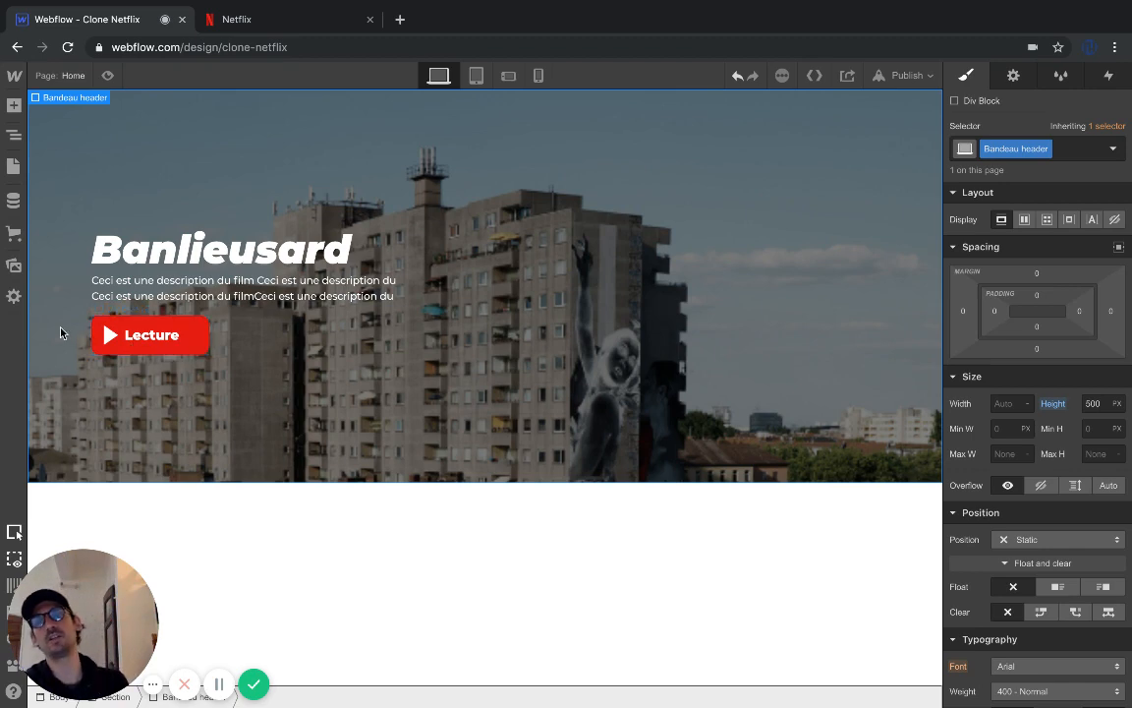
Lower the play button block's background opacity to 32% and shift its hue to 57
click(201, 322)
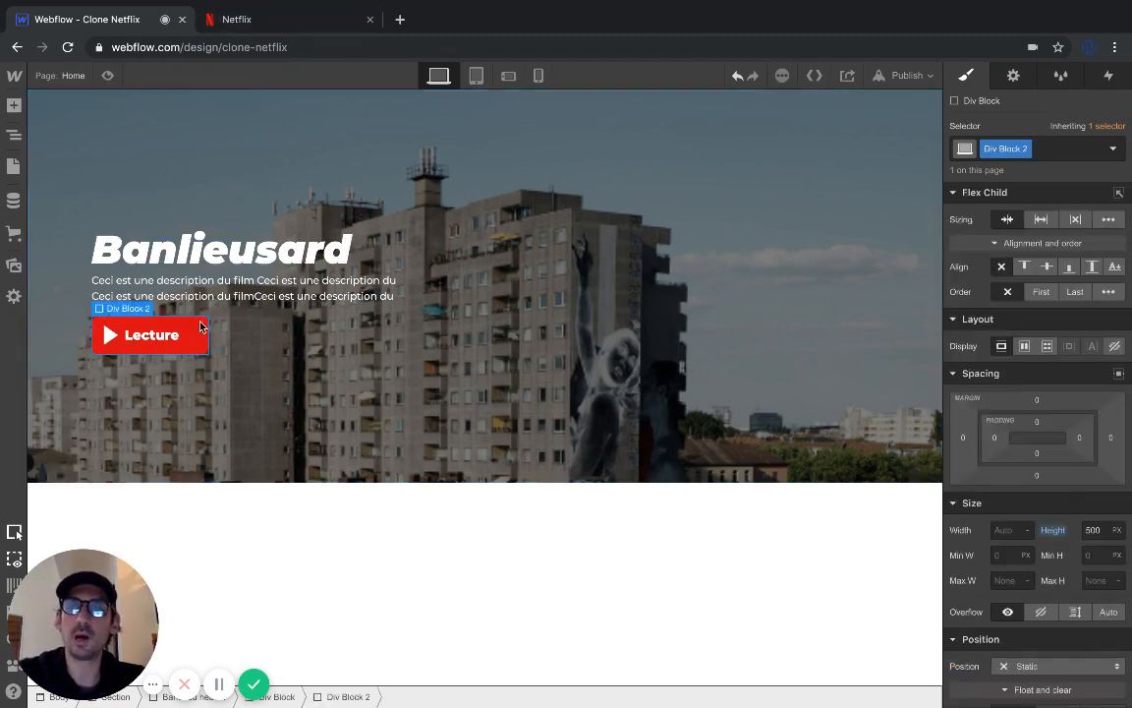
scroll(1101, 495, down, 10)
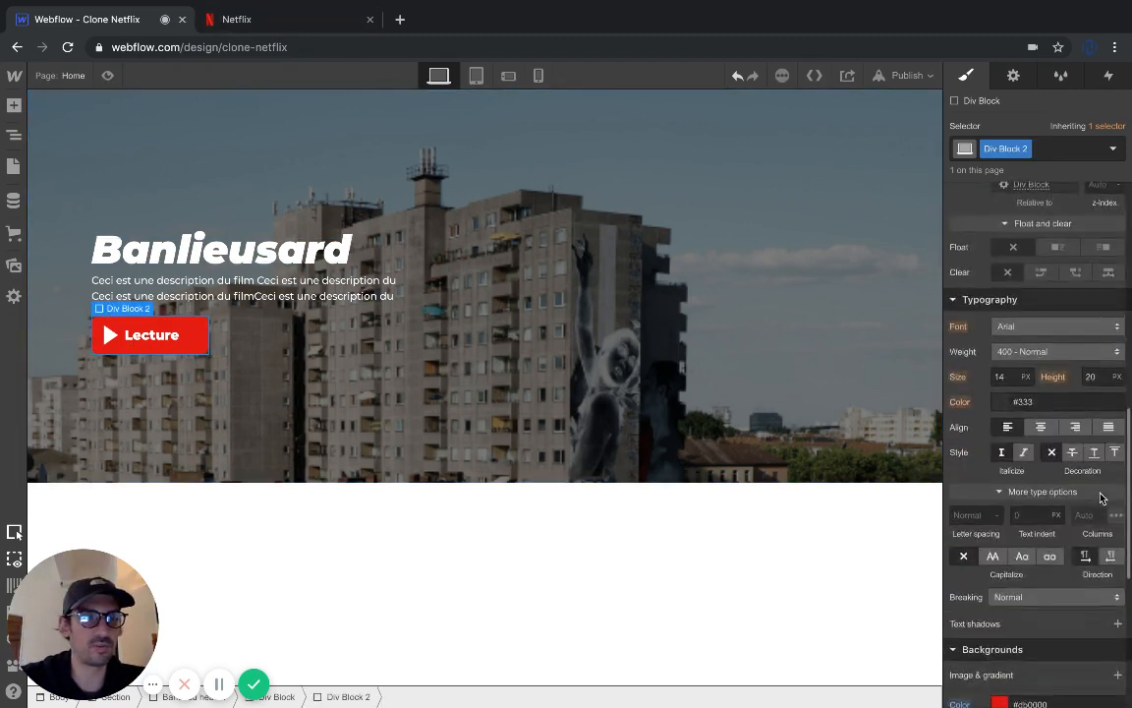
click(1002, 539)
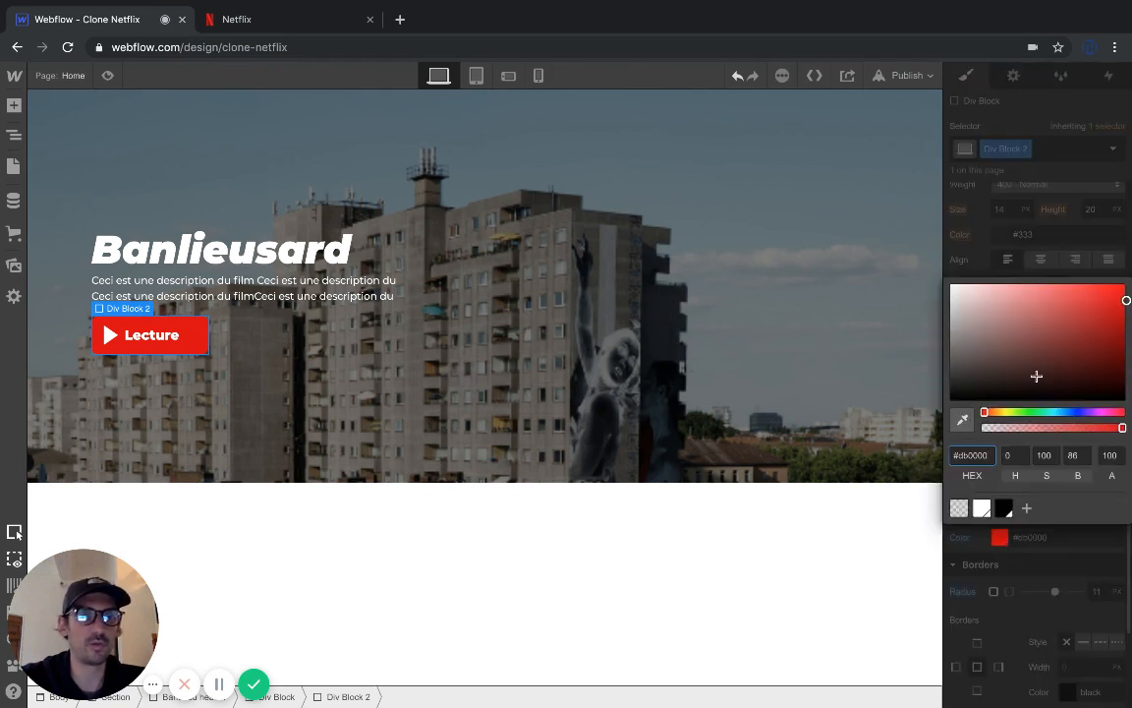
drag(1122, 426, 1026, 426)
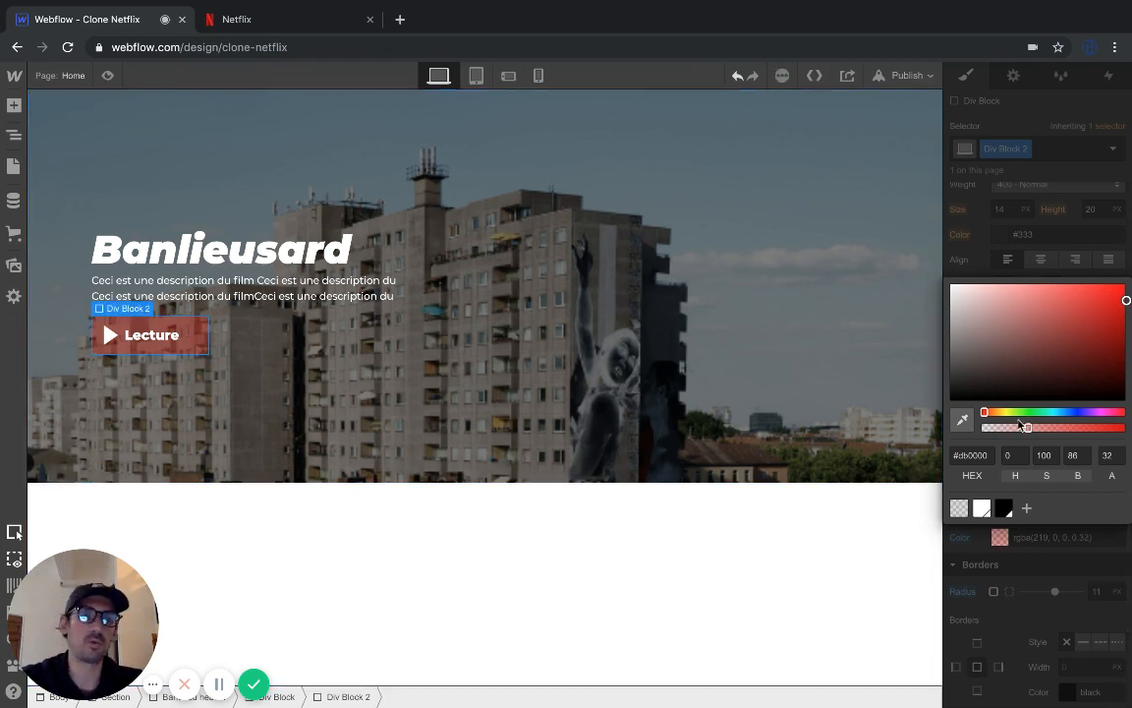
drag(984, 410, 1005, 412)
Check the "Lecture" button's background on the Netflix page and return to the Webflow project
mouse_move(1, 3)
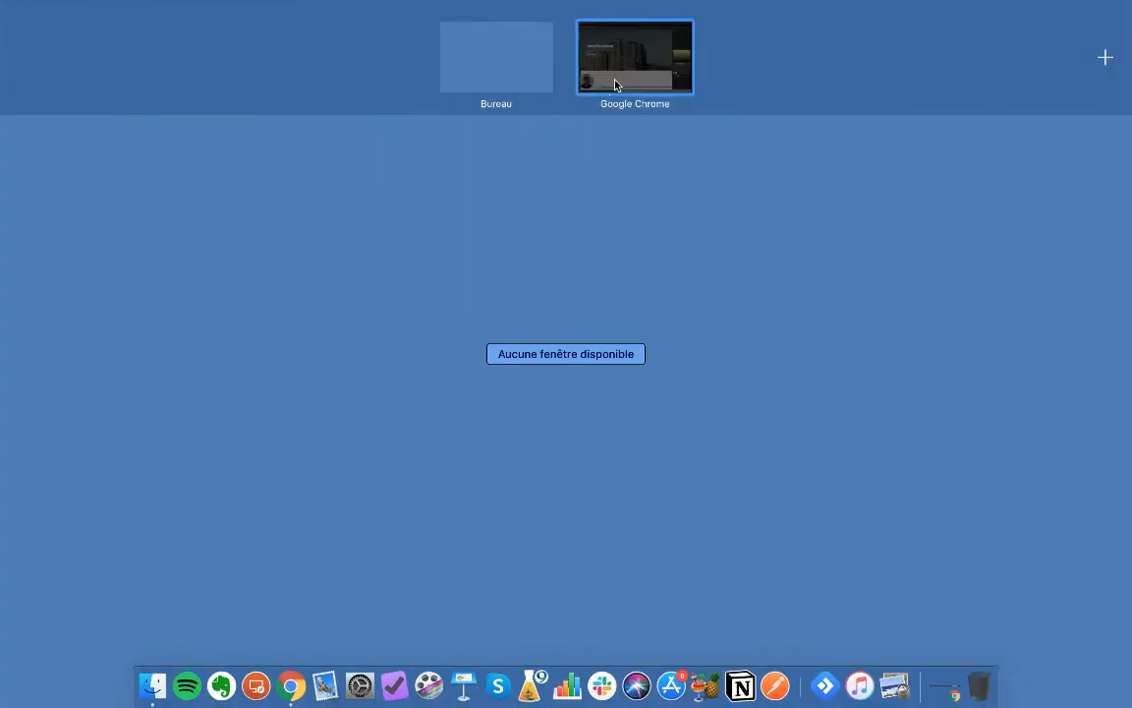
click(614, 83)
click(278, 25)
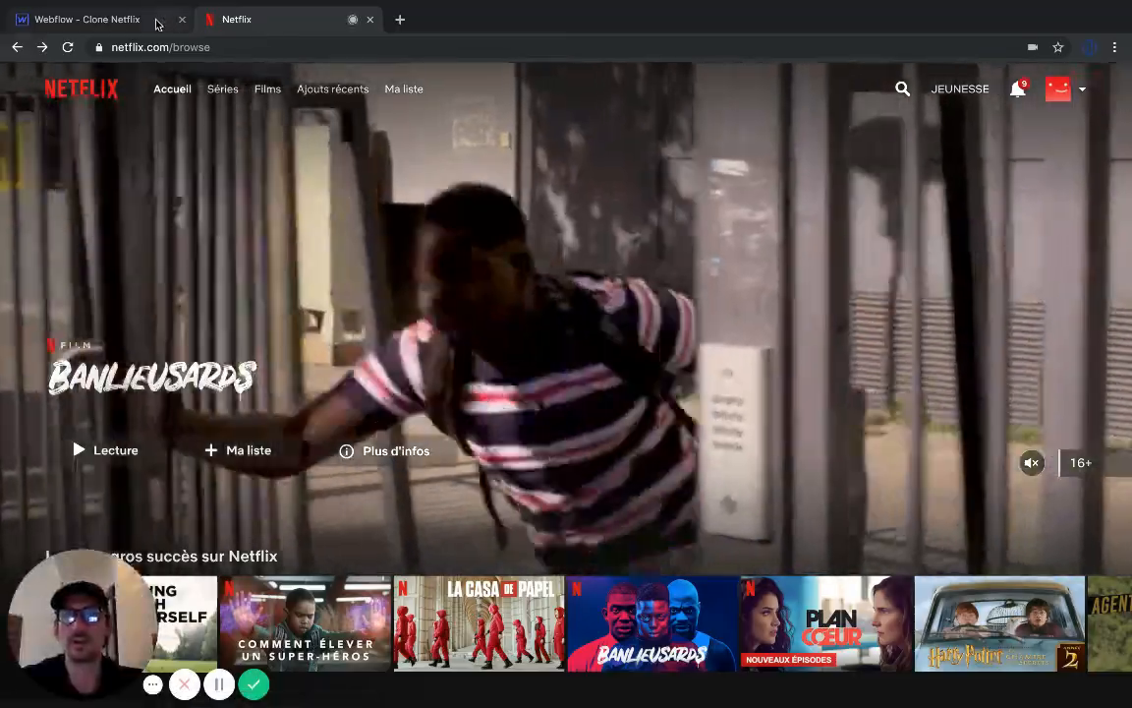
click(155, 21)
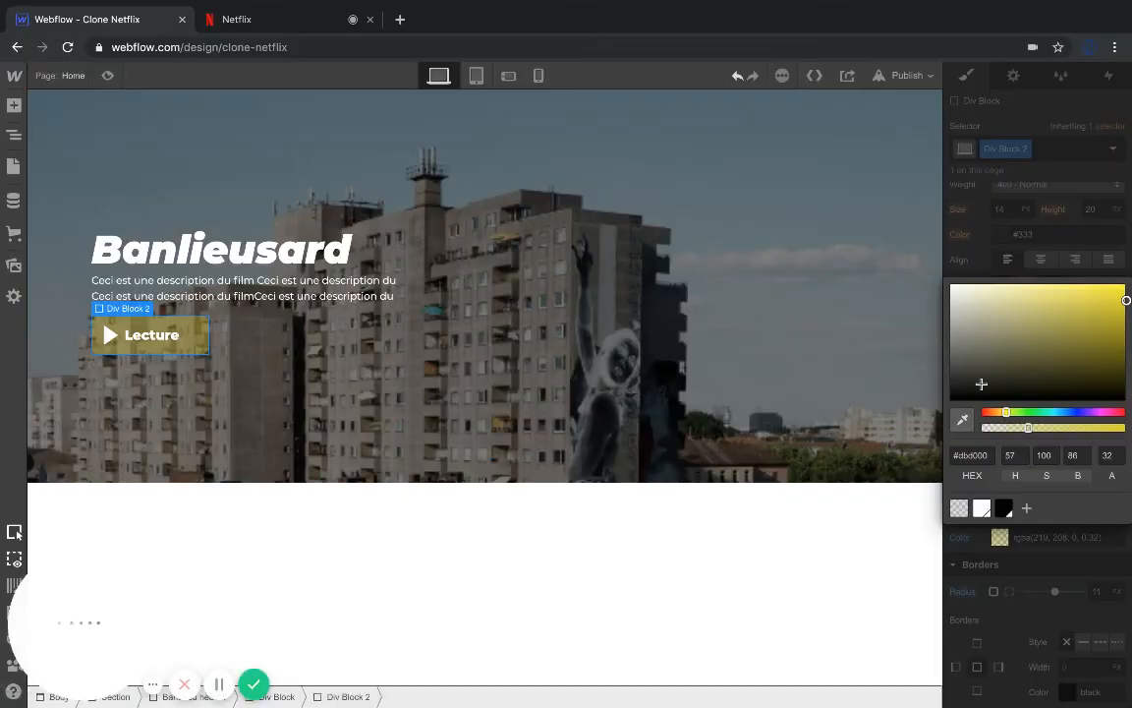
Make the play button block's background a translucent dark grey, rgba(53, 53, 53, 0.63)
drag(975, 385, 910, 378)
drag(1029, 429, 1071, 429)
click(1049, 561)
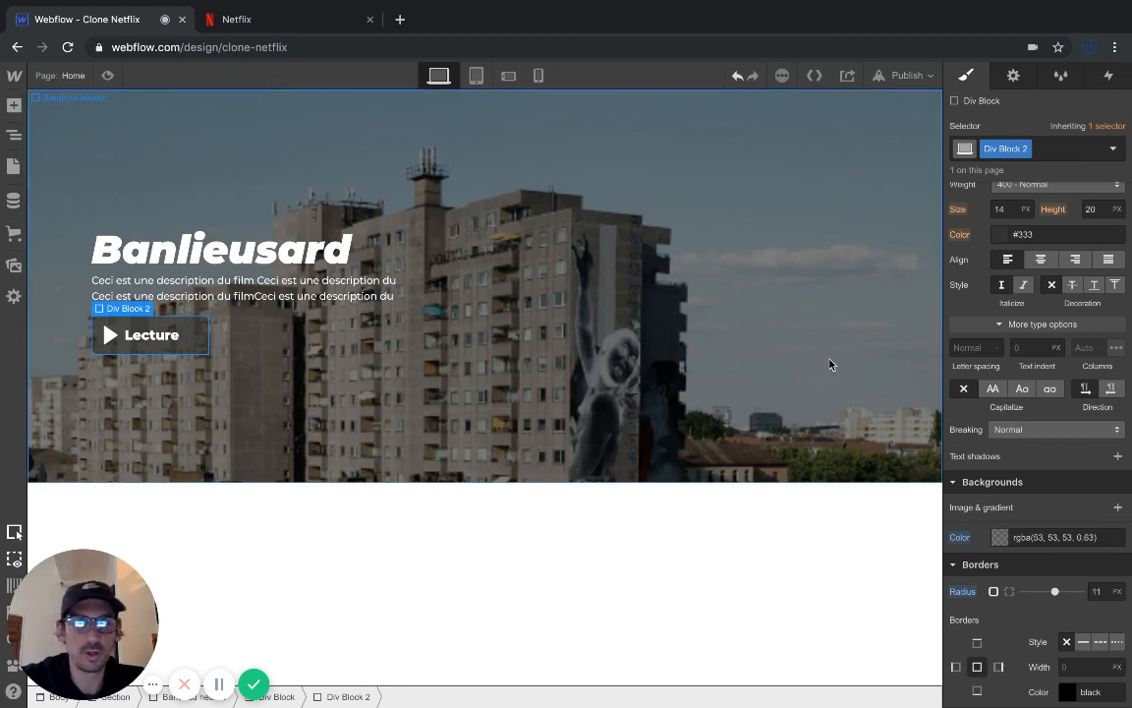
Try a 120 px width on the play button block, settle on 135 px, and deselect it
scroll(1059, 377, up, 1)
scroll(1059, 376, up, 5)
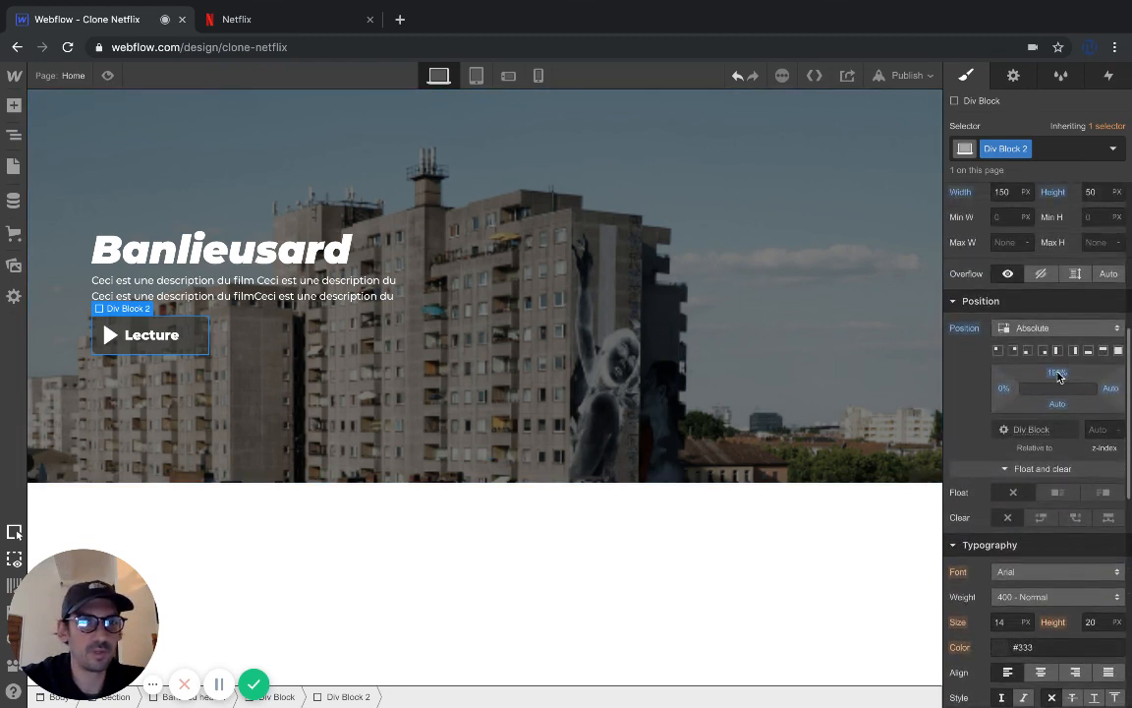
scroll(996, 313, up, 2)
click(1006, 317)
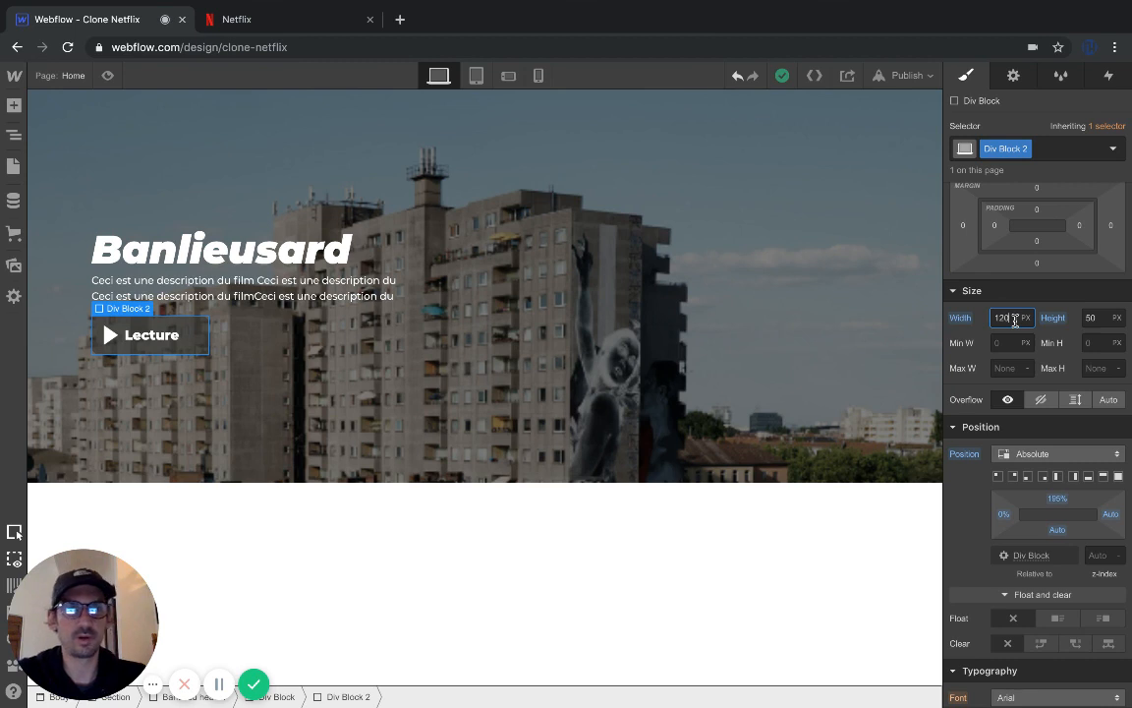
key(Return)
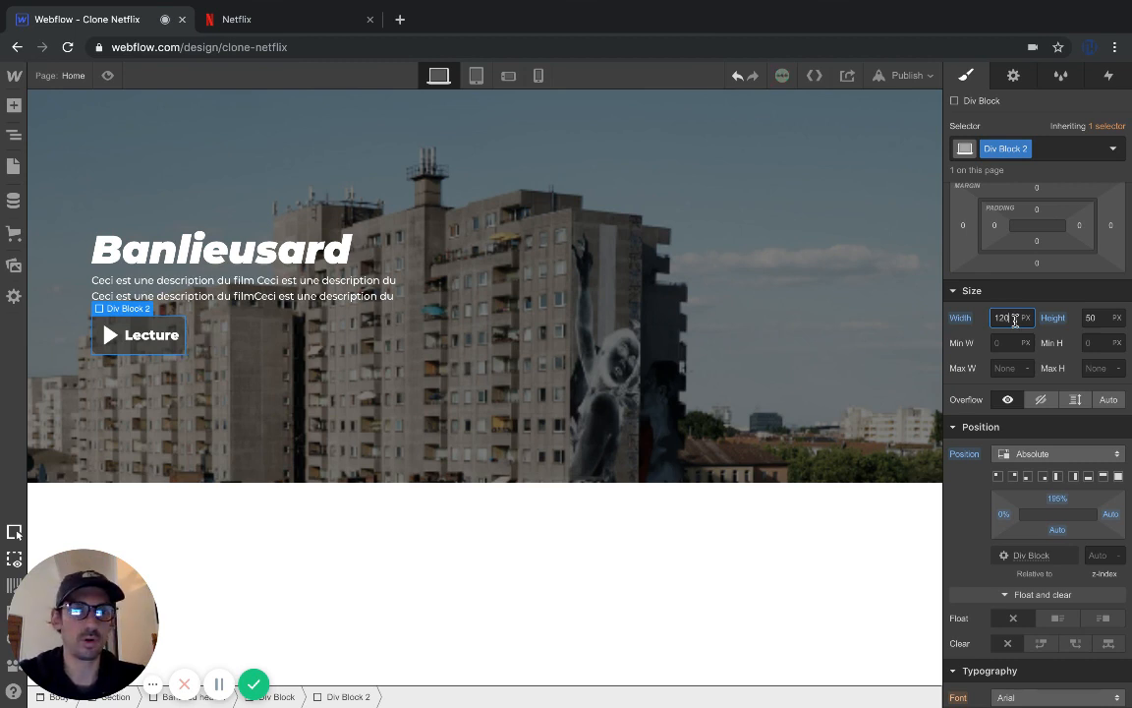
text(135)
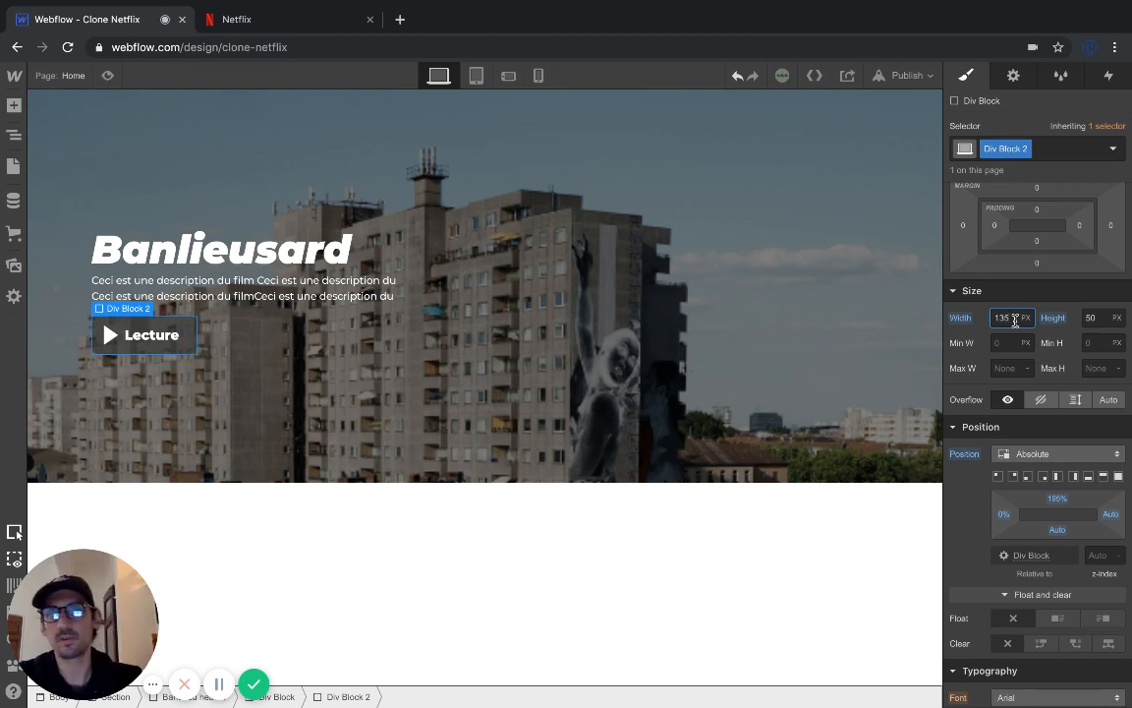
click(285, 379)
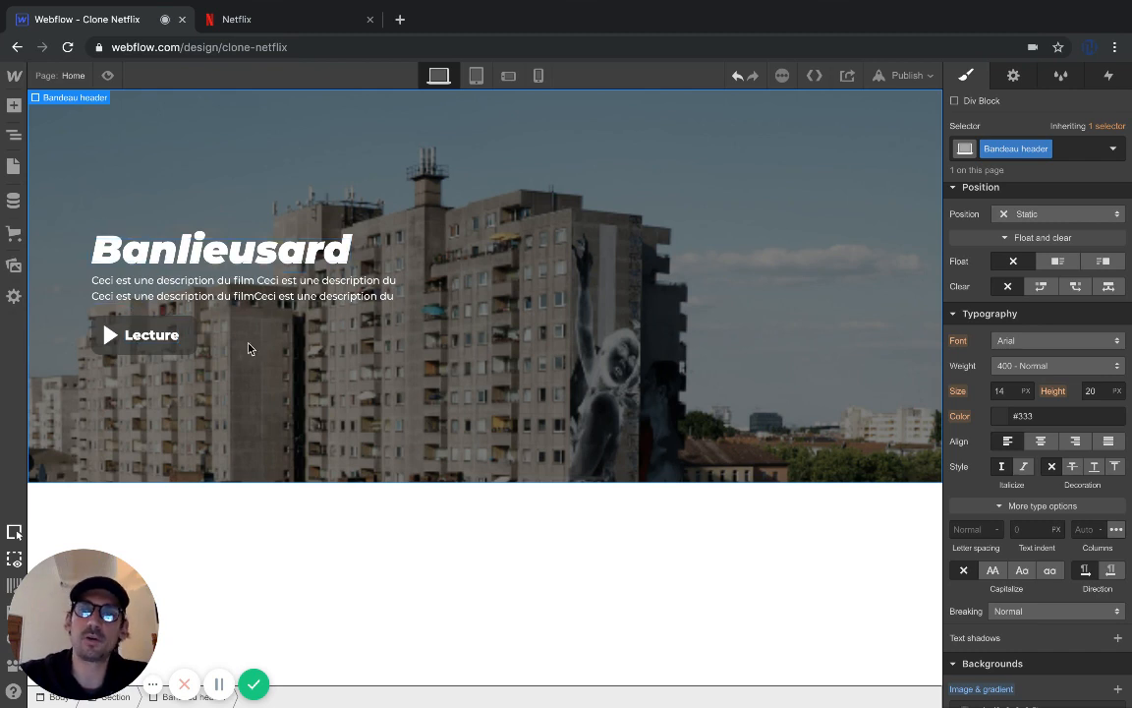
Add a Link Block inside the play button block, after the "Lecture" text
click(115, 327)
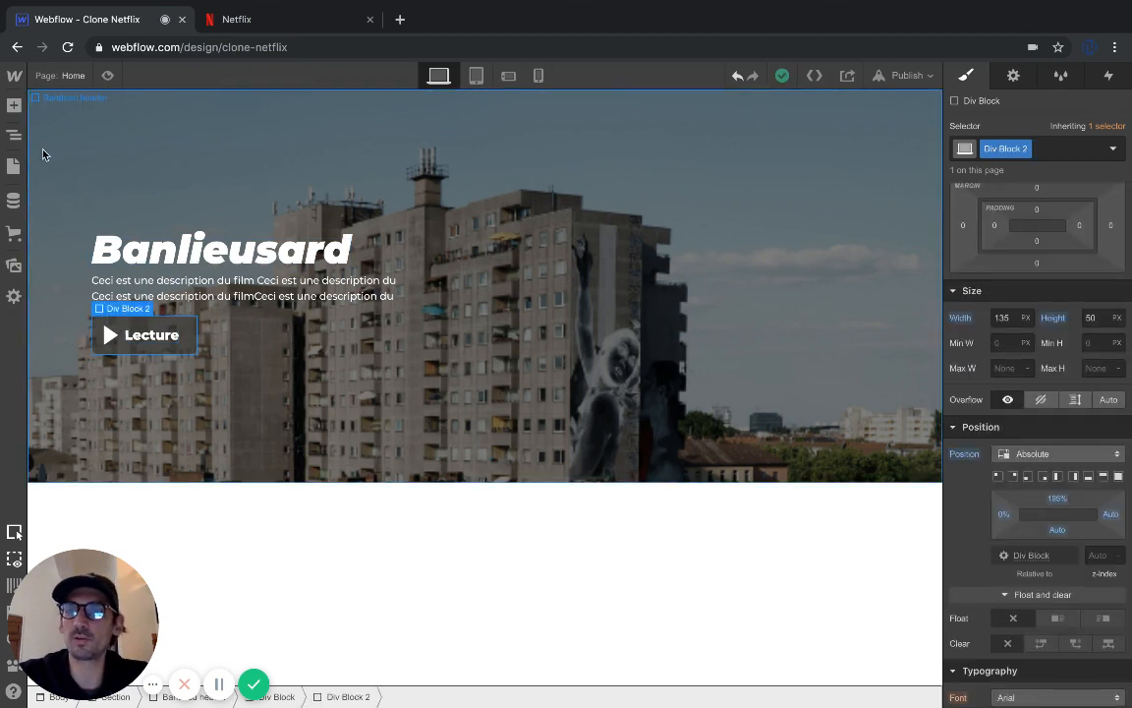
click(13, 108)
scroll(66, 354, down, 5)
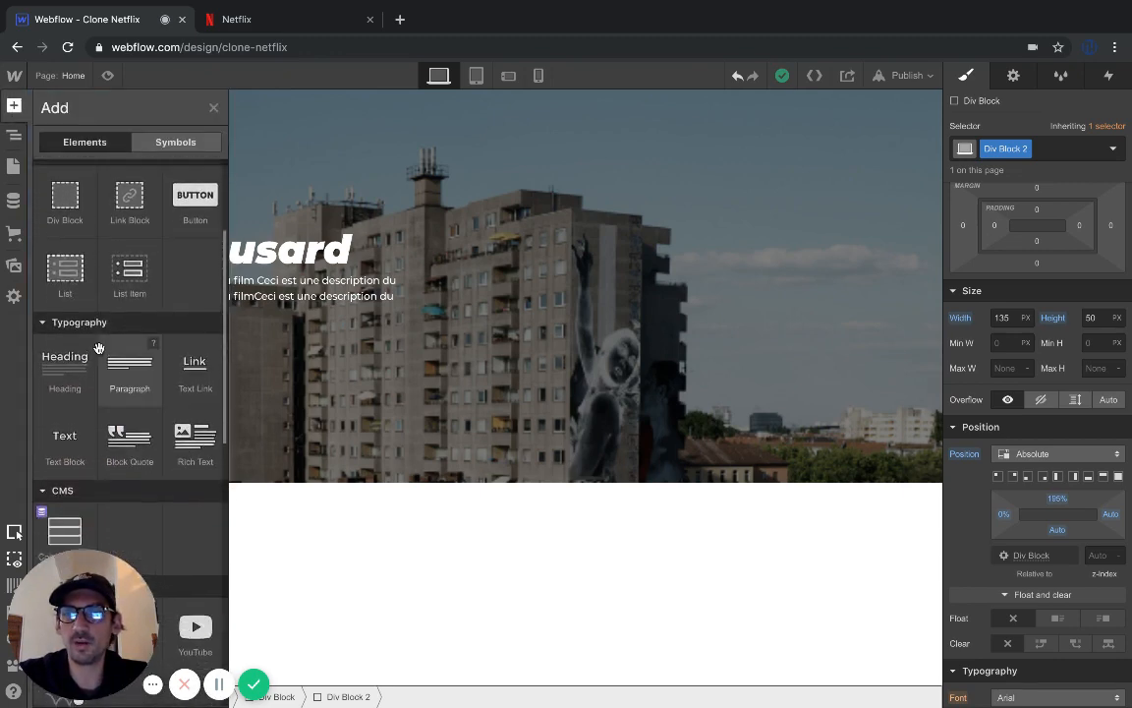
scroll(120, 301, up, 2)
drag(129, 268, 182, 339)
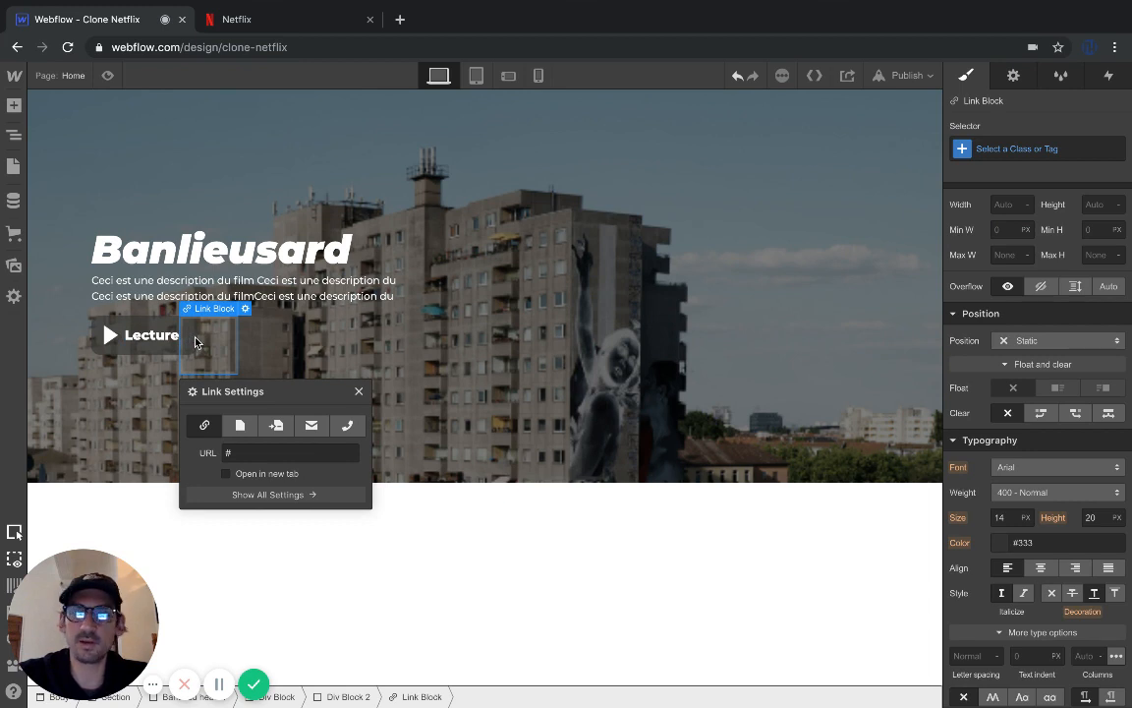
Try moving the Link Block above the image within Div Block 2
click(11, 139)
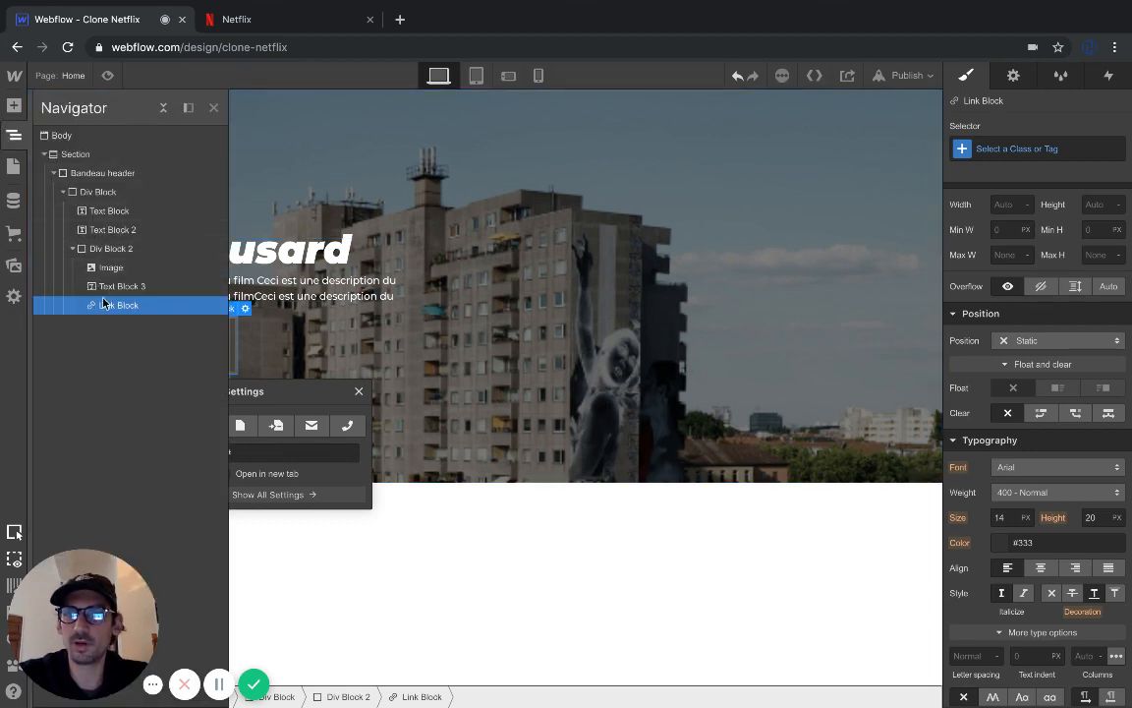
drag(111, 309, 108, 259)
click(319, 369)
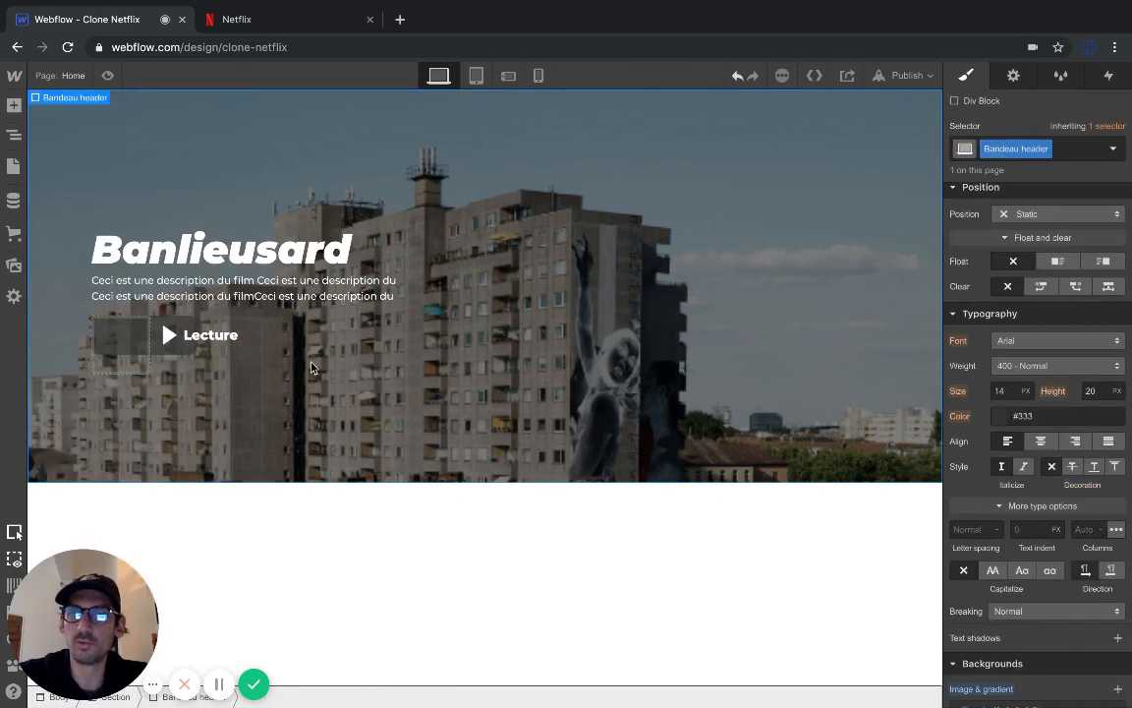
Move the Link Block back below Text Block 3 within Div Block 2 and deselect it
click(13, 136)
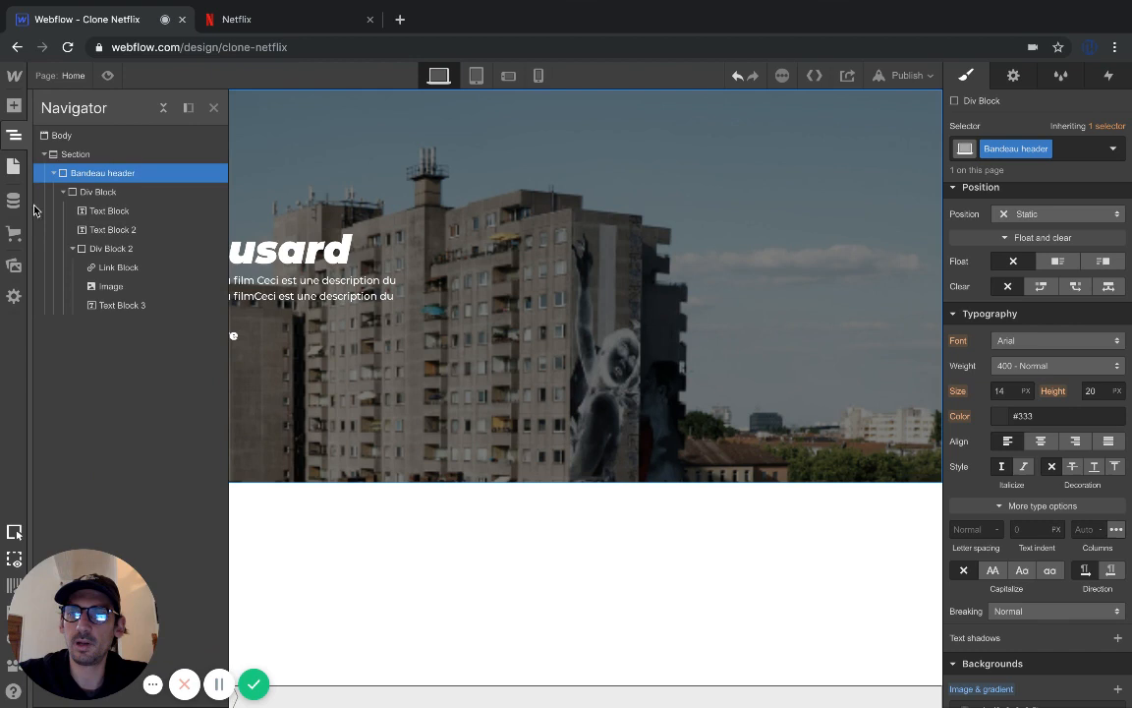
click(98, 268)
drag(103, 308, 105, 313)
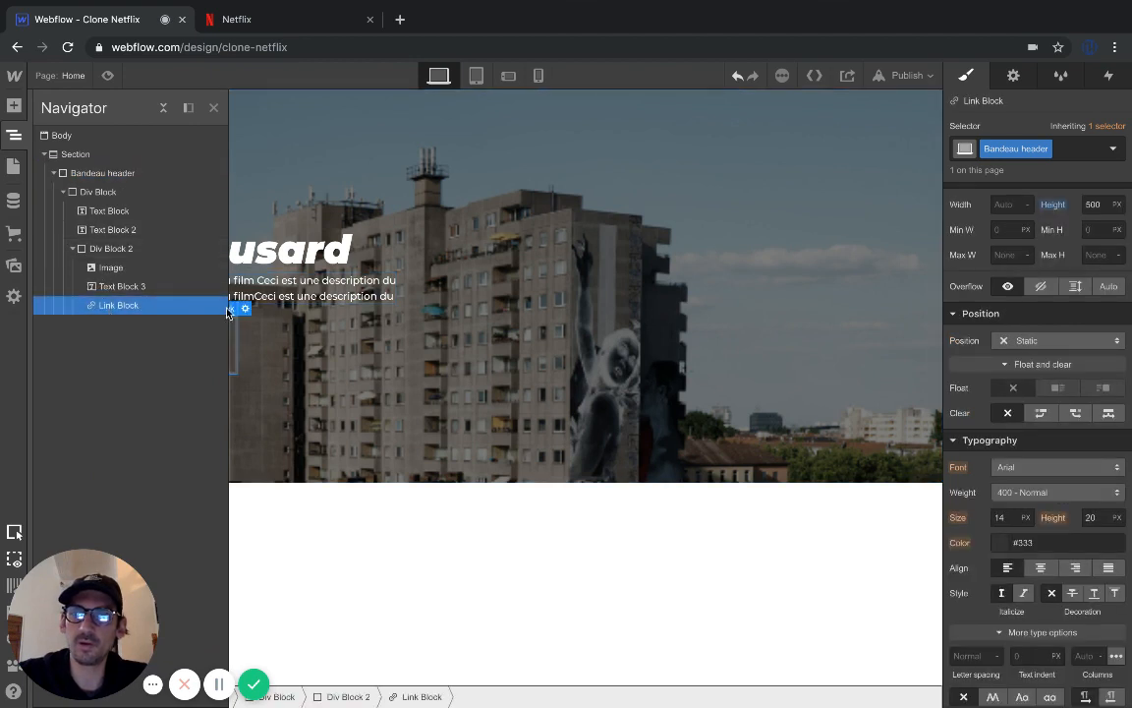
click(508, 360)
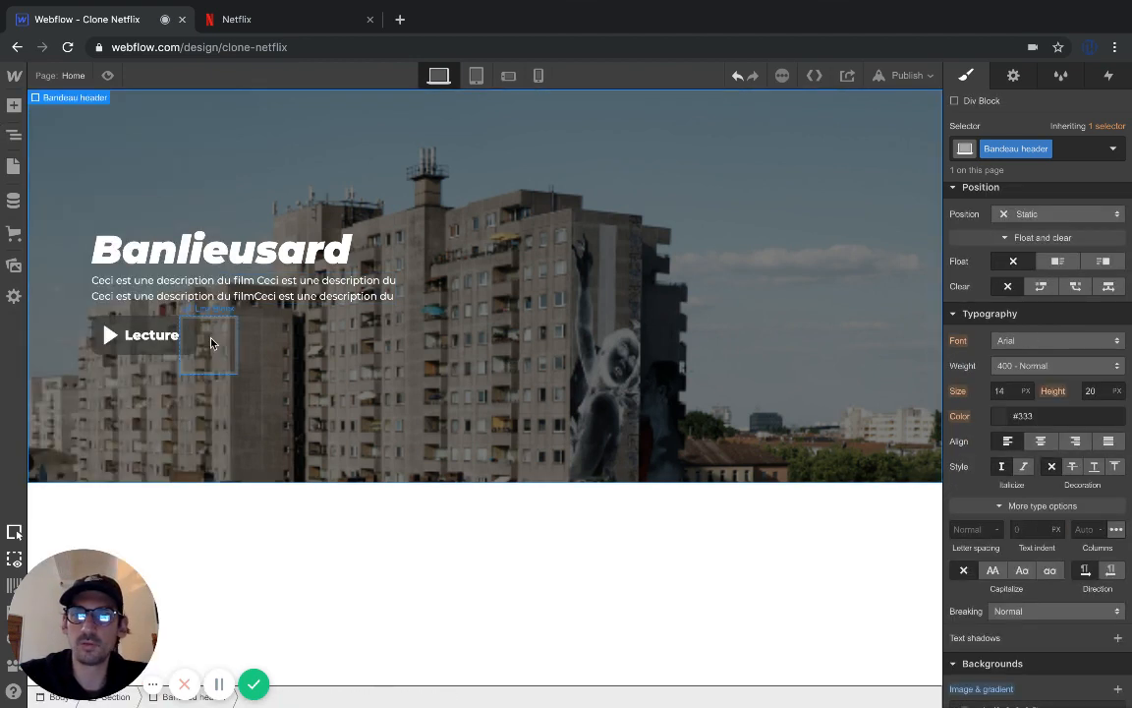
Review the page, page-section and URL options in the Link Block's link settings, return to the URL type and close the settings
scroll(993, 364, up, 5)
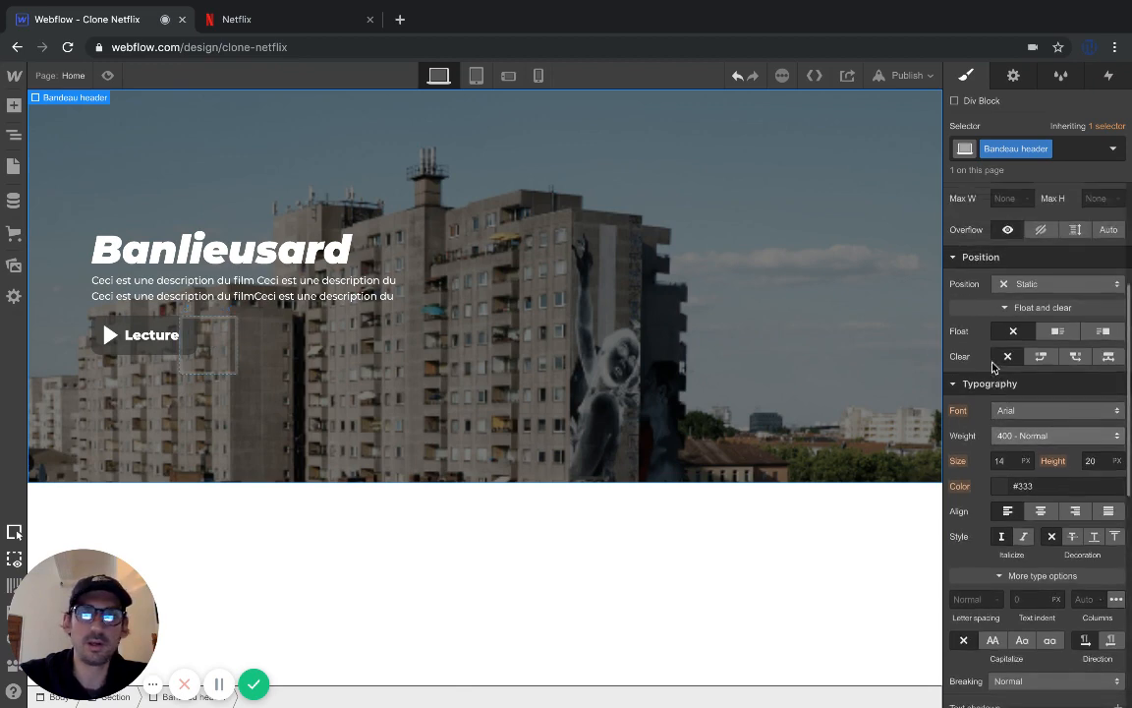
click(207, 330)
click(244, 310)
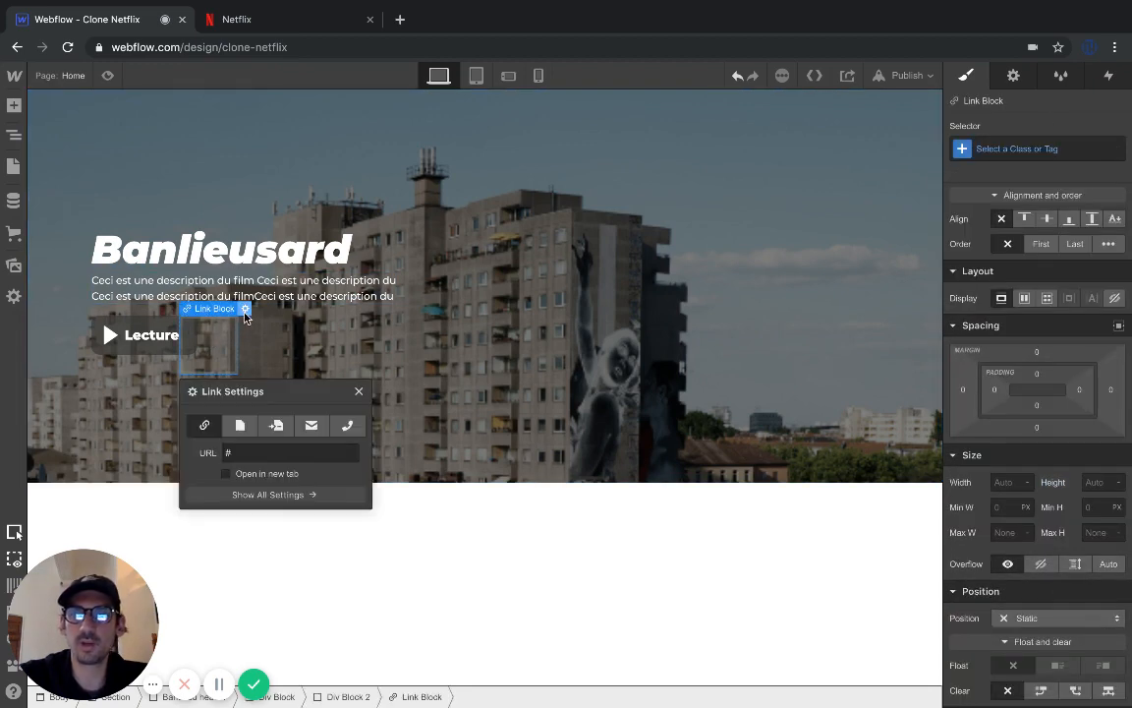
click(239, 426)
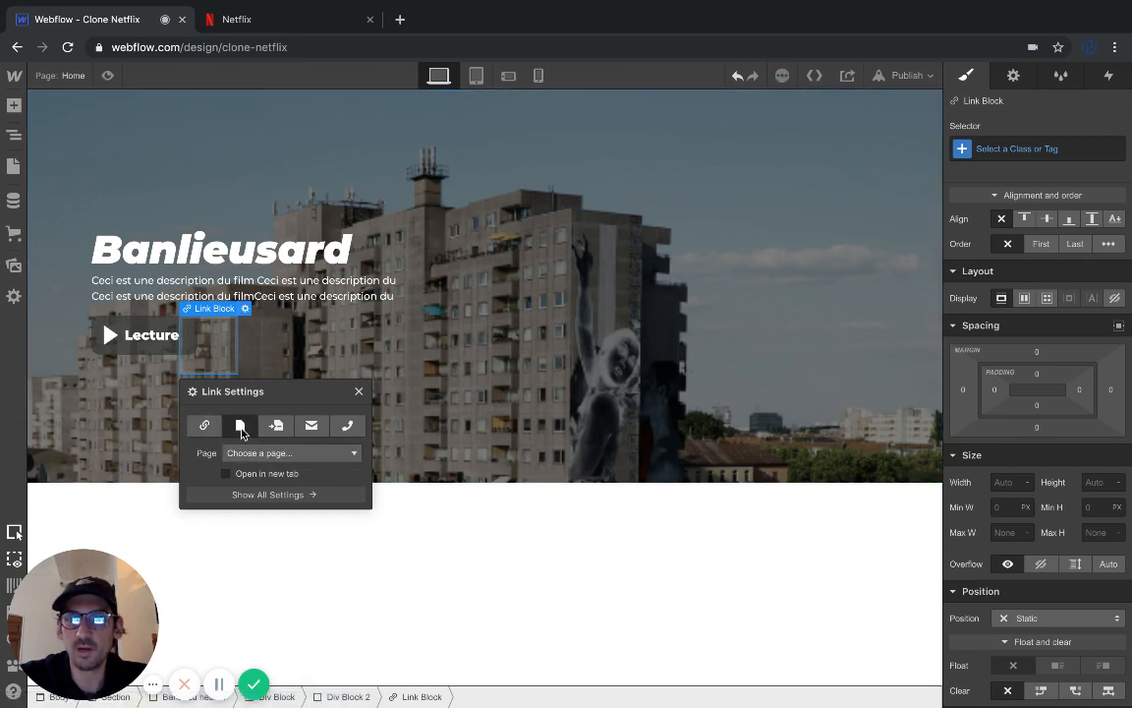
click(276, 454)
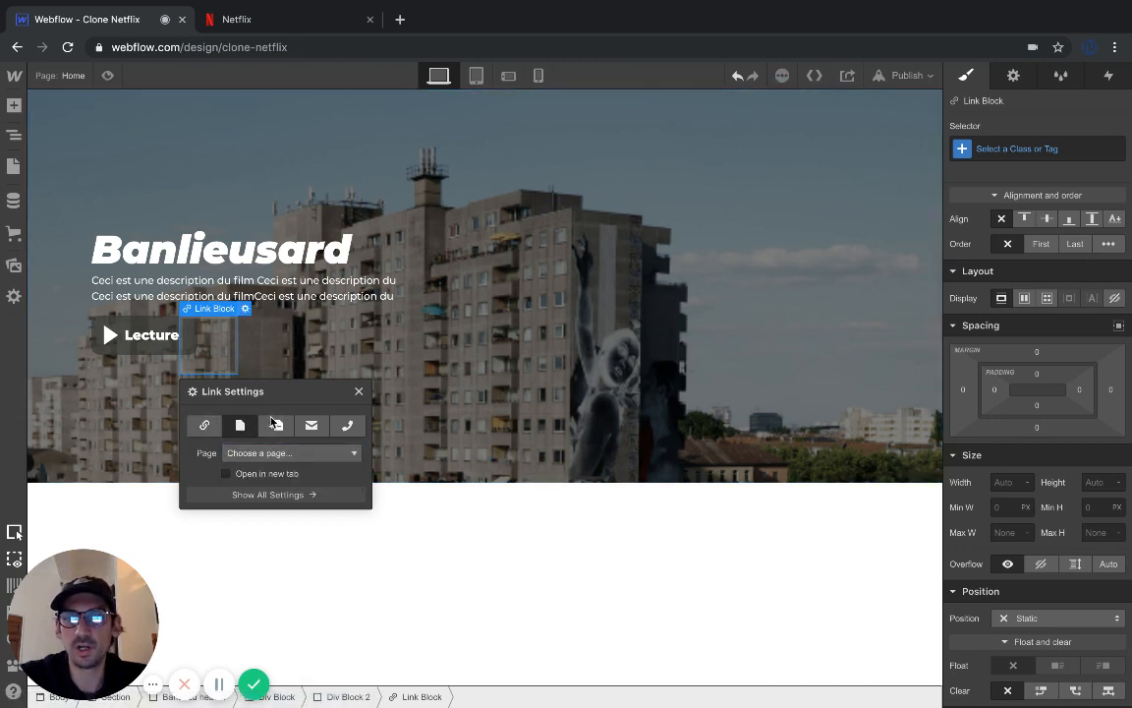
click(276, 425)
click(280, 453)
click(257, 413)
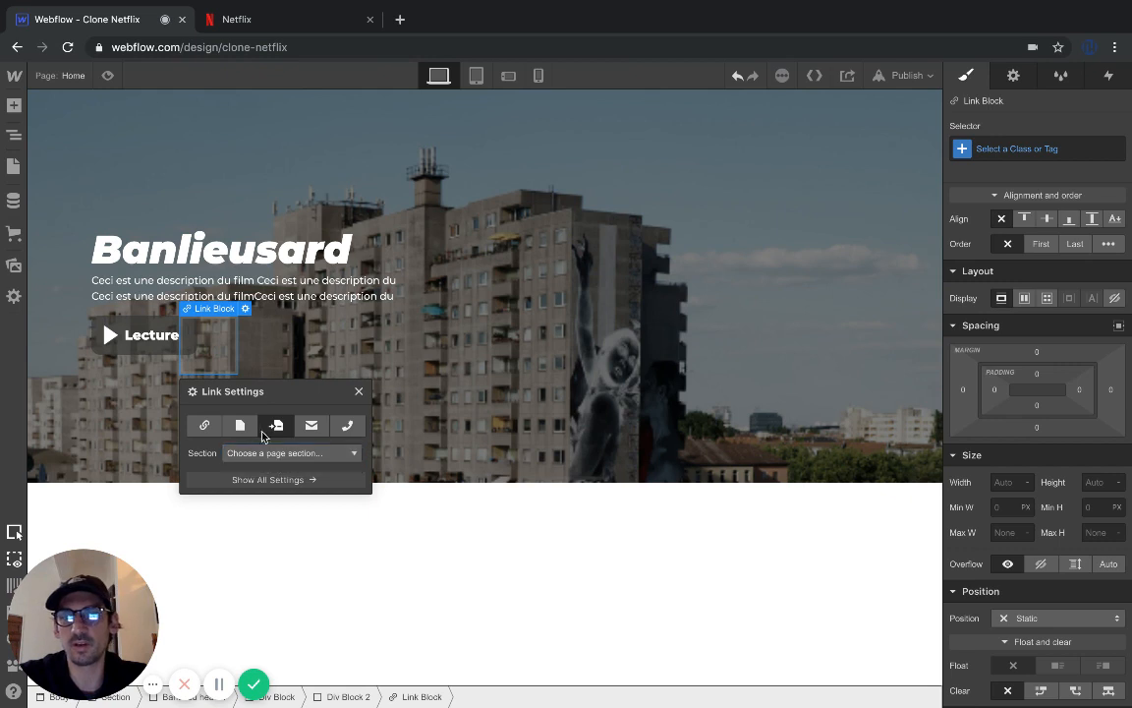
click(203, 425)
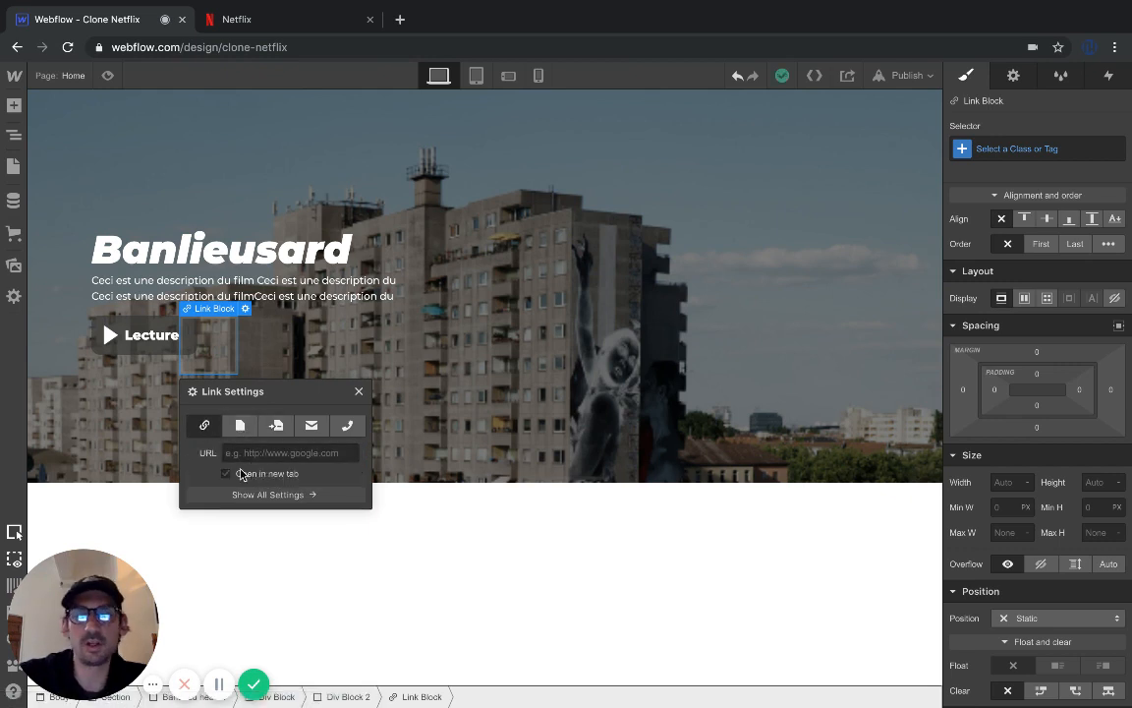
click(359, 392)
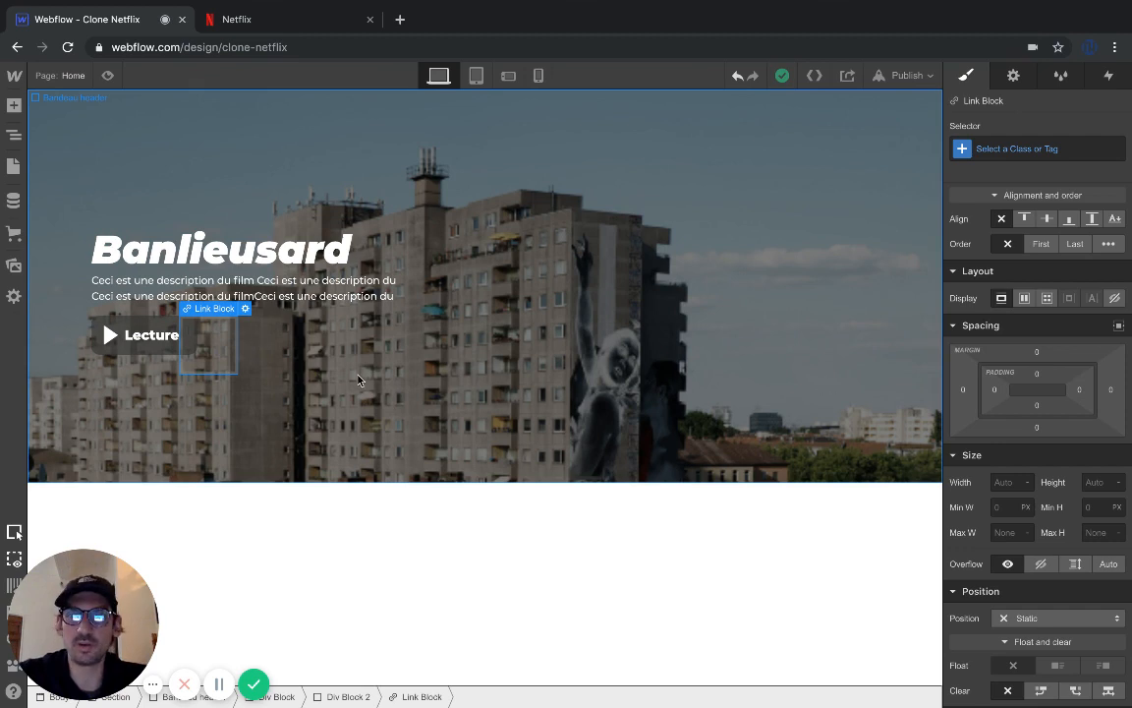
Set the Link Block's display to flex with horizontal direction and its children aligned to the start
scroll(1010, 386, up, 1)
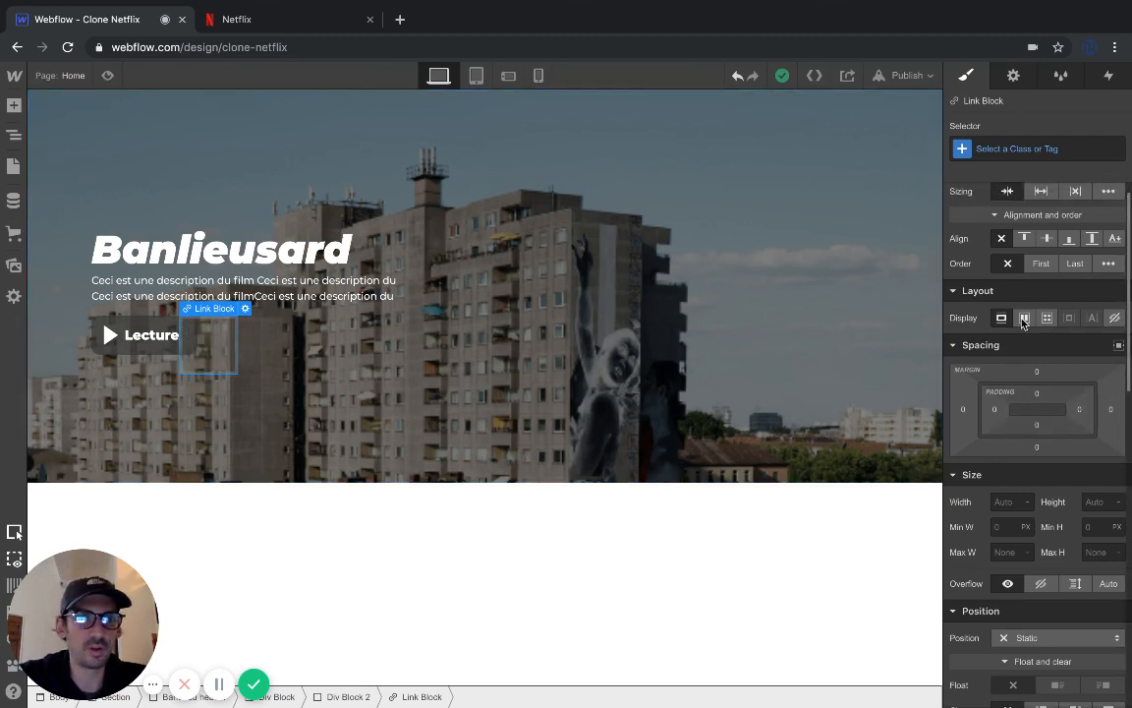
click(1023, 318)
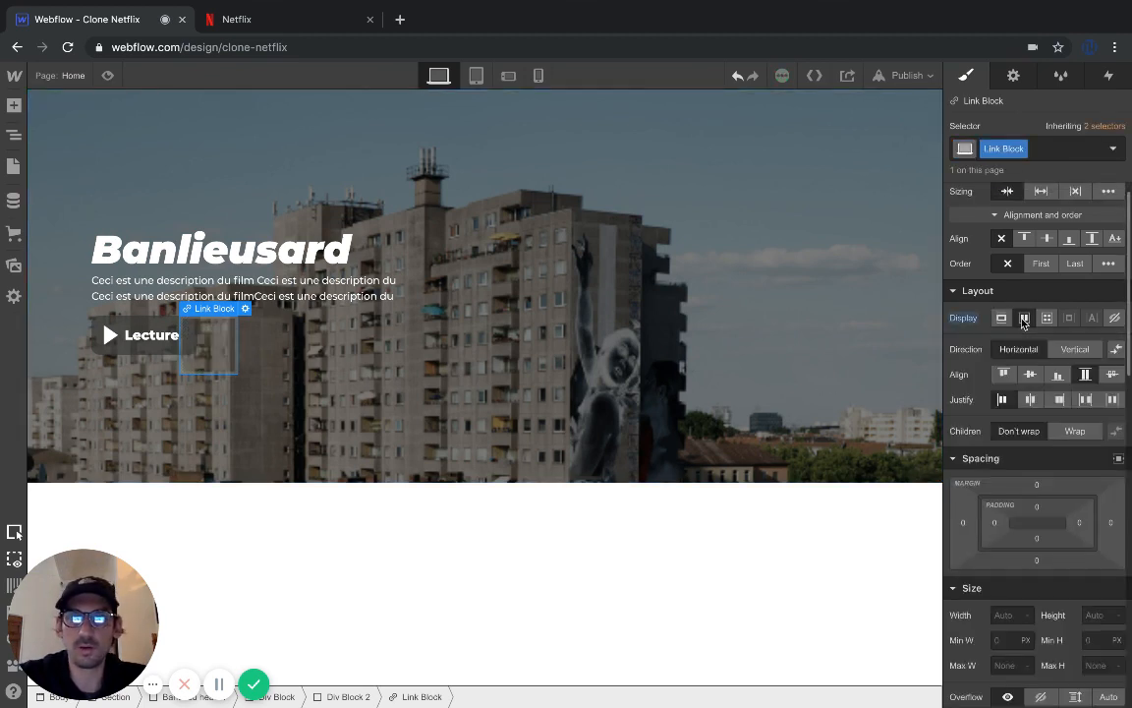
click(1004, 375)
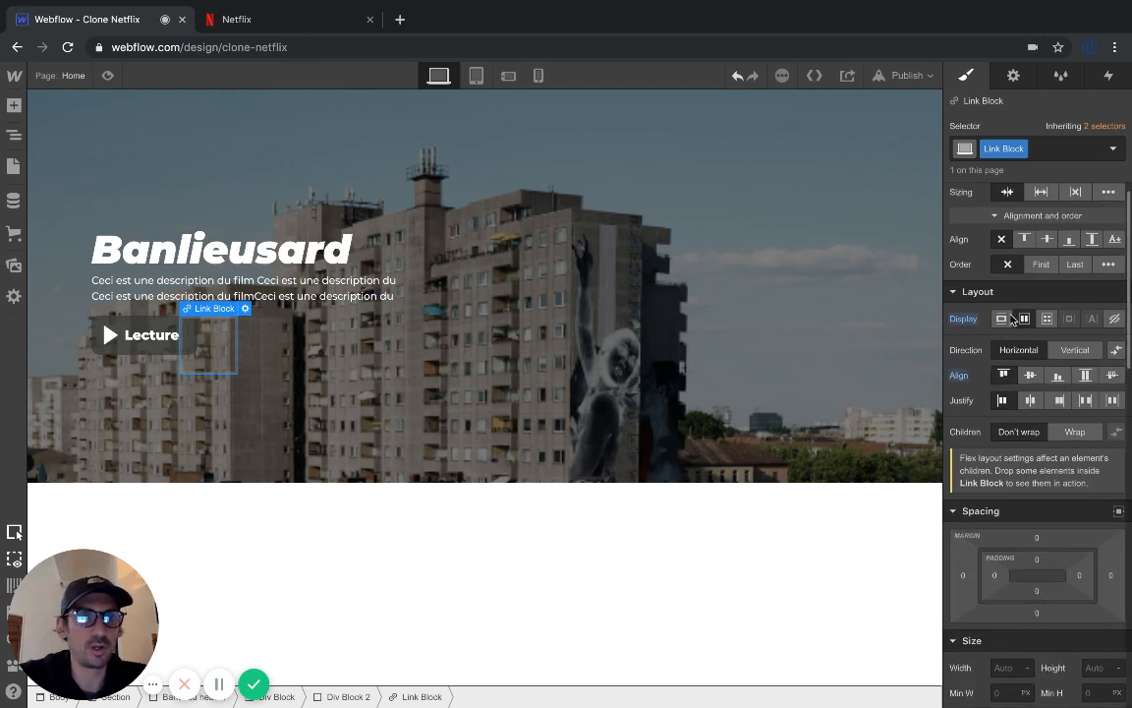
scroll(1037, 211, up, 1)
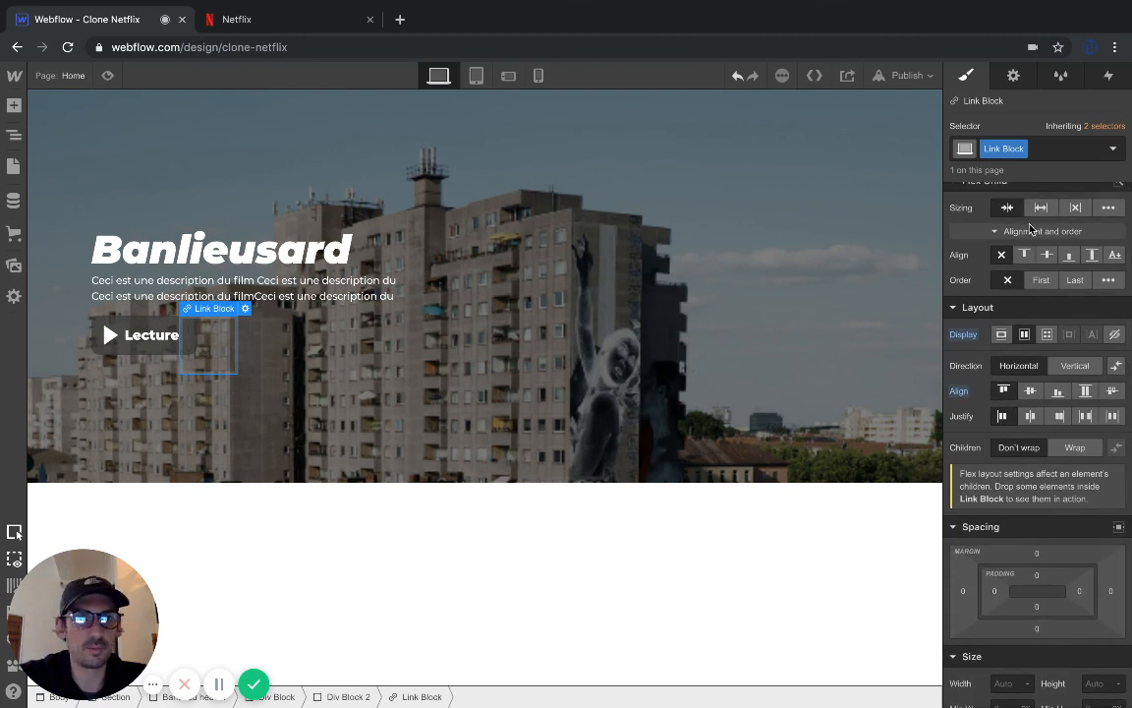
scroll(1022, 374, up, 1)
Position the Link Block absolutely and anchor it to the top-left corner of Div Block 2
scroll(1017, 459, down, 5)
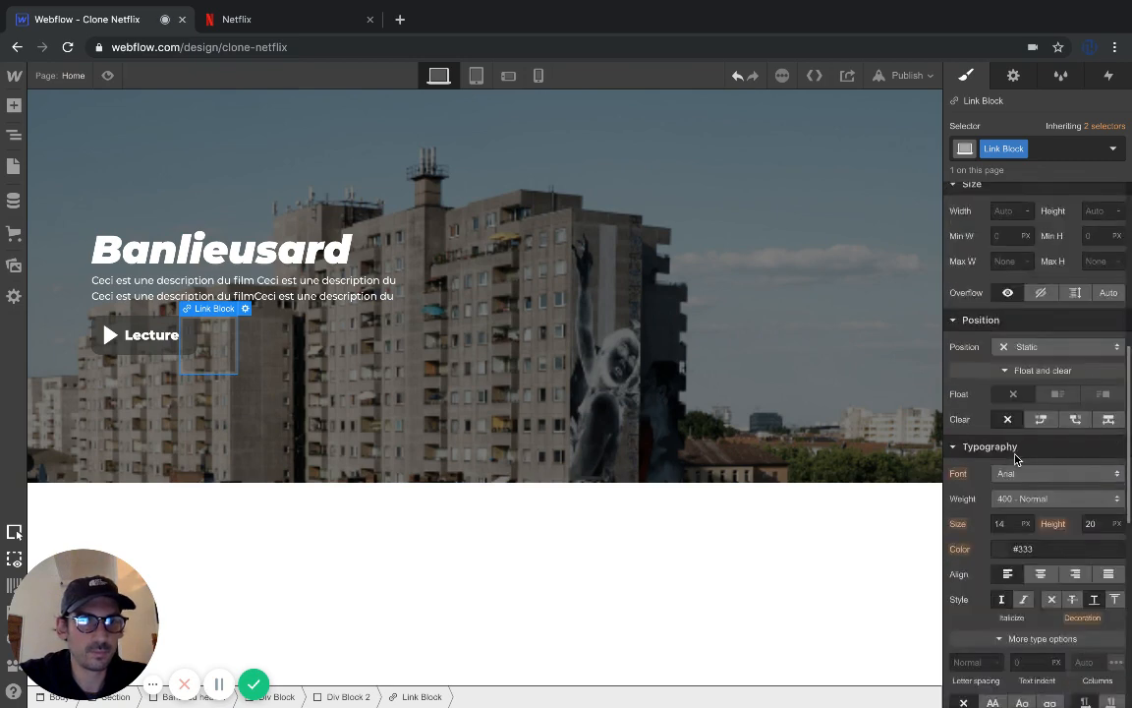
click(1028, 348)
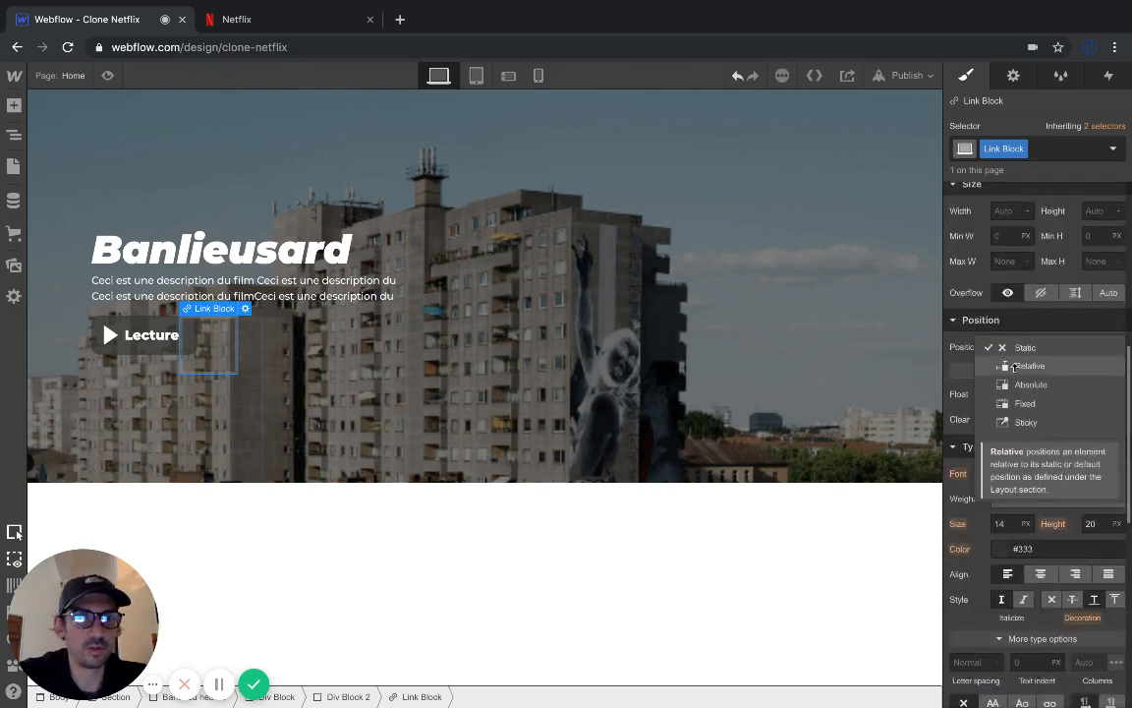
click(1012, 366)
click(1022, 349)
click(1022, 369)
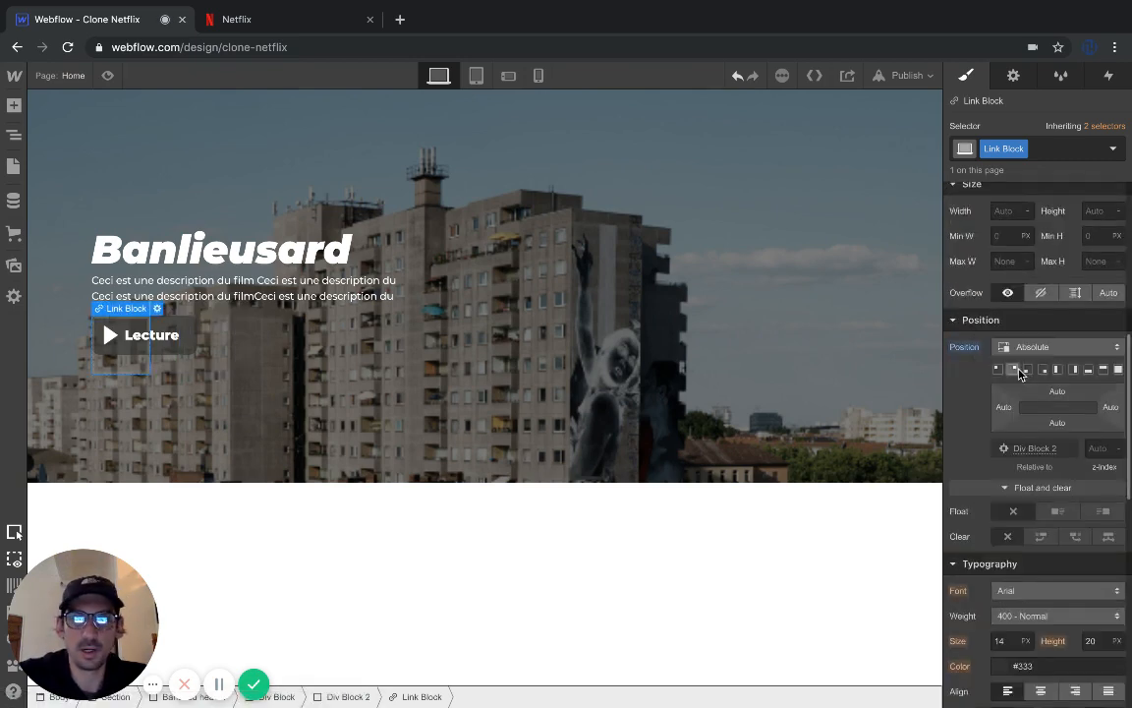
click(999, 370)
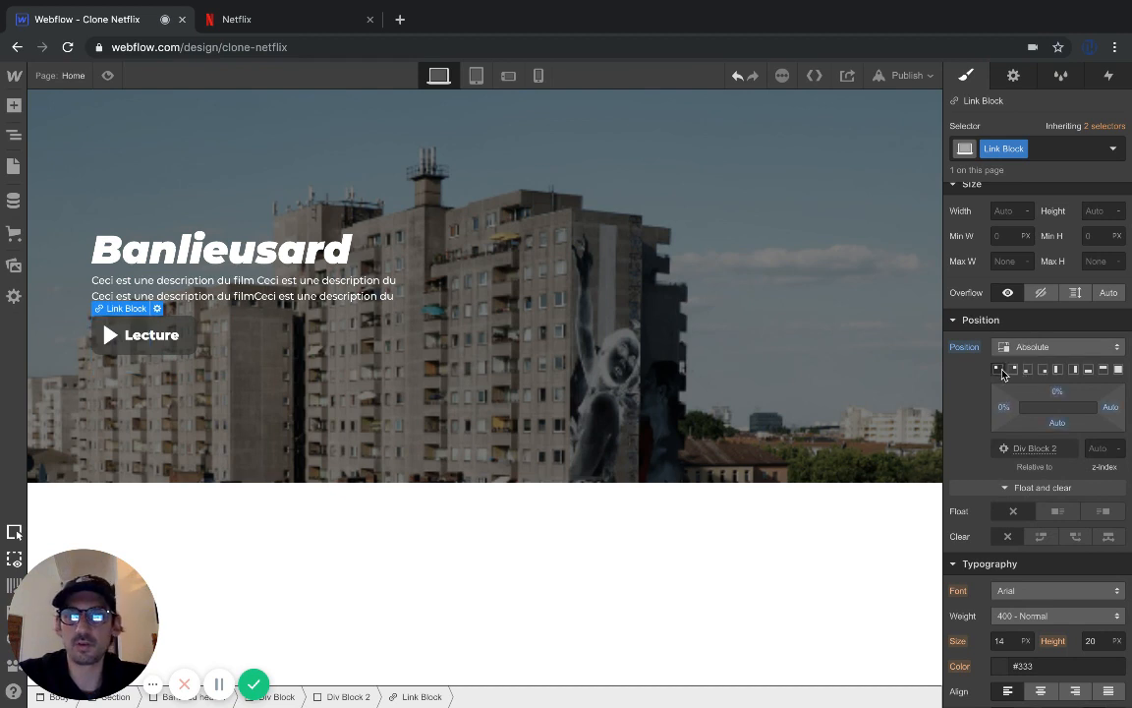
Set the Link Block's width and height both to 100% so it covers the whole play button
scroll(1018, 364, up, 1)
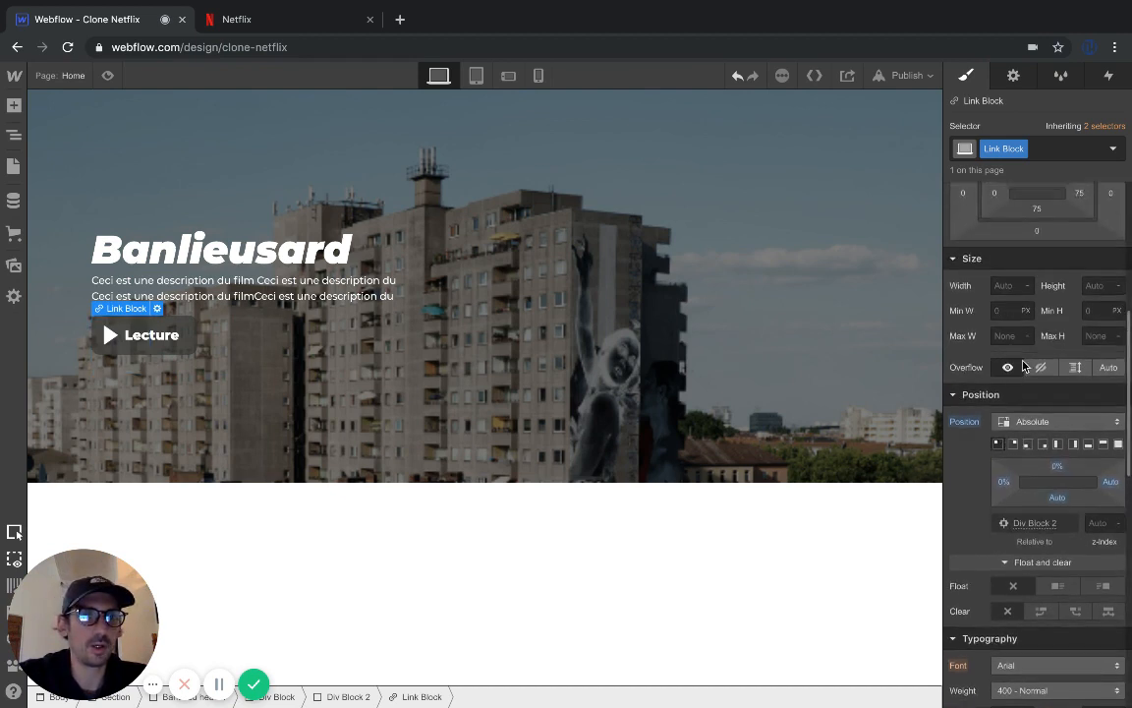
click(1025, 291)
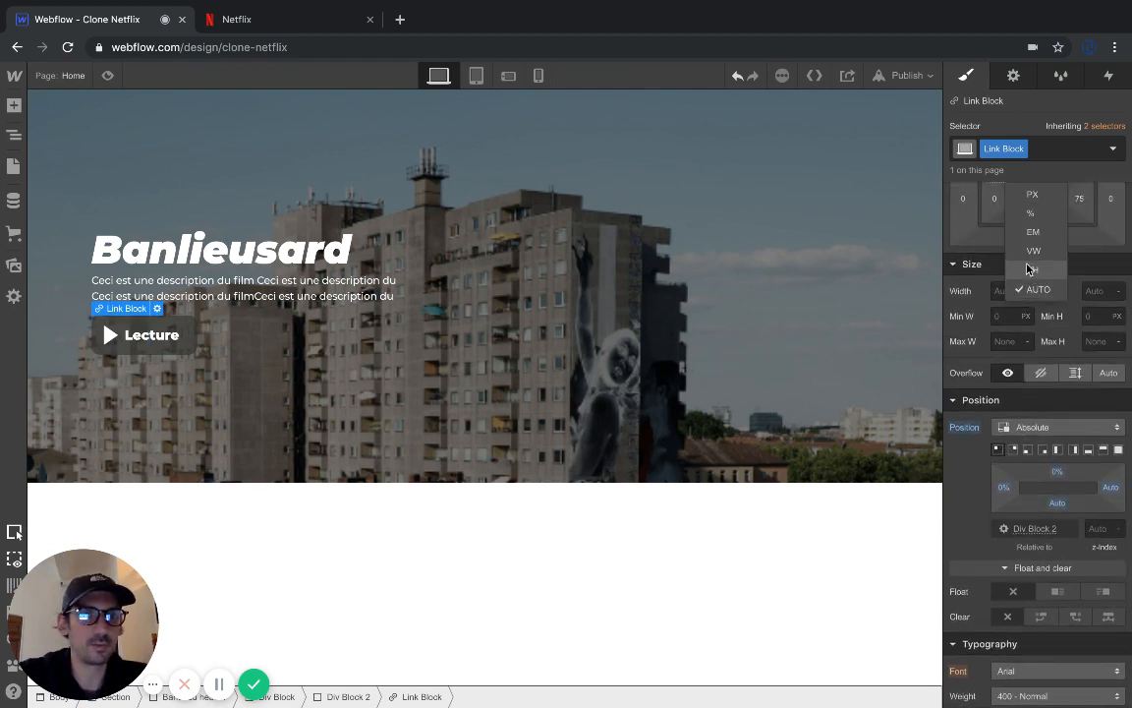
click(1031, 215)
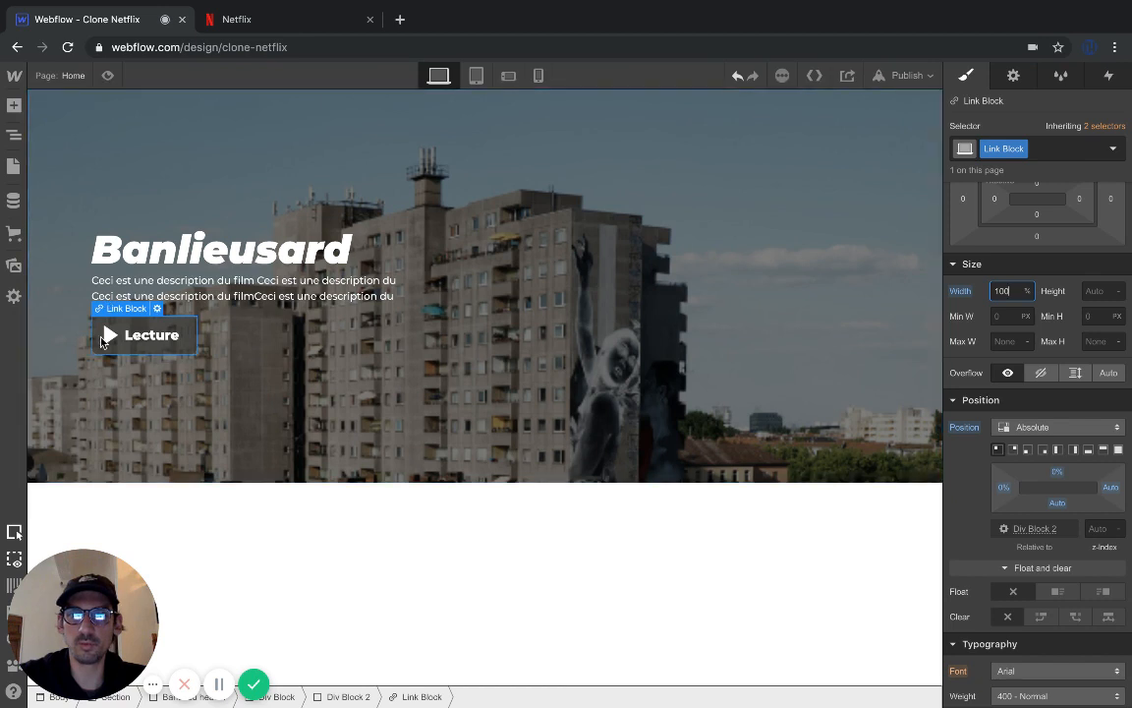
click(1107, 293)
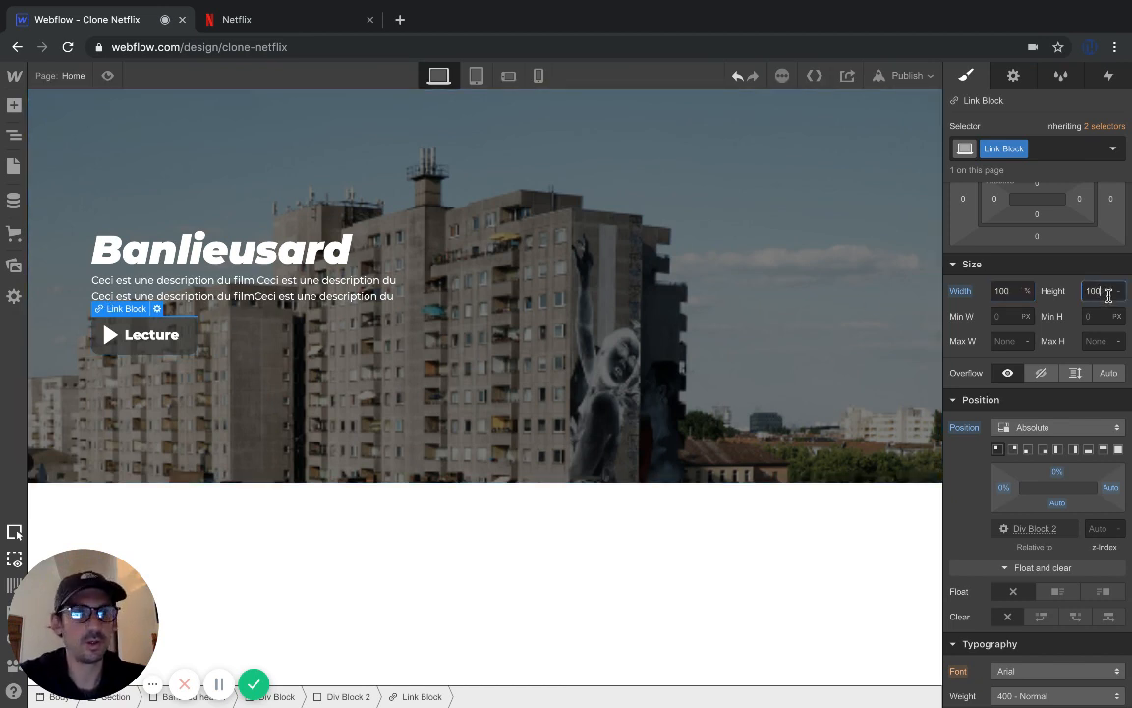
click(1116, 291)
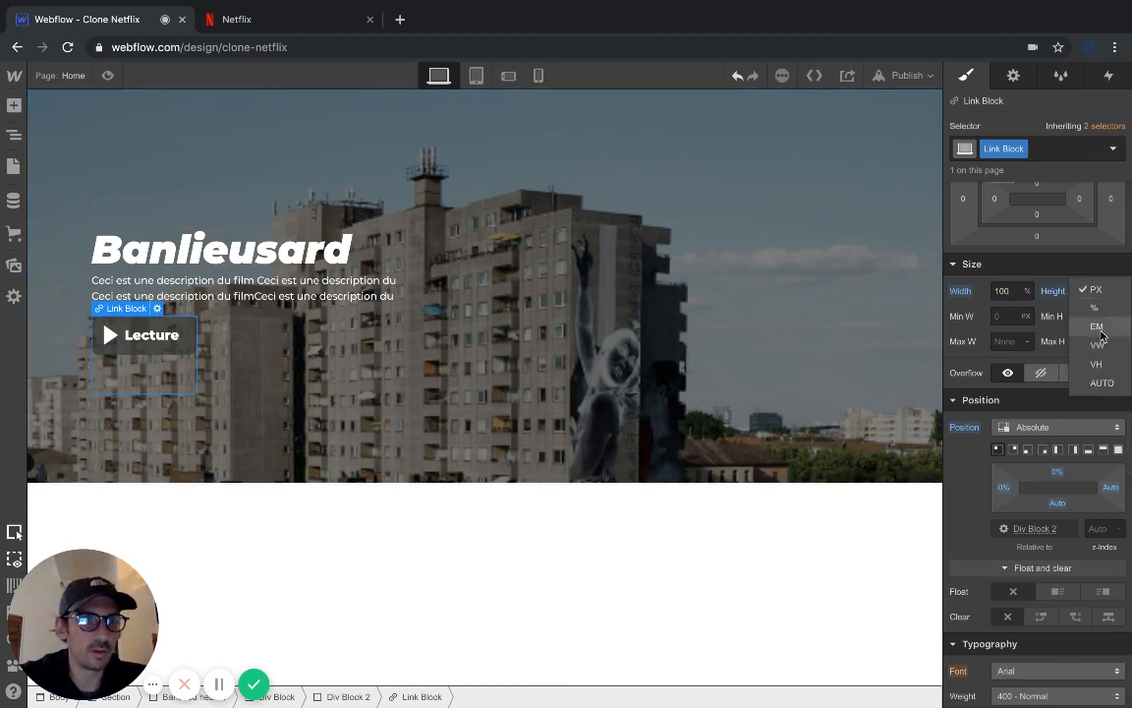
click(1094, 307)
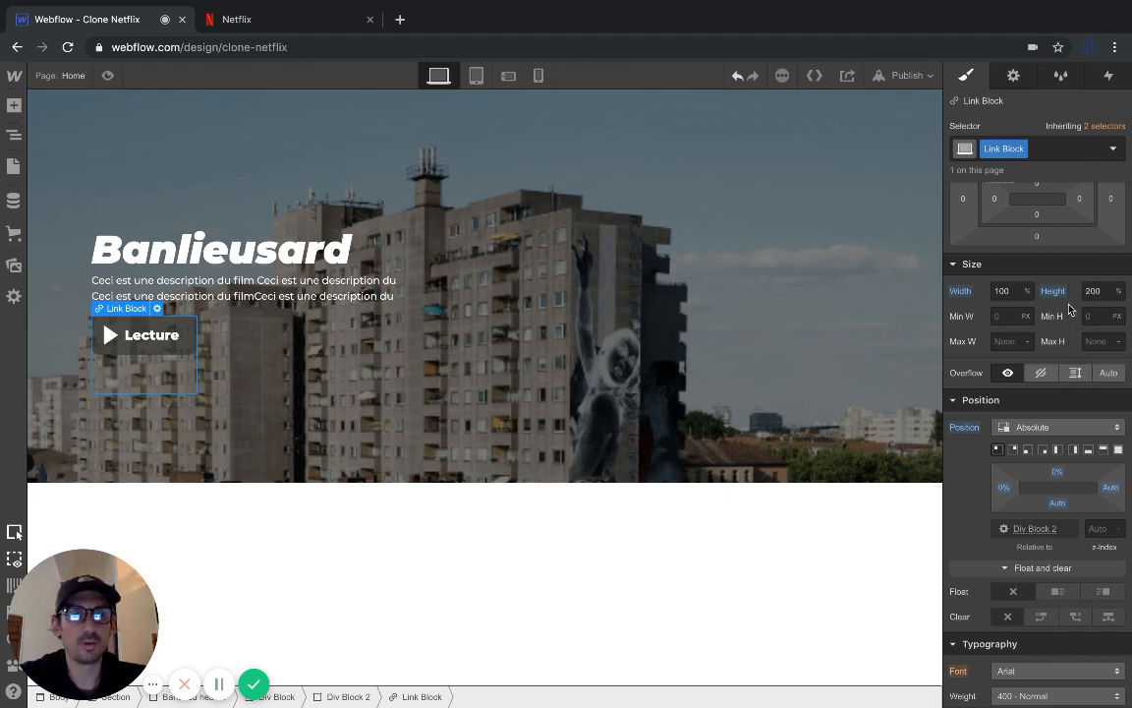
double_click(1091, 292)
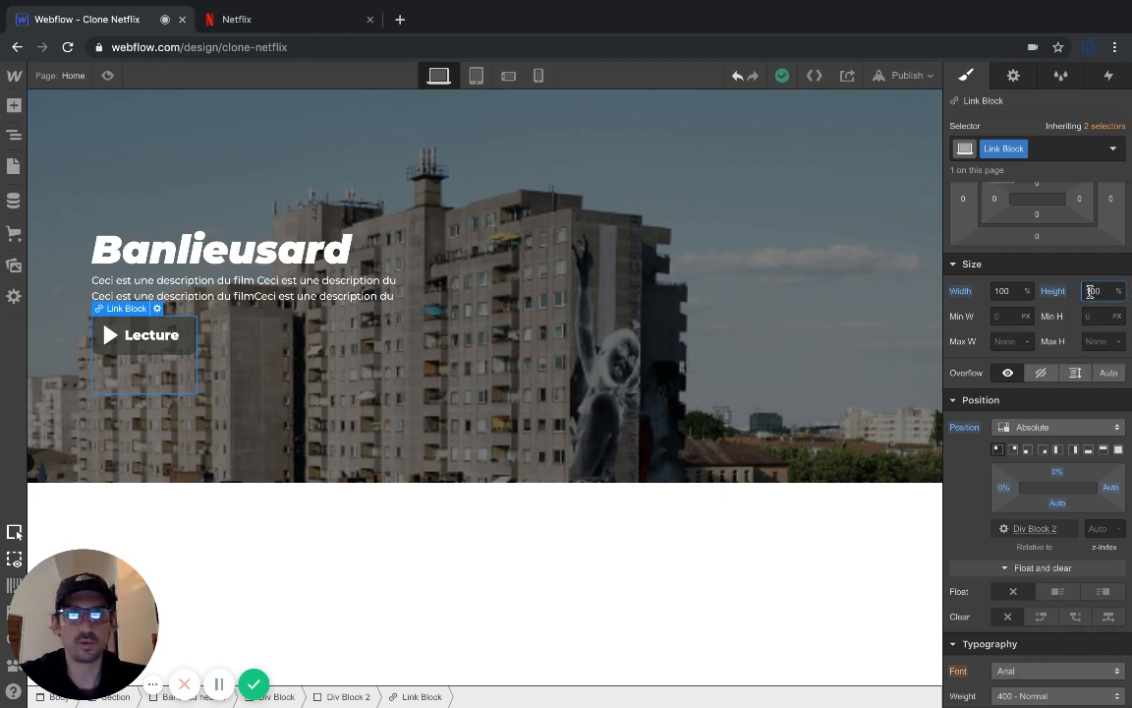
text(1)
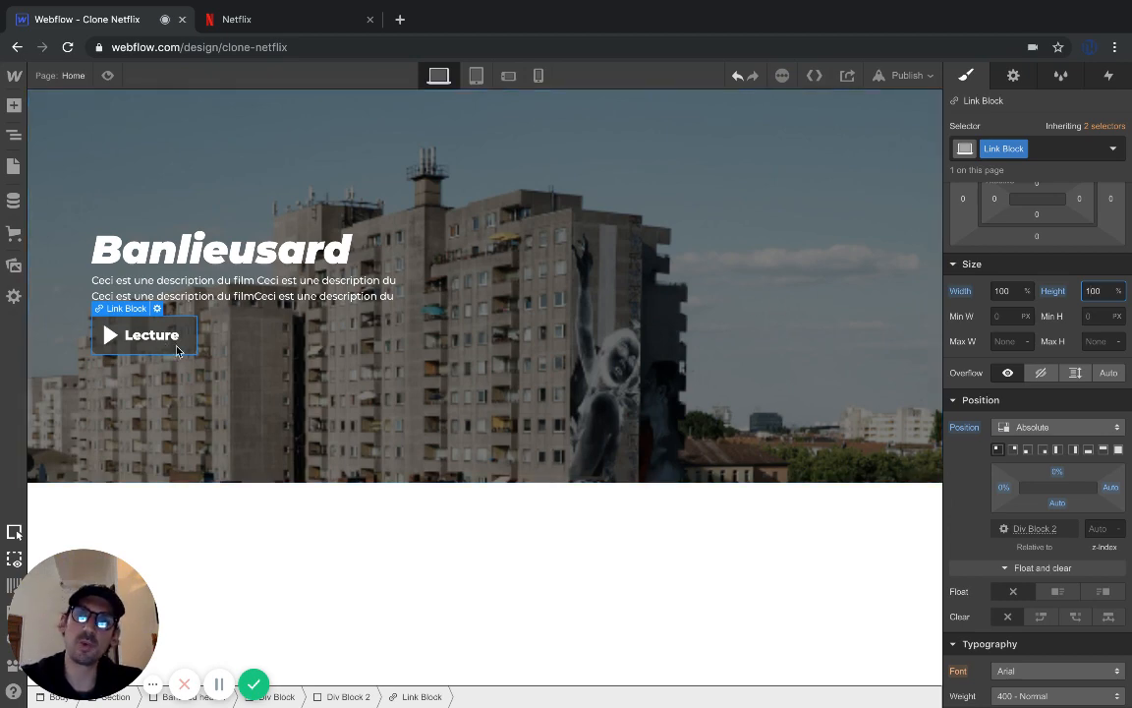
Preview the page to check the "Lecture" button's clickable area, and return to the editor
click(99, 137)
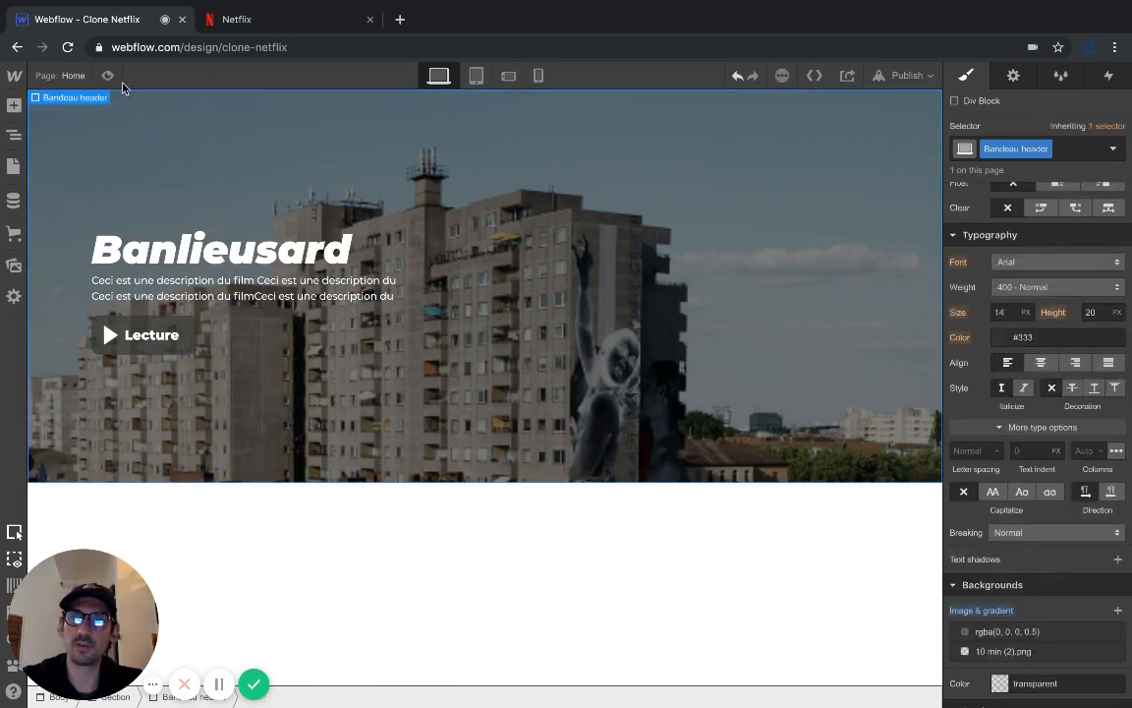
click(107, 76)
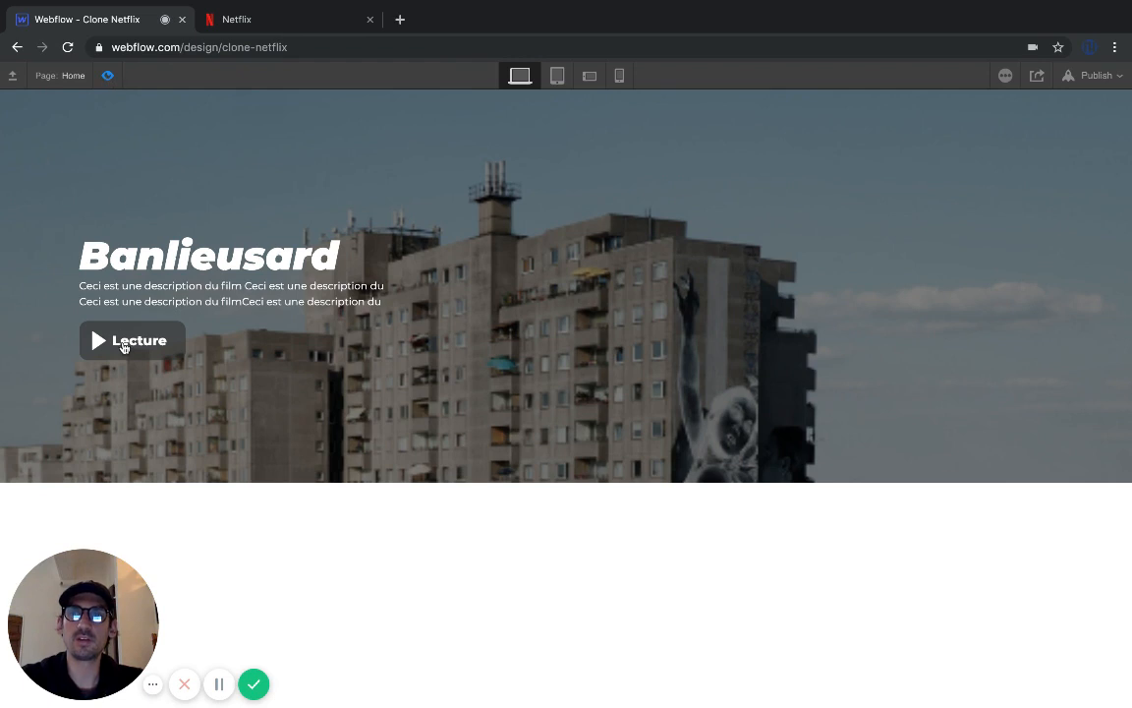
double_click(422, 419)
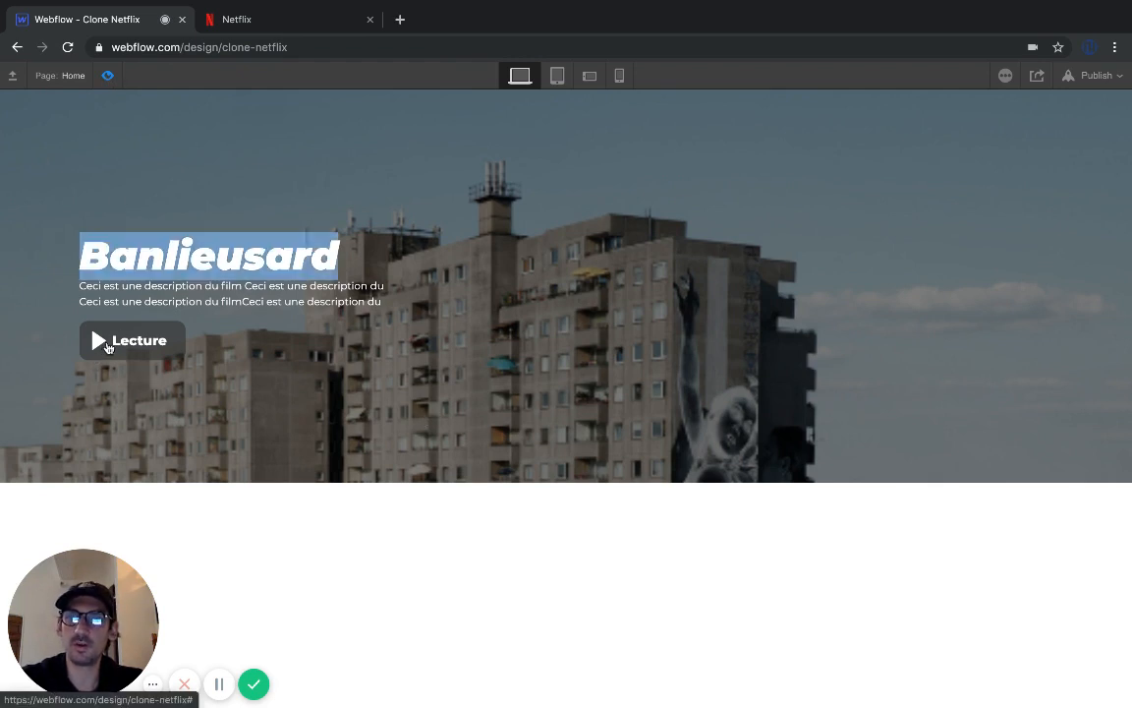
click(258, 348)
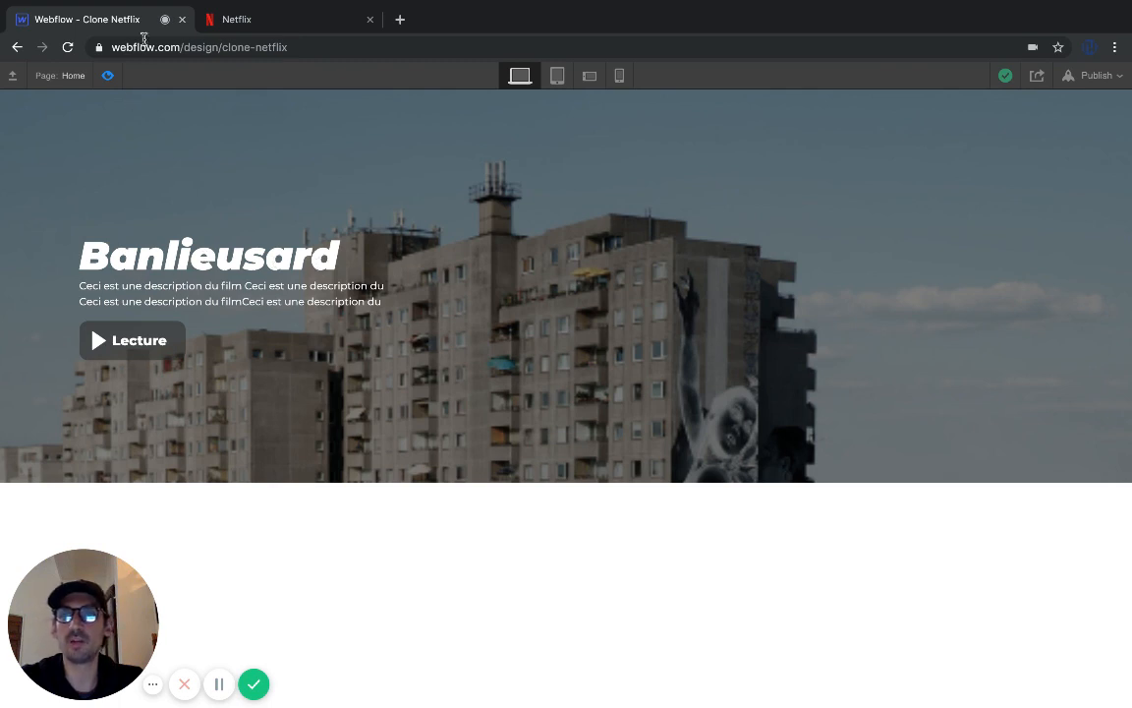
click(108, 76)
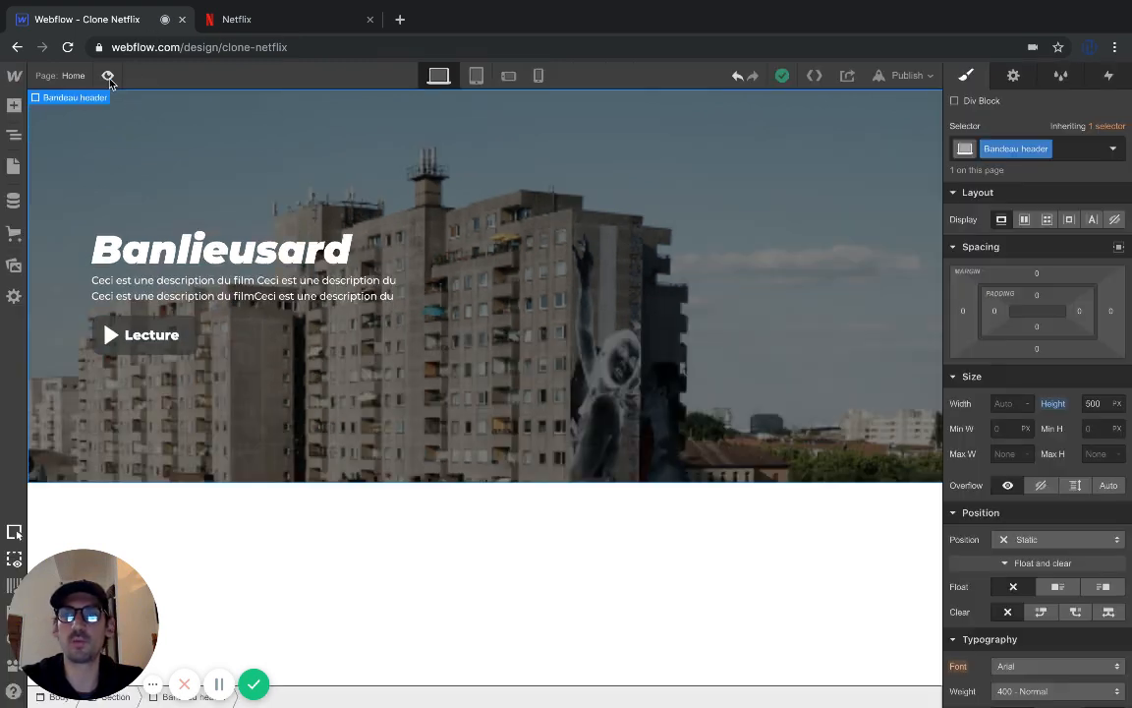
Give the film description text block beneath the "Banlieusard" title a top margin of 10 px
click(192, 282)
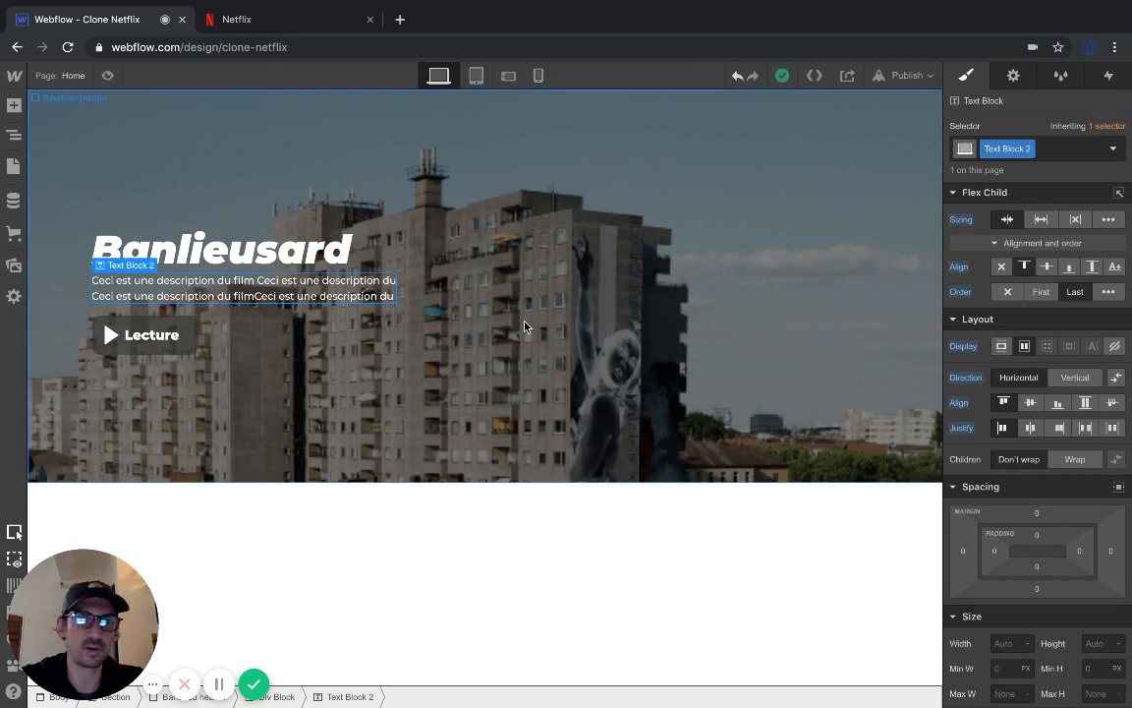
mouse_move(127, 263)
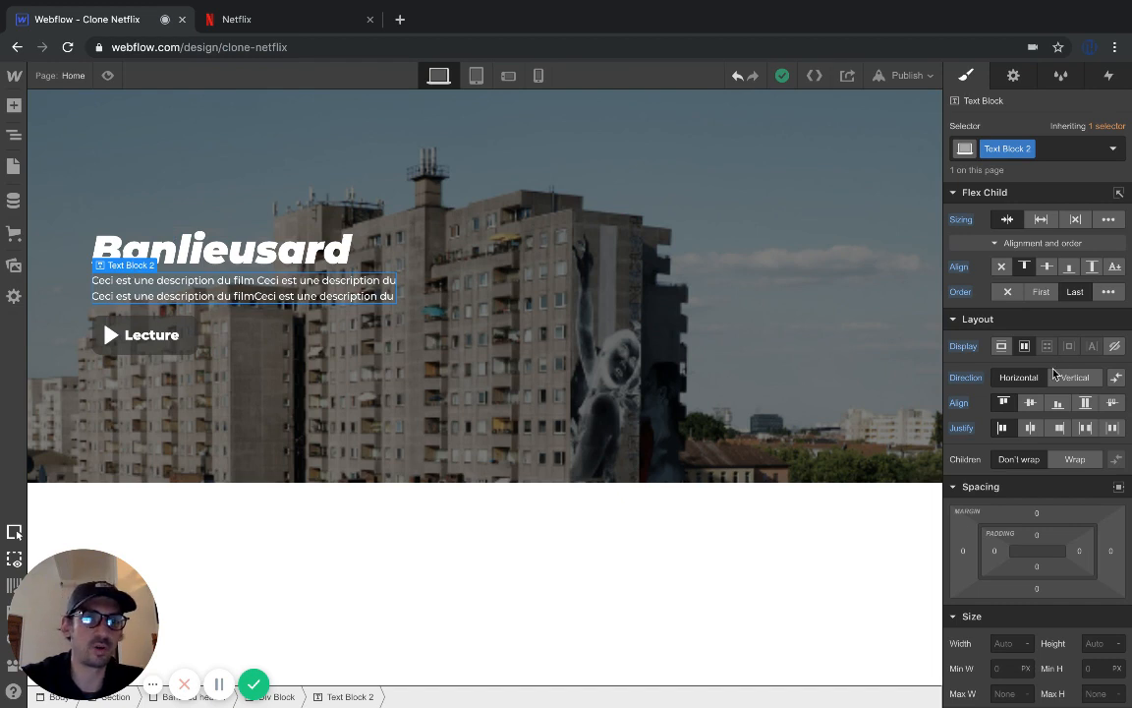
click(1037, 514)
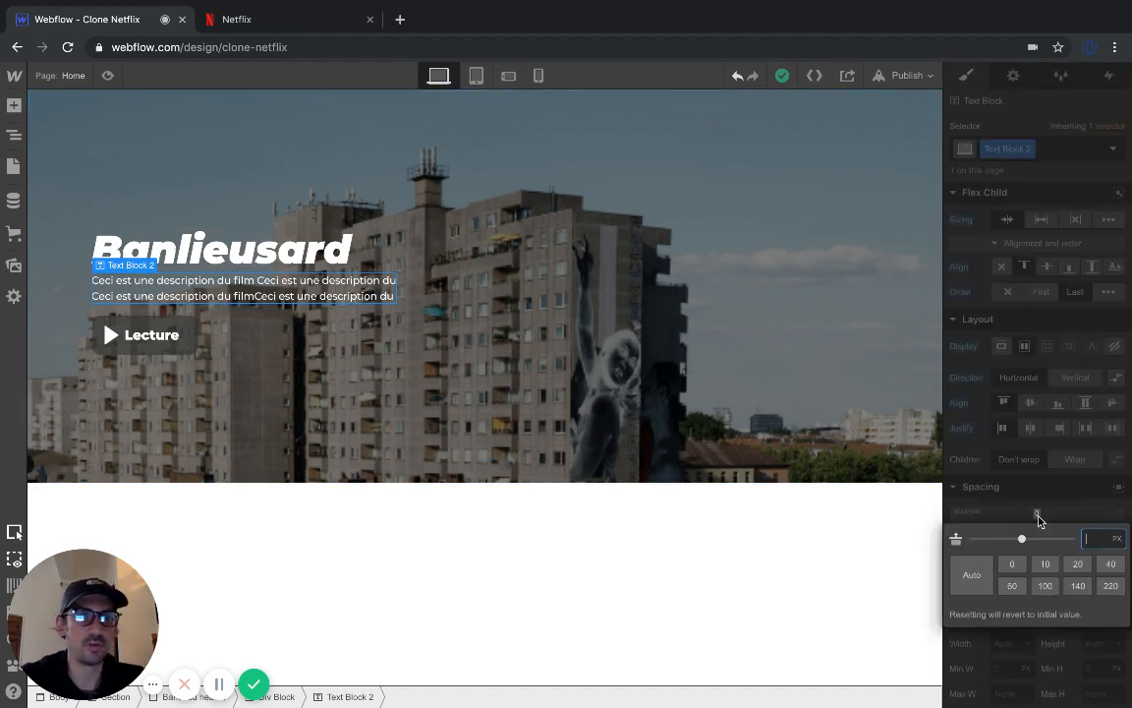
key(Return)
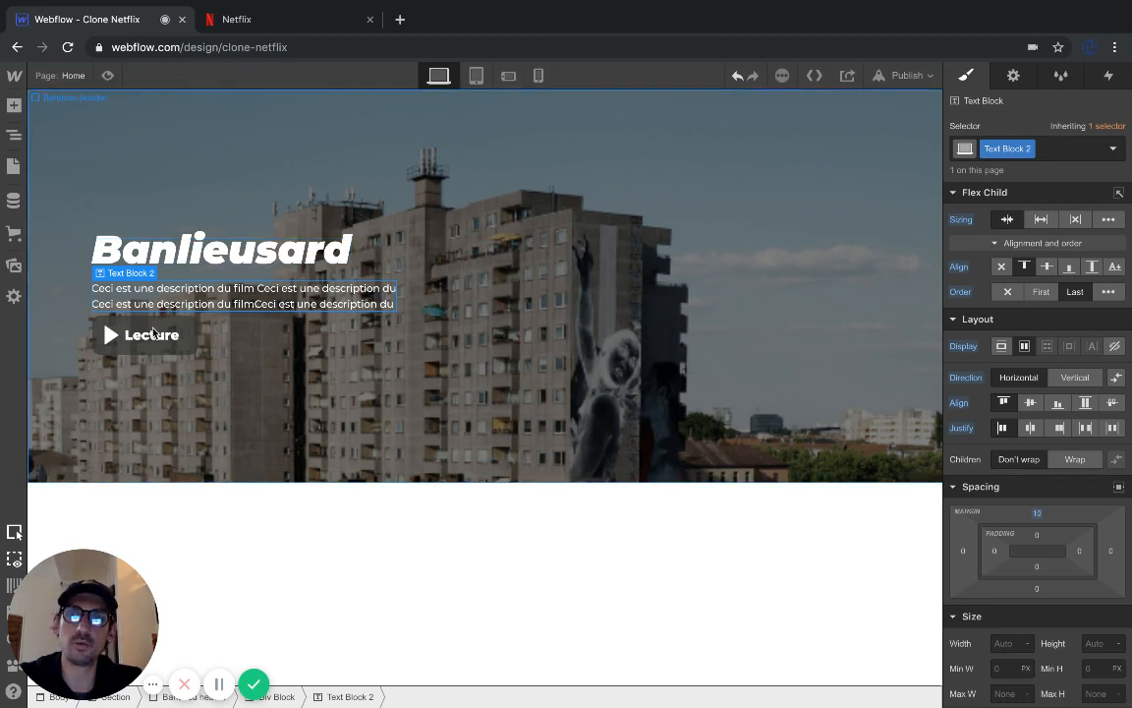
Give Div Block 2, the container of the "Lecture" button, a top margin of 5 px
click(128, 334)
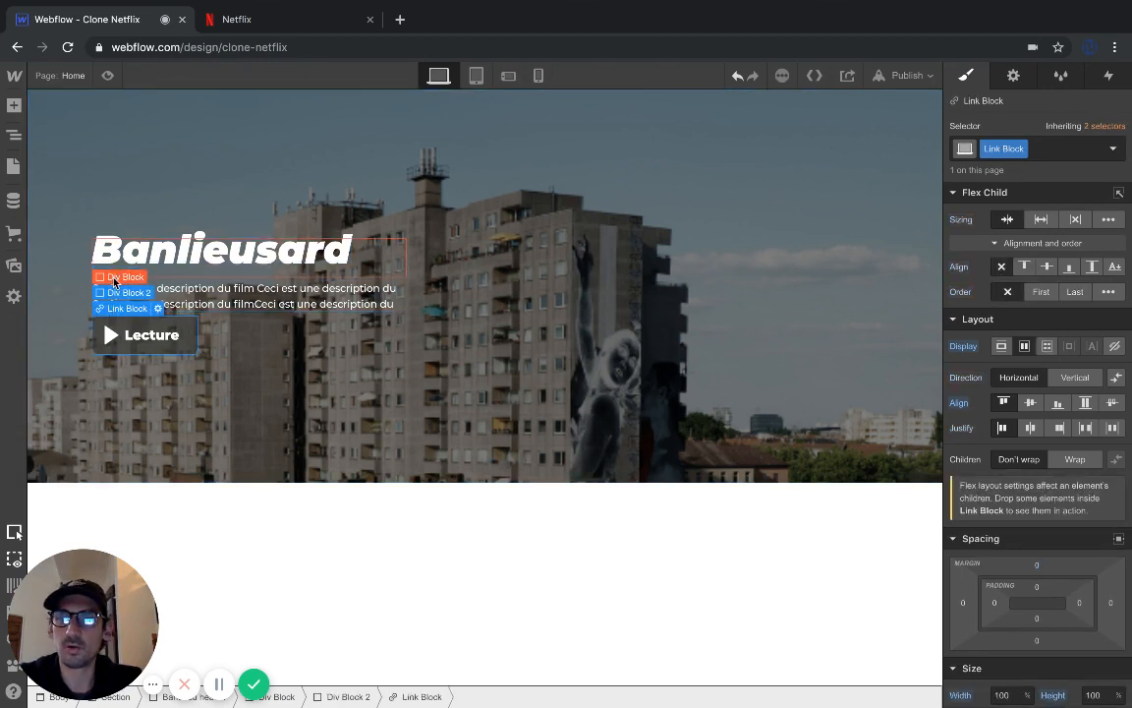
click(116, 293)
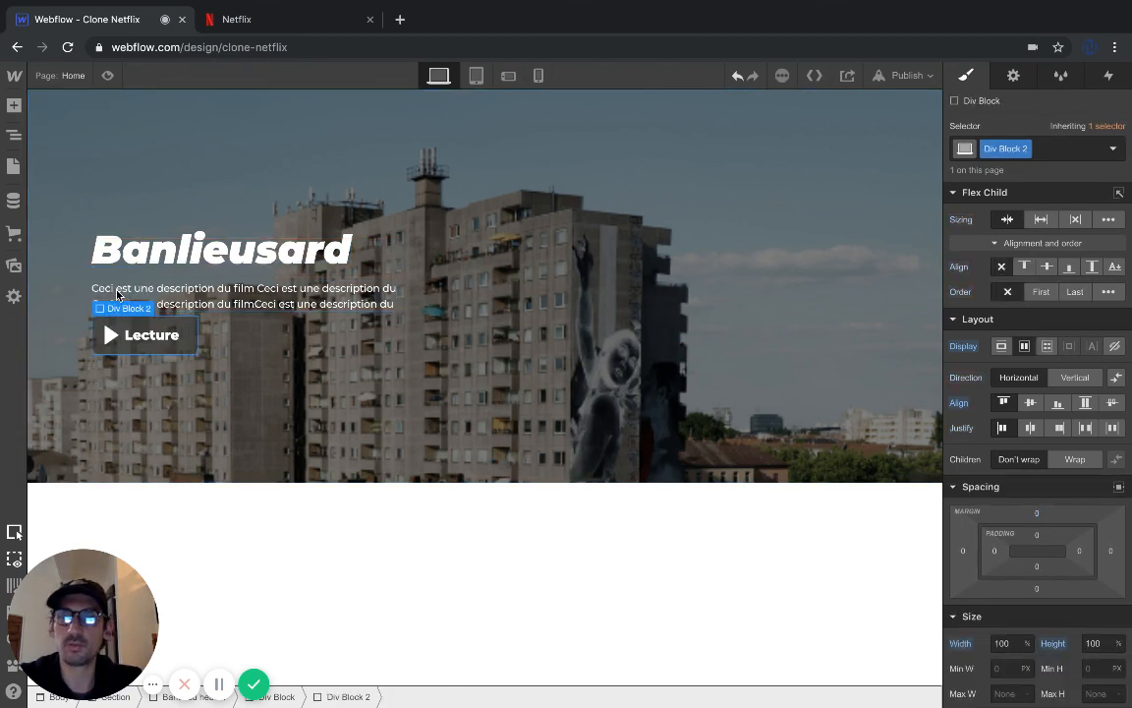
click(1037, 513)
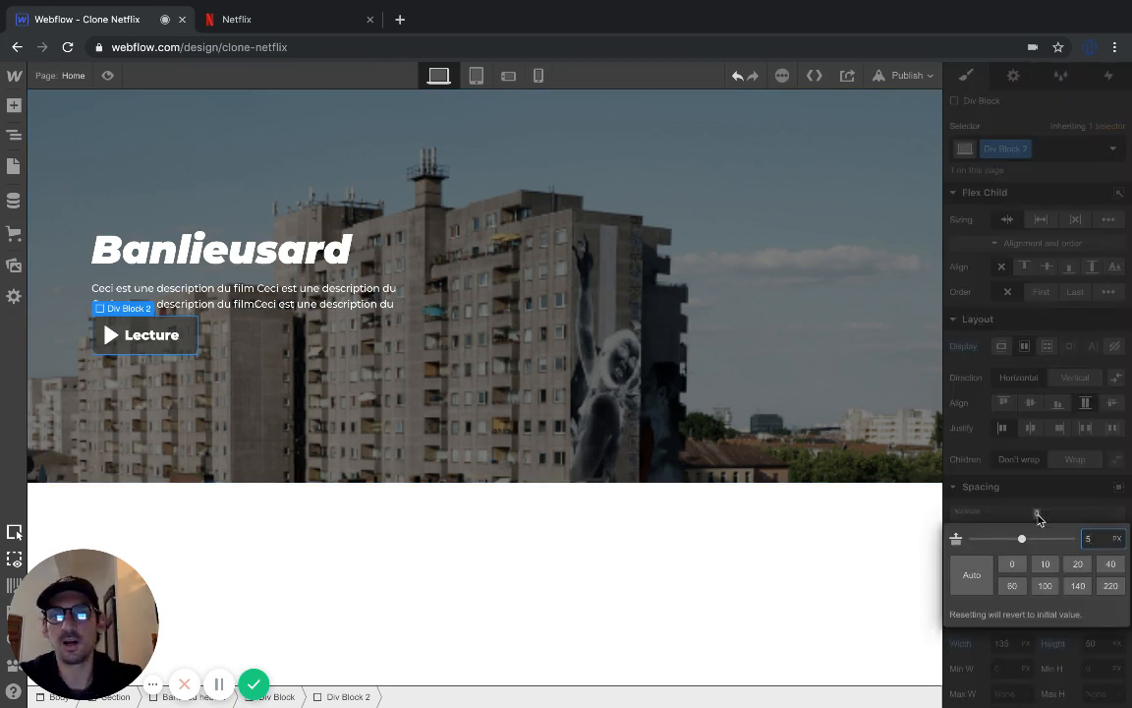
key(Return)
Switch to the Netflix page to examine its row of hero buttons as a reference, and return to the Webflow editor
click(236, 305)
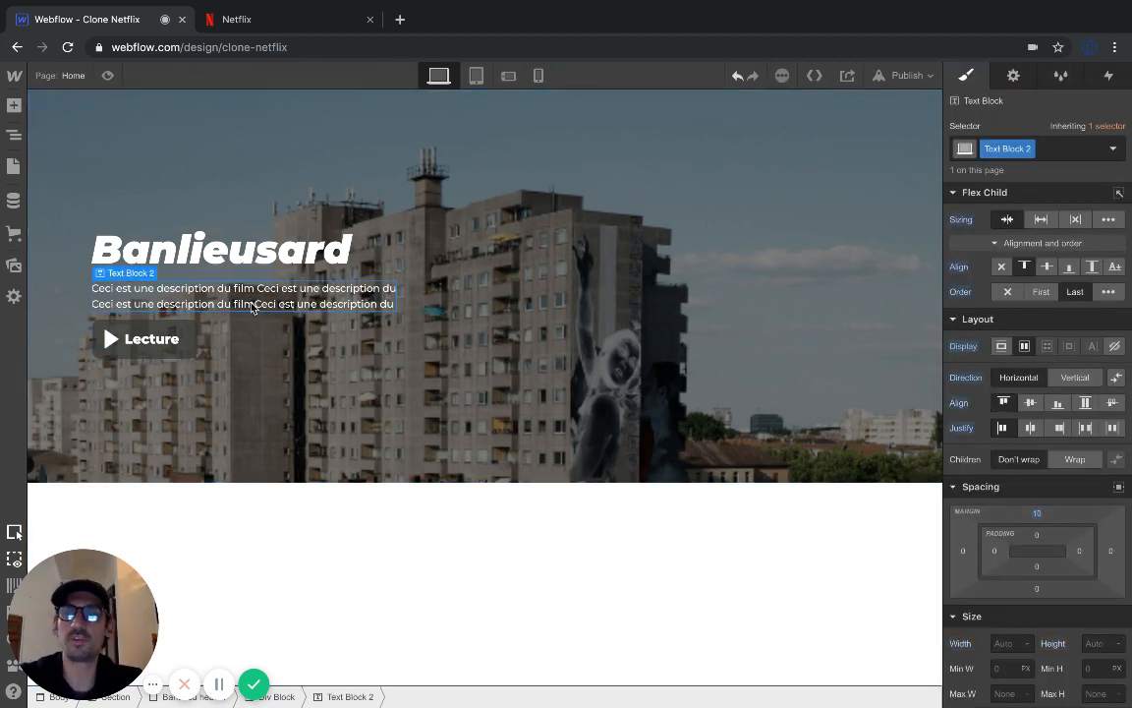
click(235, 20)
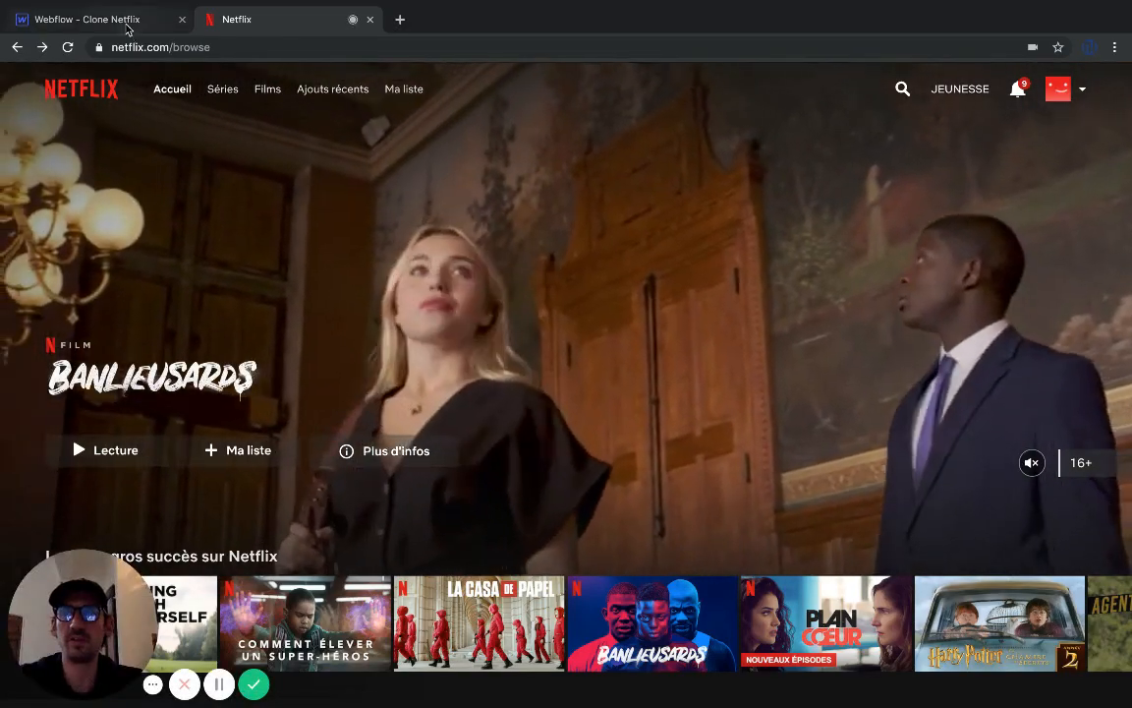
click(116, 22)
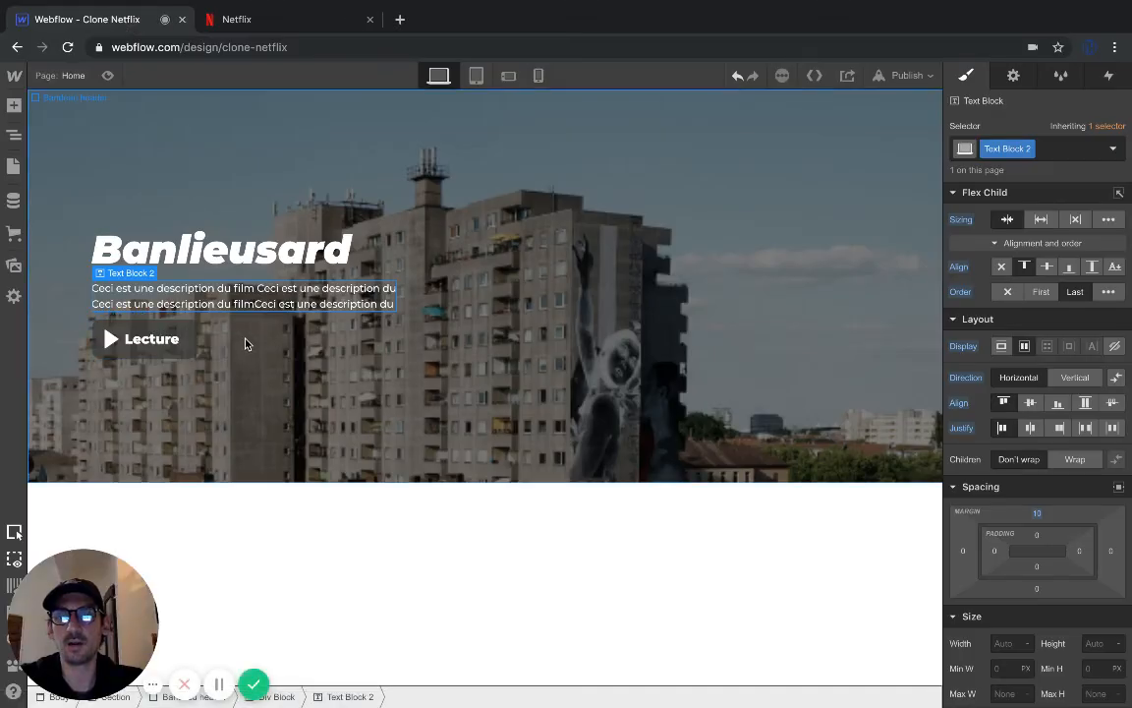
Add a combo class named "Bouton" to Div Block 2, the container of the "Lecture" button
click(119, 322)
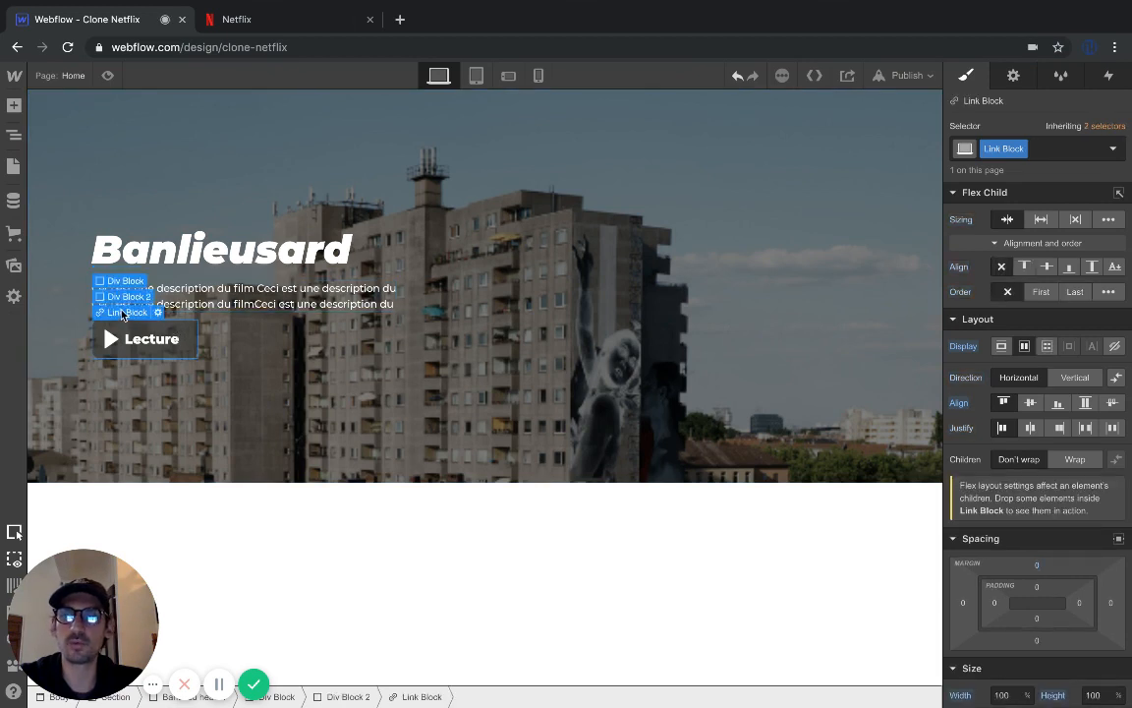
click(125, 297)
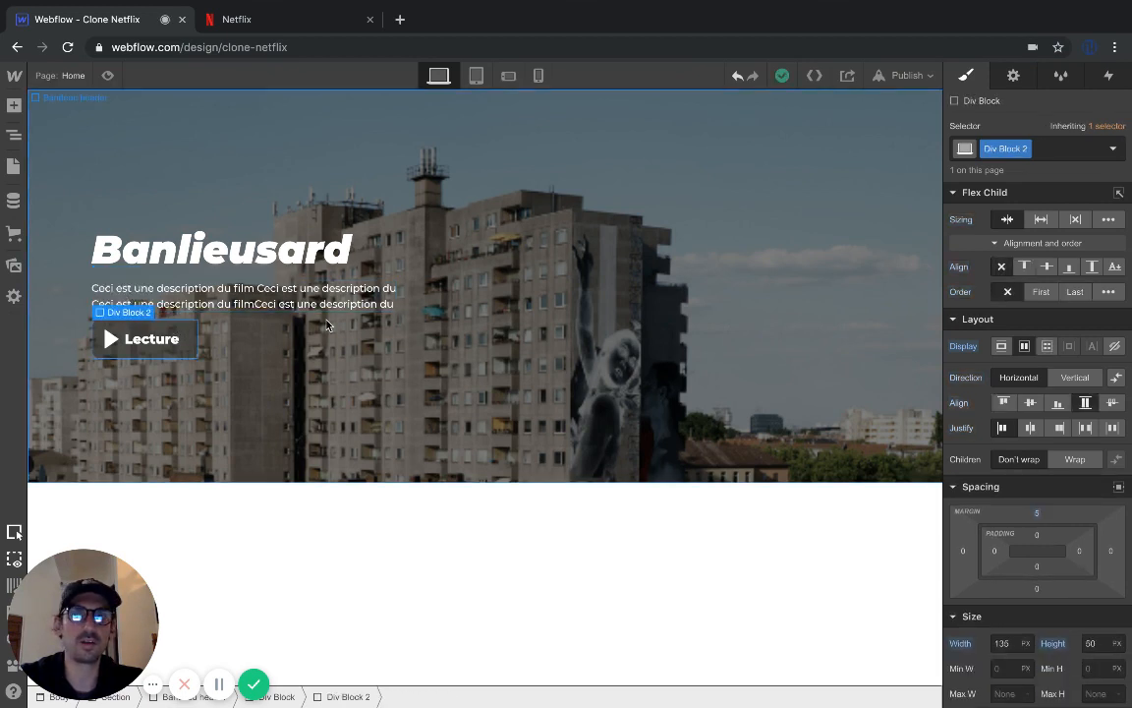
click(1038, 149)
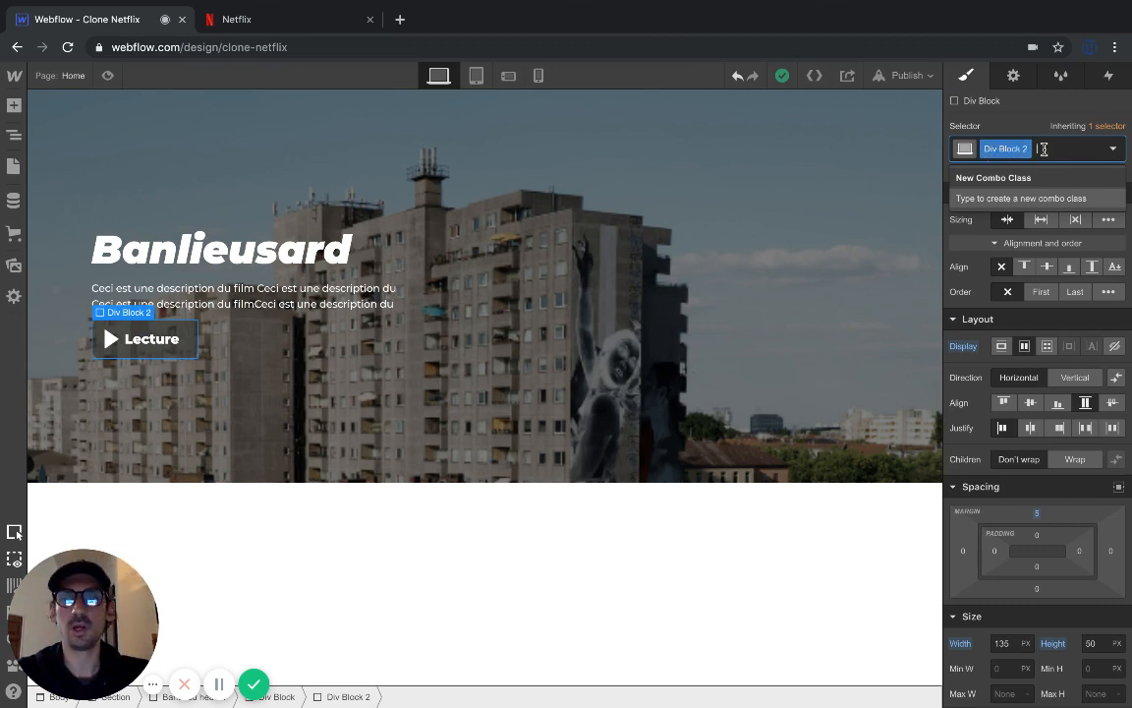
text(Bouton)
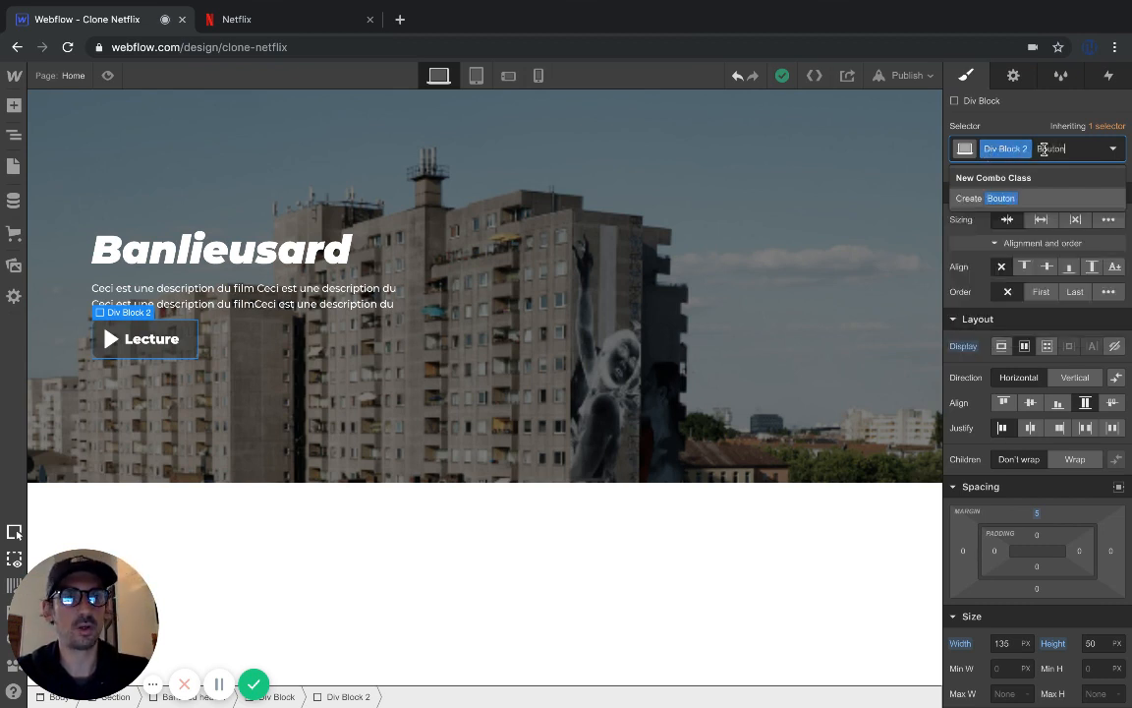
key(Return)
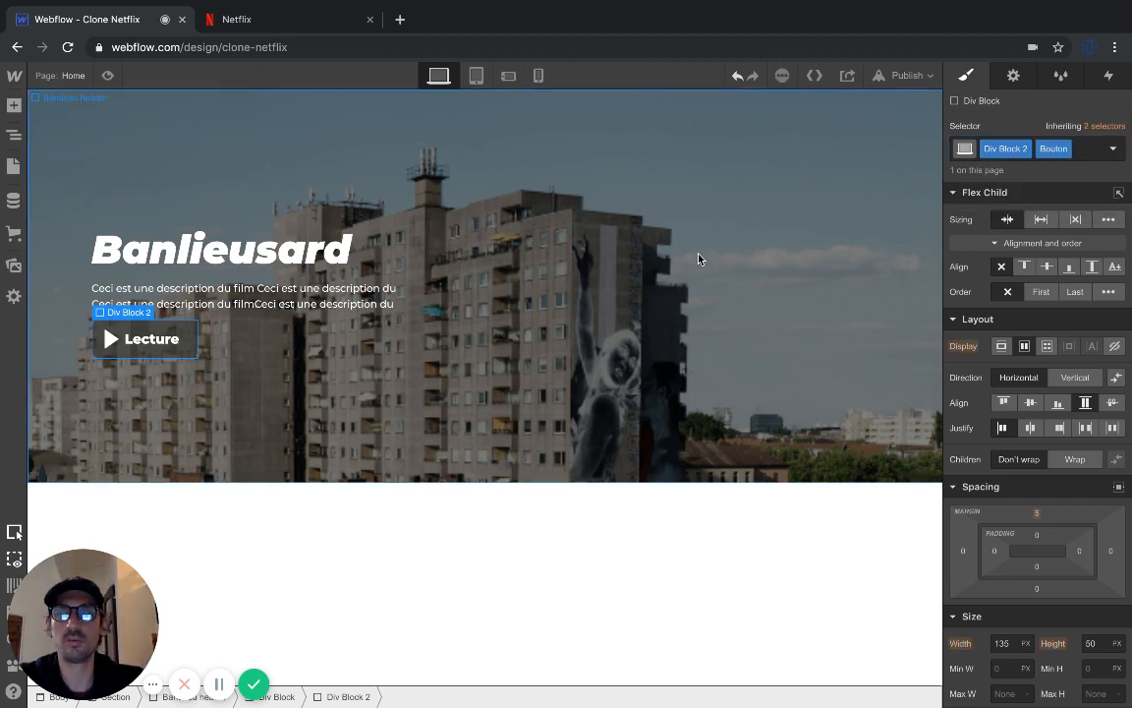
Copy the "Lecture" button's Div Block 2 and paste the duplicate inside the parent Div Block
click(14, 134)
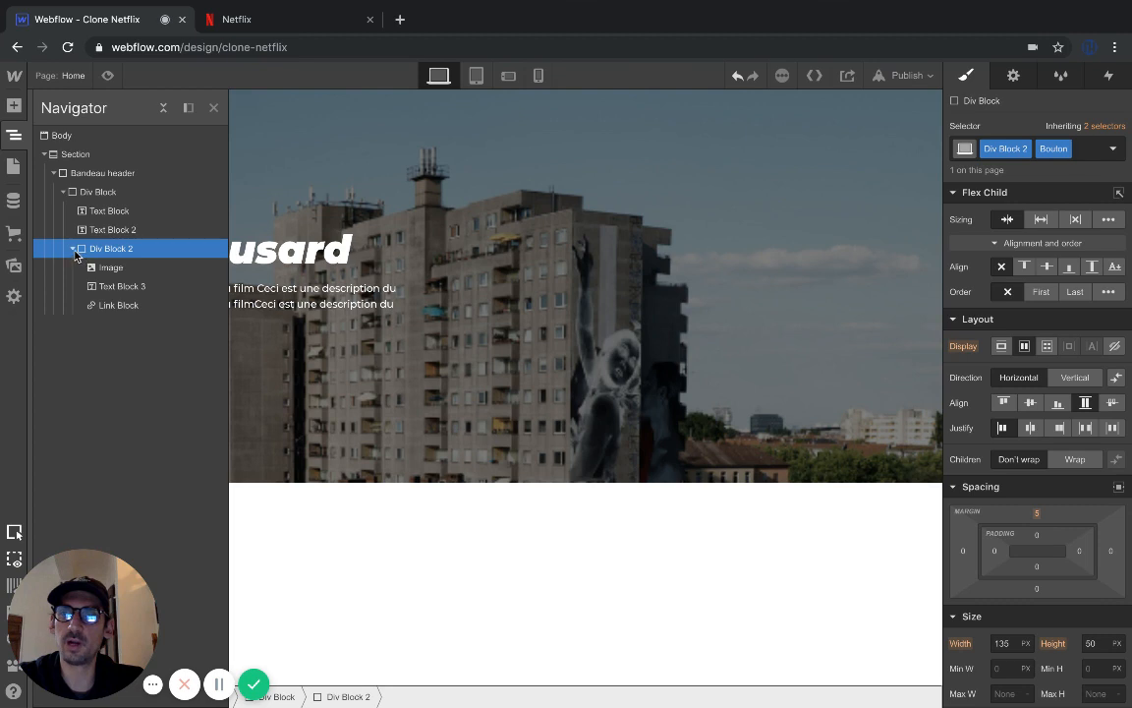
click(74, 251)
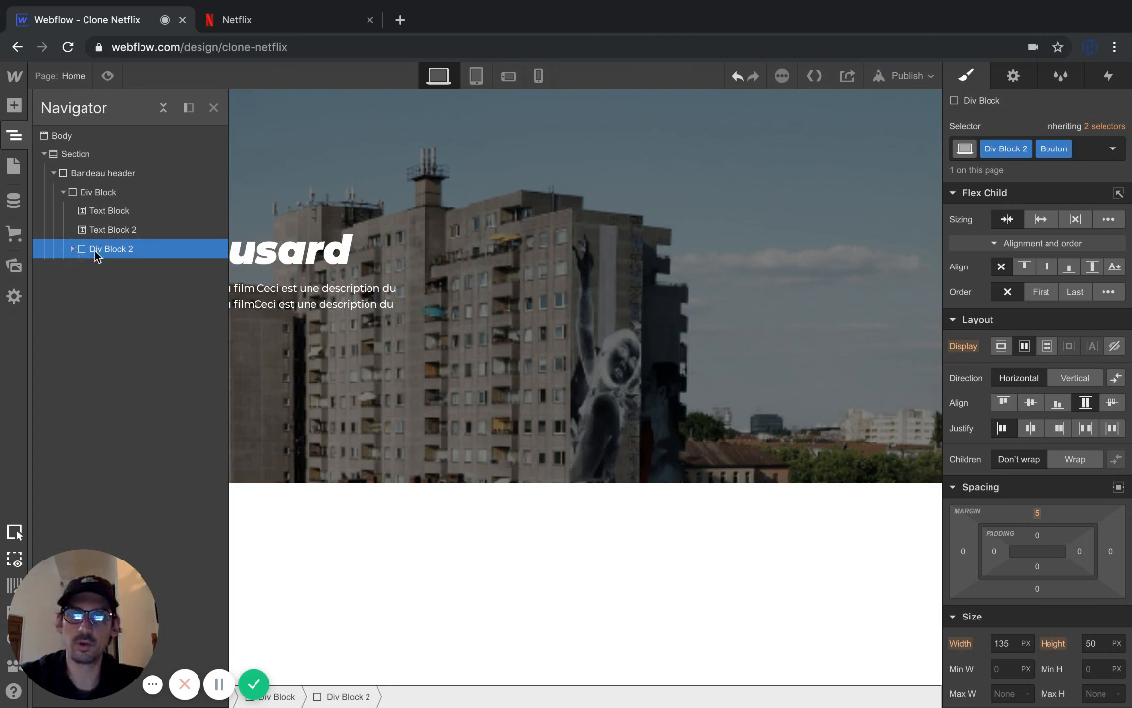
click(93, 196)
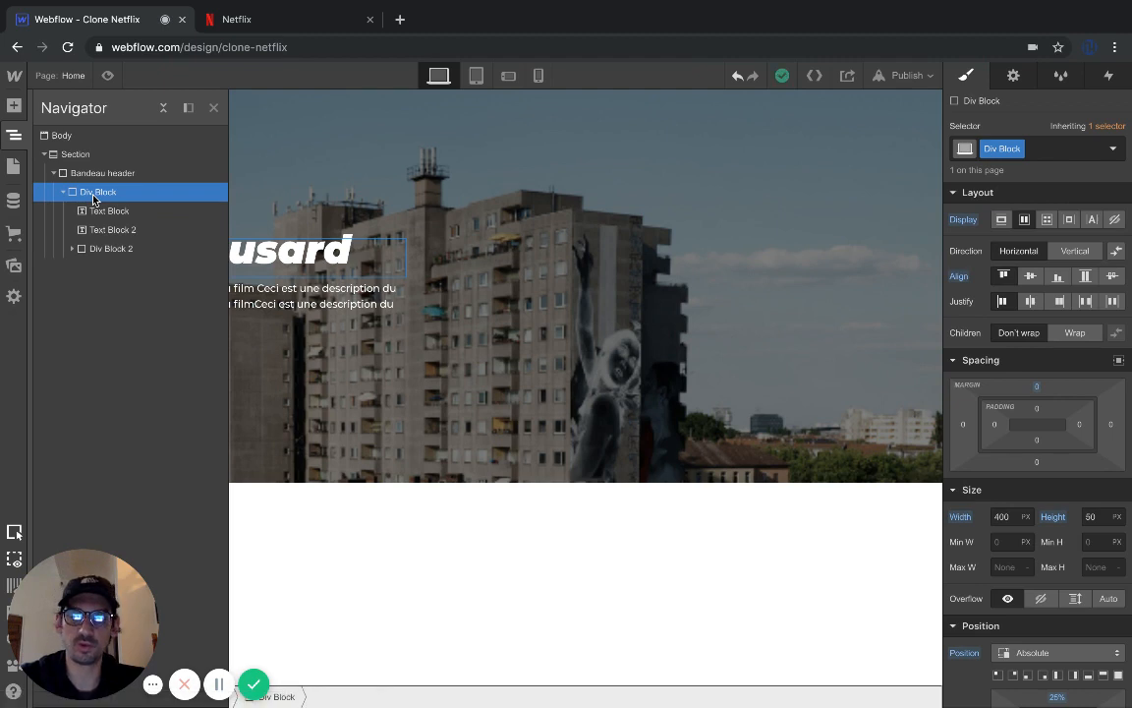
key(ctrl+v)
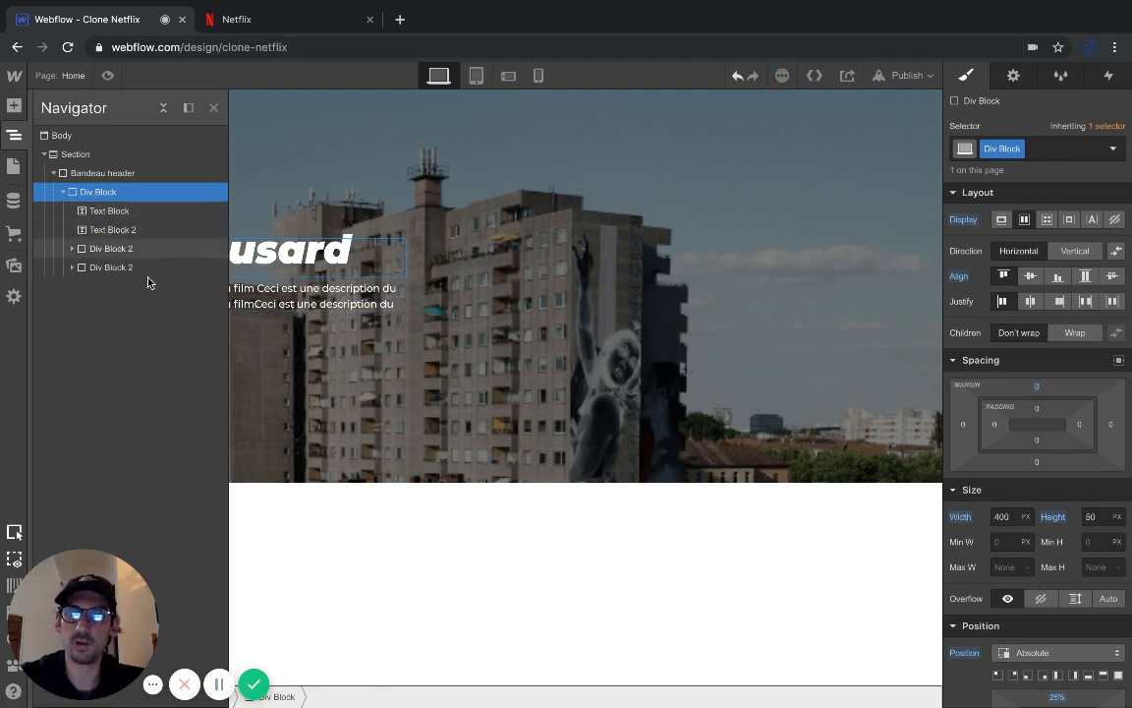
Examine the pasted Div Block 2 on the canvas and its child elements in the page structure
click(262, 340)
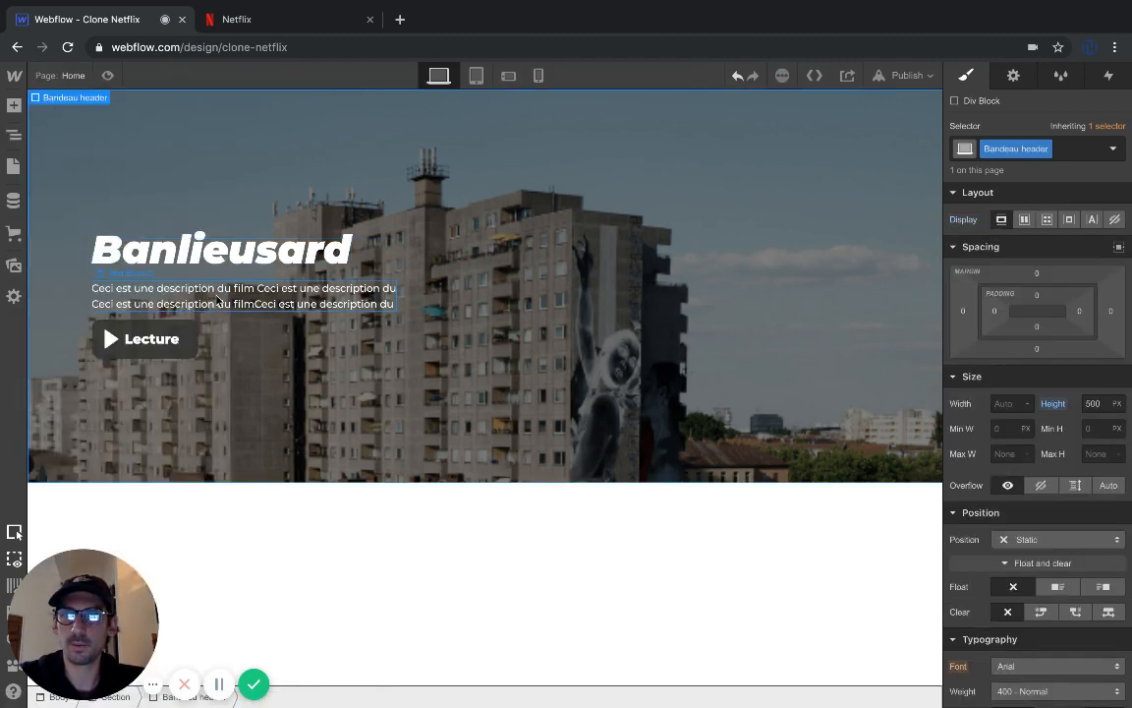
click(14, 134)
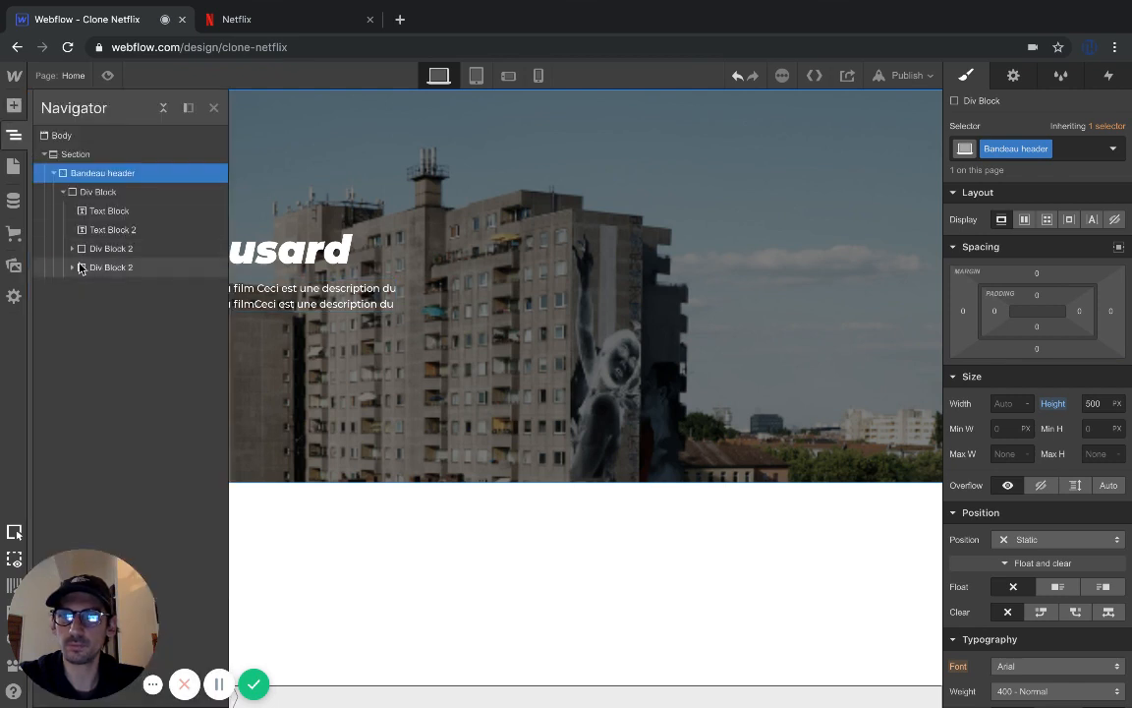
click(73, 267)
click(74, 268)
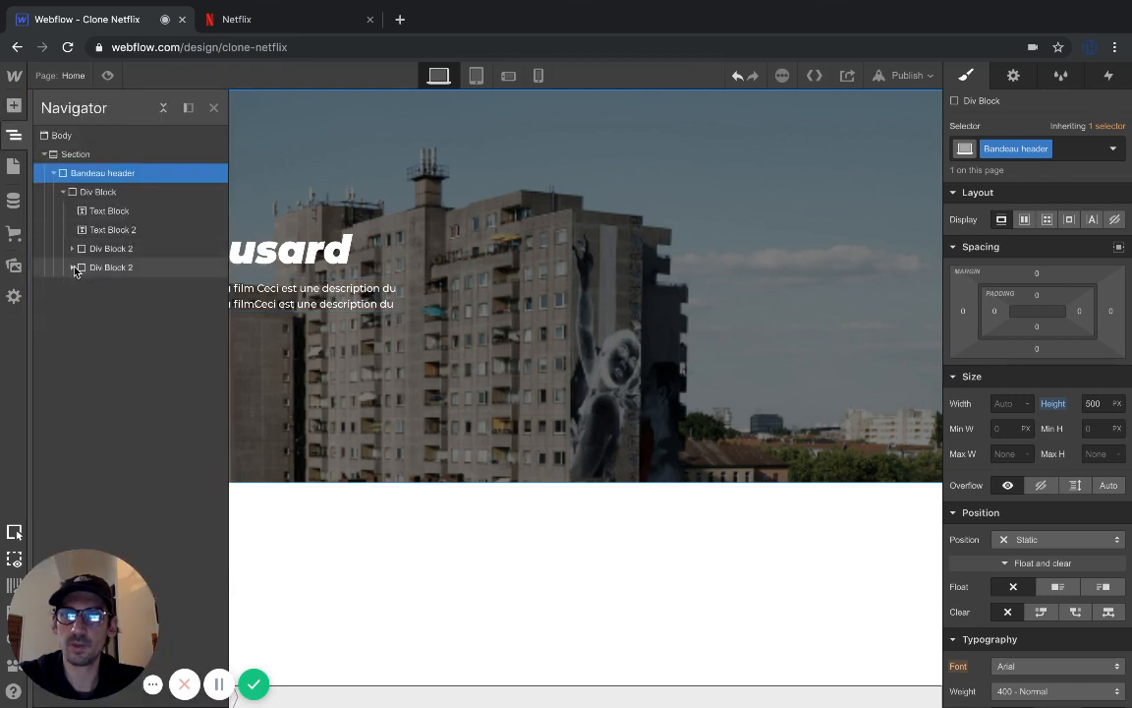
click(74, 269)
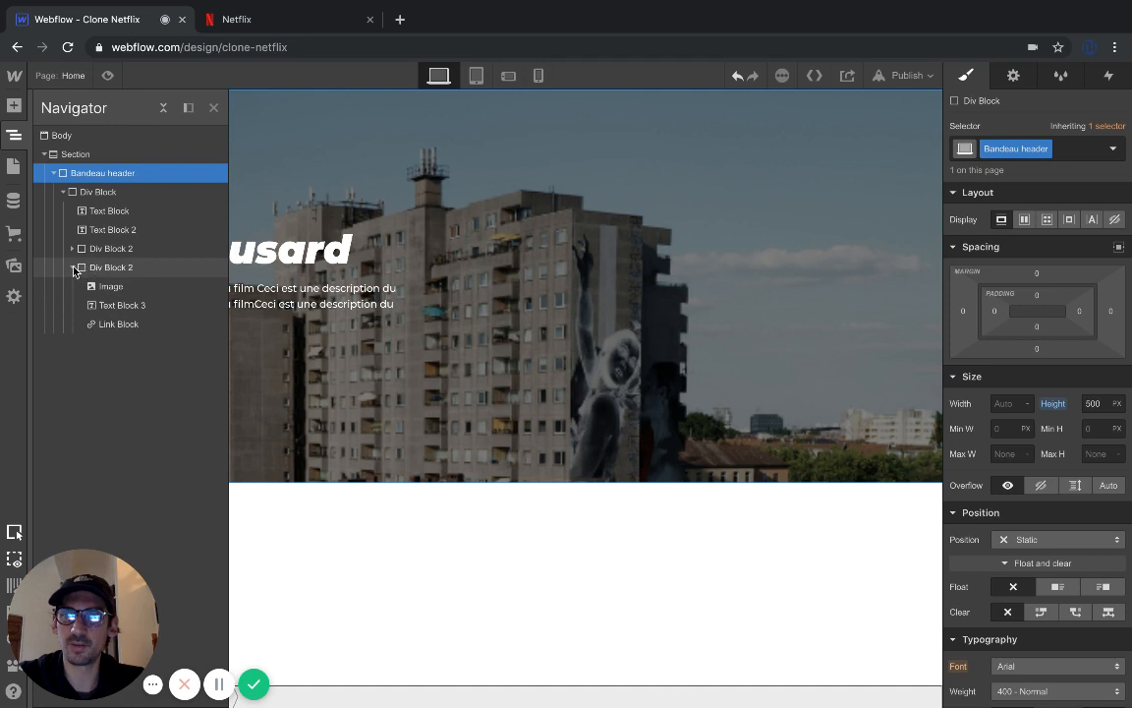
click(73, 268)
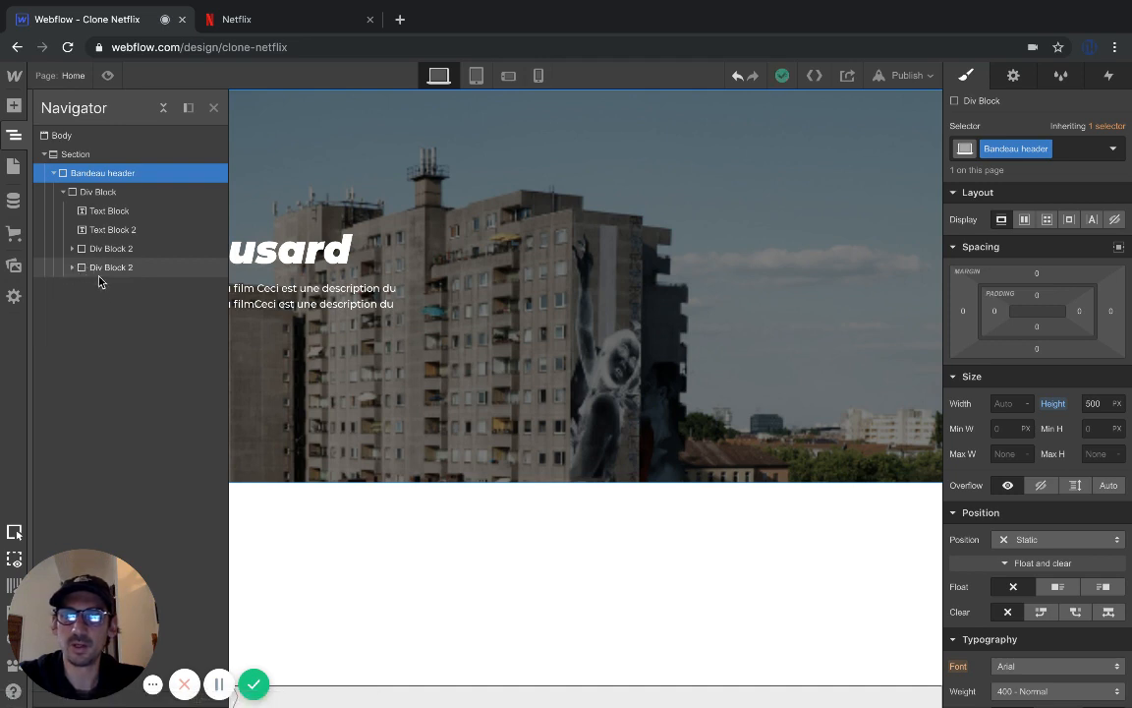
click(314, 419)
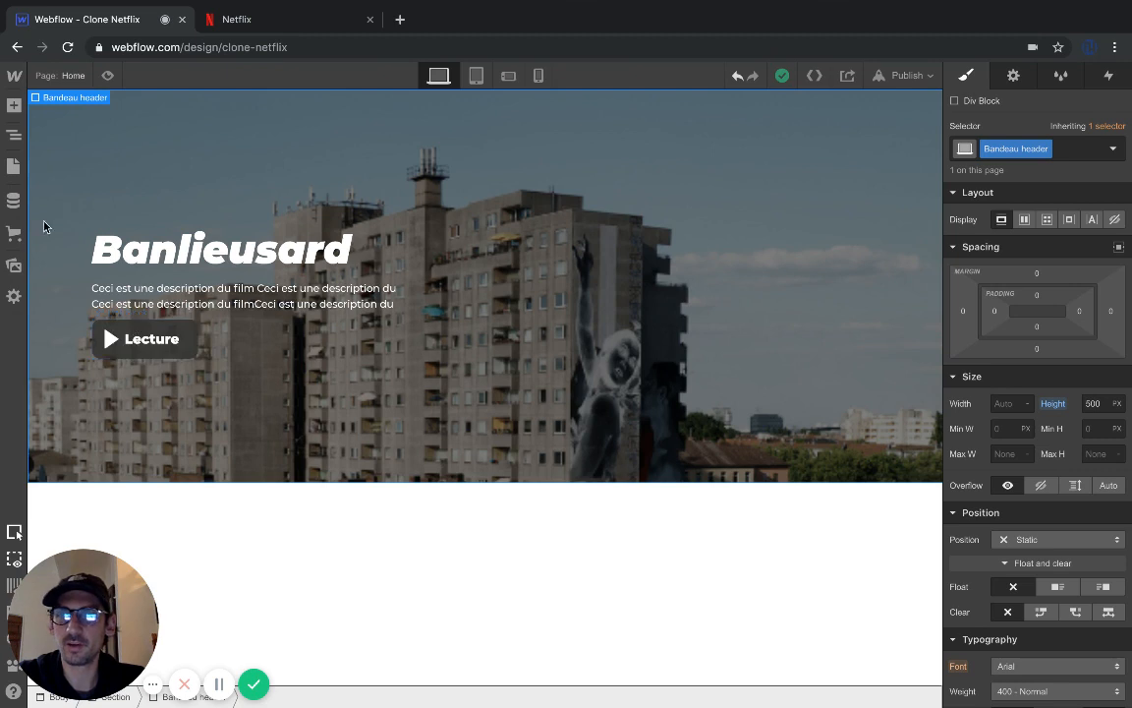
Add a combo class named "Ma liste" to the duplicated Div Block 2, using the Netflix button label as reference
click(13, 134)
click(94, 268)
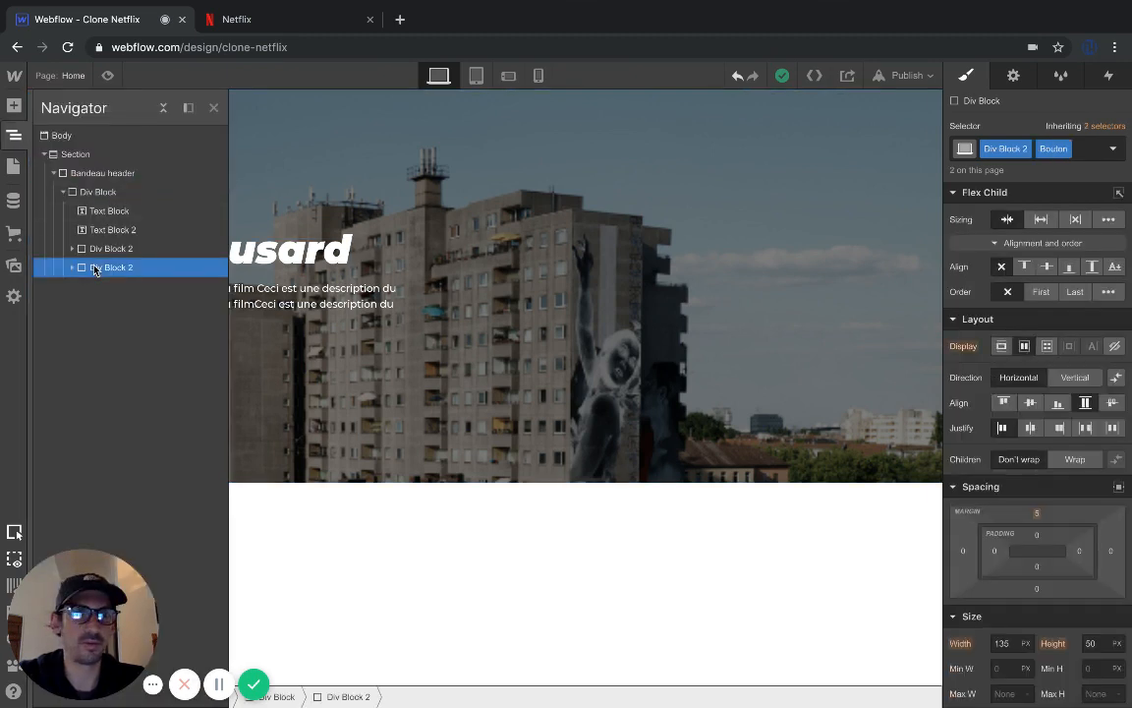
click(1078, 148)
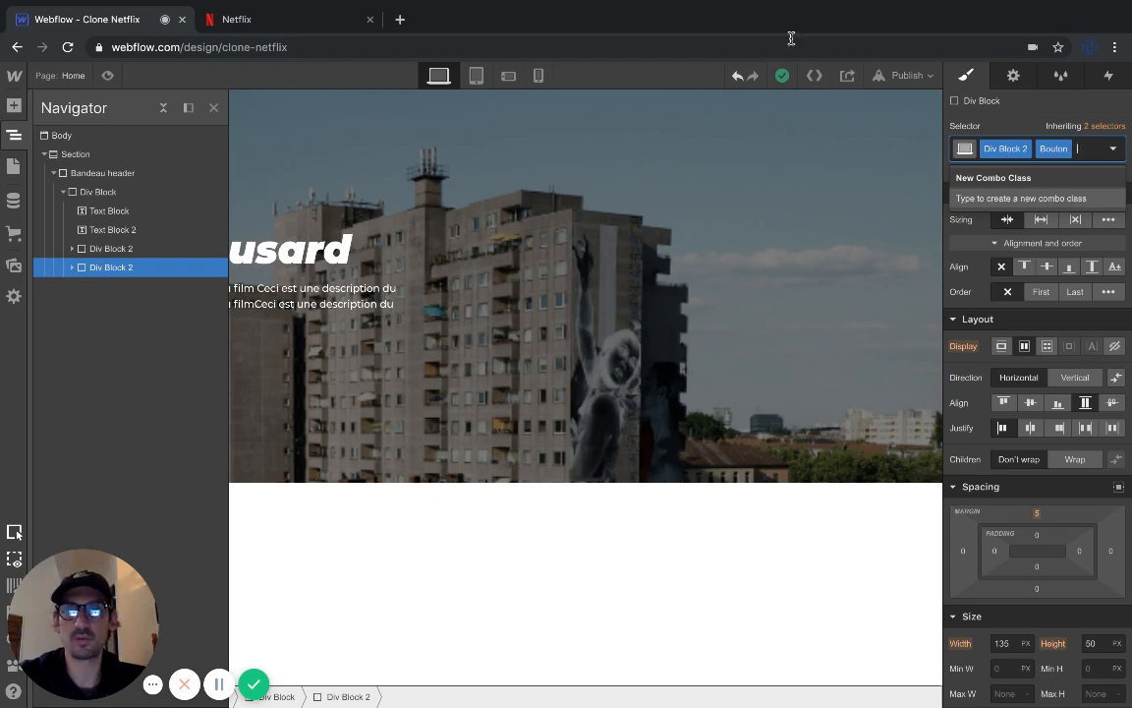
click(268, 19)
click(152, 22)
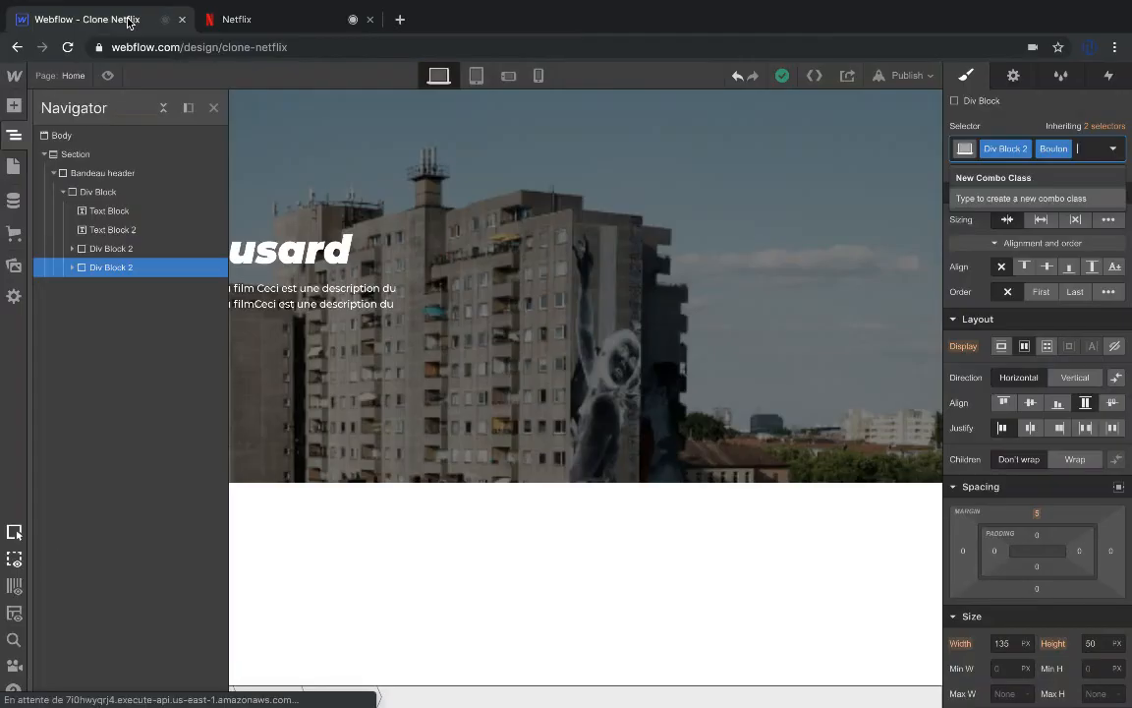
text(Ma)
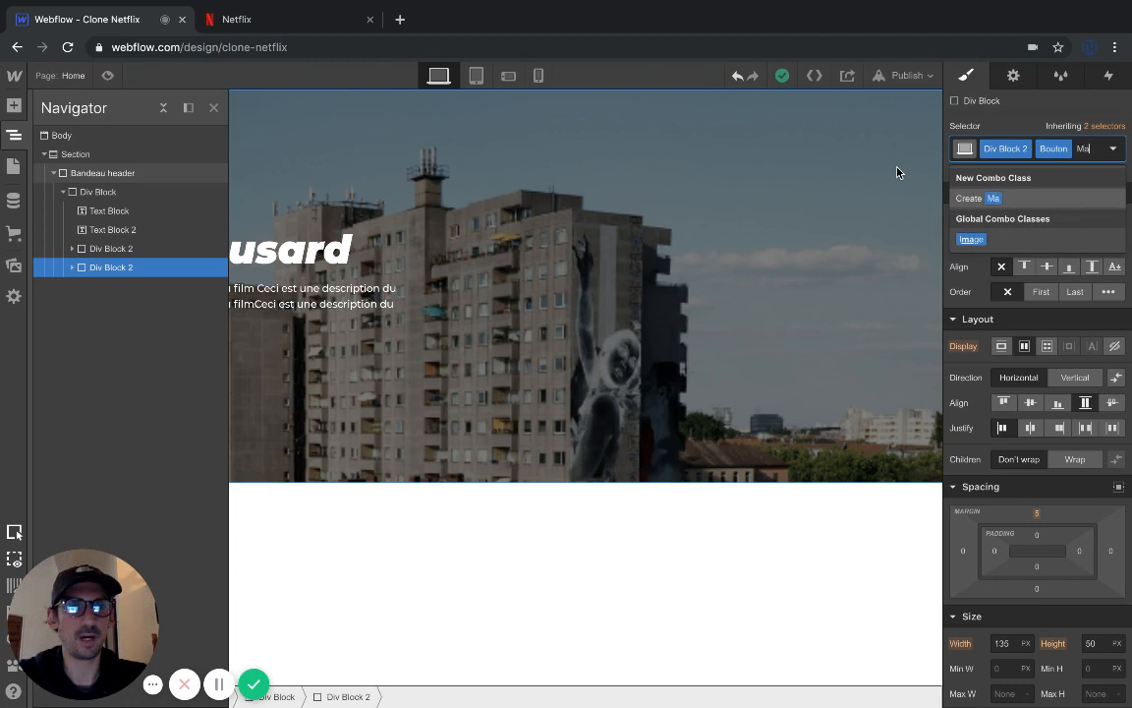
text( liste)
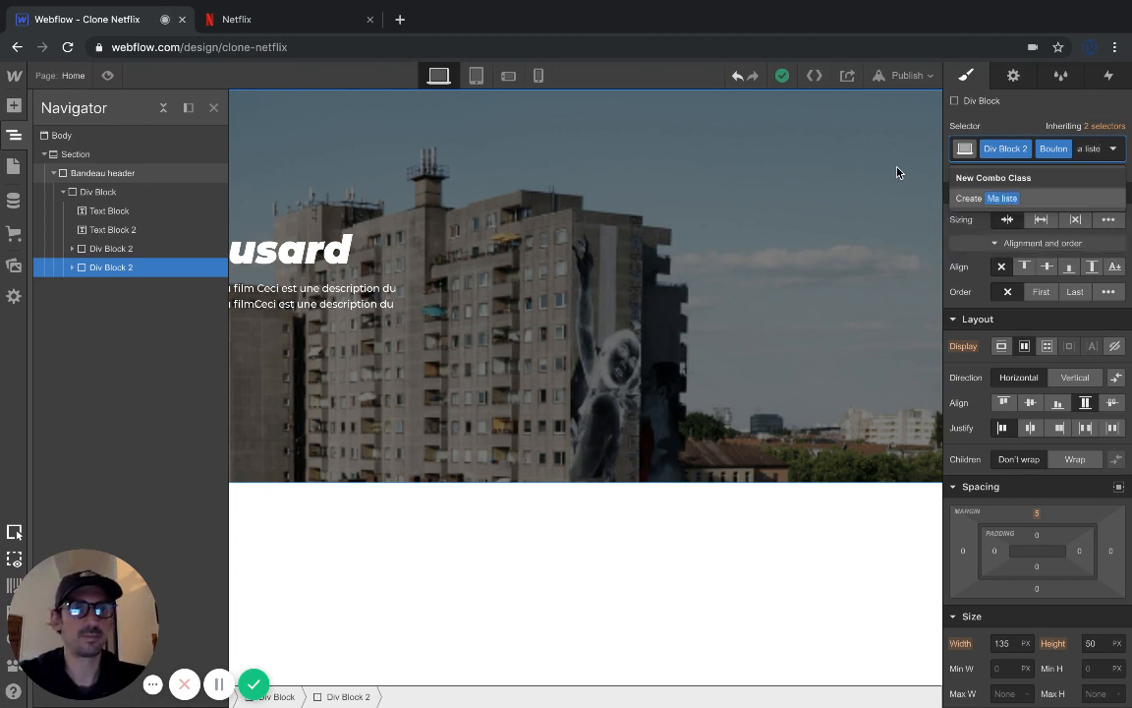
key(Return)
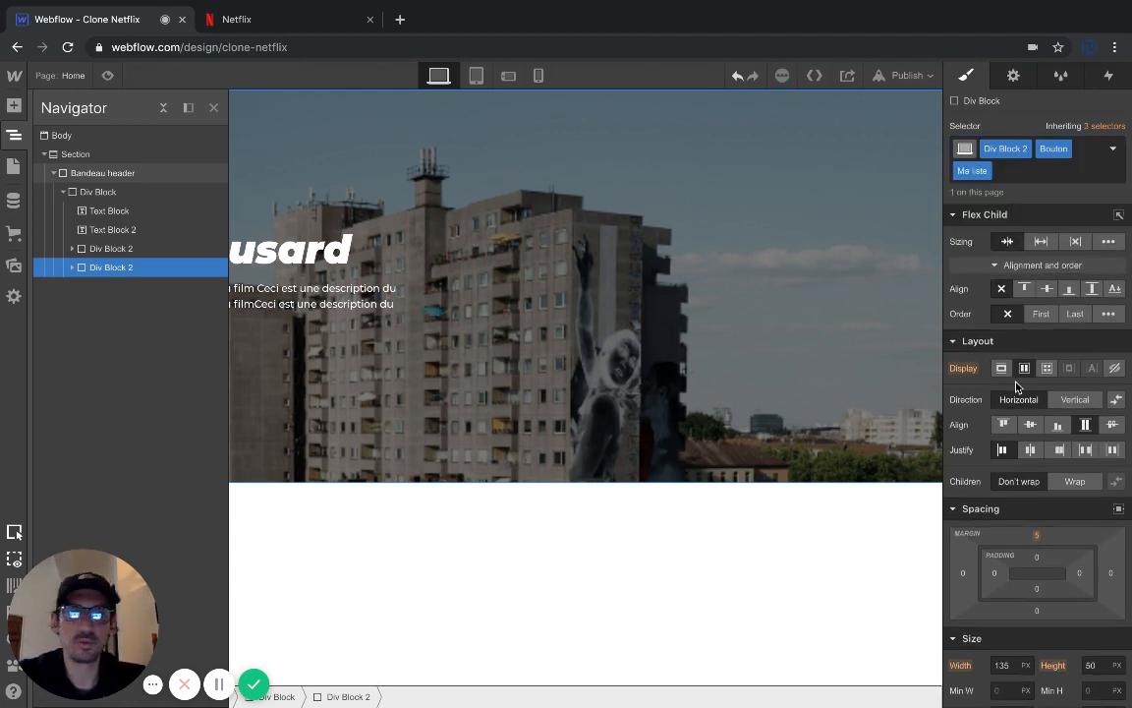
Set the "Ma liste" button's left position offset to 40% so it sits beside the original "Lecture" button
scroll(1017, 503, down, 5)
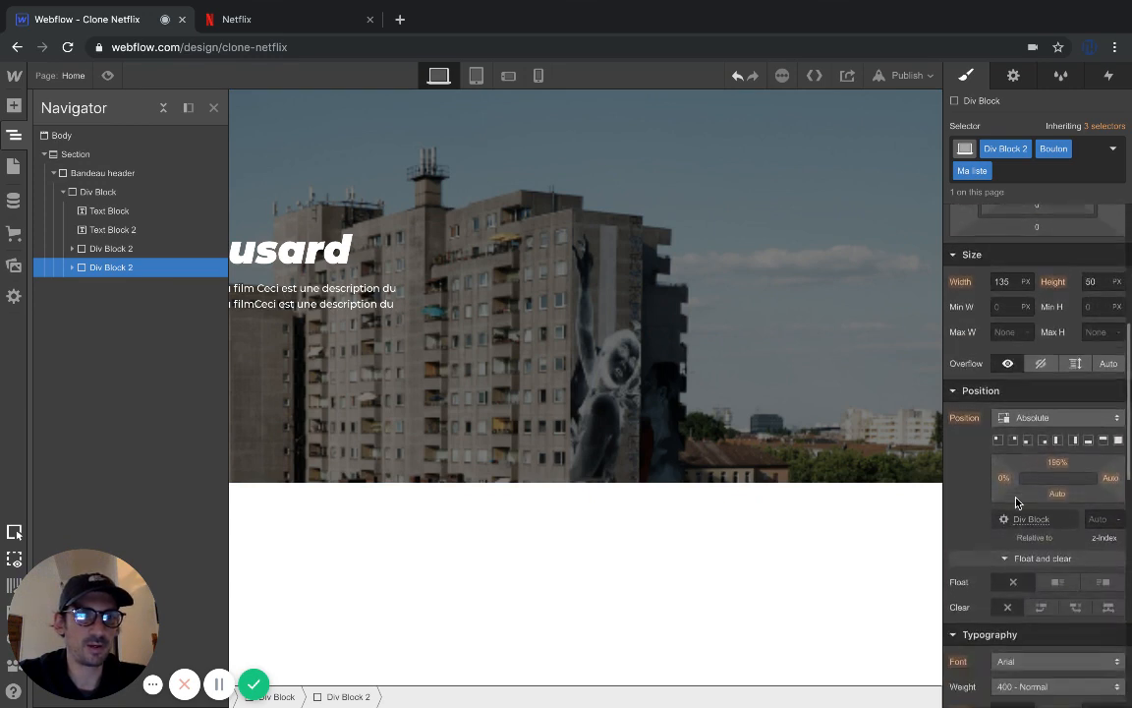
click(215, 108)
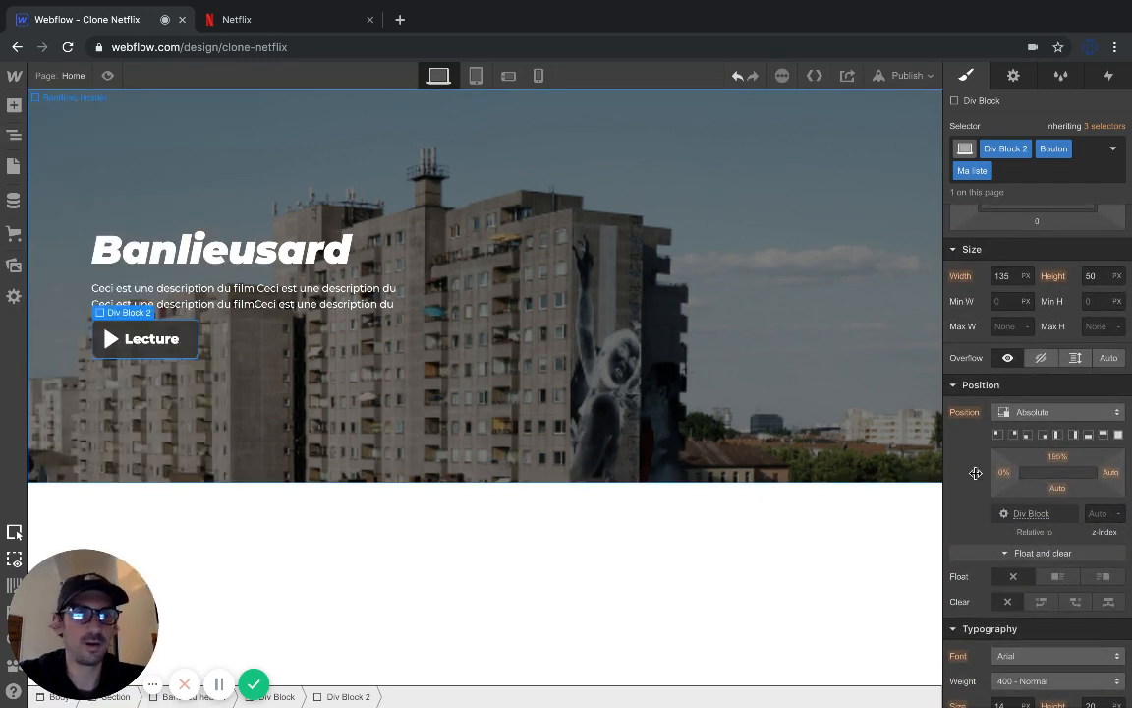
drag(976, 473, 1096, 476)
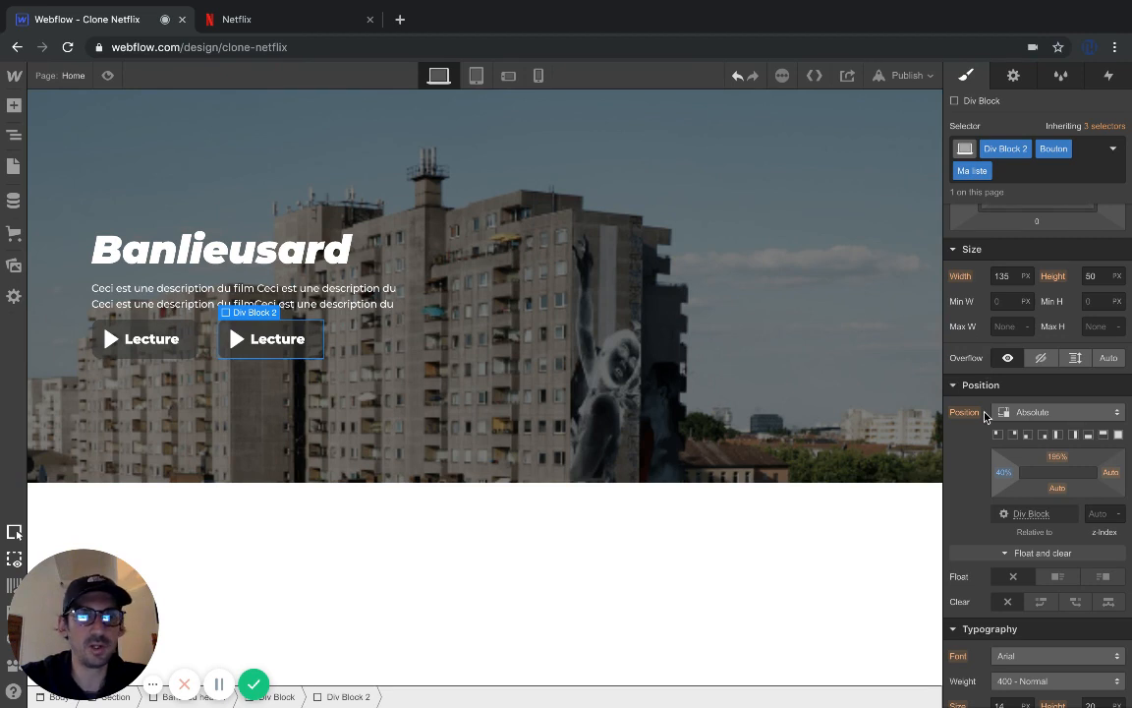
Add a combo class named "ma liste" to the duplicated button's Link Block, and reselect its parent Div Block 2
click(276, 339)
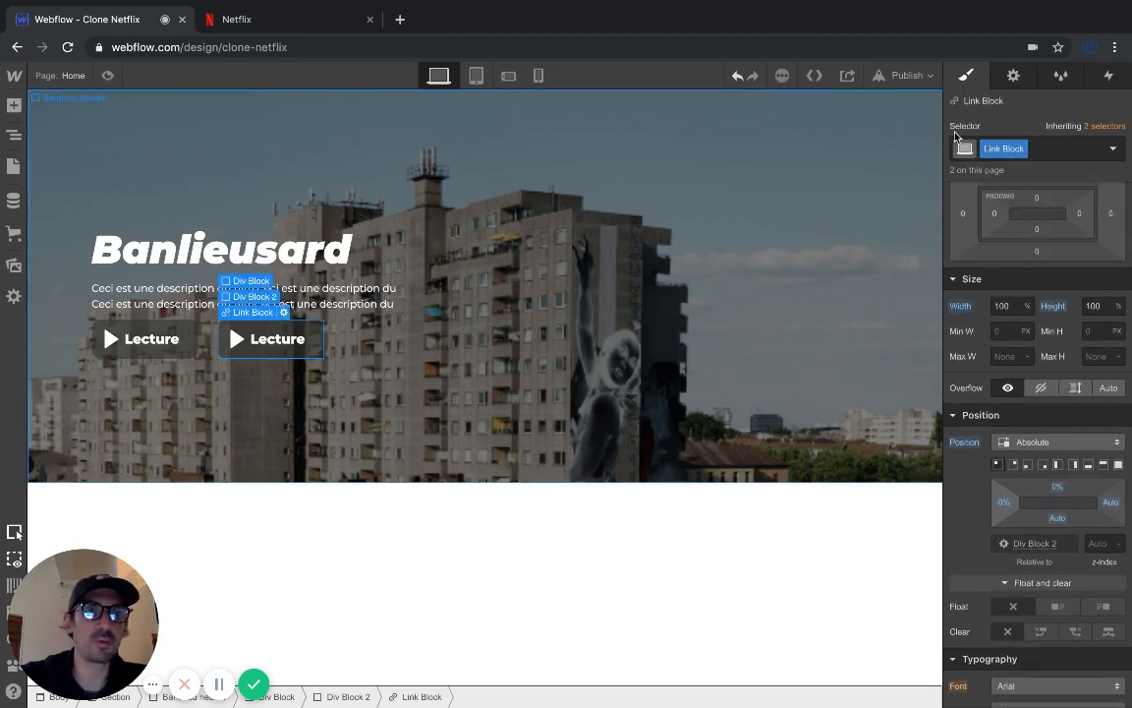
click(1043, 150)
text(ma)
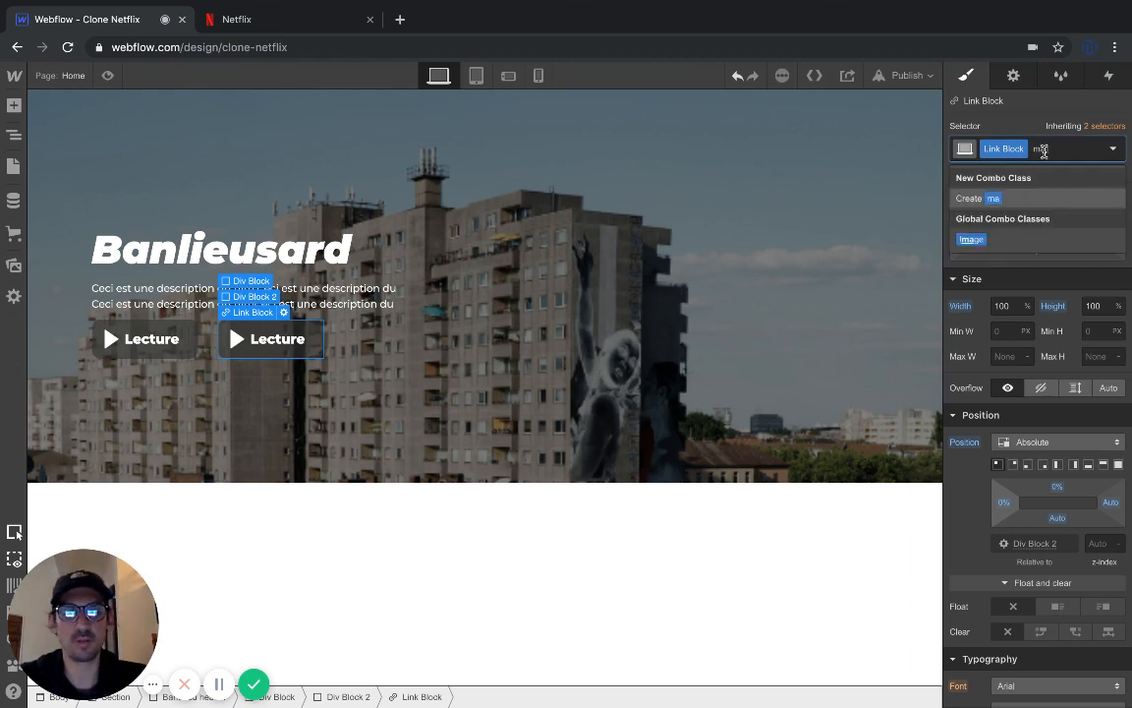
text( liste)
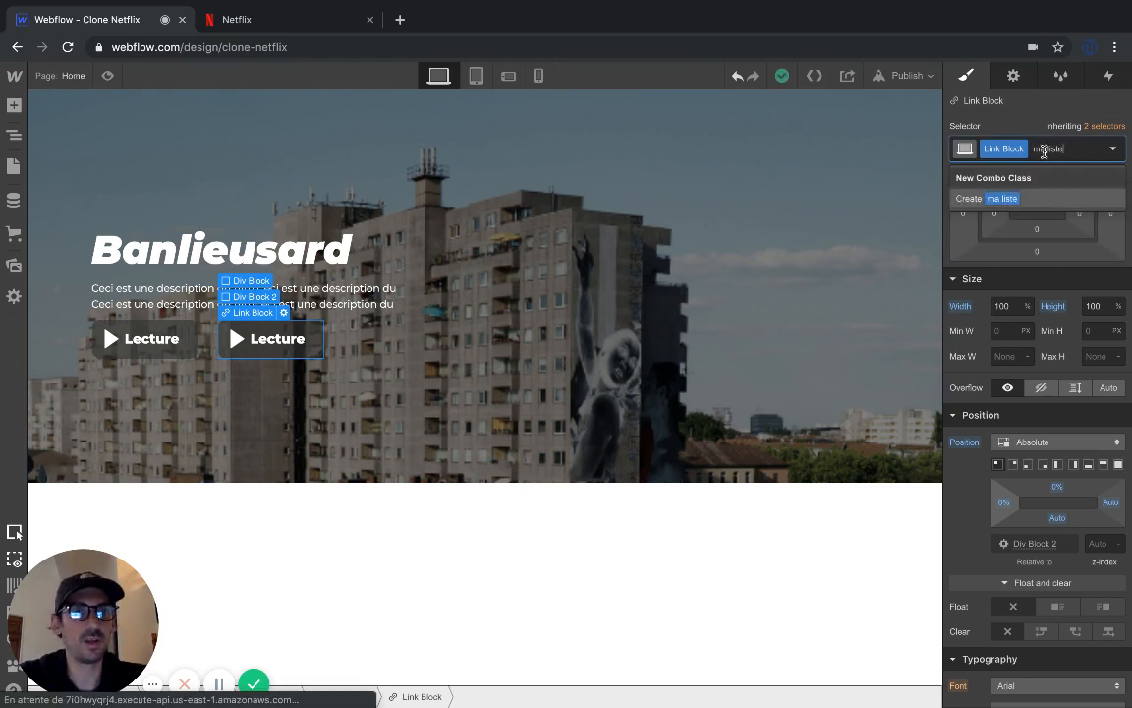
key(Return)
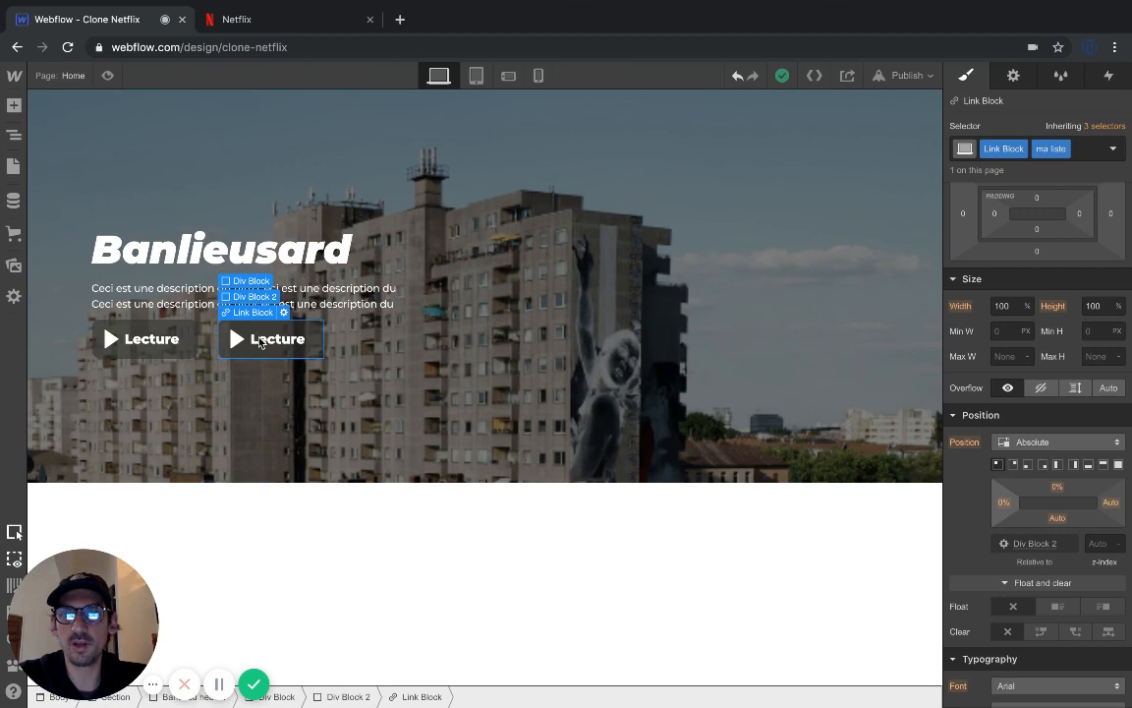
click(252, 295)
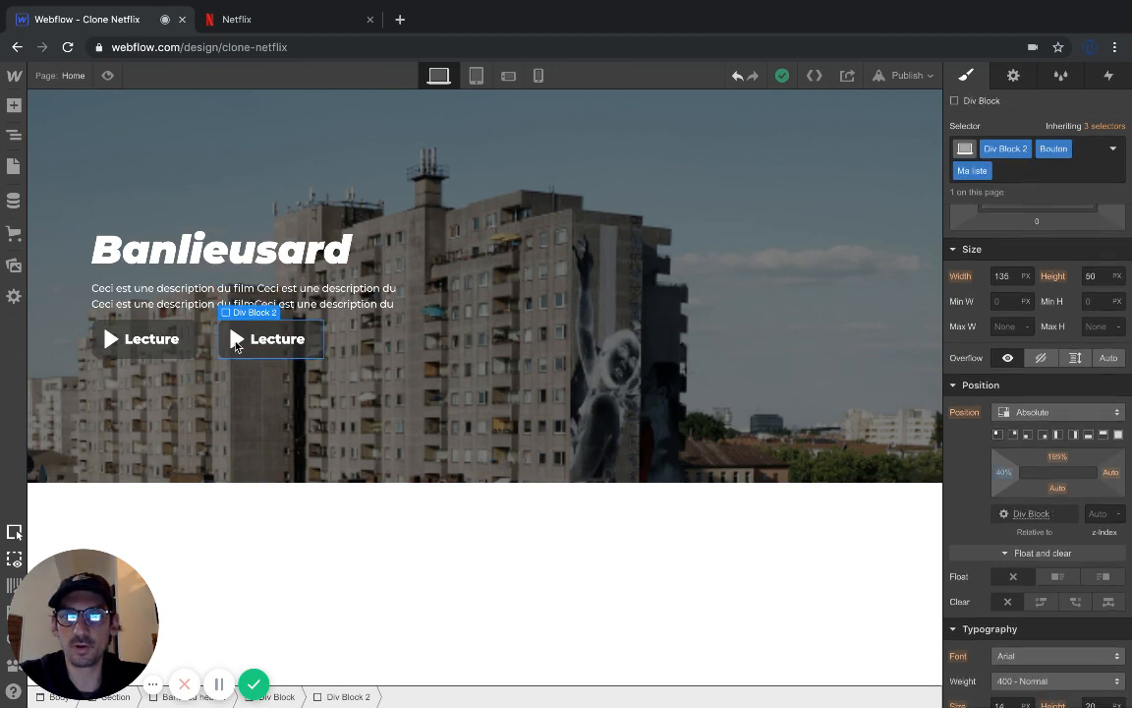
Add a combo class named "maliste" to Text Block 3 inside the duplicated "Ma liste" button
click(236, 344)
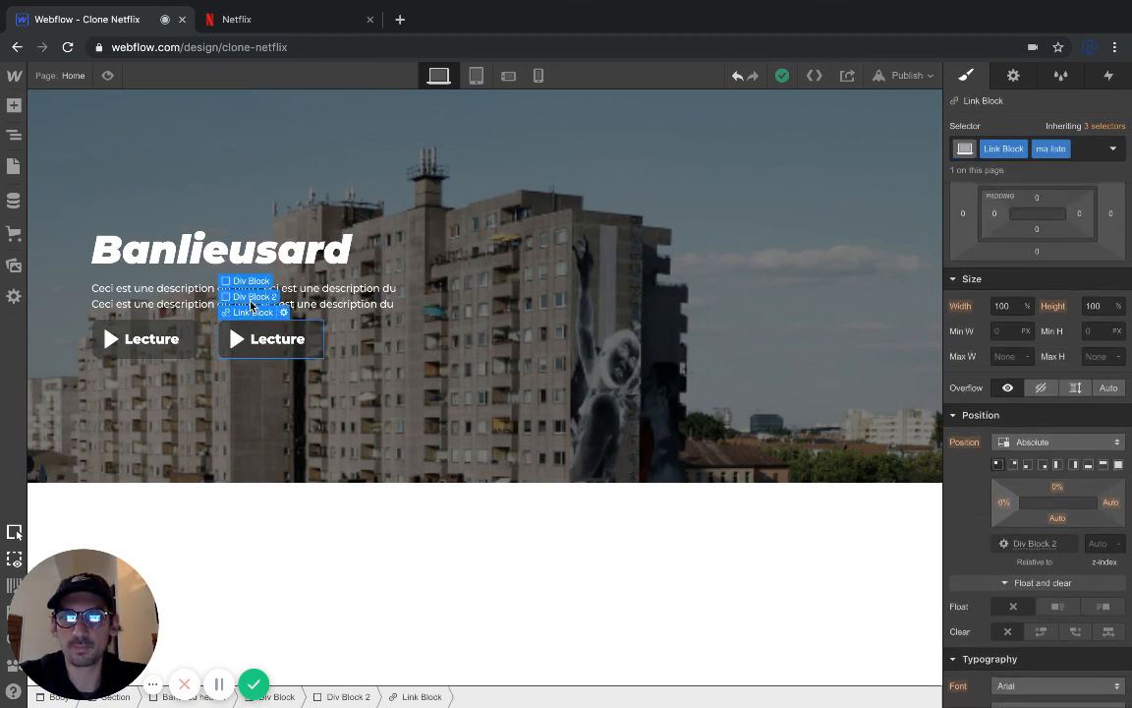
click(251, 296)
click(14, 135)
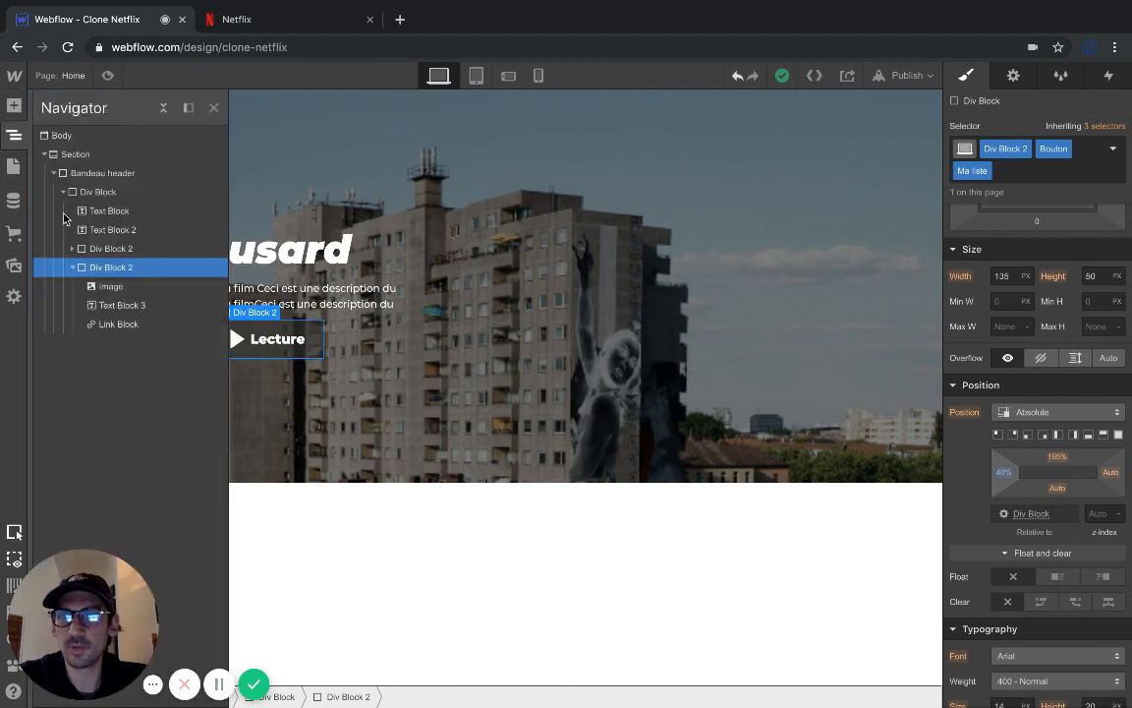
click(112, 307)
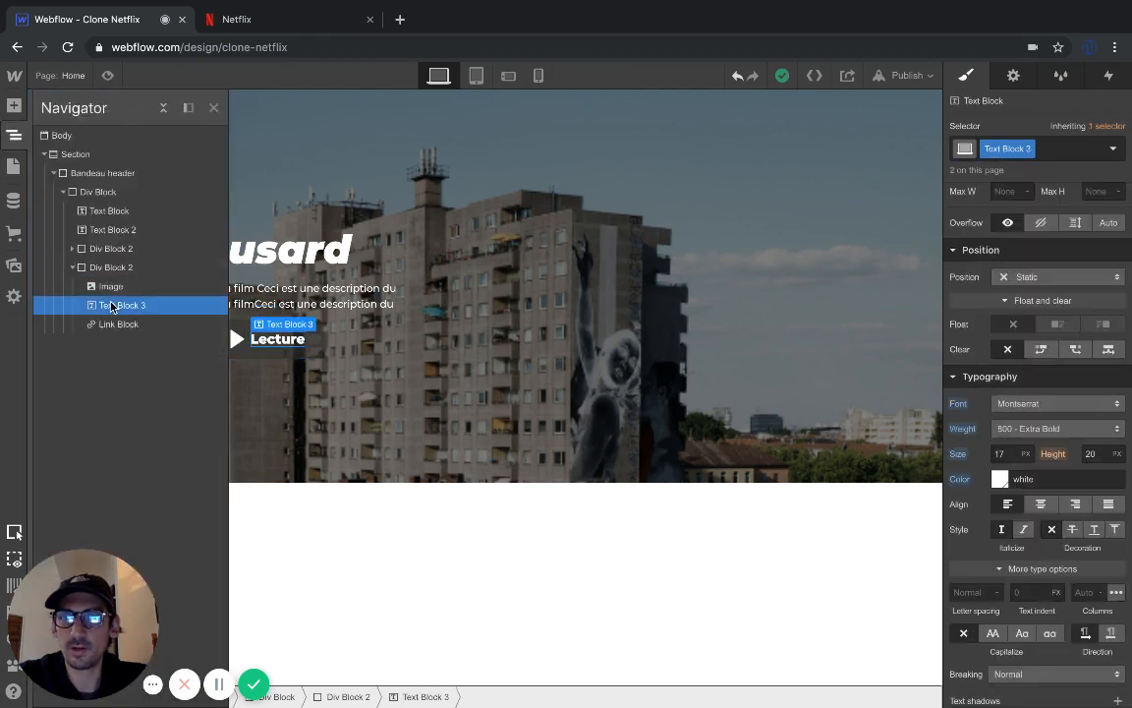
click(1054, 152)
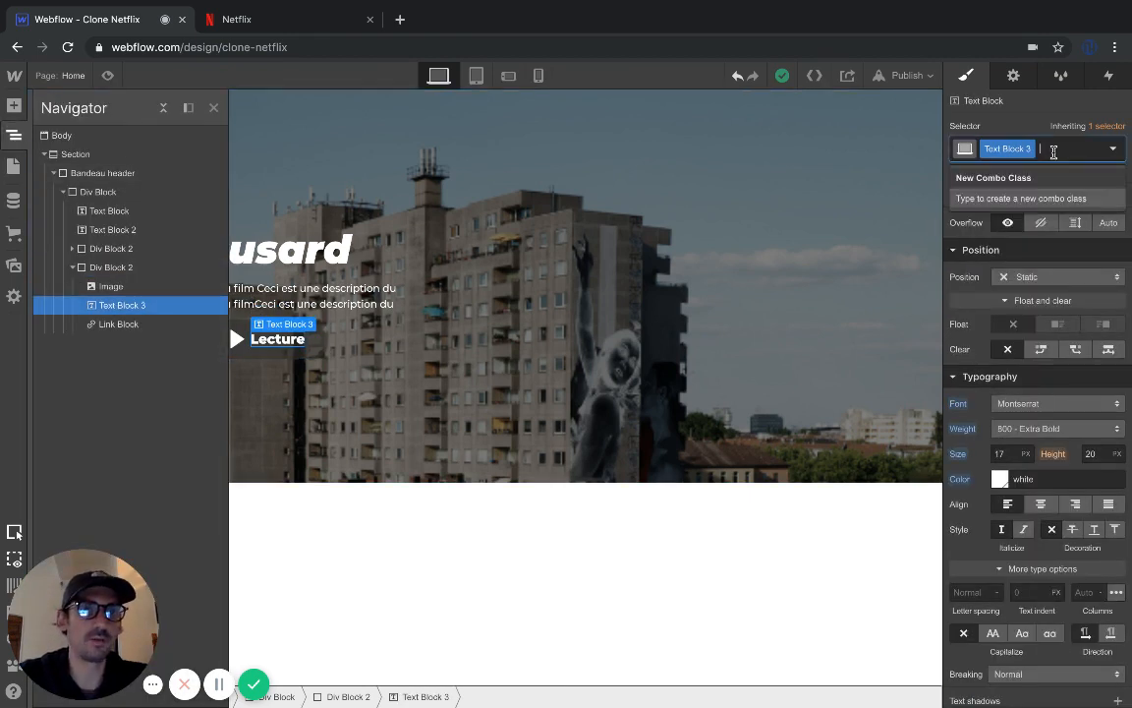
text(ma)
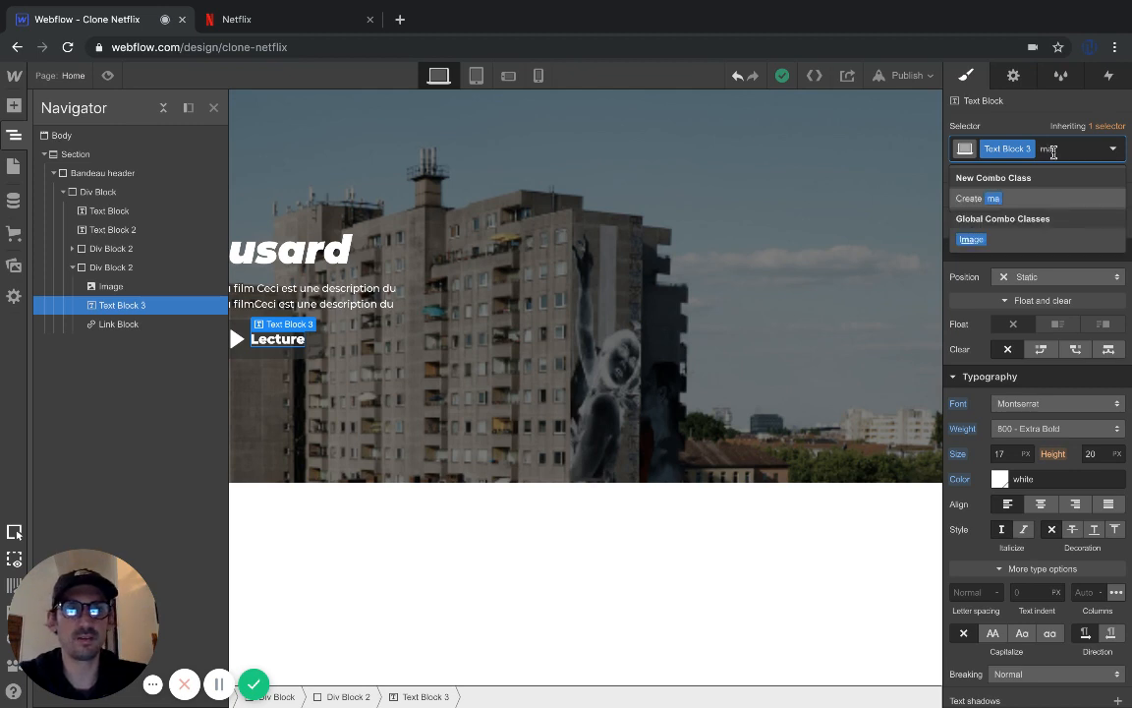
text(ils)
key(Return)
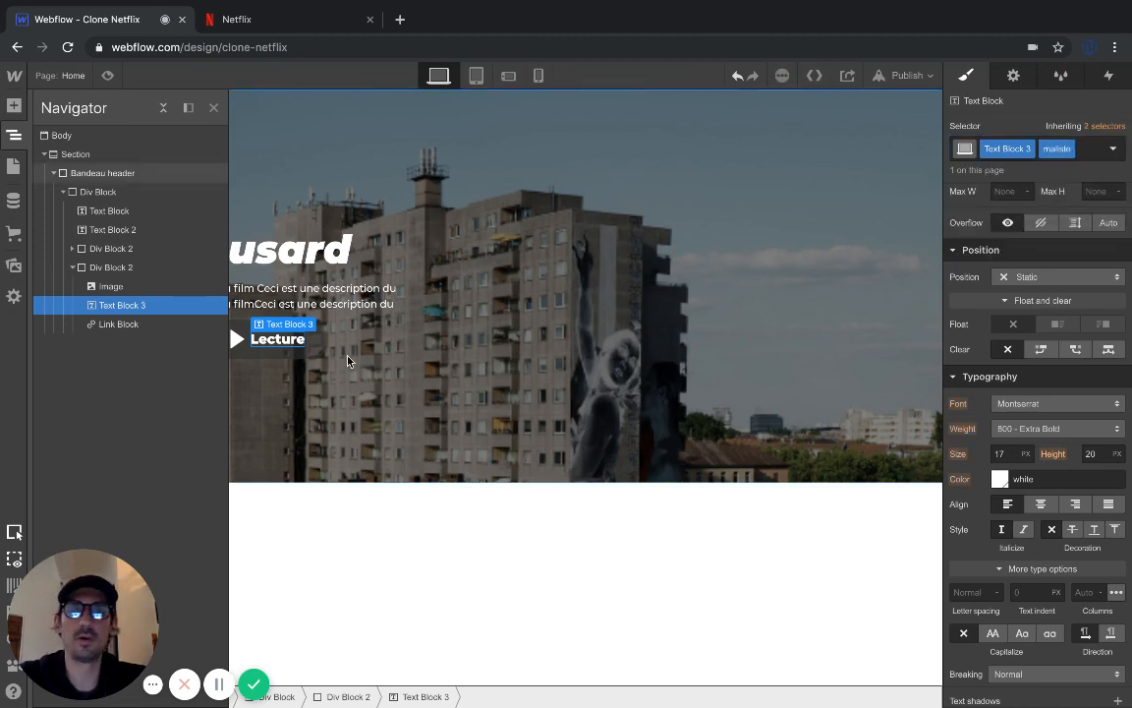
click(281, 346)
double_click(281, 348)
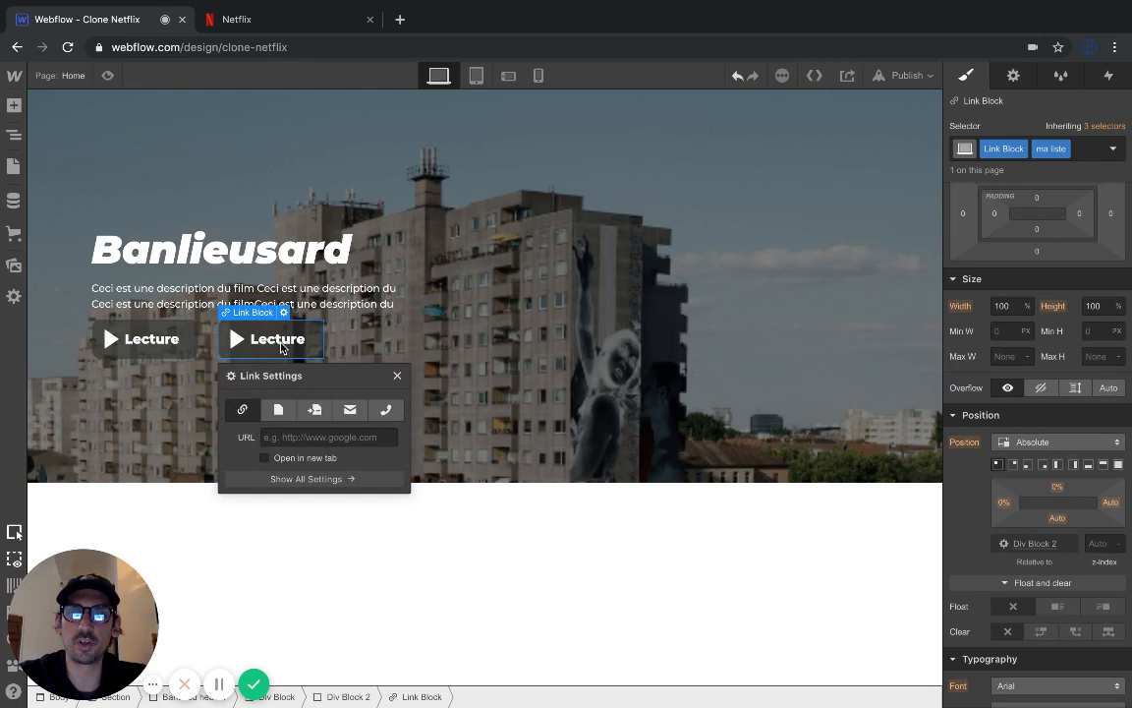
click(14, 166)
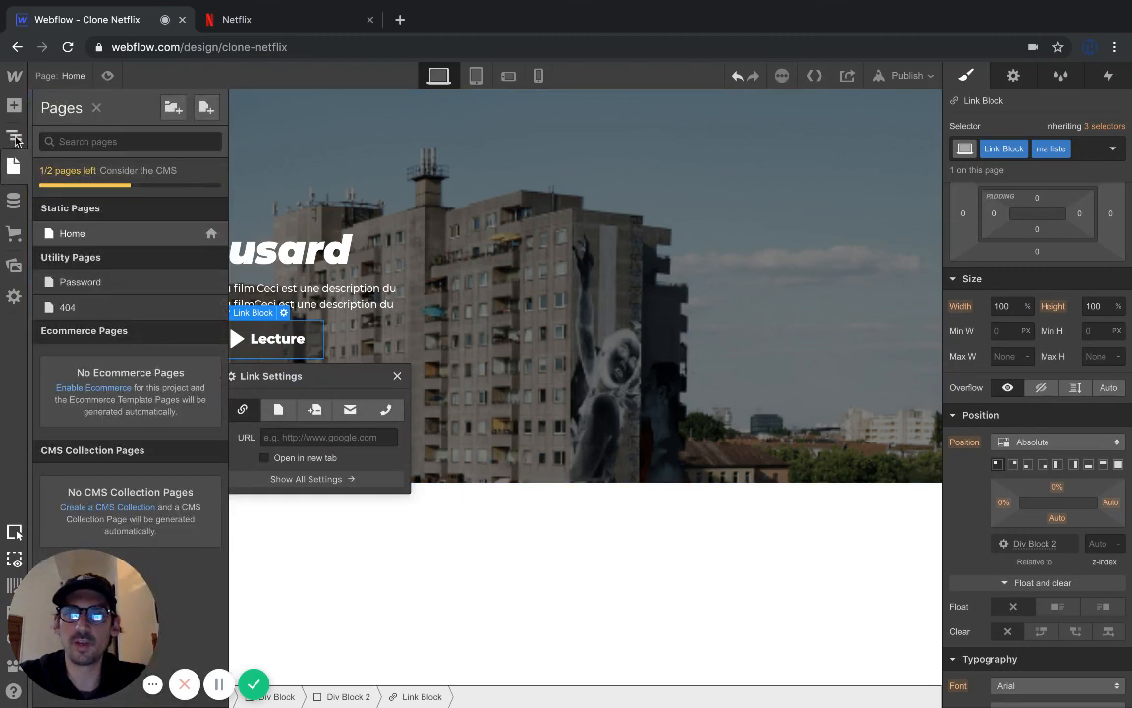
click(14, 134)
click(116, 305)
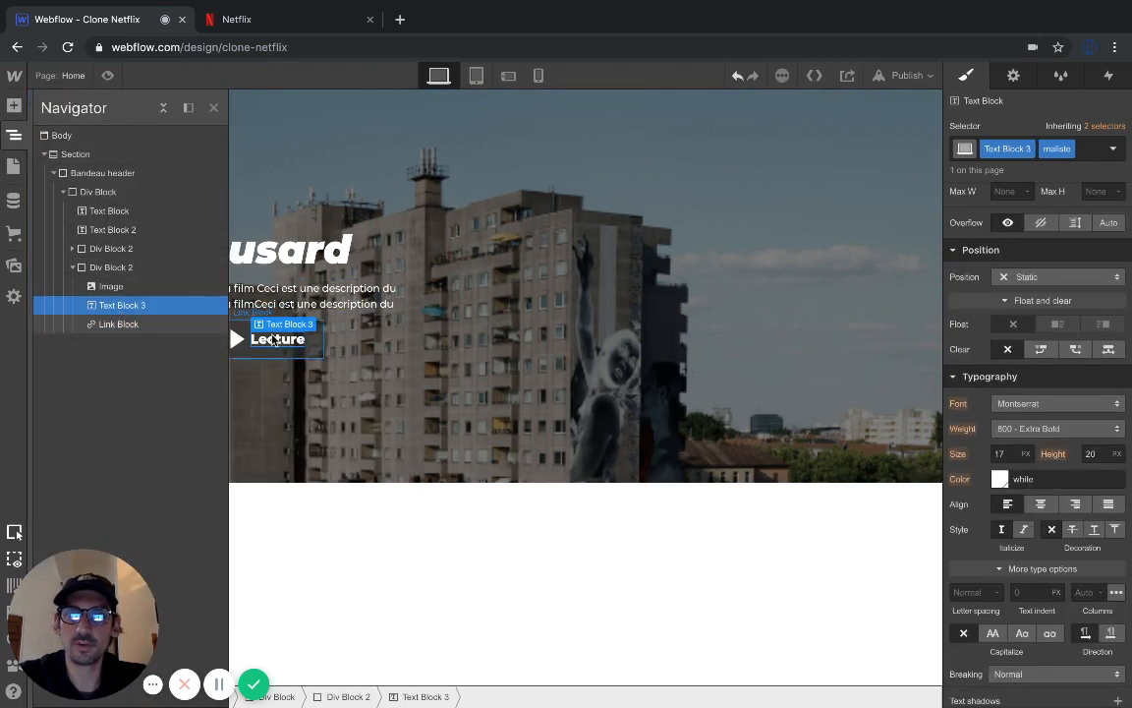
mouse_move(308, 332)
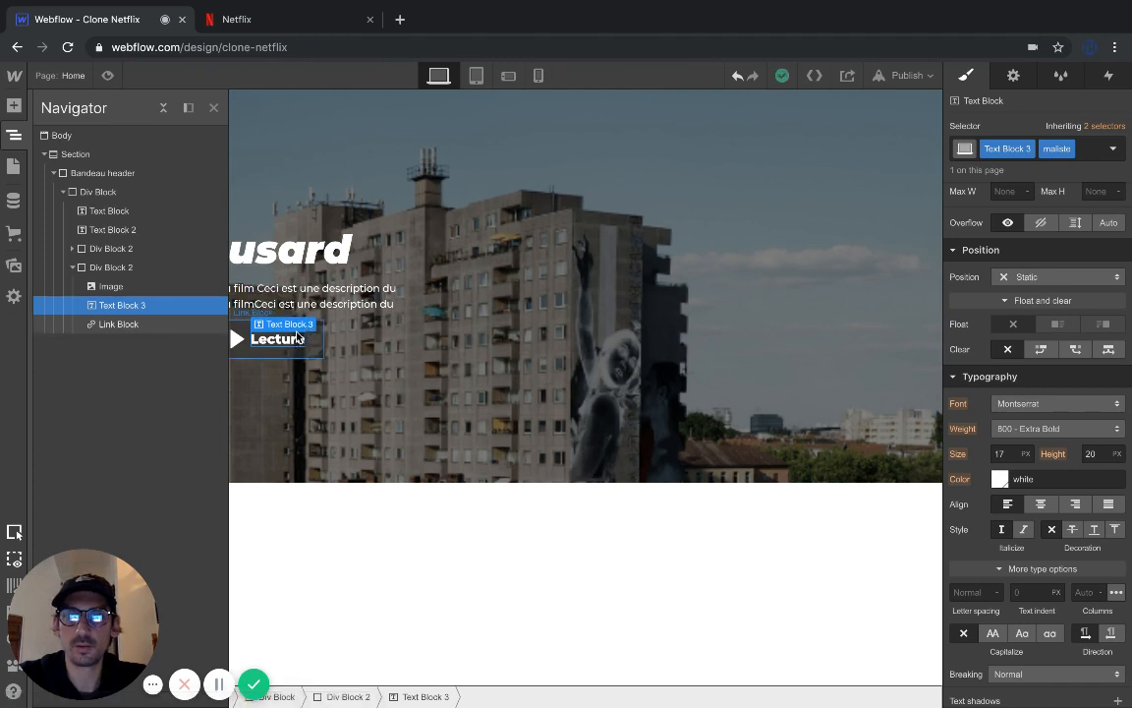
click(295, 339)
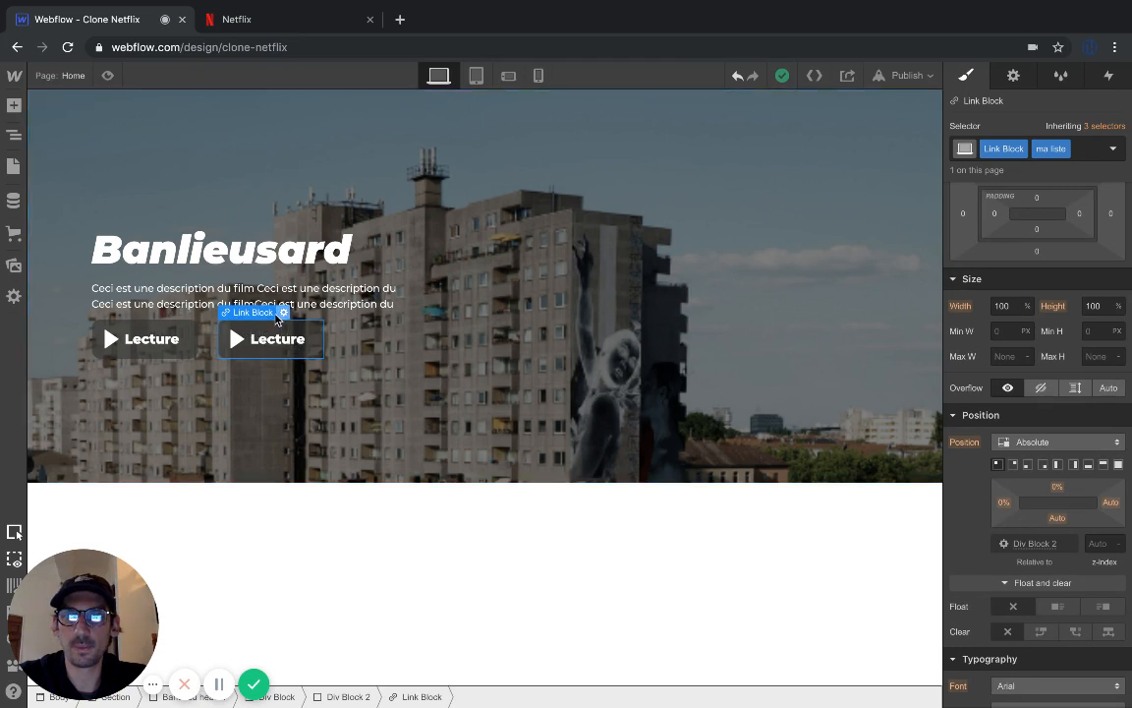
click(259, 297)
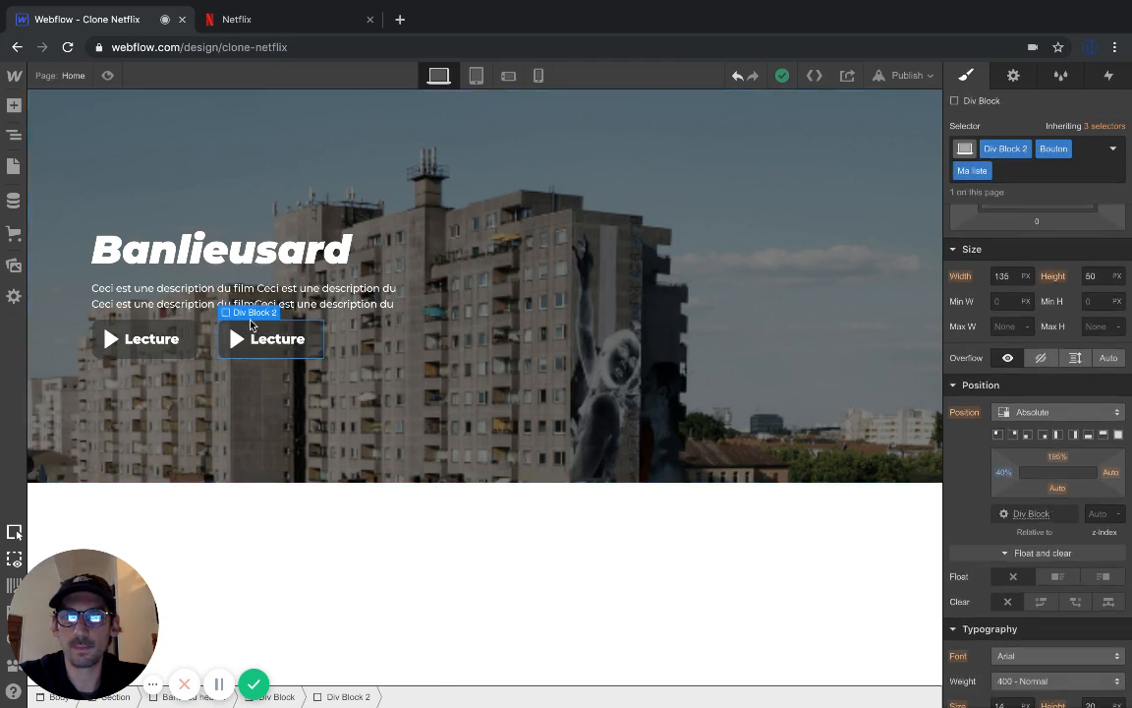
click(225, 348)
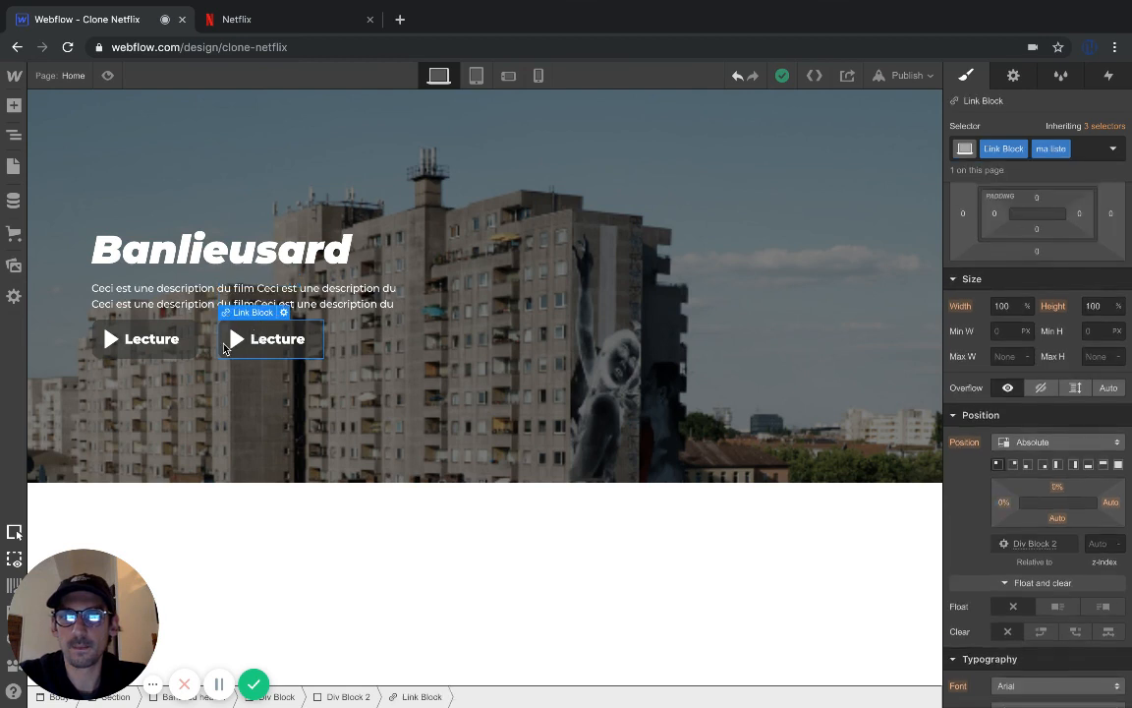
click(283, 313)
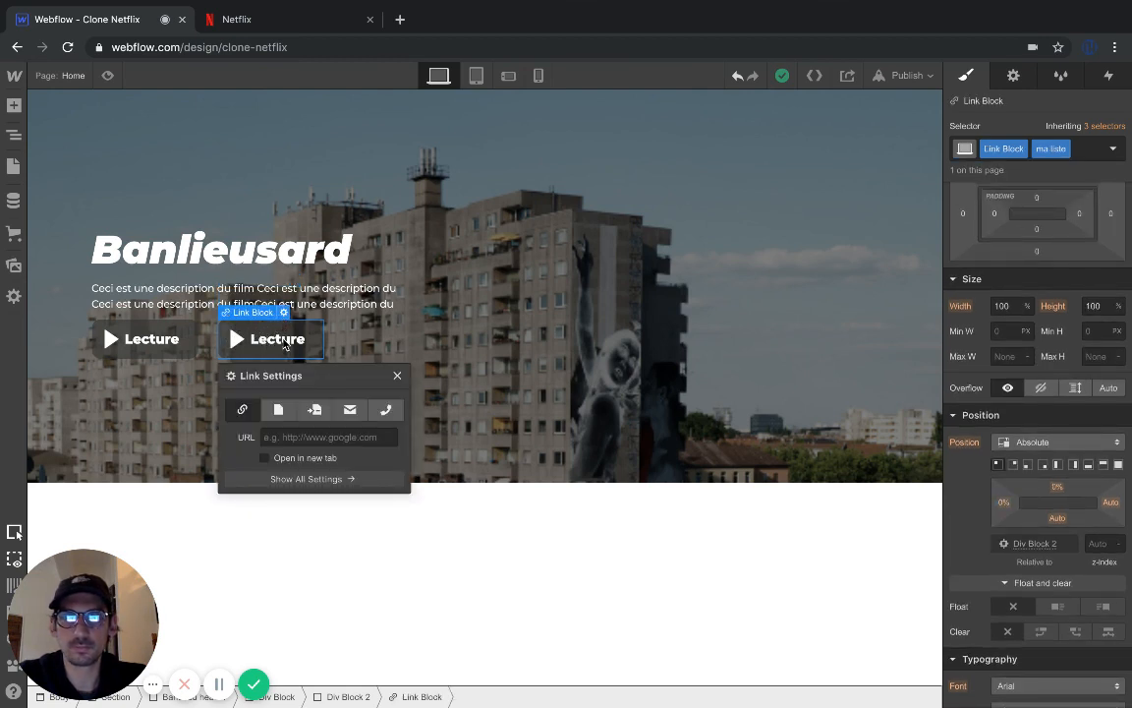
Replace the duplicated button's label text with "Ma liste"
click(283, 341)
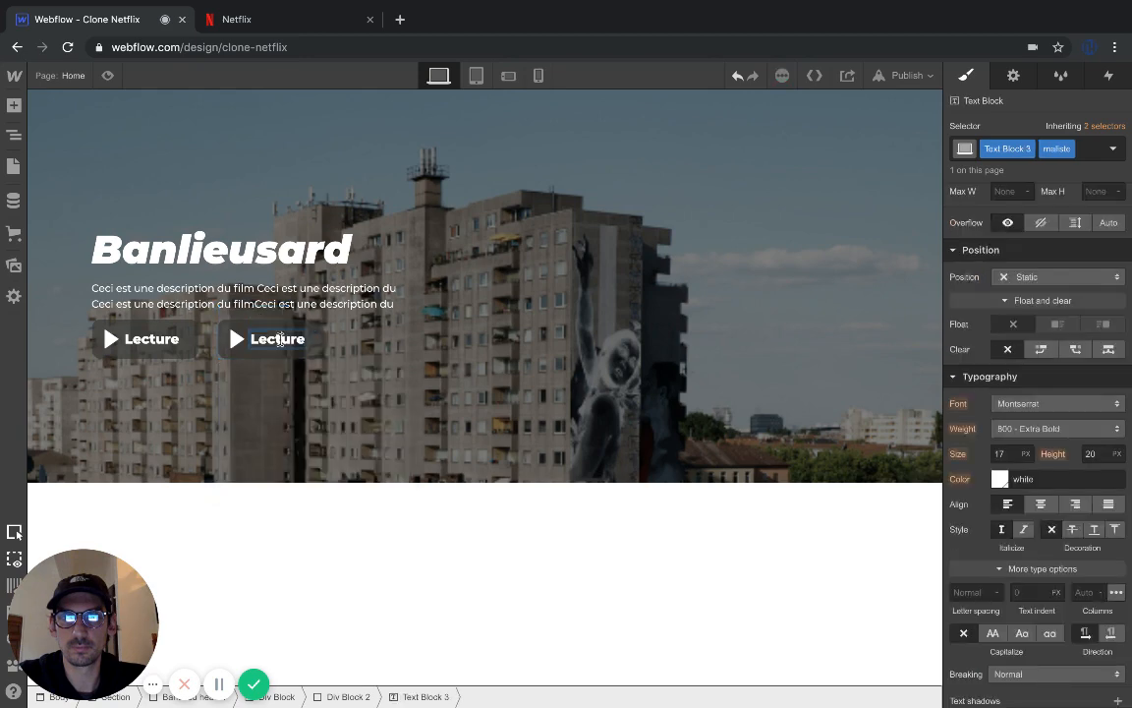
click(282, 310)
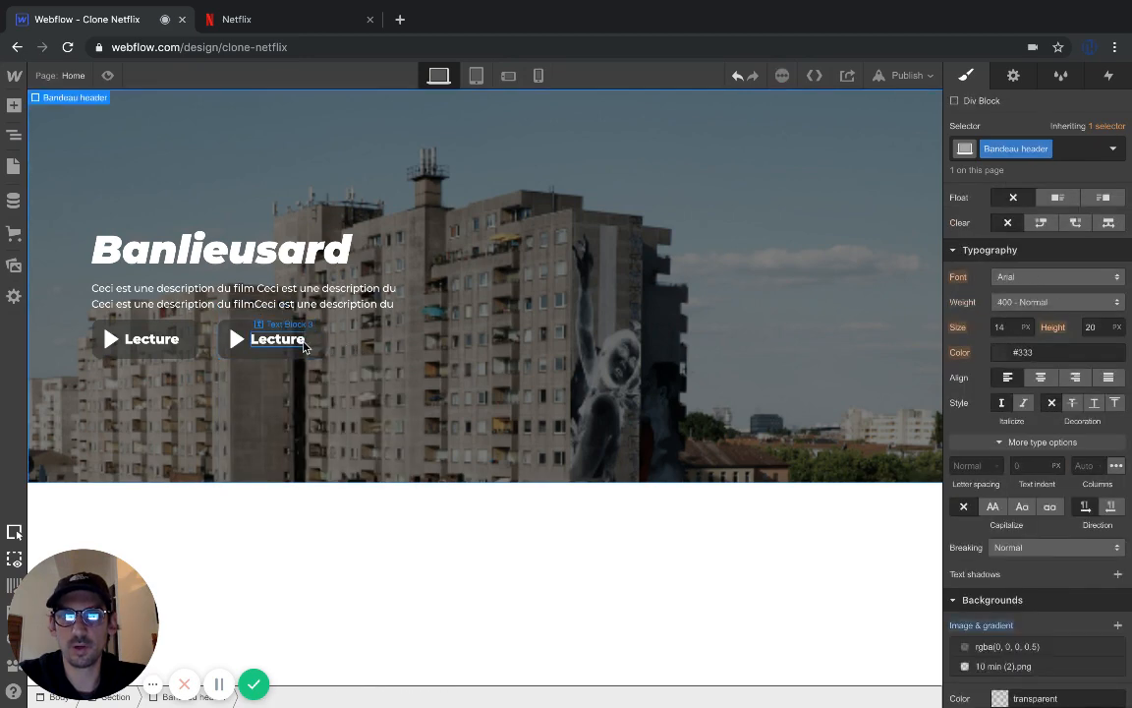
click(298, 342)
double_click(299, 342)
text(M)
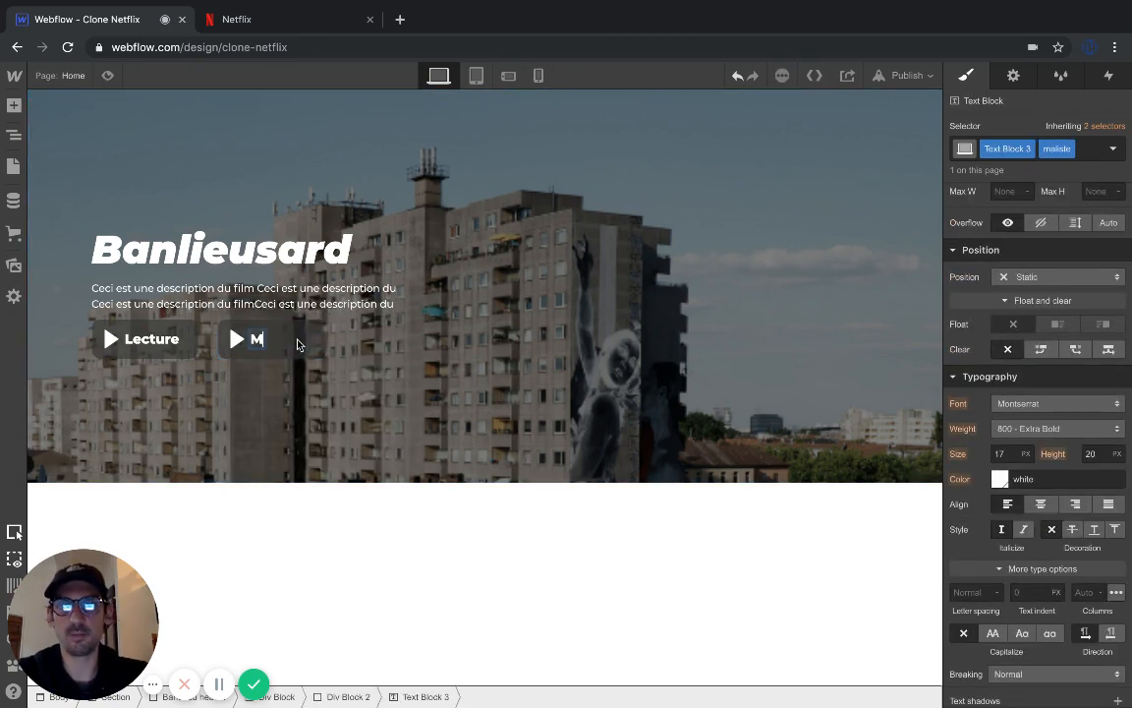
text(a liste)
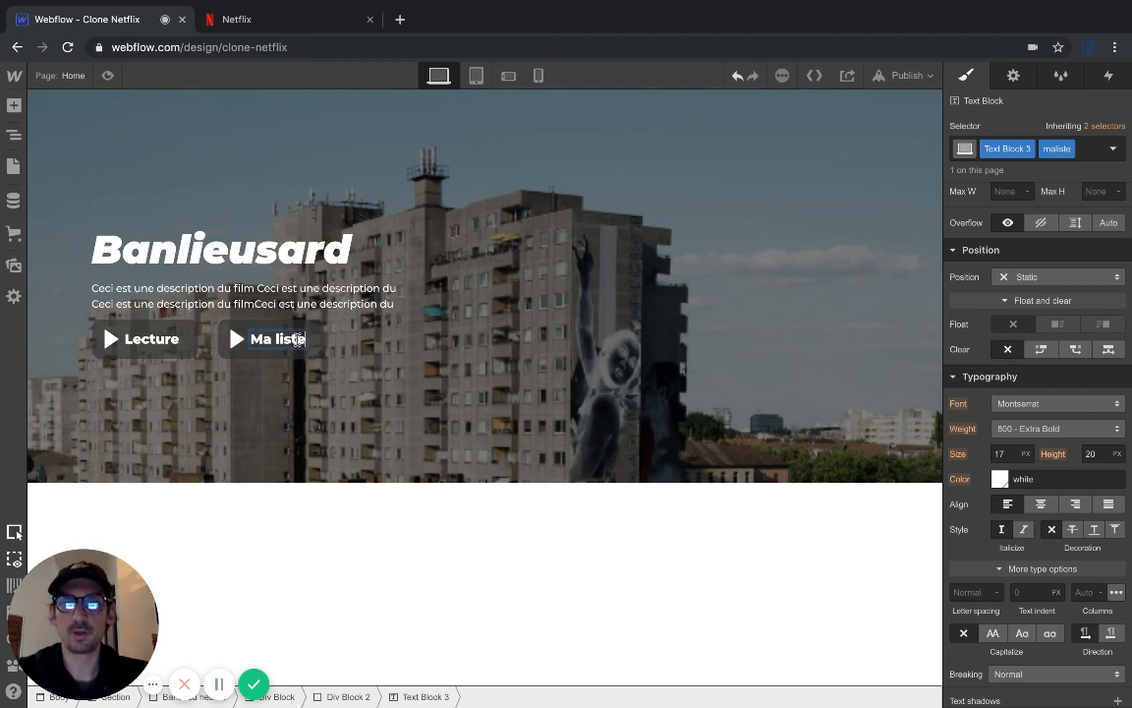
Browse the image assets available to replace the "Ma liste" button's play icon, and close them without choosing one
click(236, 340)
double_click(236, 340)
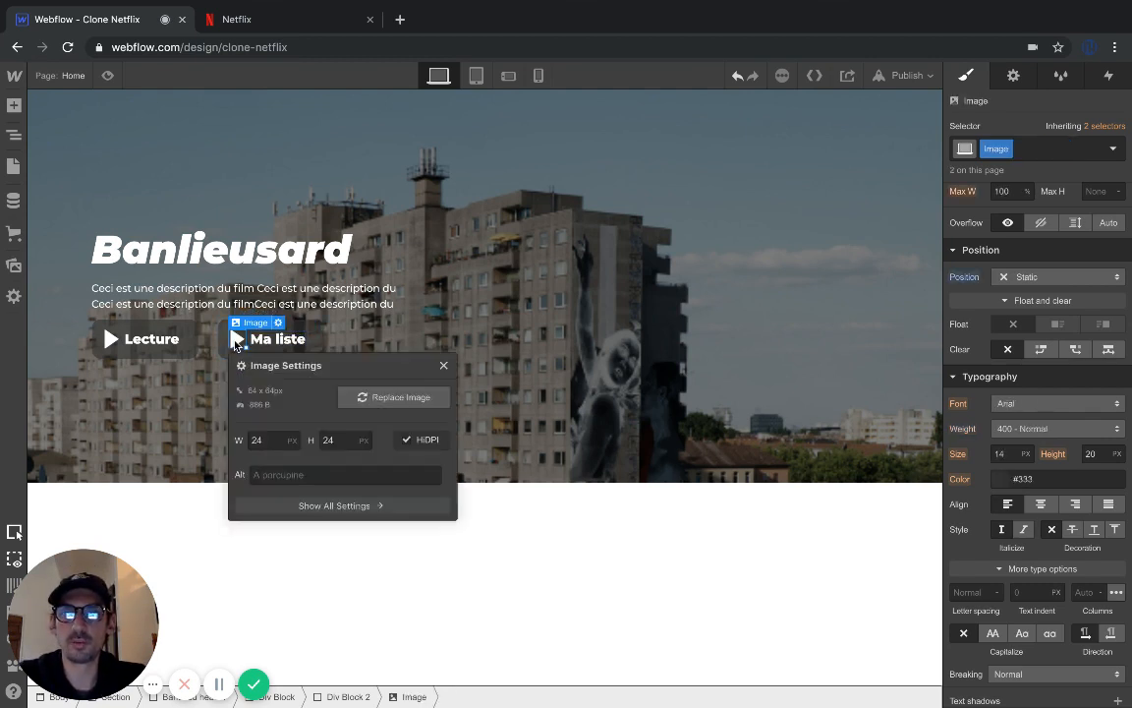
click(393, 397)
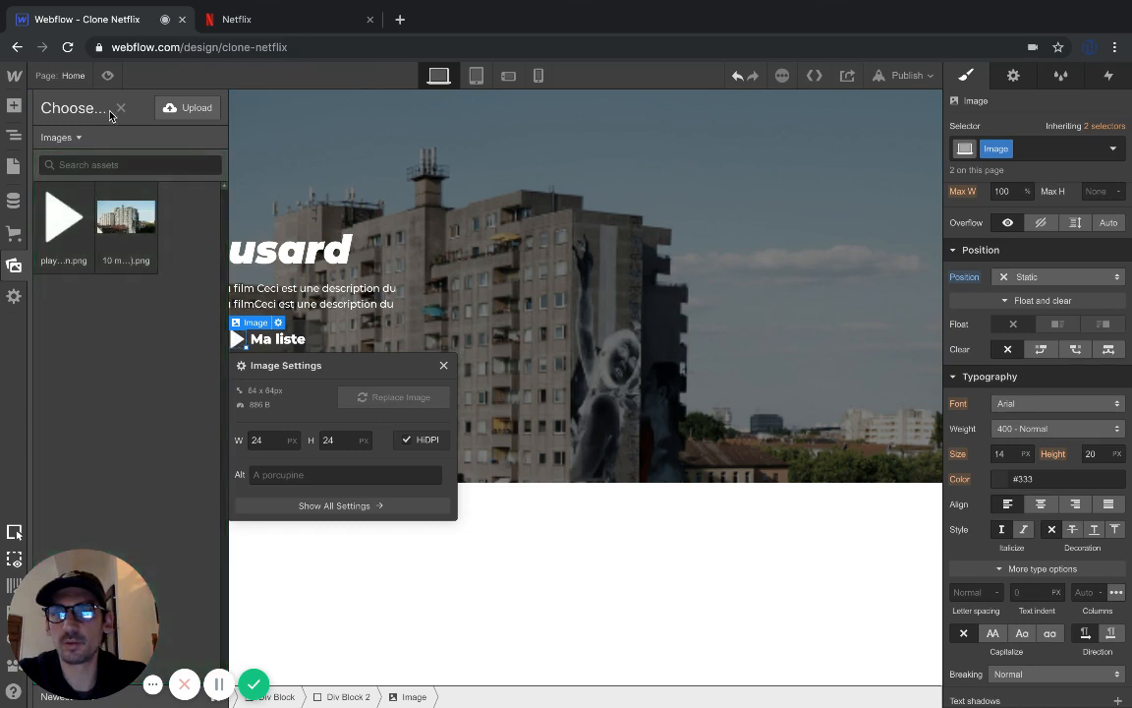
click(79, 138)
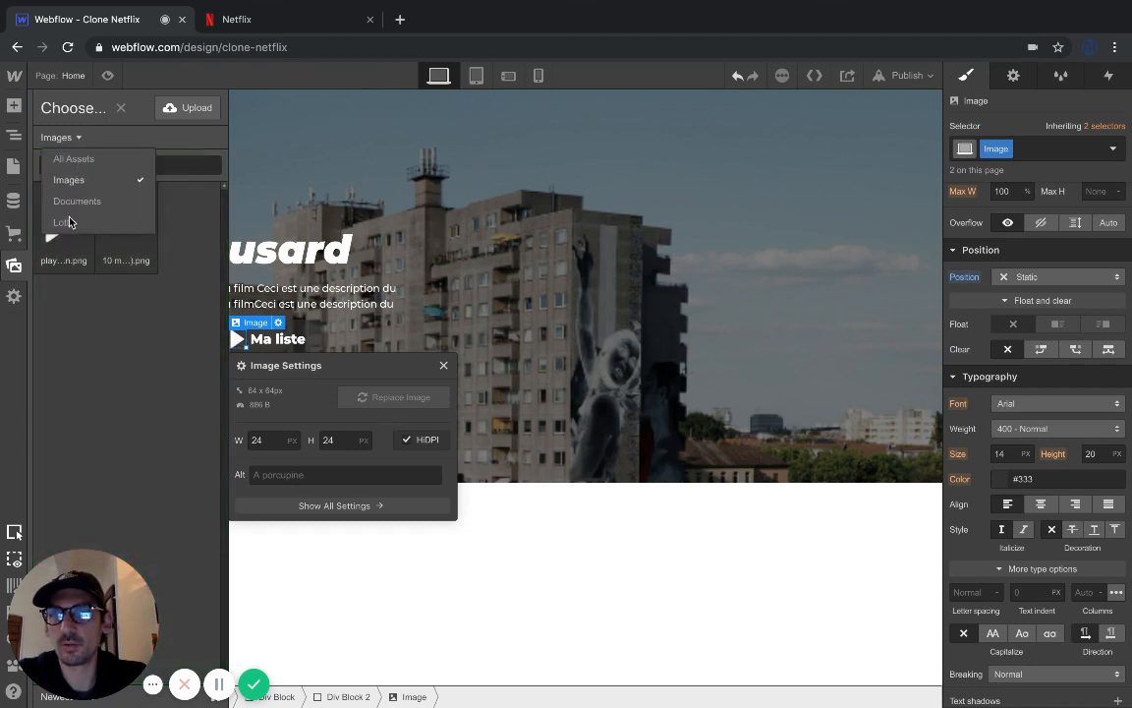
click(72, 178)
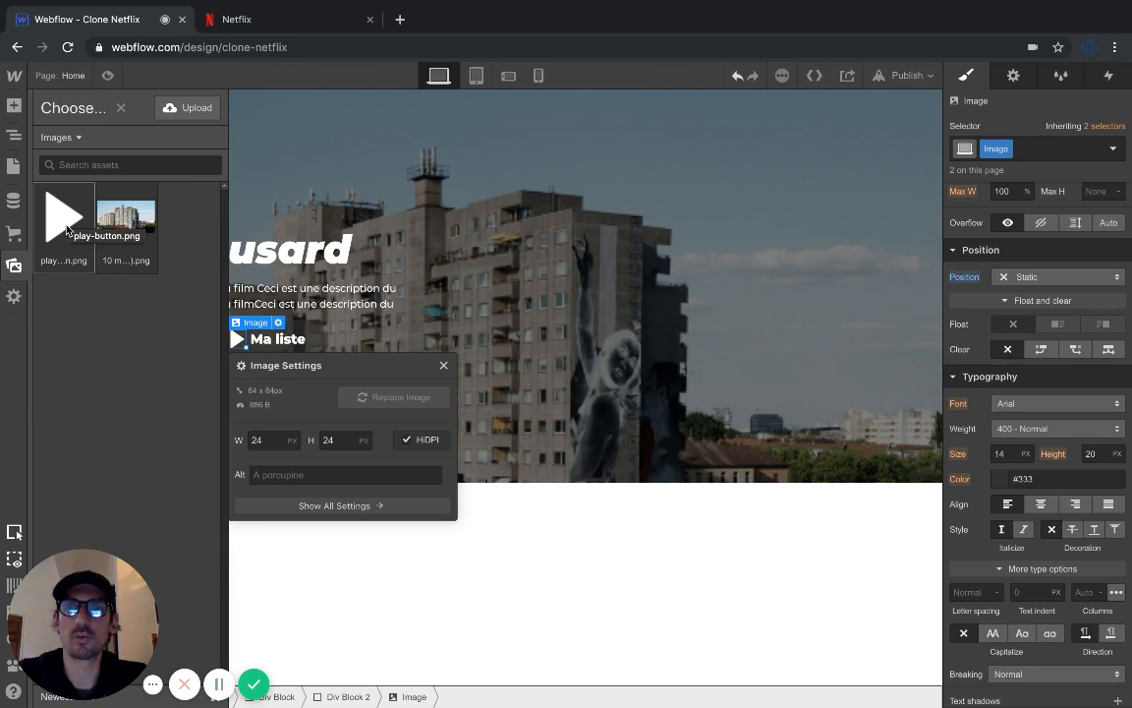
click(474, 298)
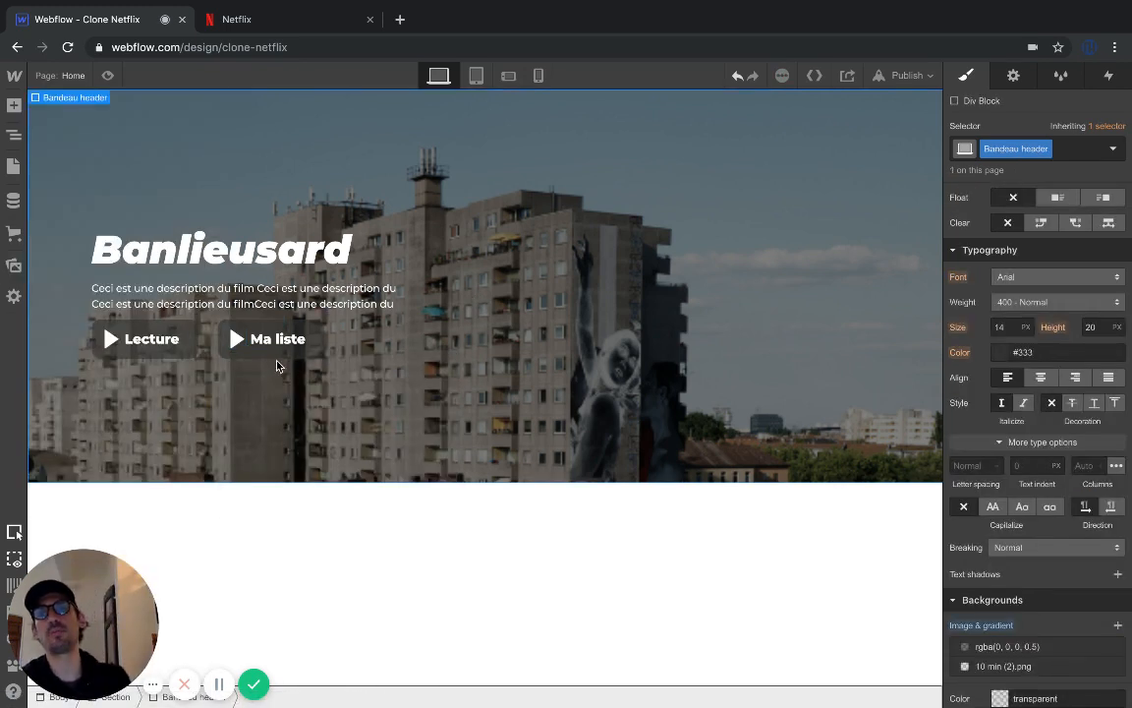
Check the "Ma liste" button on the Netflix page, and preview the two hero buttons on the Webflow page
click(221, 19)
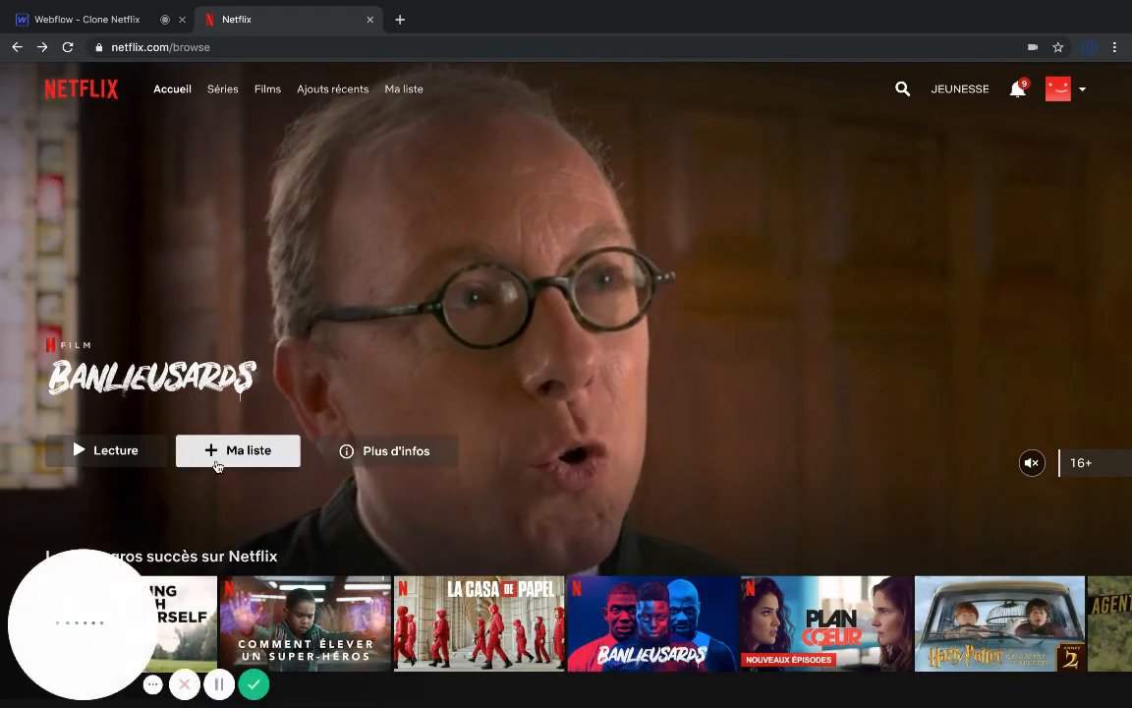
click(118, 22)
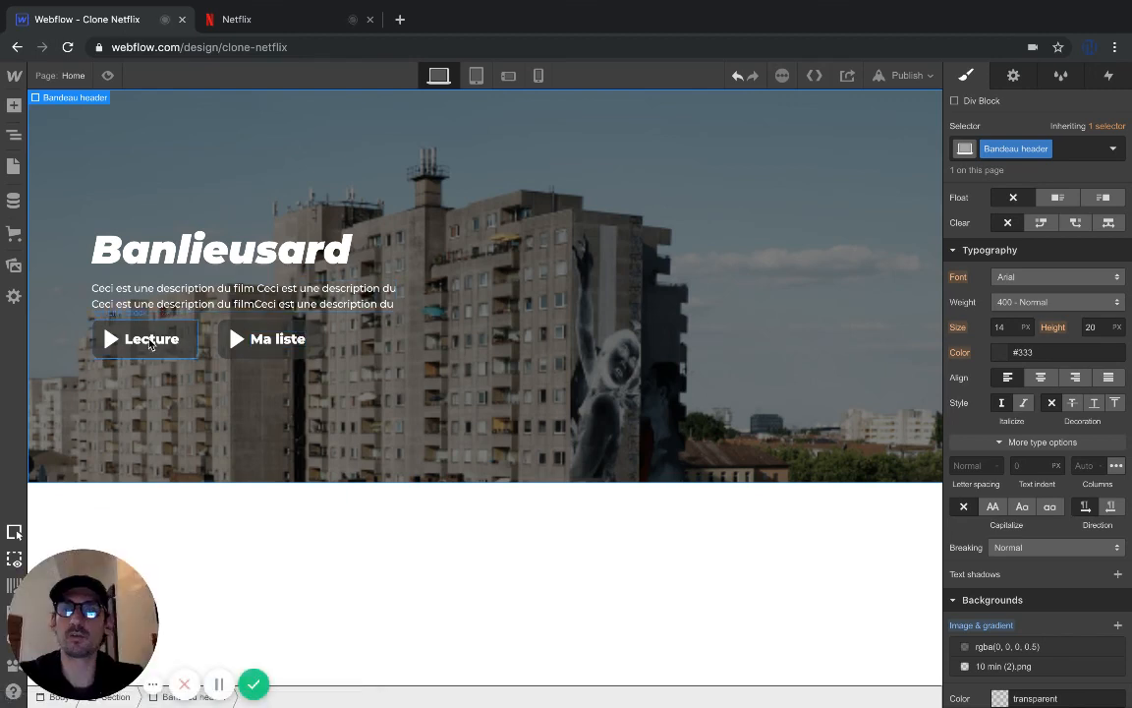
click(107, 75)
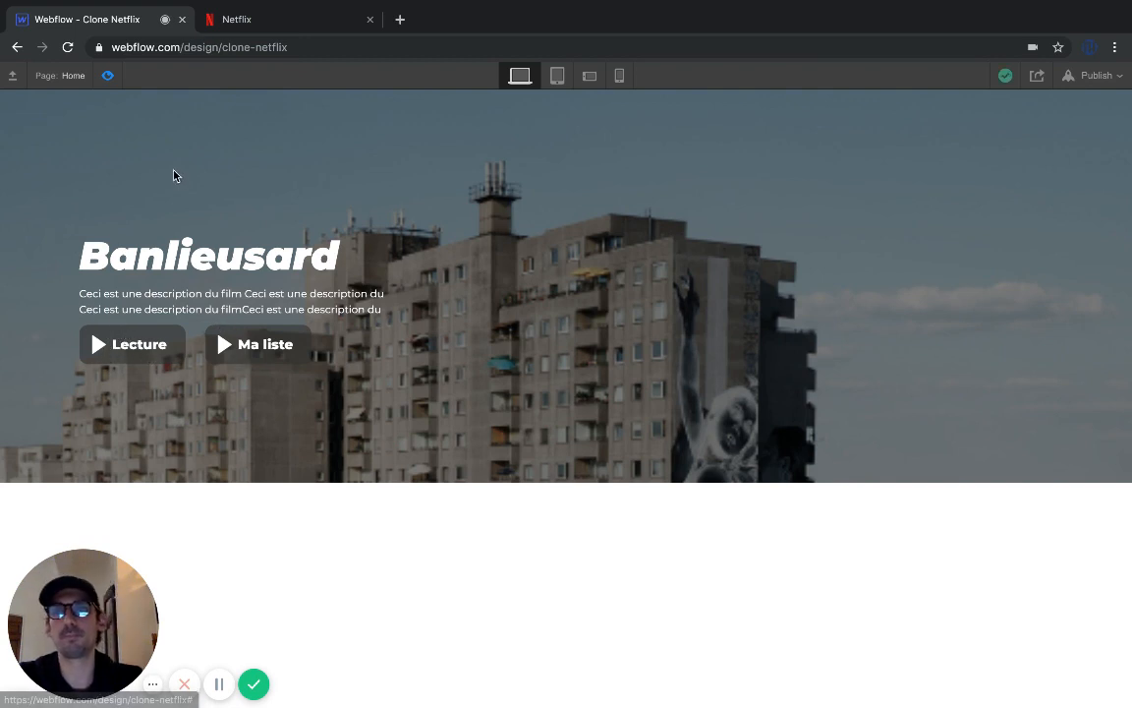
click(108, 75)
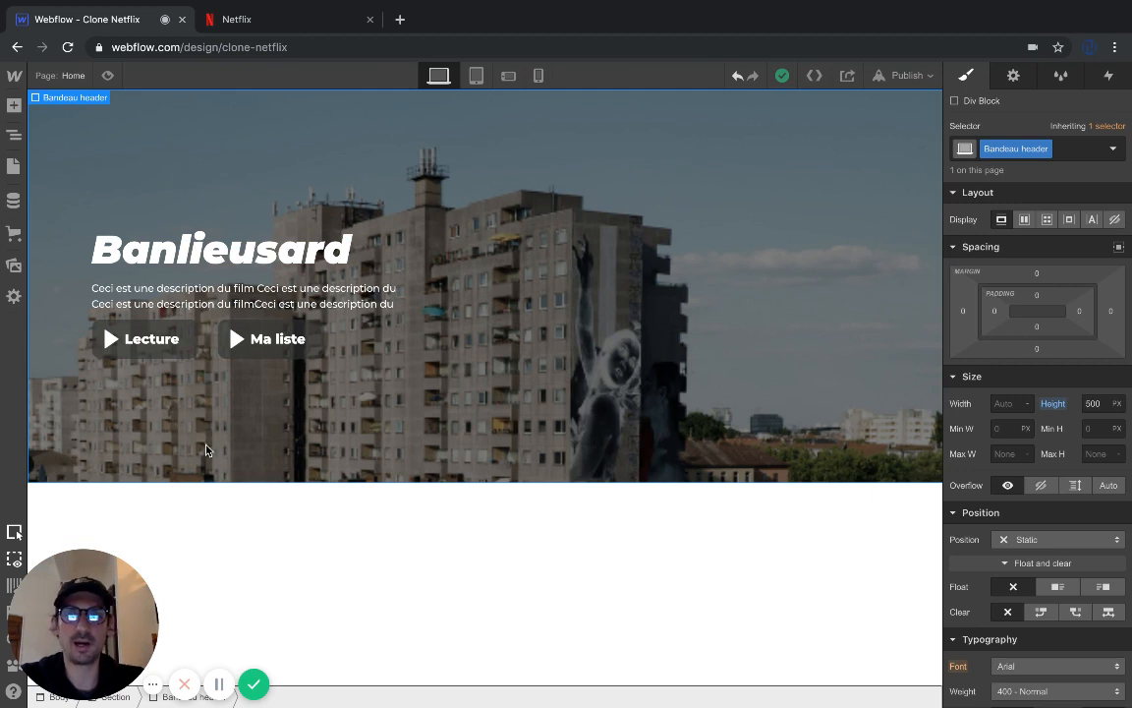
Examine the title rows below the hero on the Netflix page, and return to the Webflow design
click(252, 20)
scroll(98, 390, down, 3)
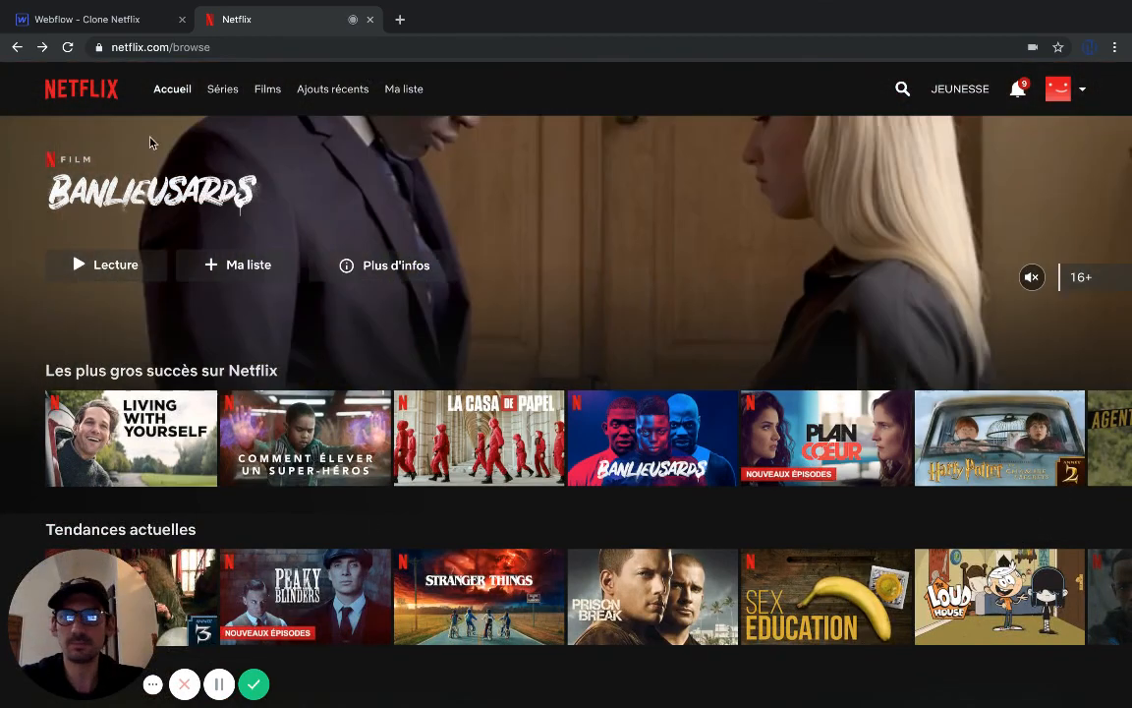
click(126, 27)
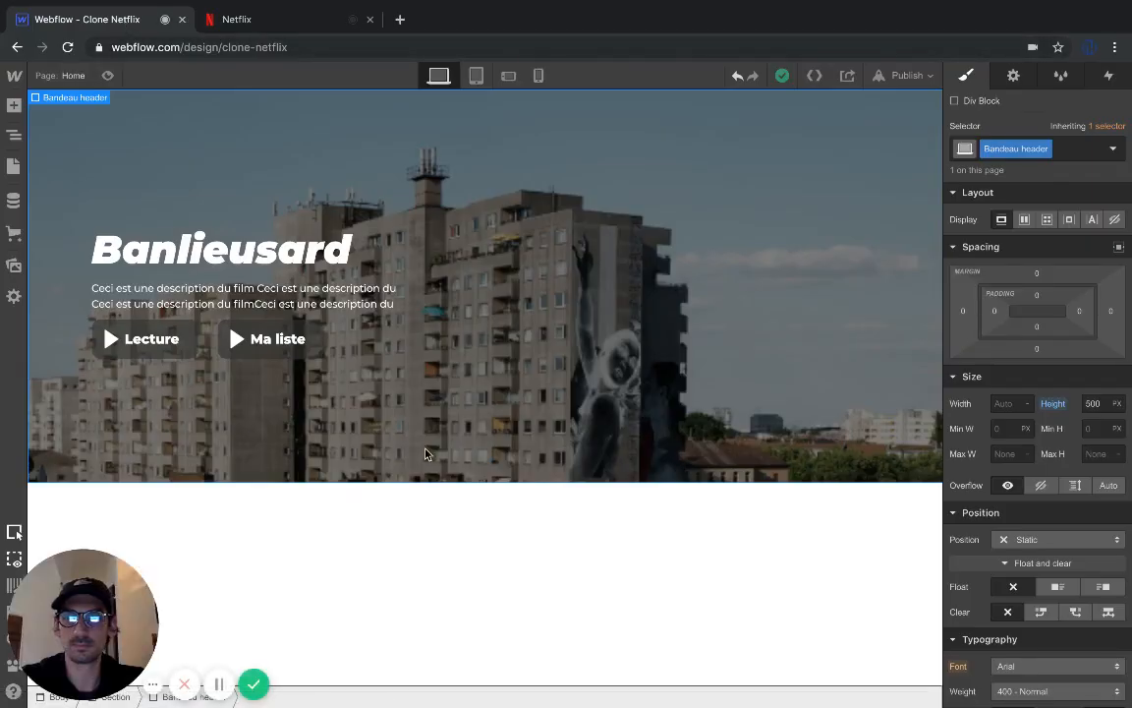